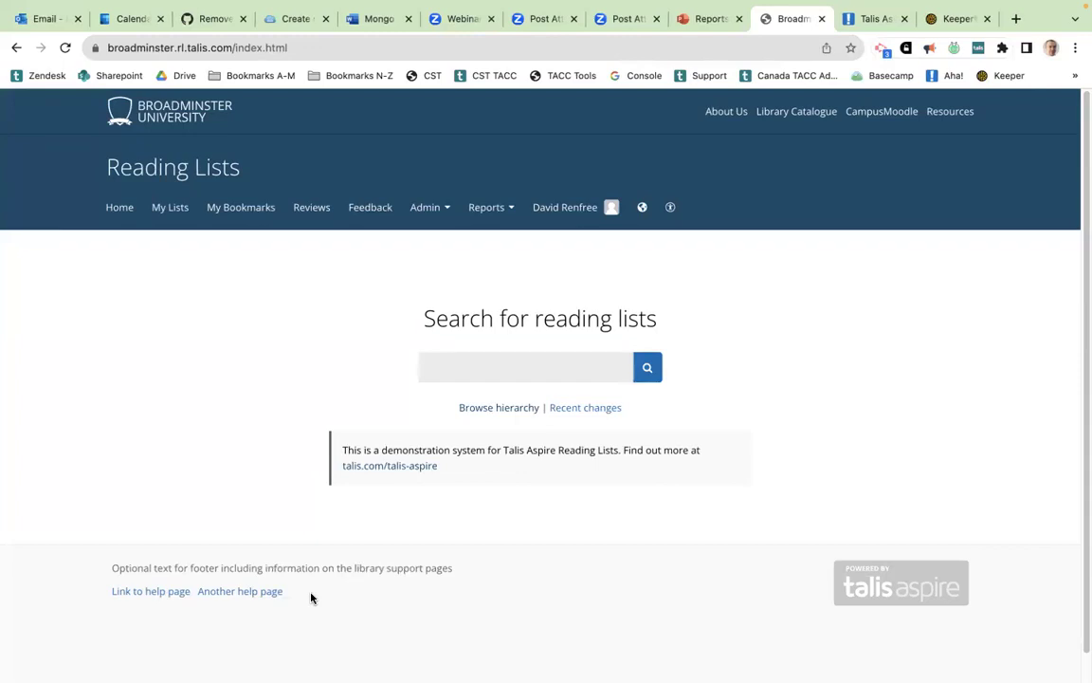
# - Open the All List Items report
pyautogui.click(474, 216)
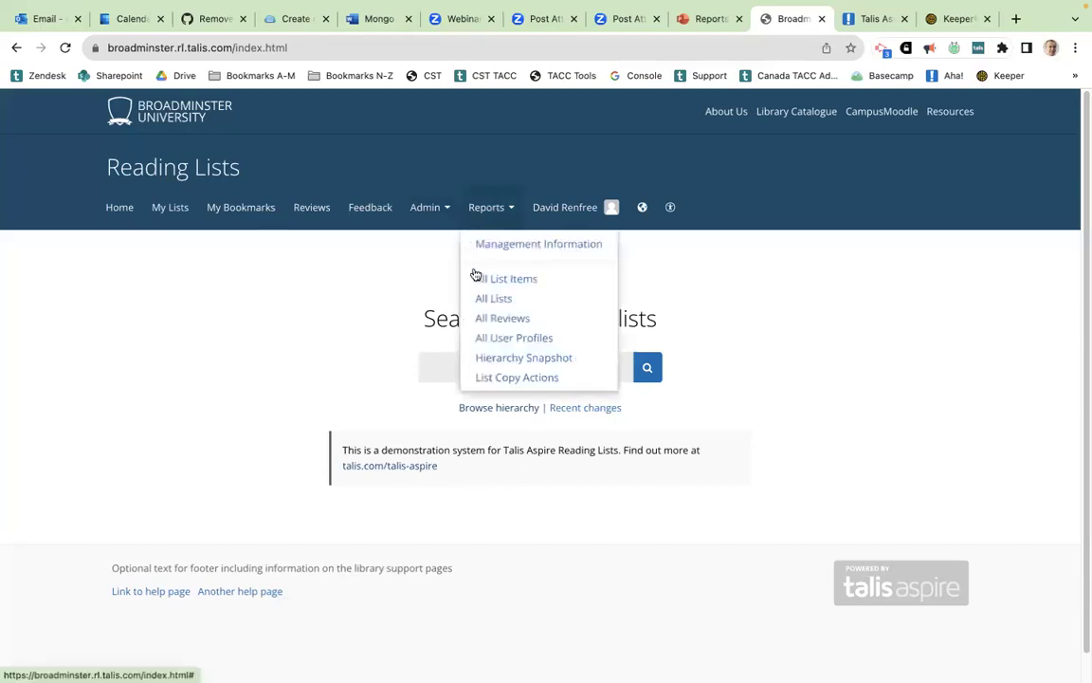
pyautogui.click(488, 282)
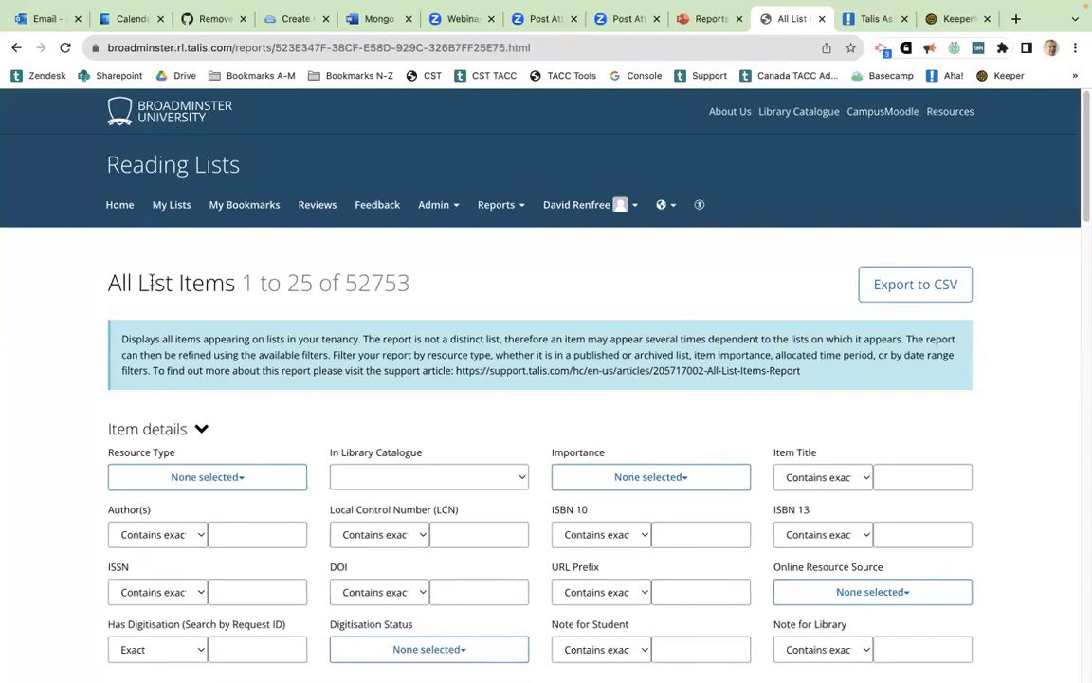
pyautogui.moveTo(138, 282); pyautogui.dragTo(229, 288)
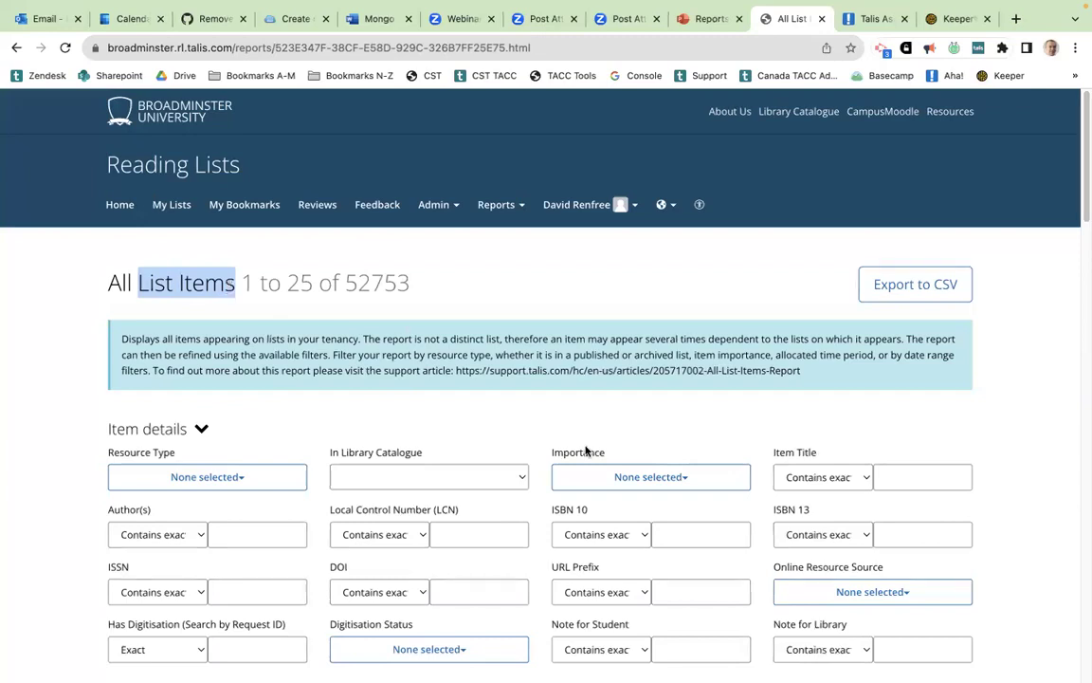
# - Filter the All List Items report to the Book resource type and apply the filter
pyautogui.moveTo(520, 653)
pyautogui.scroll(-1, 198, 376)
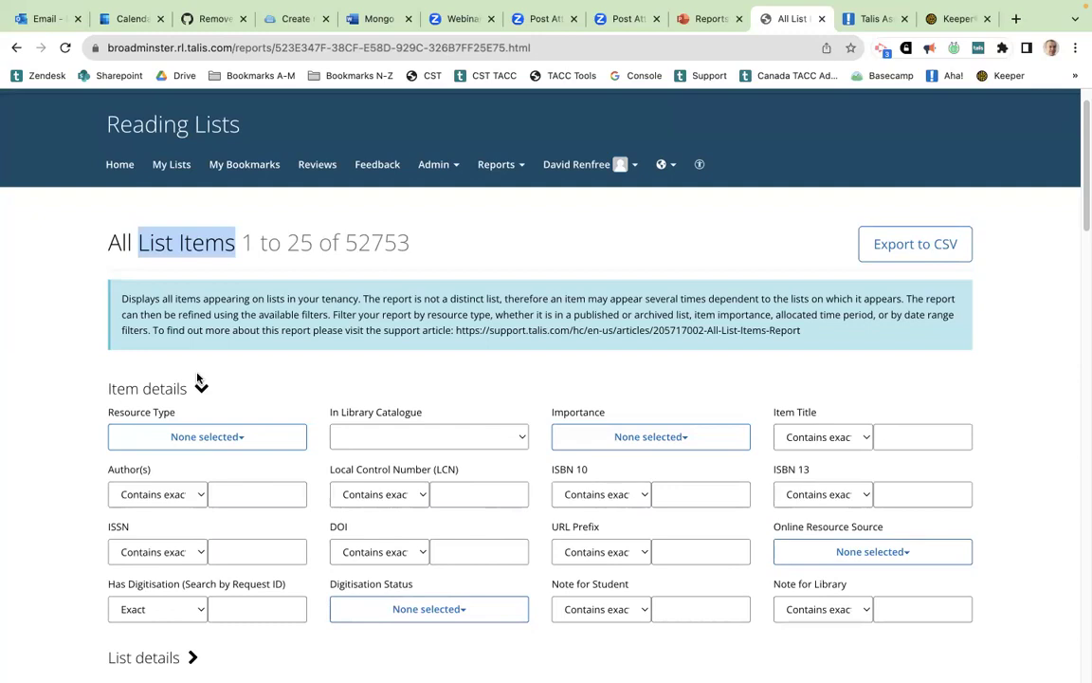
pyautogui.scroll(-2, 197, 377)
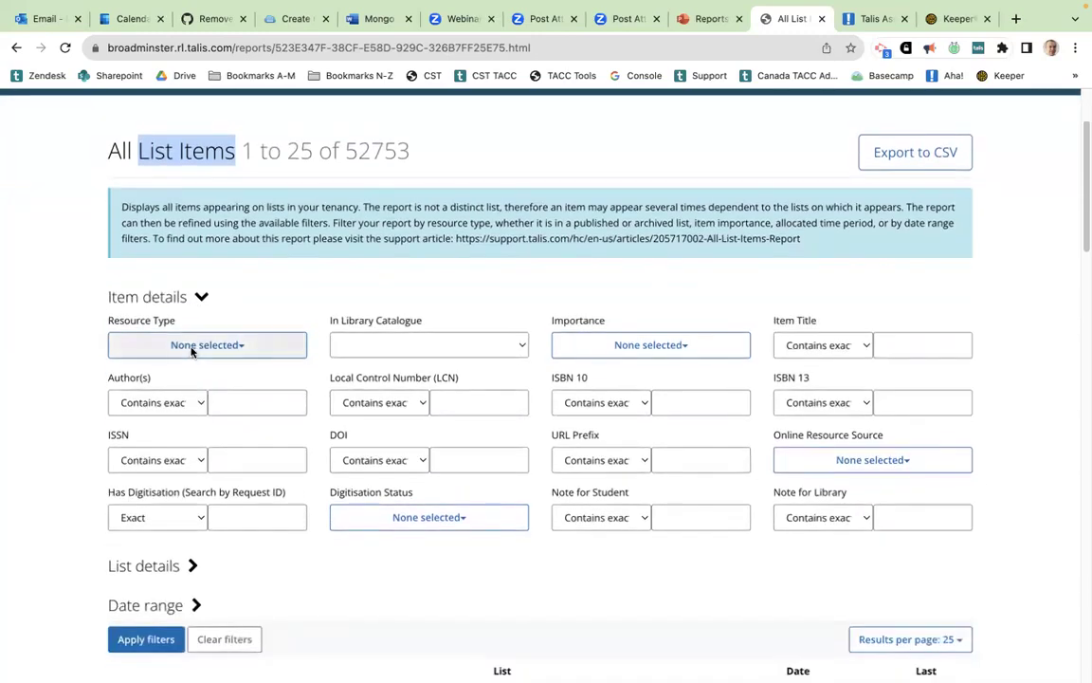
pyautogui.click(189, 347)
pyautogui.click(126, 449)
pyautogui.click(43, 321)
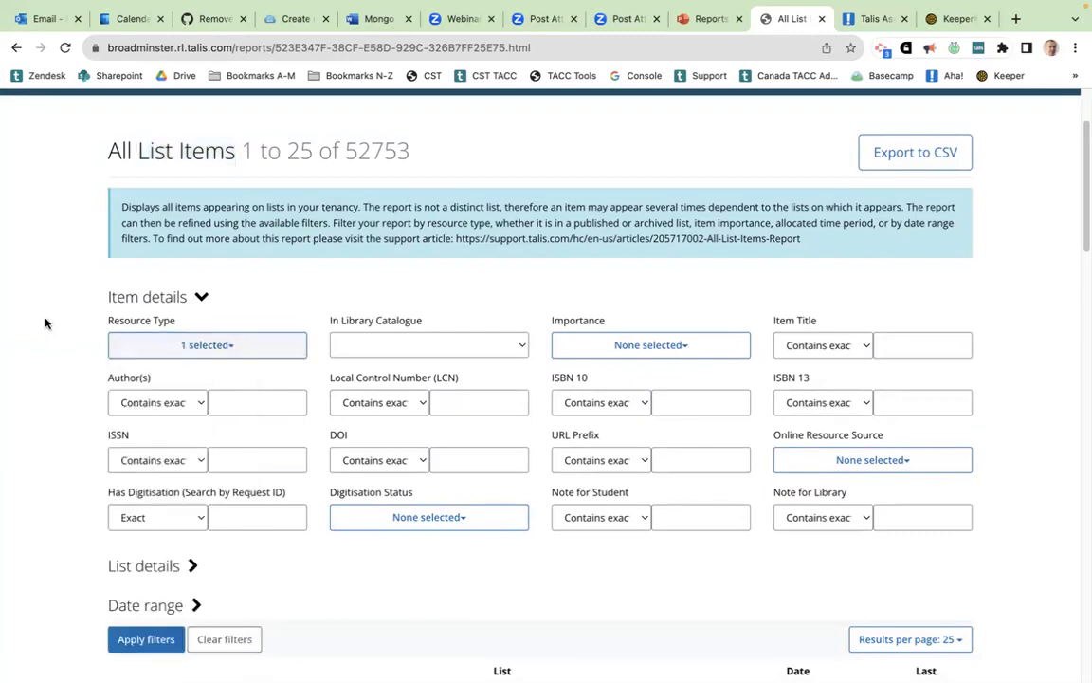
pyautogui.scroll(-1, 46, 324)
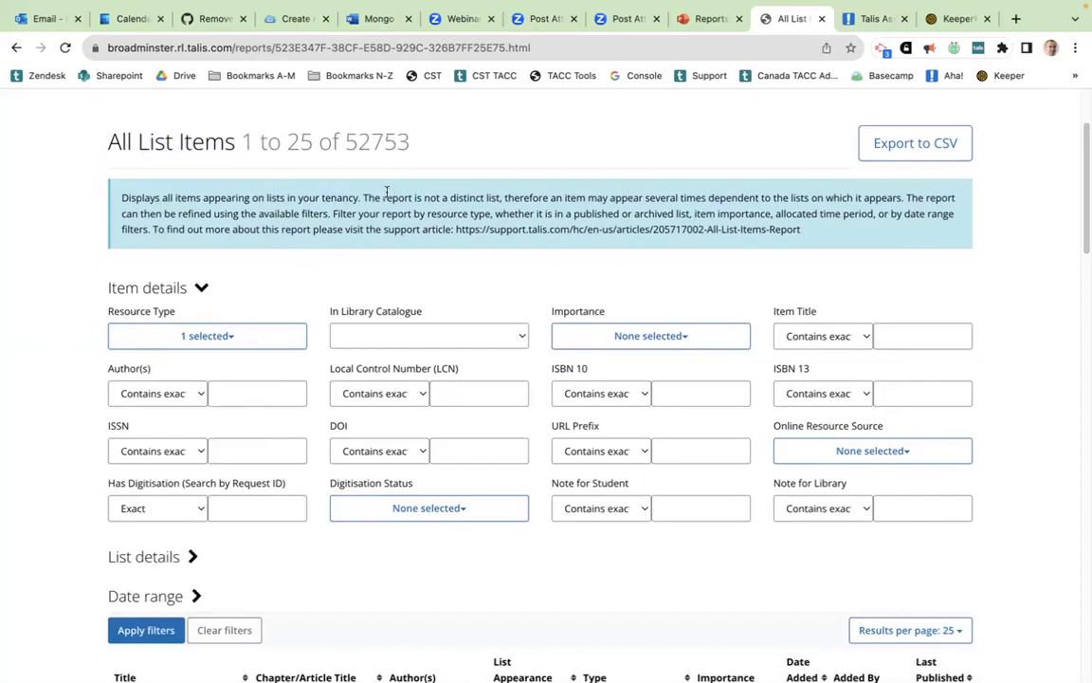
pyautogui.scroll(-3, 355, 189)
pyautogui.click(127, 580)
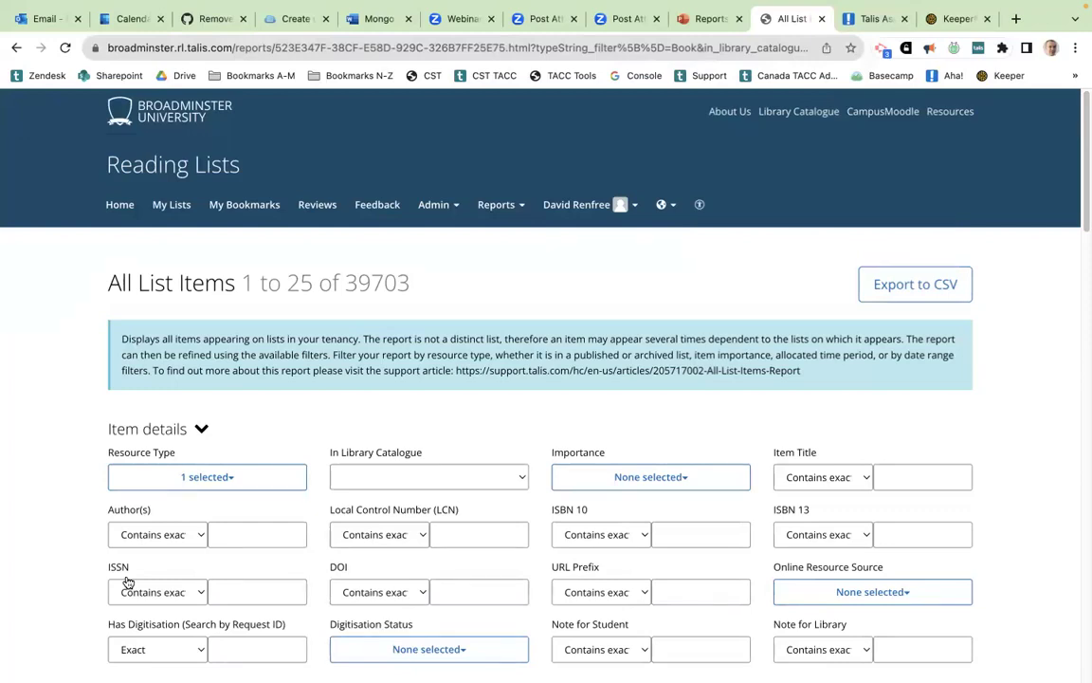
# - Set the In Library Catalogue filter to No and apply it to the report
pyautogui.scroll(-2, 91, 427)
pyautogui.scroll(-3, 91, 426)
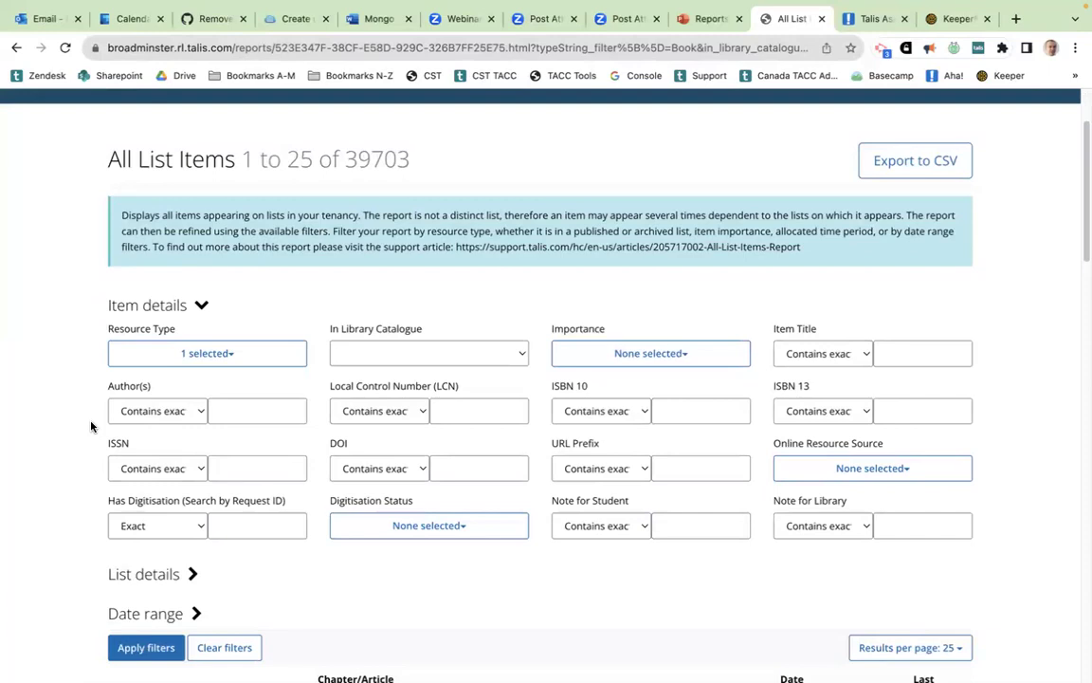
pyautogui.click(522, 353)
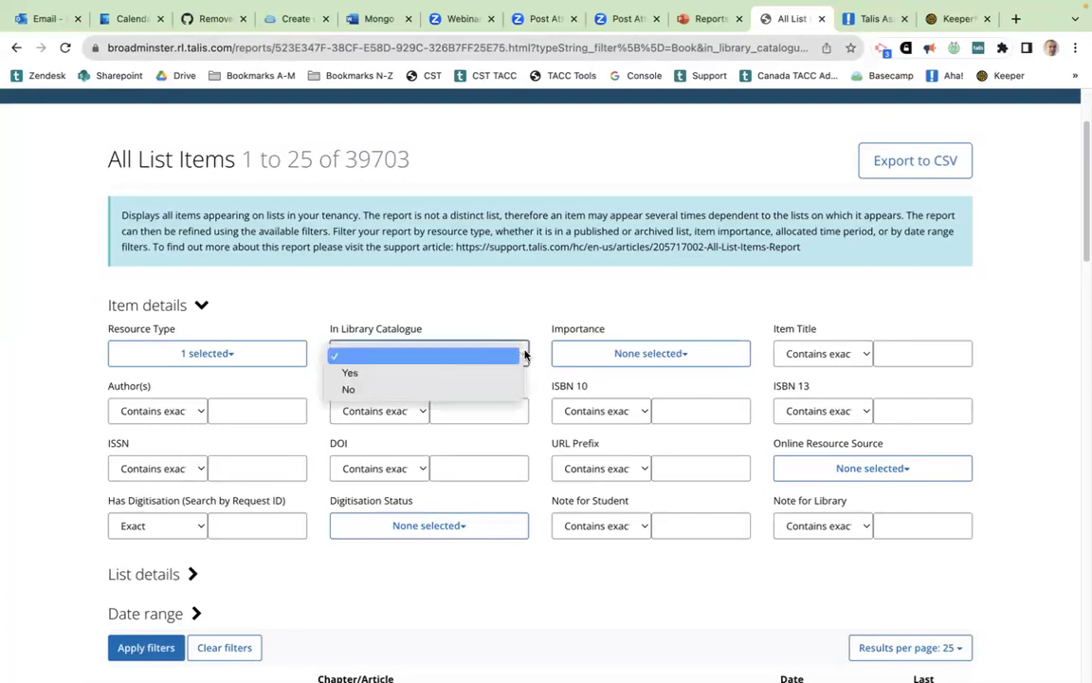
pyautogui.click(438, 389)
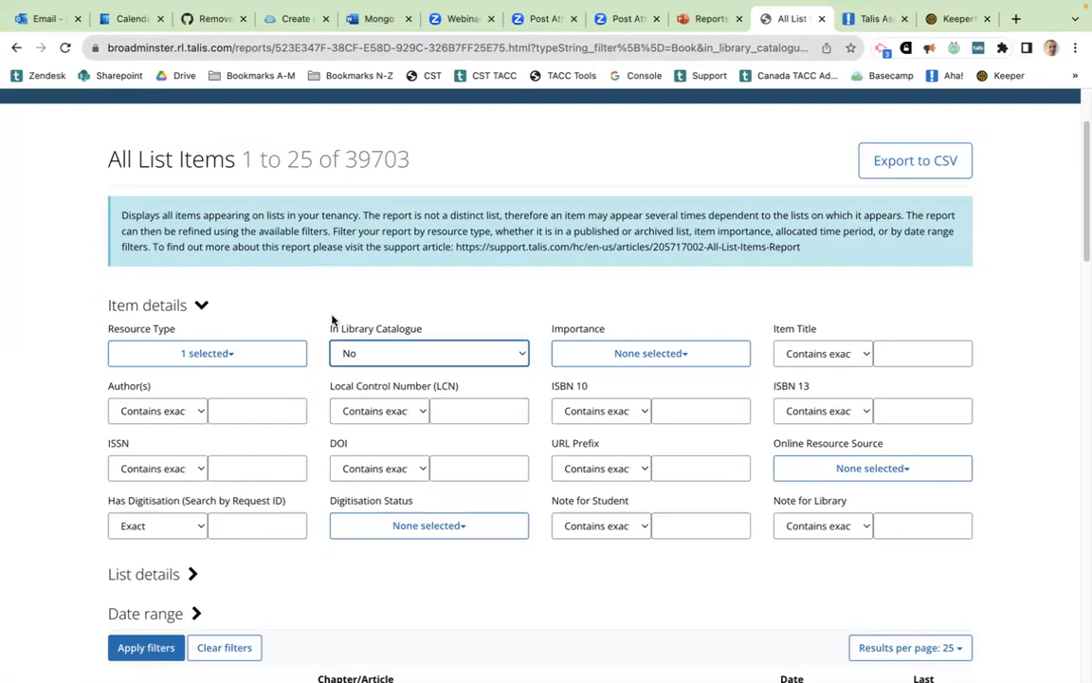
pyautogui.scroll(-1, 331, 320)
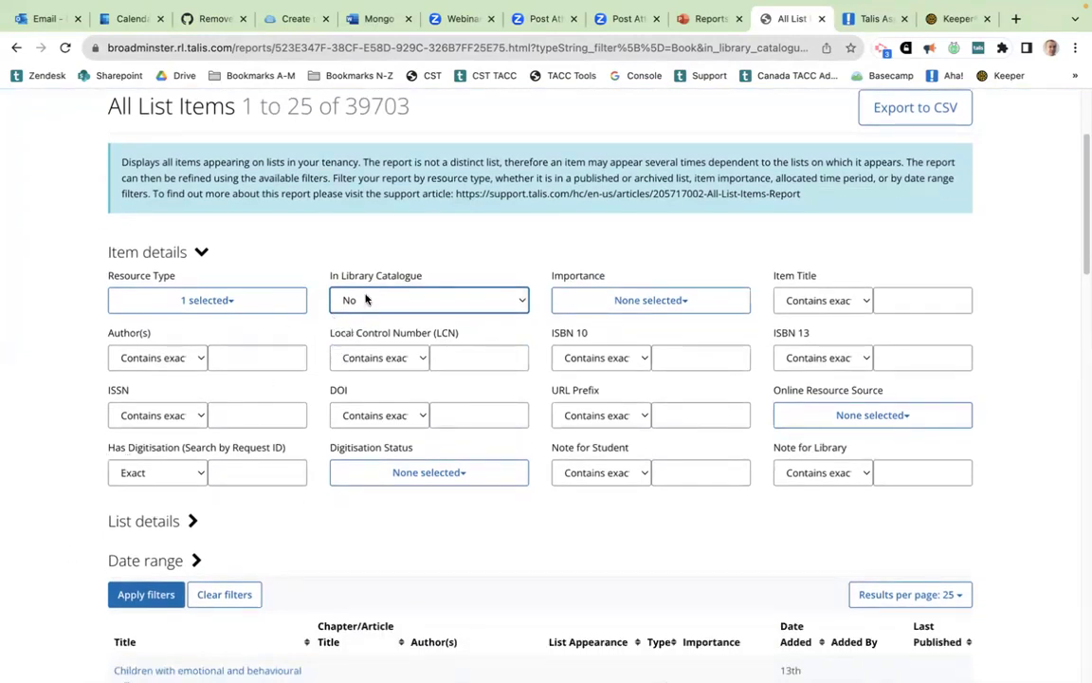
pyautogui.click(129, 597)
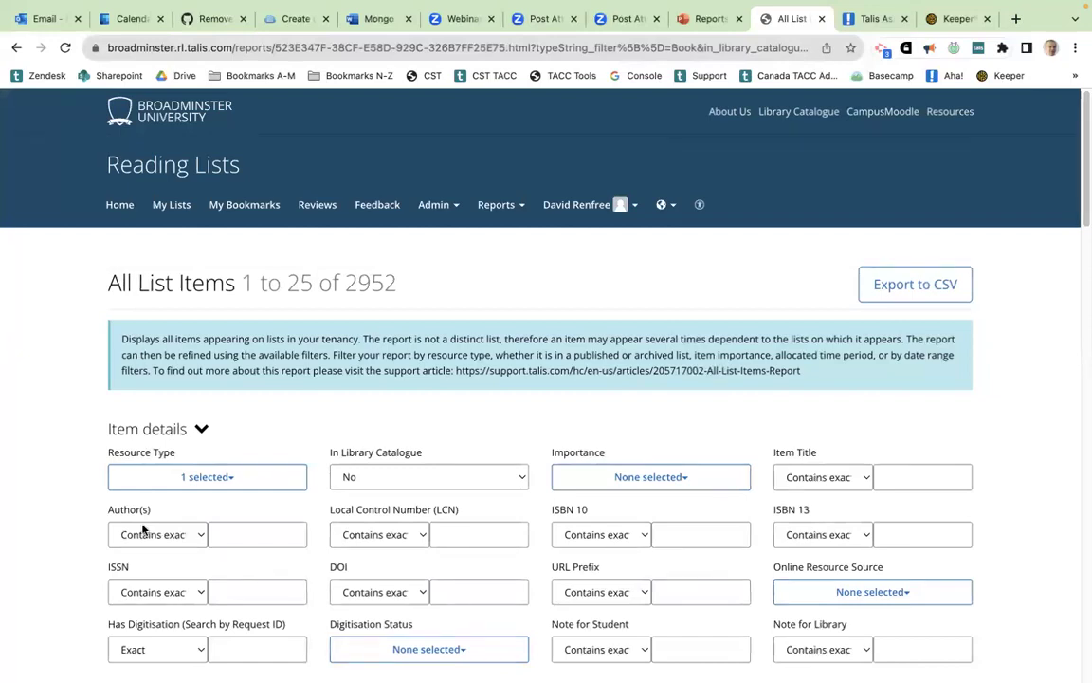
# - Restrict the report to items of Essential importance and apply the filter
pyautogui.scroll(-2, 171, 444)
pyautogui.scroll(1, 171, 443)
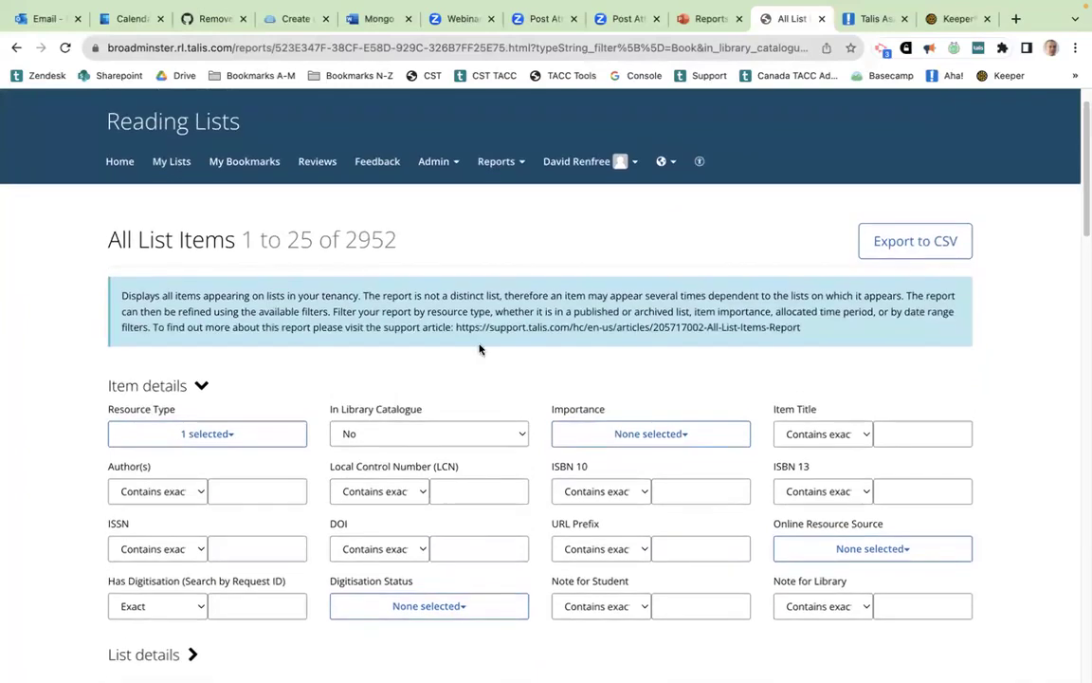
pyautogui.click(625, 434)
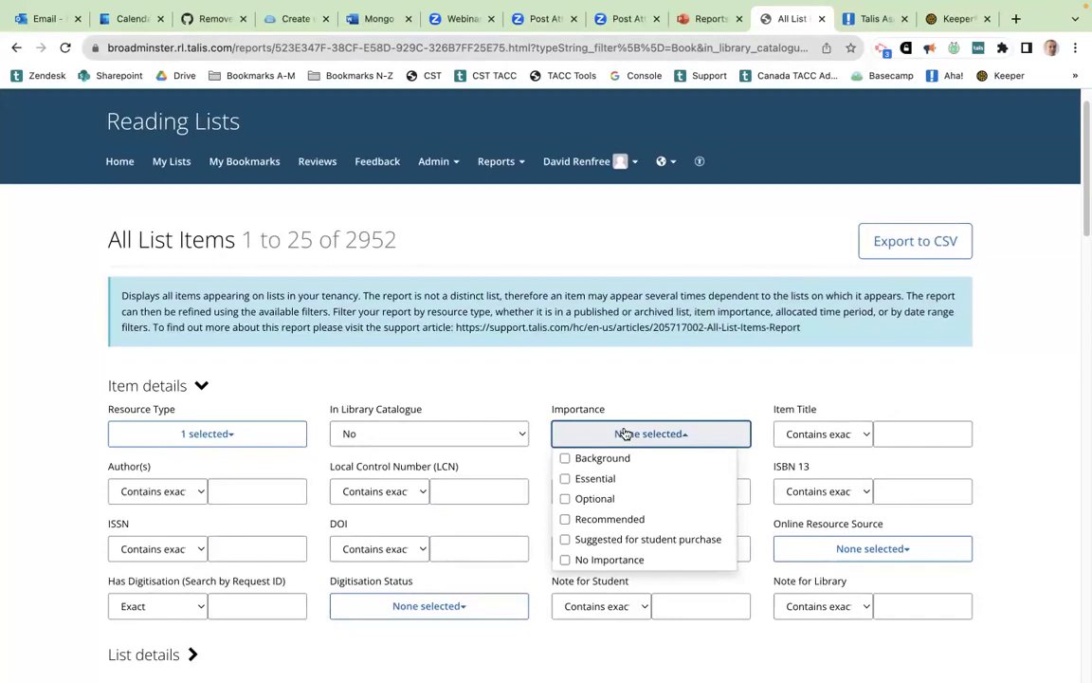
pyautogui.click(566, 479)
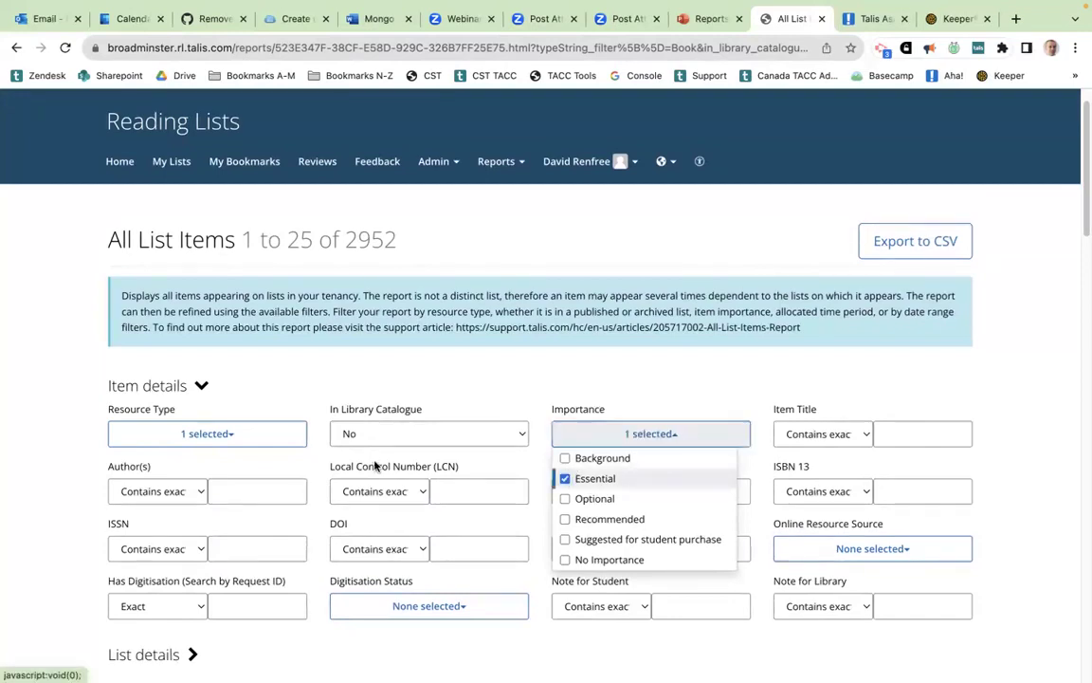
pyautogui.click(64, 429)
pyautogui.scroll(-1, 64, 428)
pyautogui.scroll(-3, 63, 428)
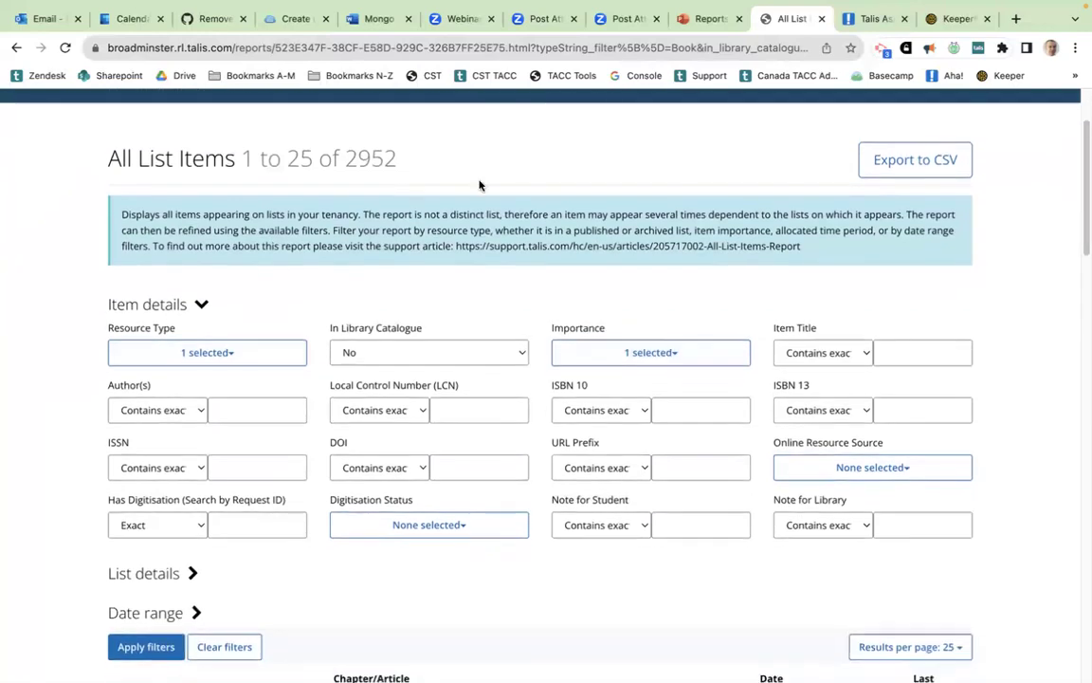
pyautogui.click(140, 648)
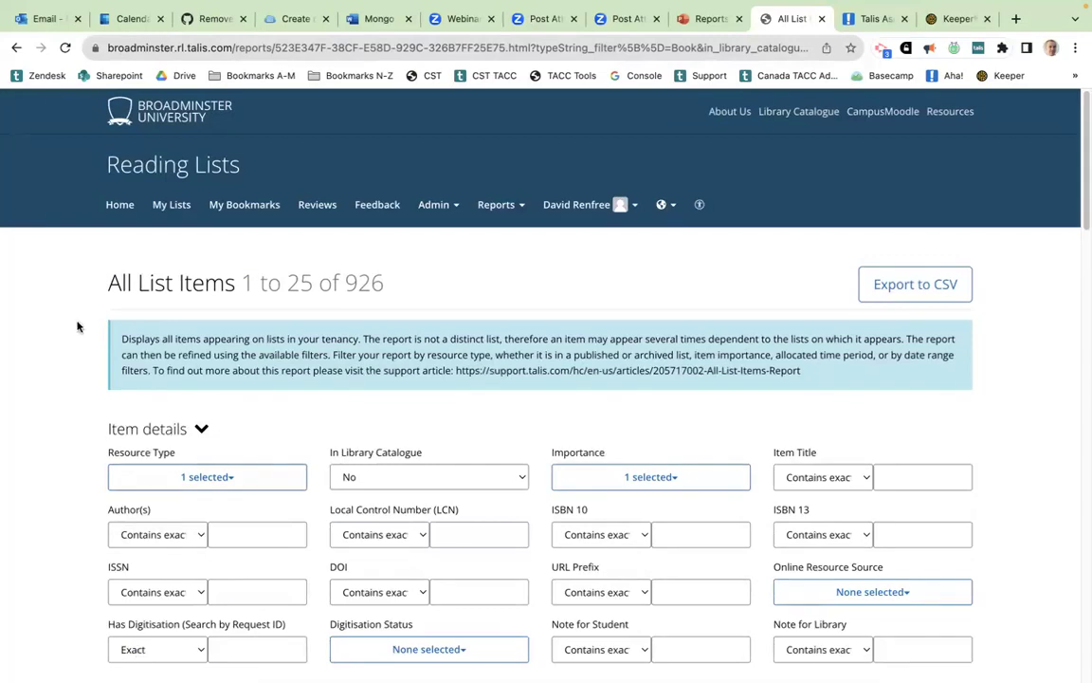
# - Expand the list details filters, select the 2023/24 time period and apply the filters
pyautogui.scroll(-2, 76, 325)
pyautogui.scroll(-4, 78, 326)
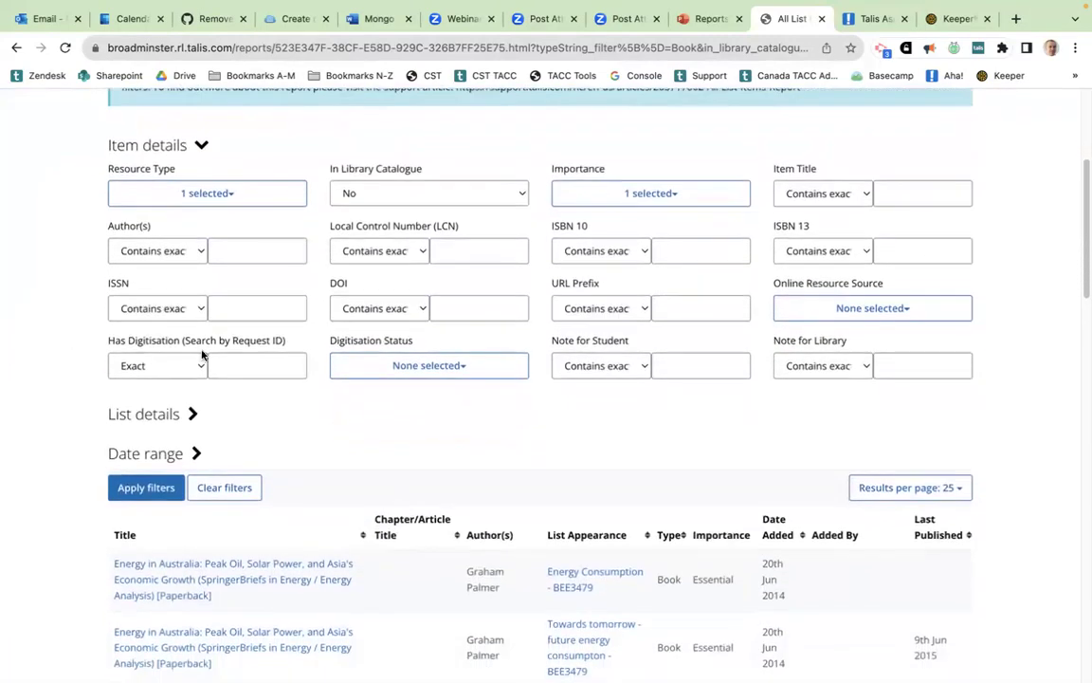
pyautogui.click(190, 413)
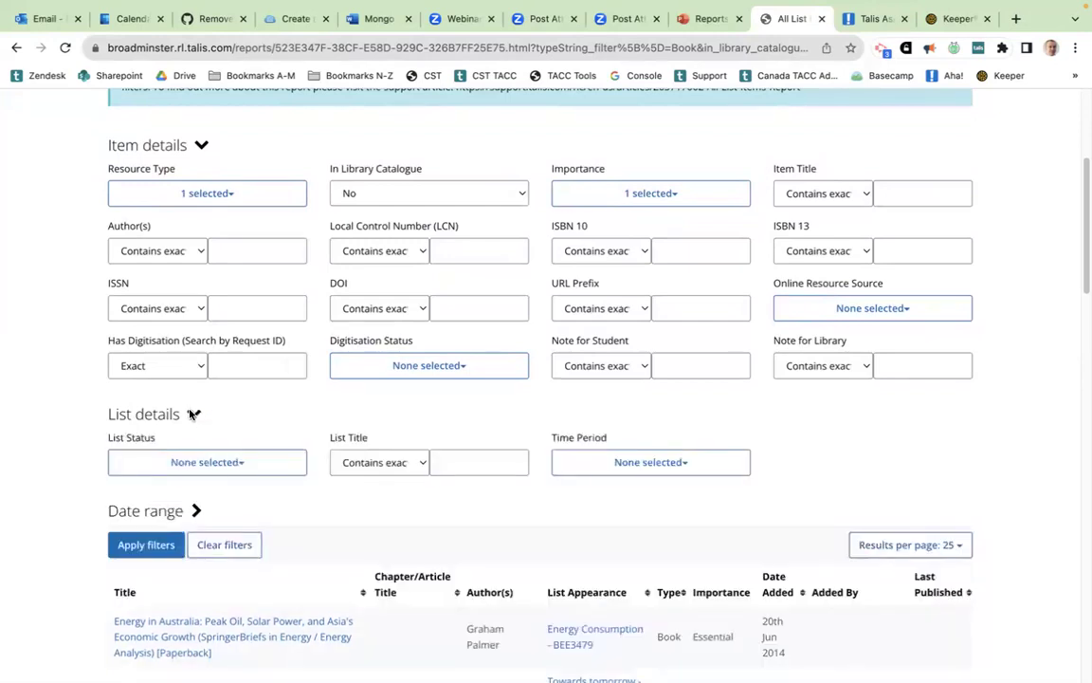
pyautogui.scroll(-1, 44, 330)
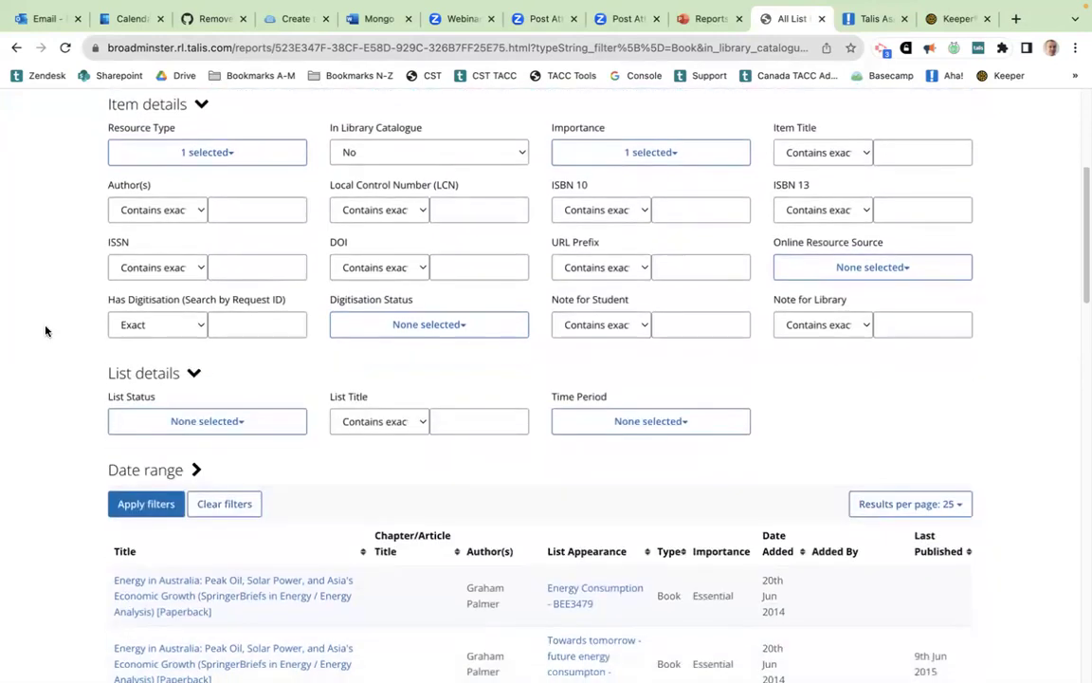
pyautogui.click(597, 434)
pyautogui.scroll(-2, 597, 434)
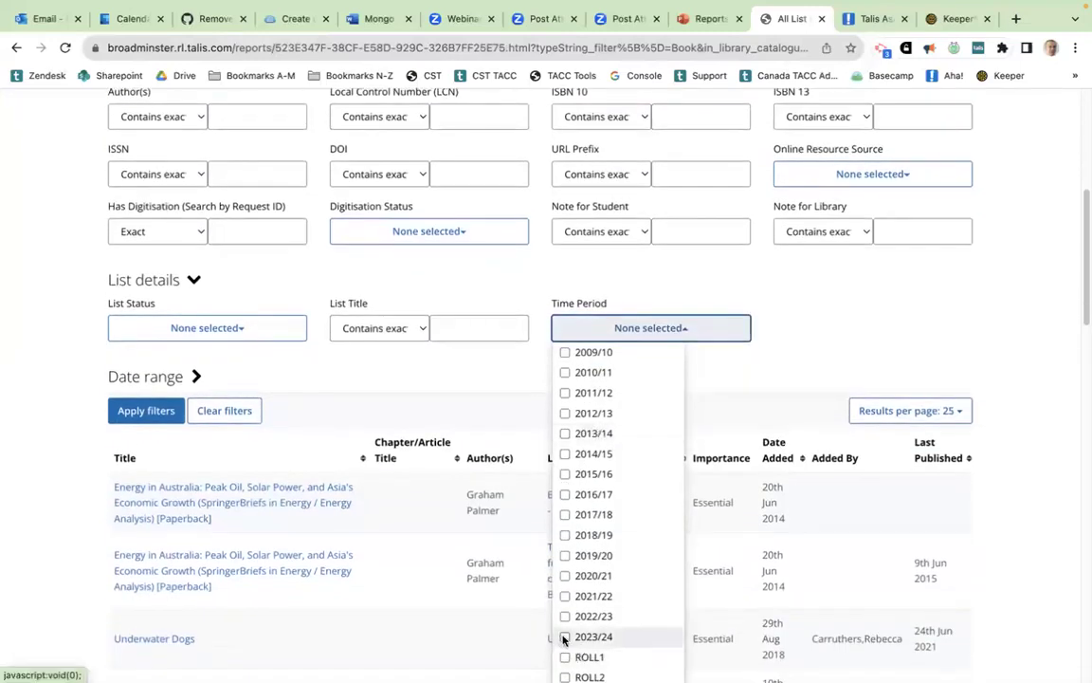
pyautogui.click(564, 638)
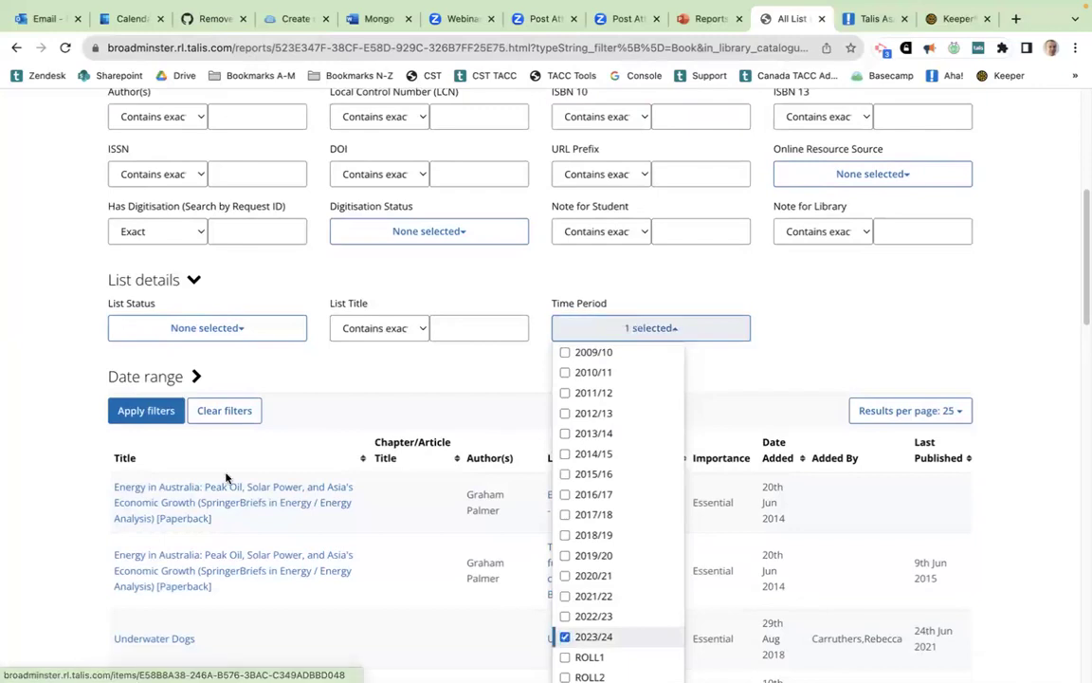
pyautogui.click(33, 483)
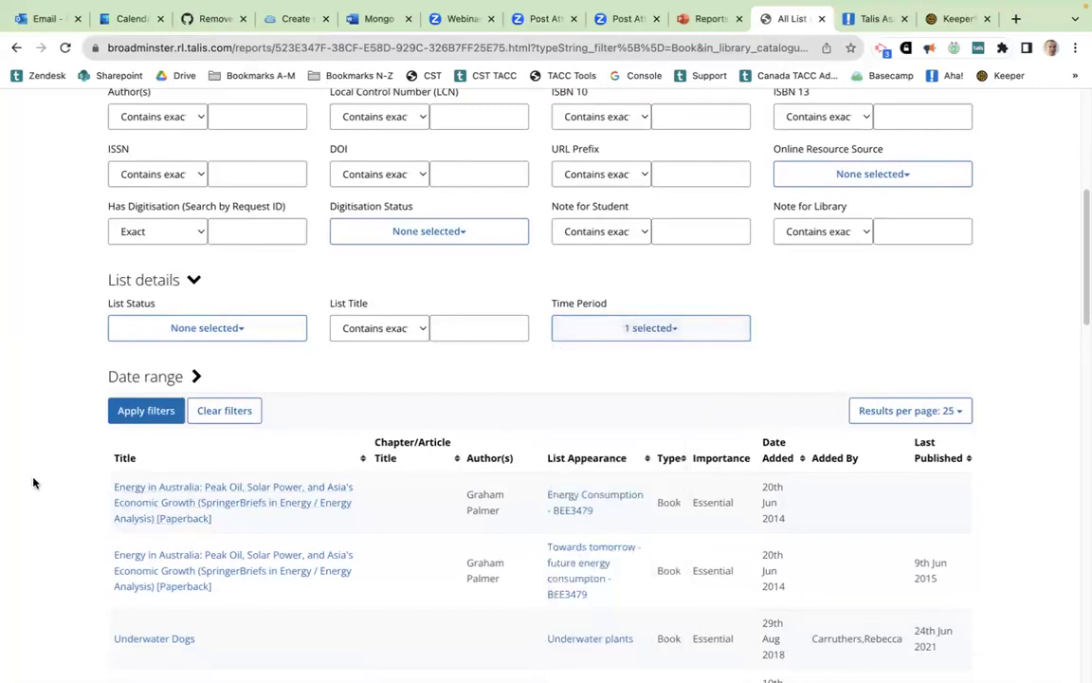
pyautogui.scroll(3, 33, 483)
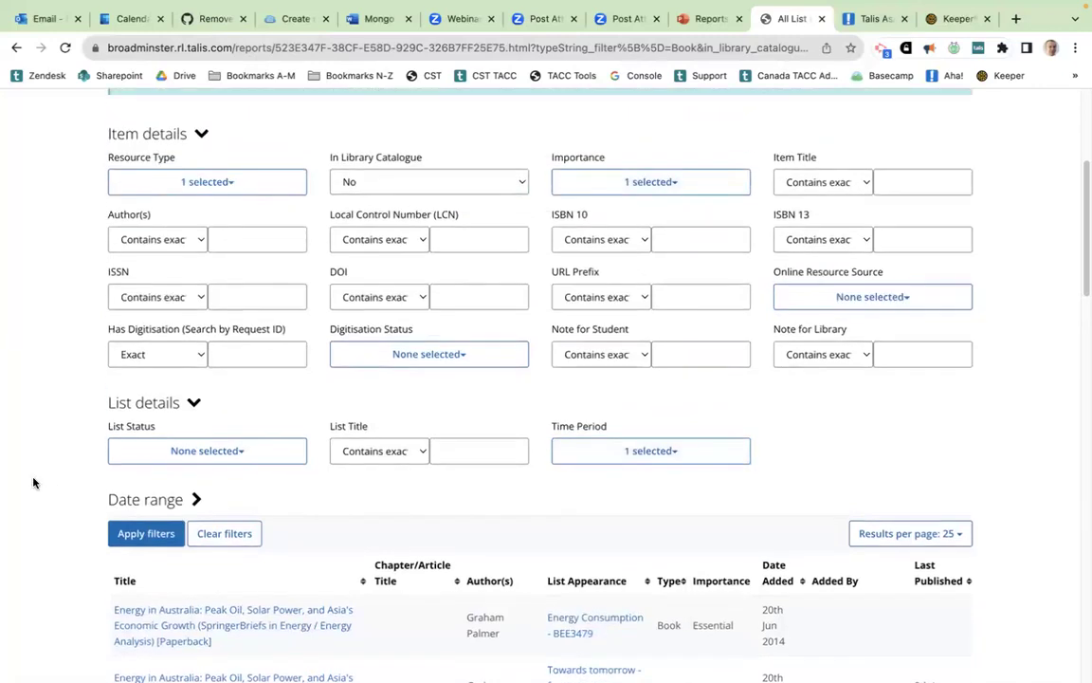
pyautogui.click(130, 534)
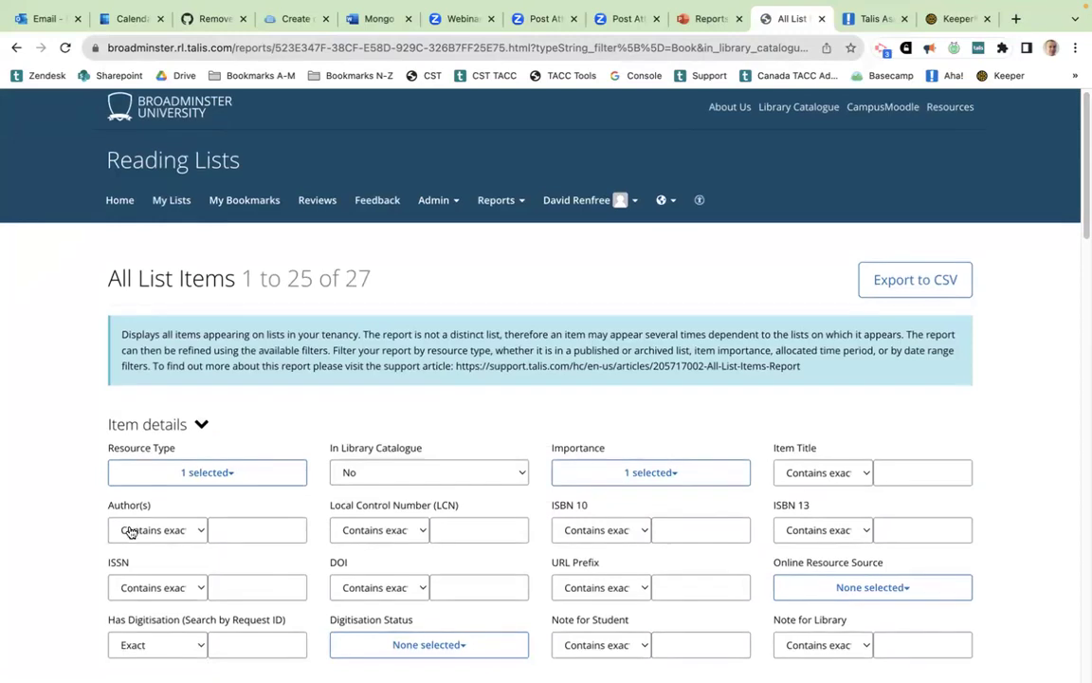
# - Expand the list details of the filtered report to review which filters are set
pyautogui.scroll(-3, 130, 529)
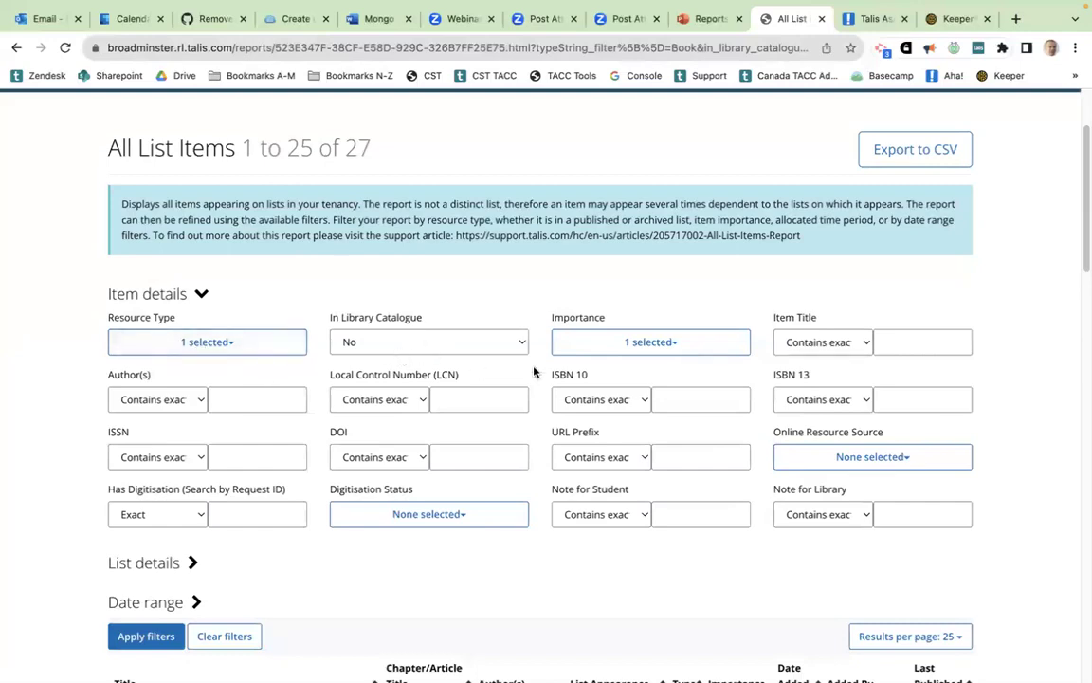
pyautogui.scroll(-2, 629, 344)
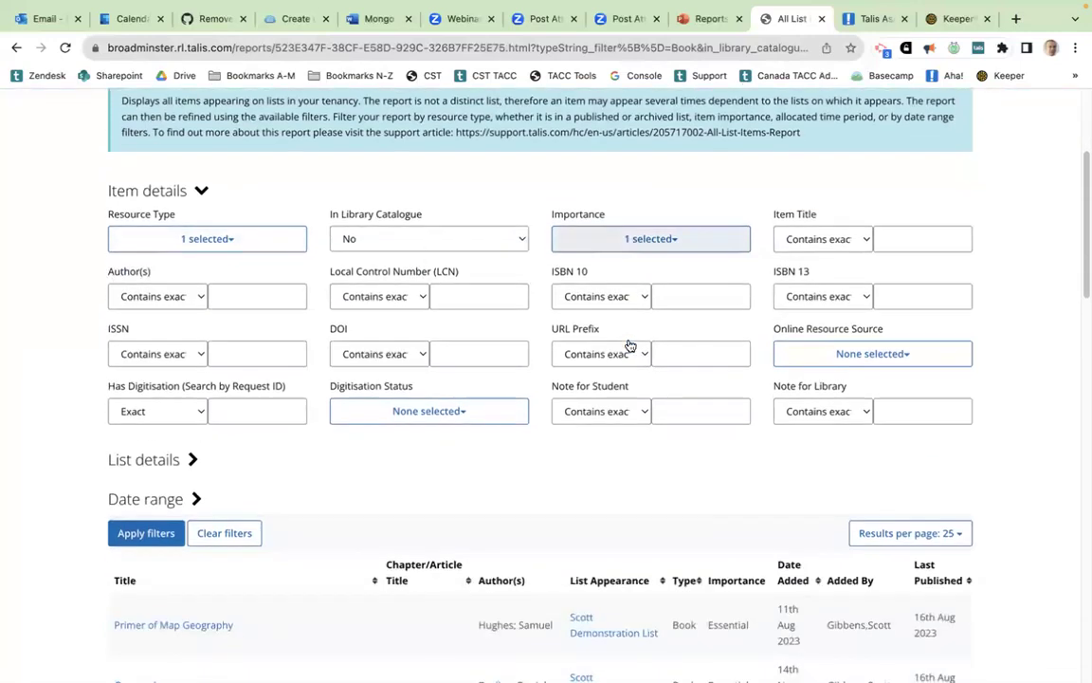
pyautogui.click(190, 458)
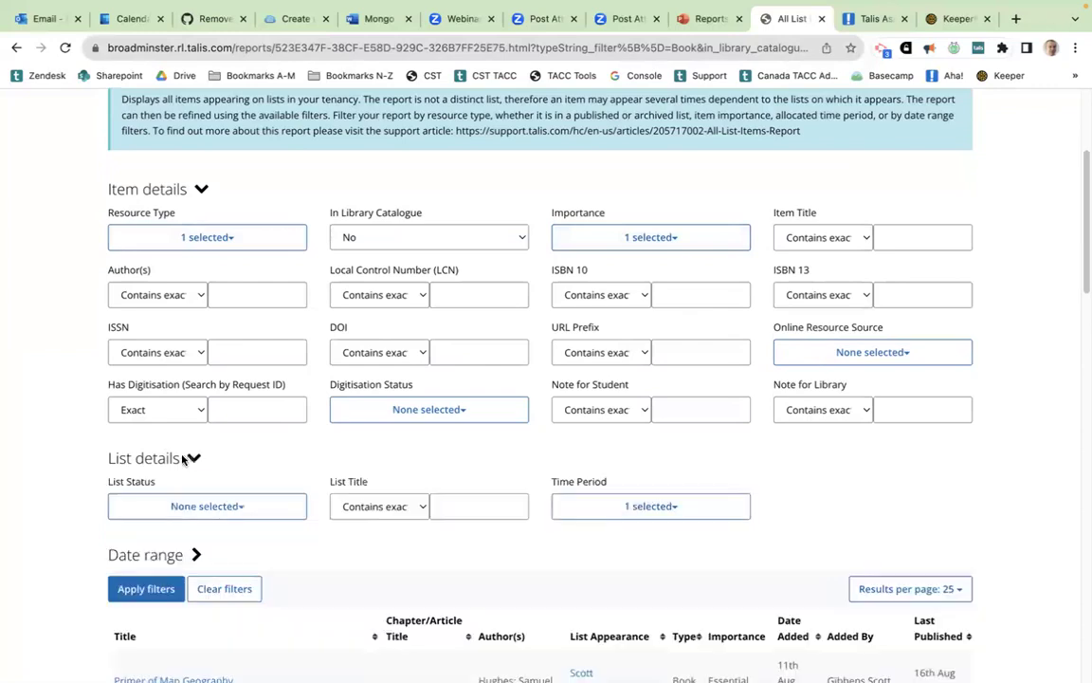
pyautogui.scroll(2, 41, 386)
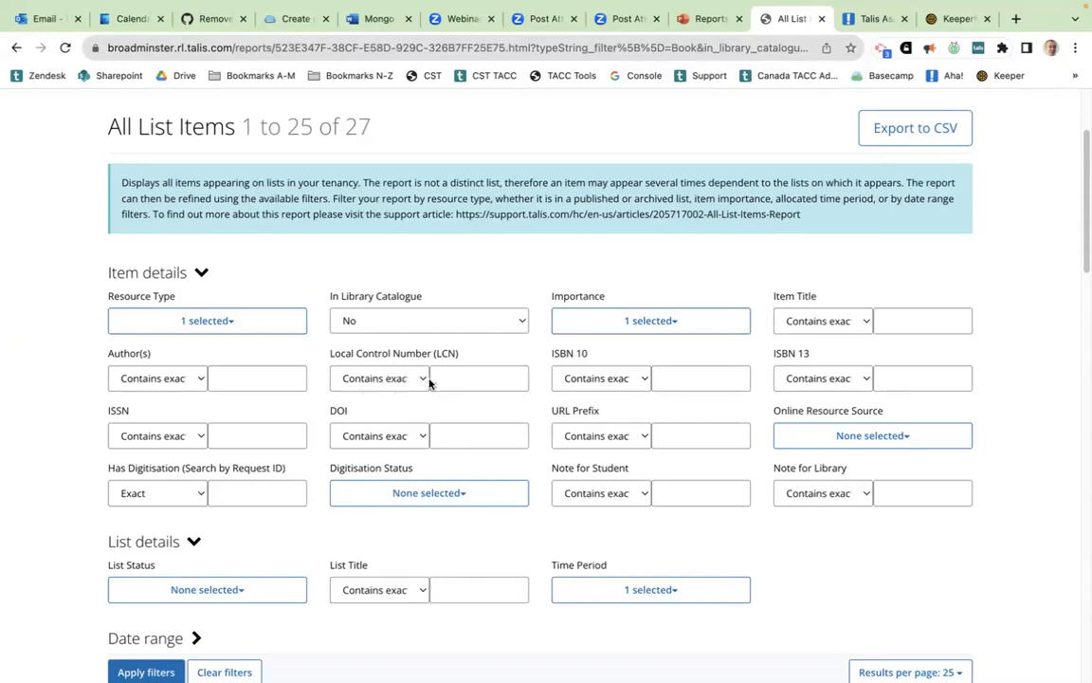
# - Review the choices of the In Library Catalogue filter and the match options of the Local Control Number filter
pyautogui.click(520, 322)
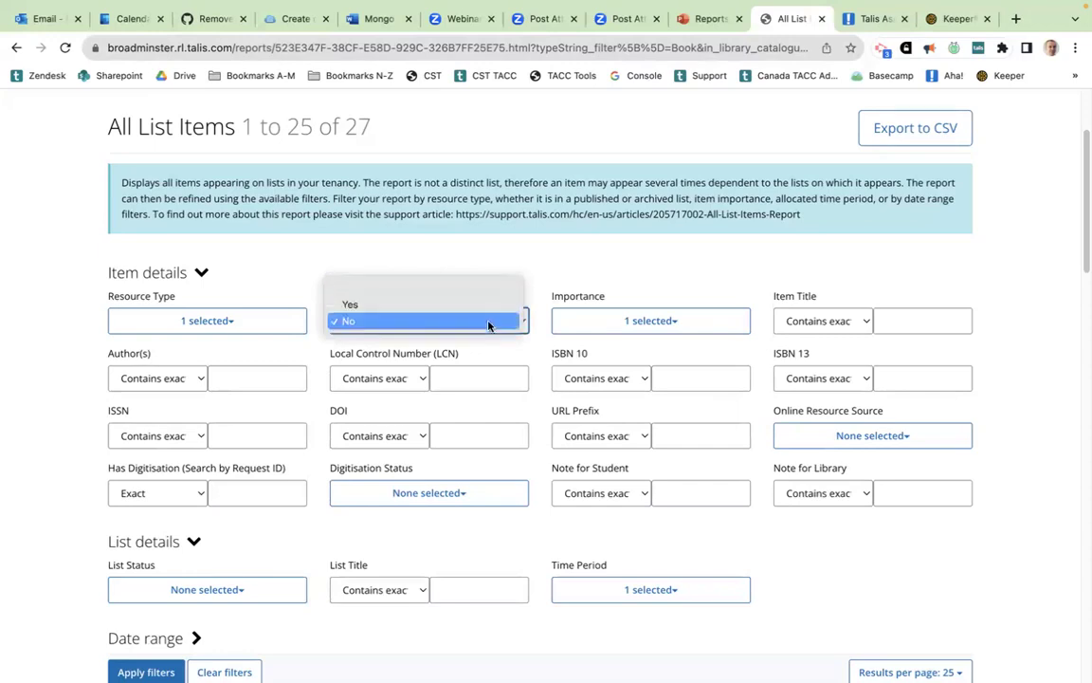
pyautogui.click(488, 325)
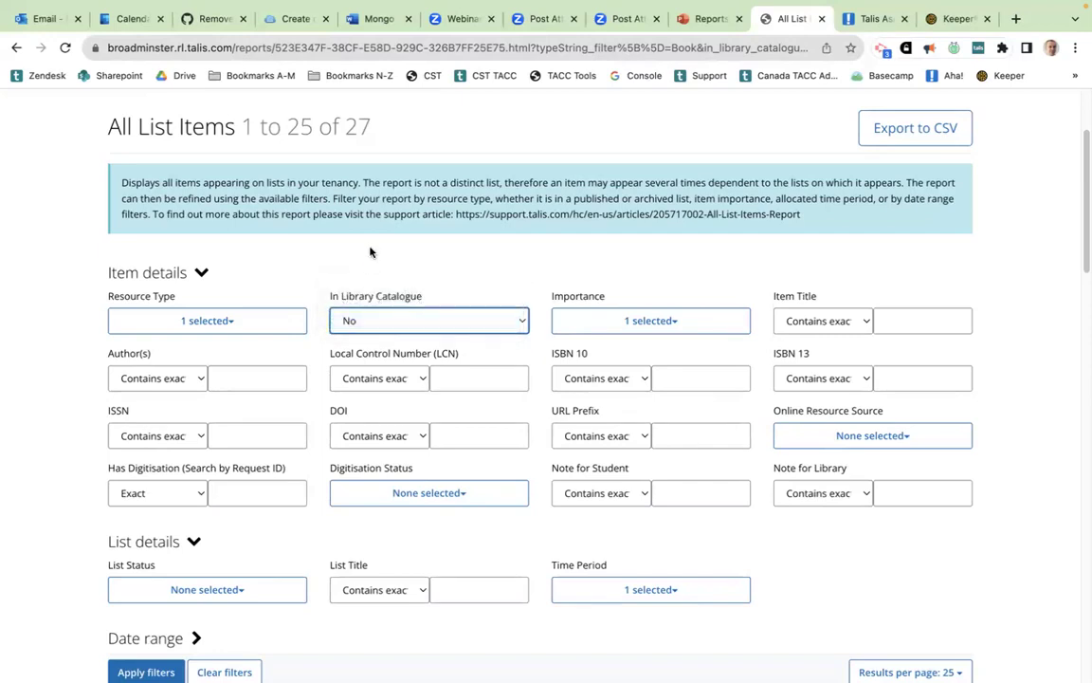
pyautogui.click(384, 325)
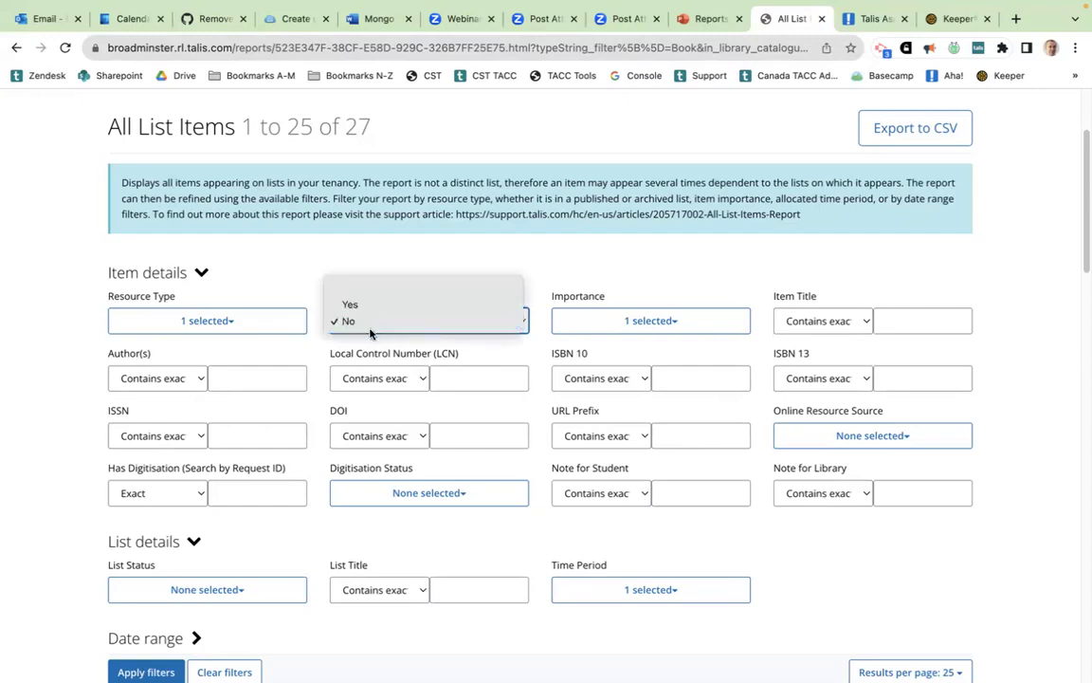
pyautogui.click(372, 331)
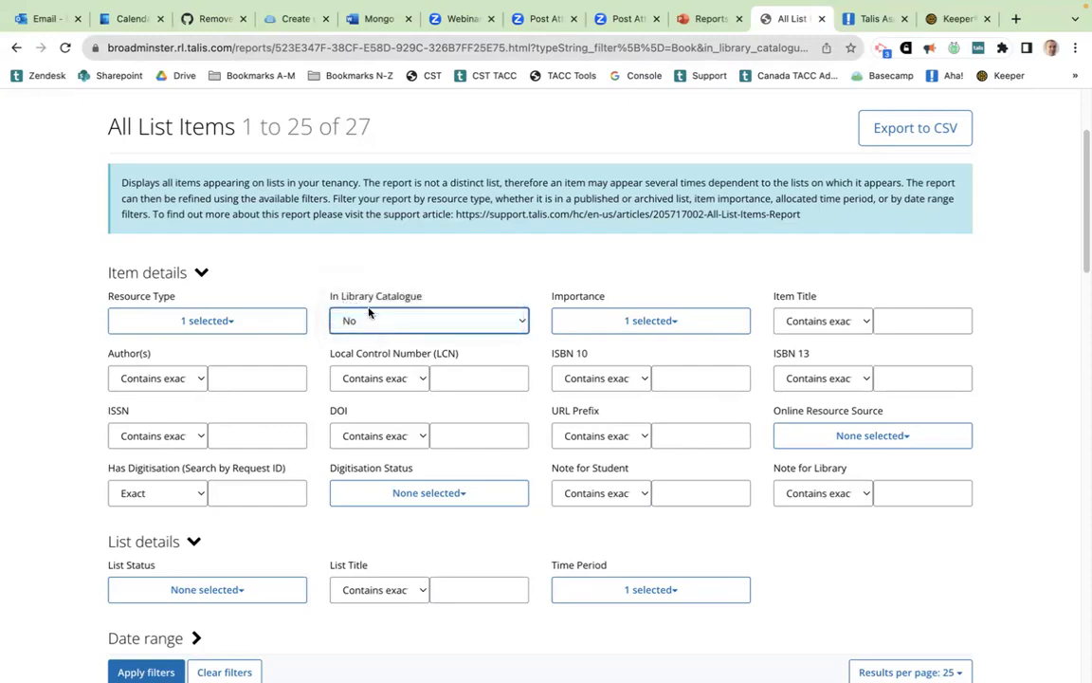
pyautogui.click(397, 377)
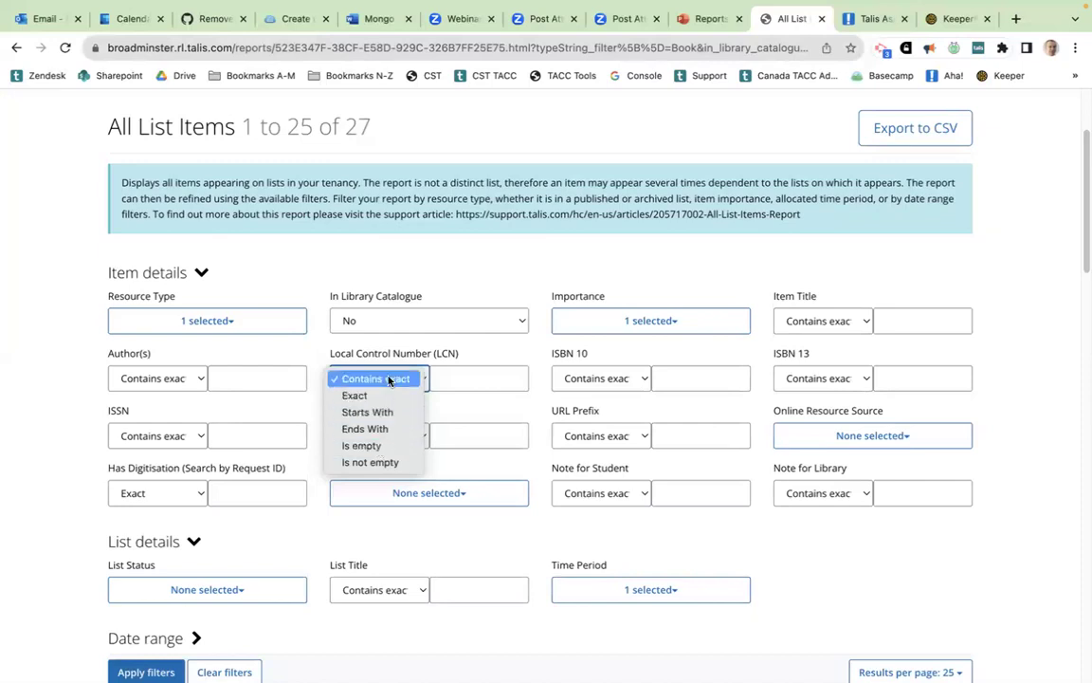
pyautogui.click(389, 380)
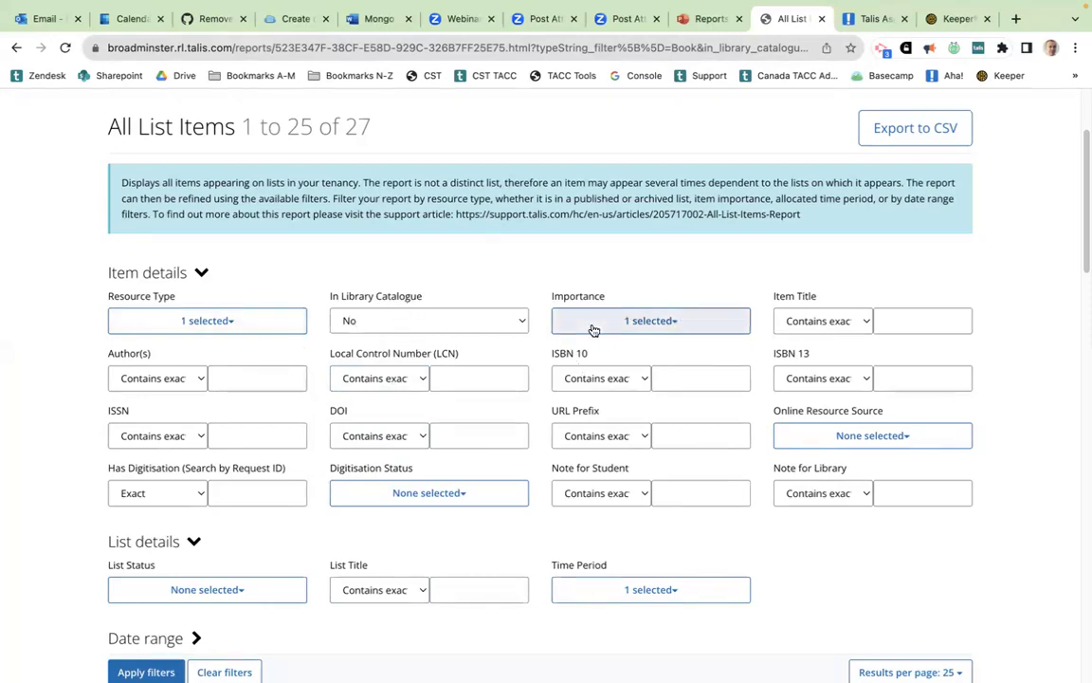
# - Expand the date range filters, set From Last Published to 01/08/2023 and apply the filters
pyautogui.scroll(-2, 554, 428)
pyautogui.scroll(-2, 434, 429)
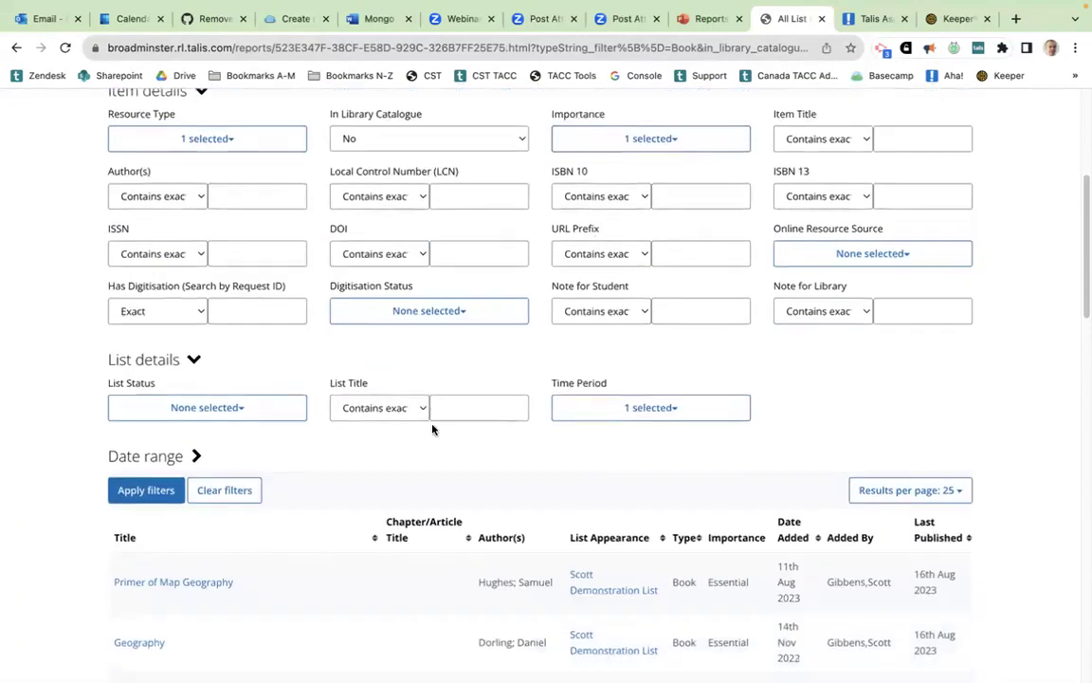
pyautogui.click(195, 433)
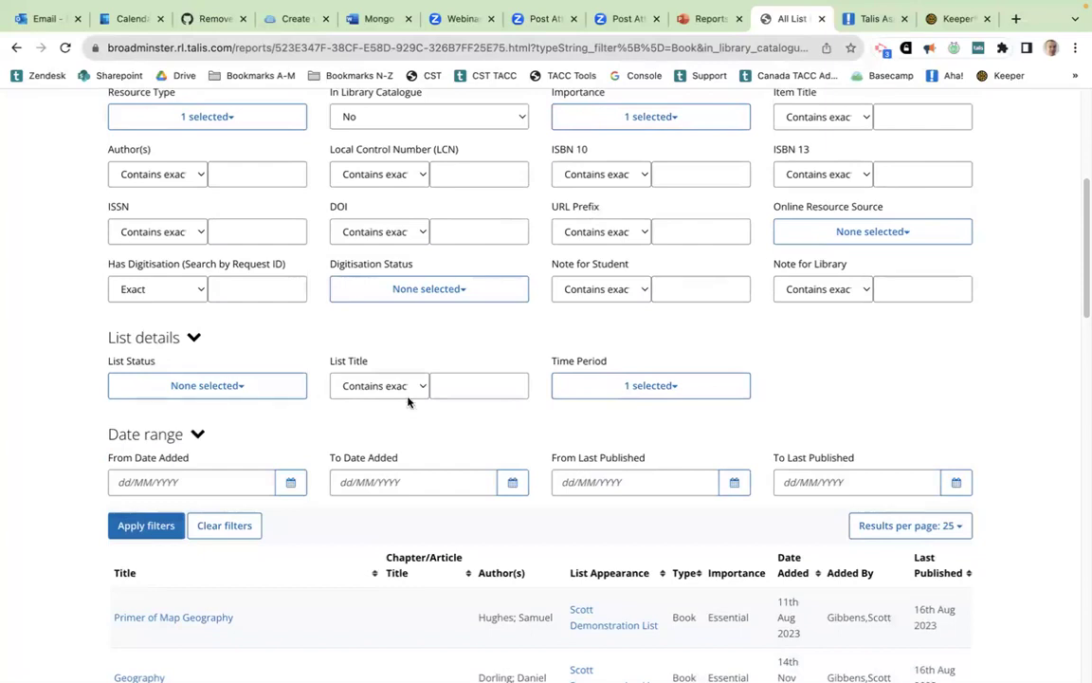
pyautogui.scroll(-1, 626, 455)
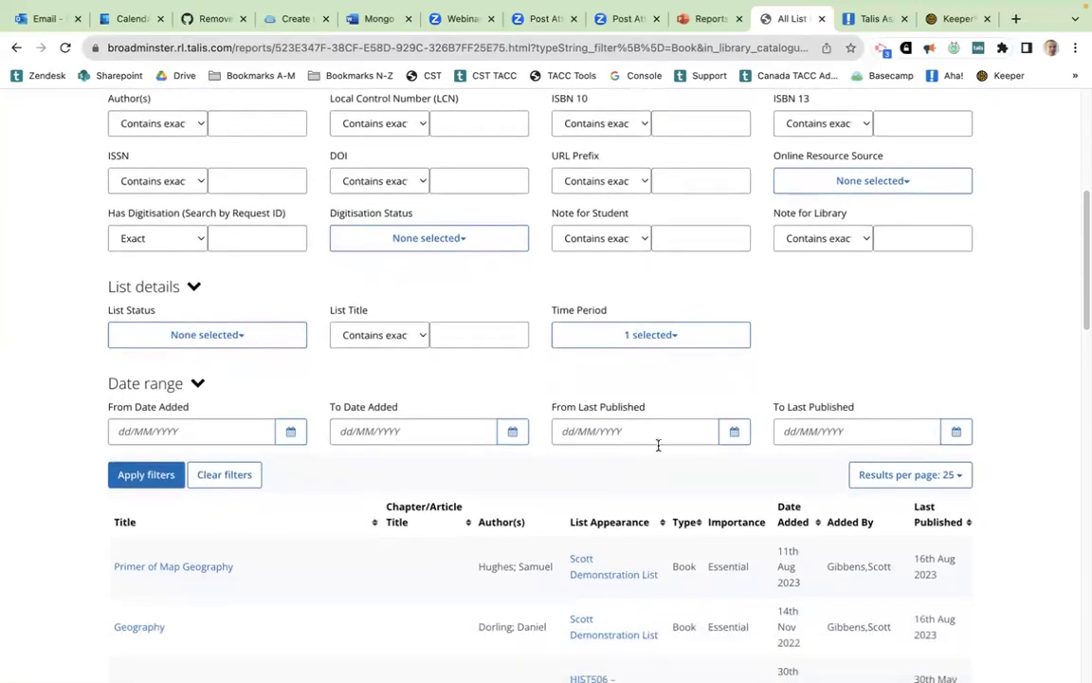
pyautogui.click(731, 434)
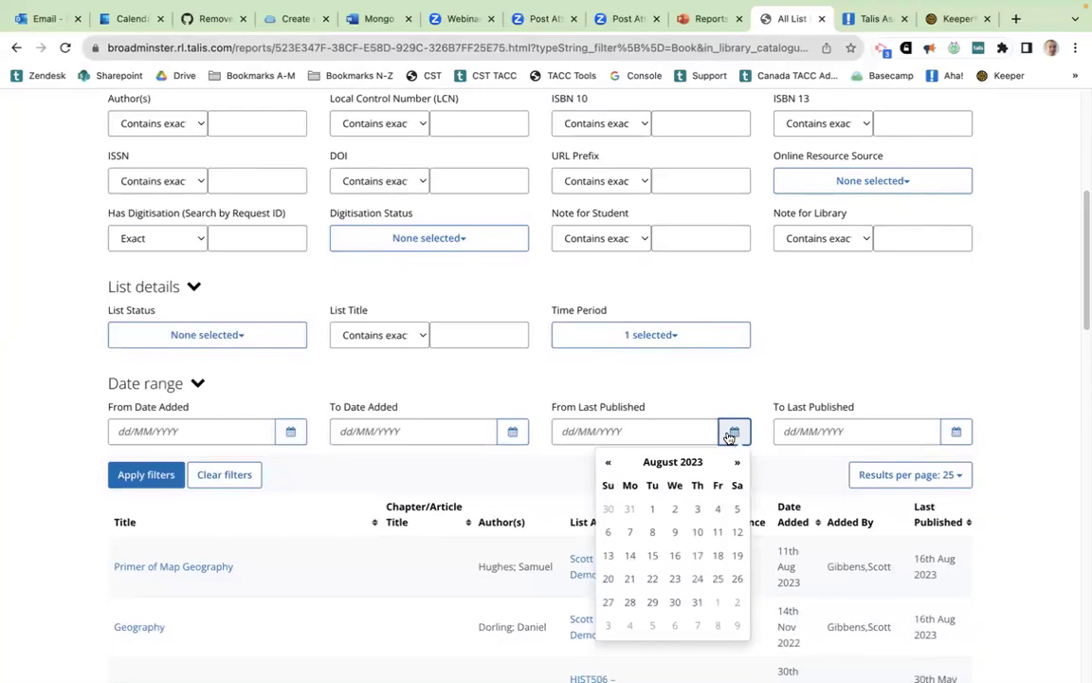
pyautogui.click(651, 511)
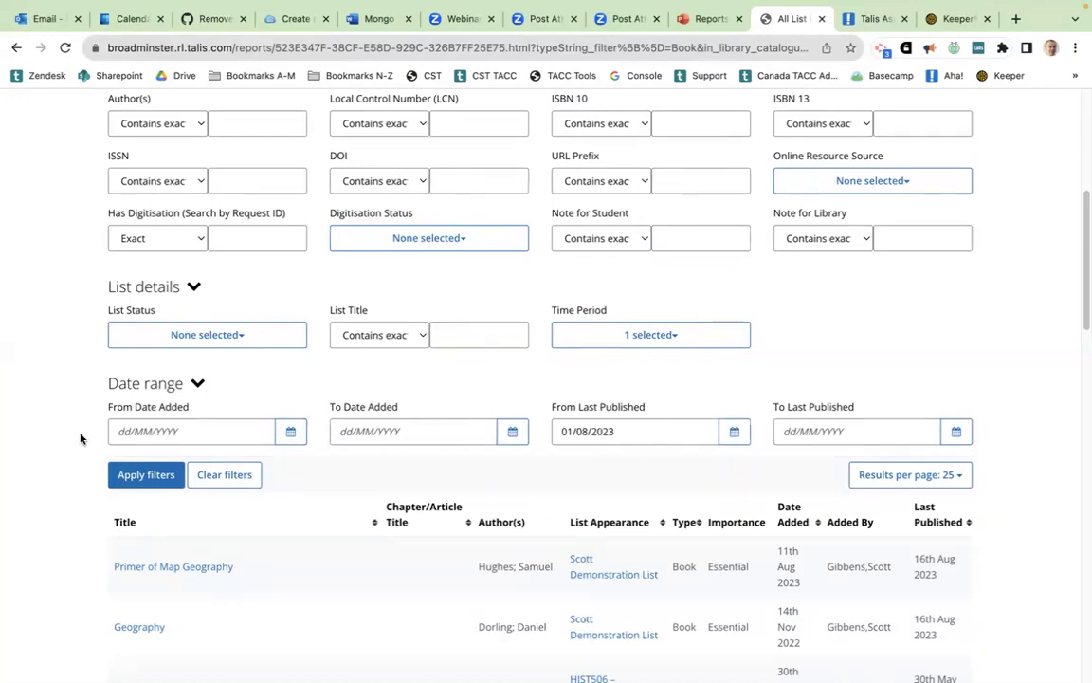
pyautogui.click(133, 478)
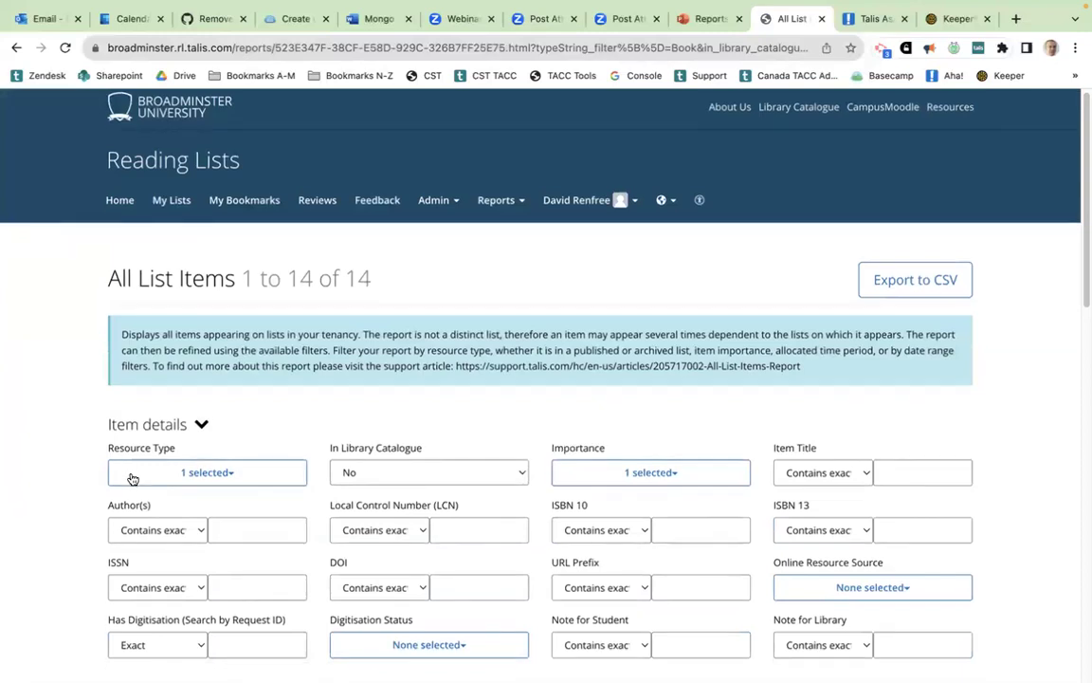
# - Examine the filtered report's items, including their list appearances, importance and last published dates
pyautogui.scroll(-3, 132, 479)
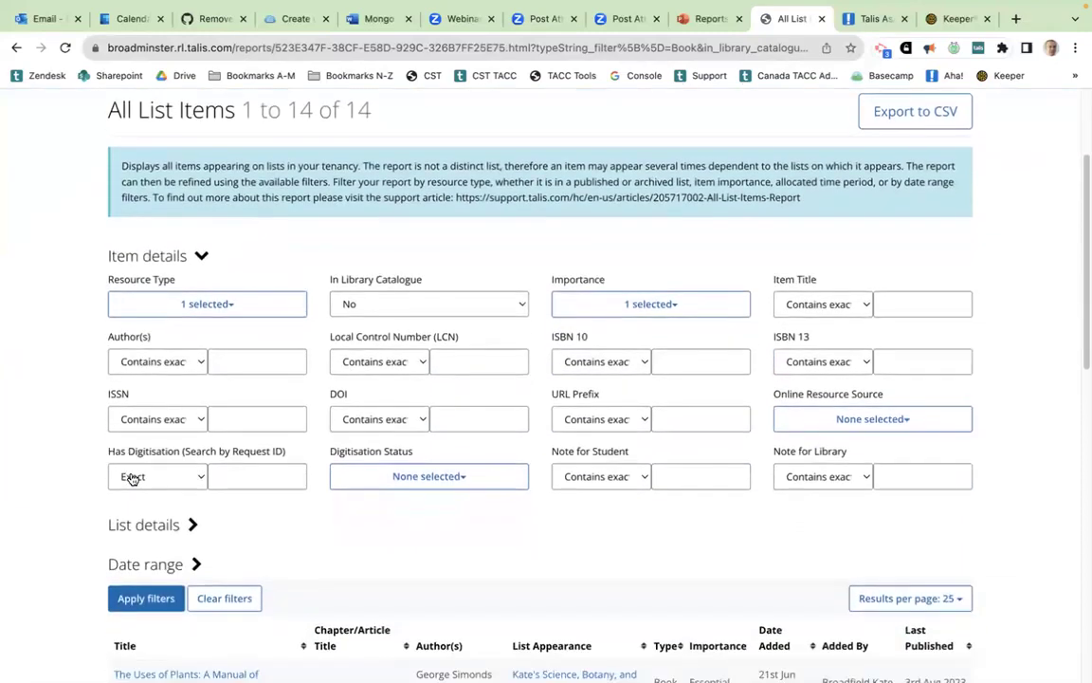
pyautogui.scroll(-5, 132, 478)
pyautogui.scroll(-1, 133, 479)
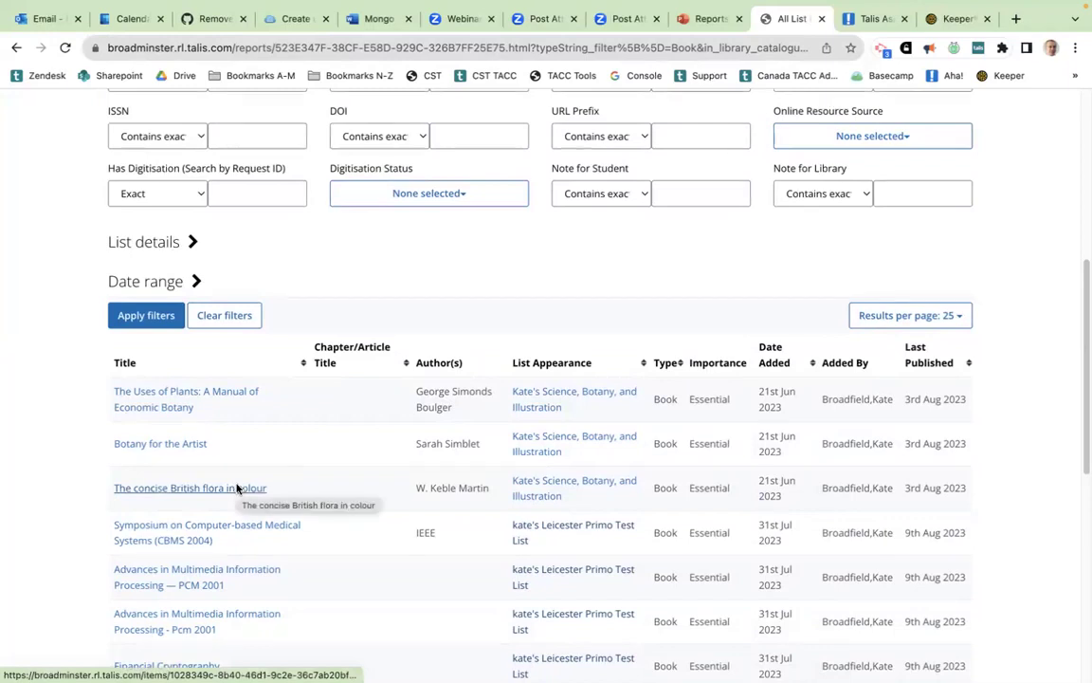
pyautogui.scroll(3, 237, 487)
pyautogui.scroll(2, 237, 489)
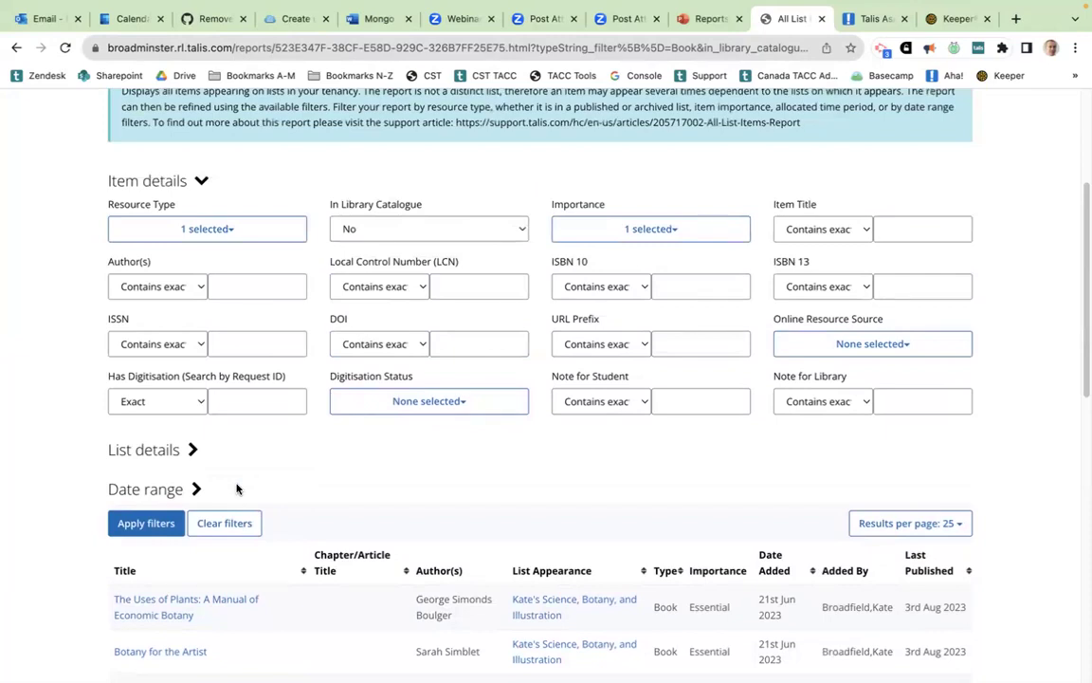
pyautogui.scroll(-1, 237, 488)
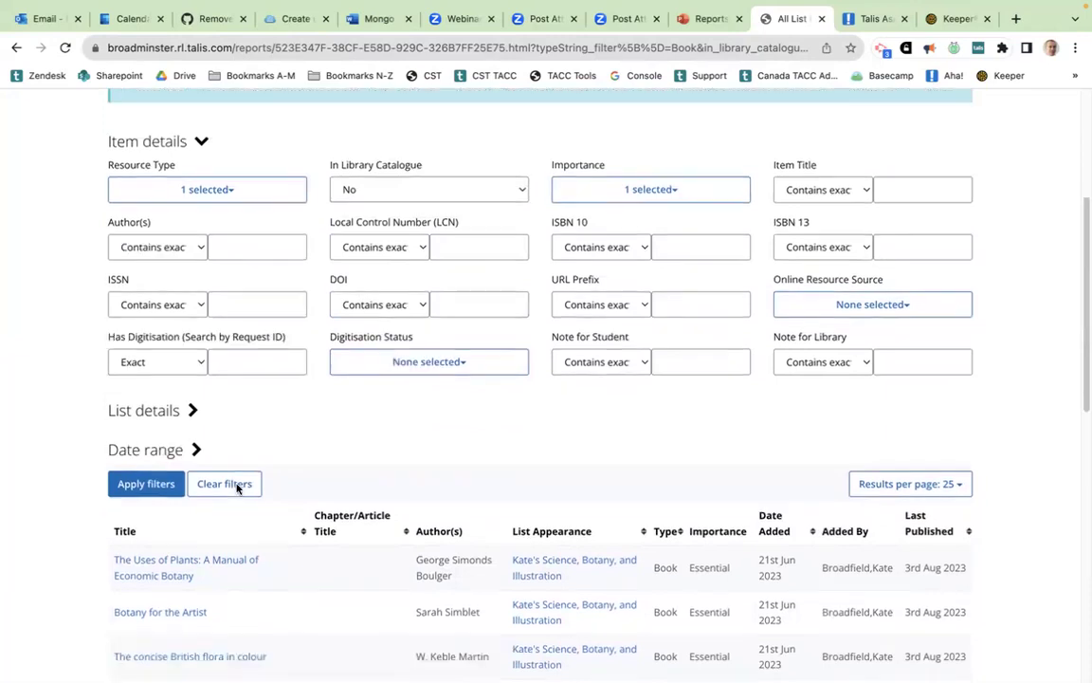
pyautogui.scroll(-3, 797, 587)
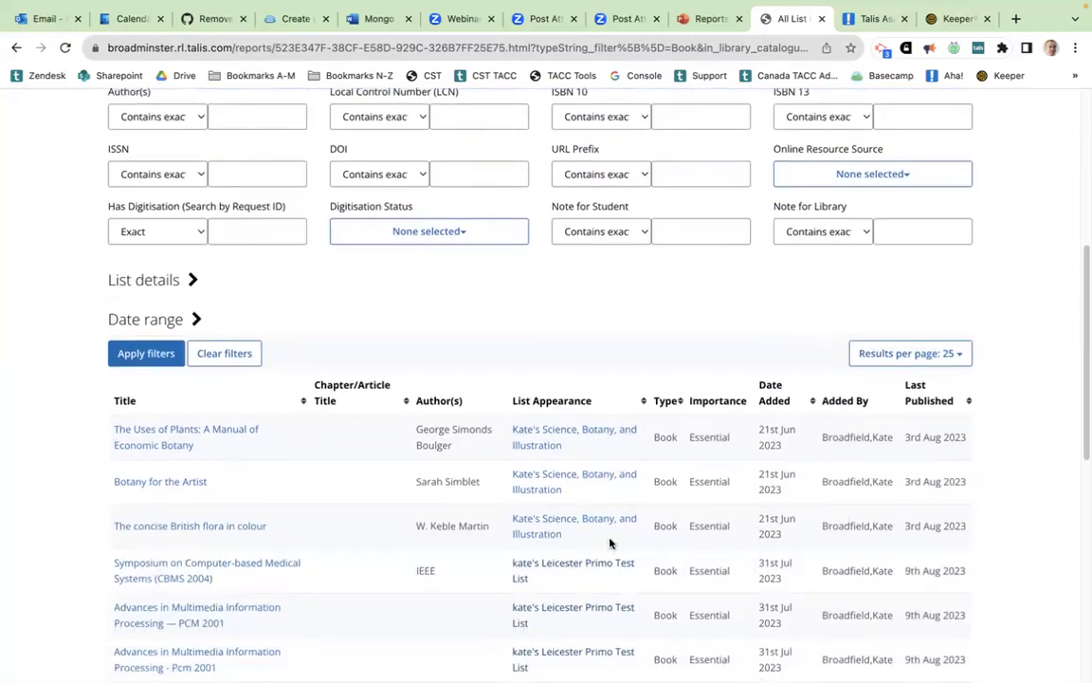
pyautogui.scroll(5, 625, 441)
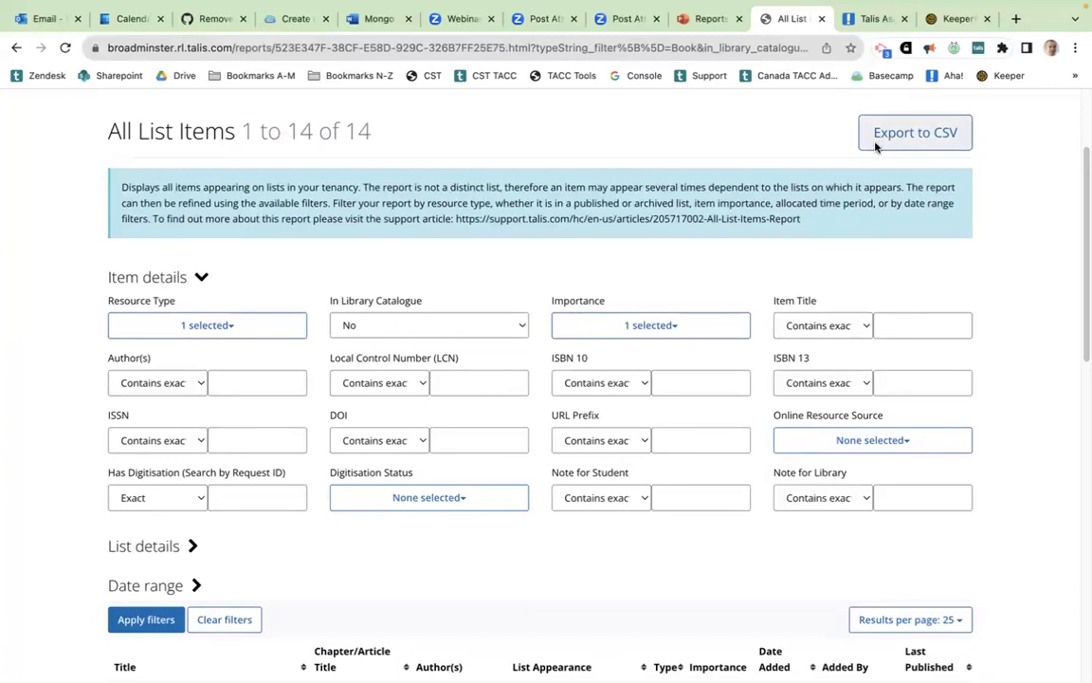
# - Switch to the all_list_items_2023_08_16 export in Excel and inspect the listed item's title, ISBN10 and ISBN13 values
pyautogui.moveTo(520, 666)
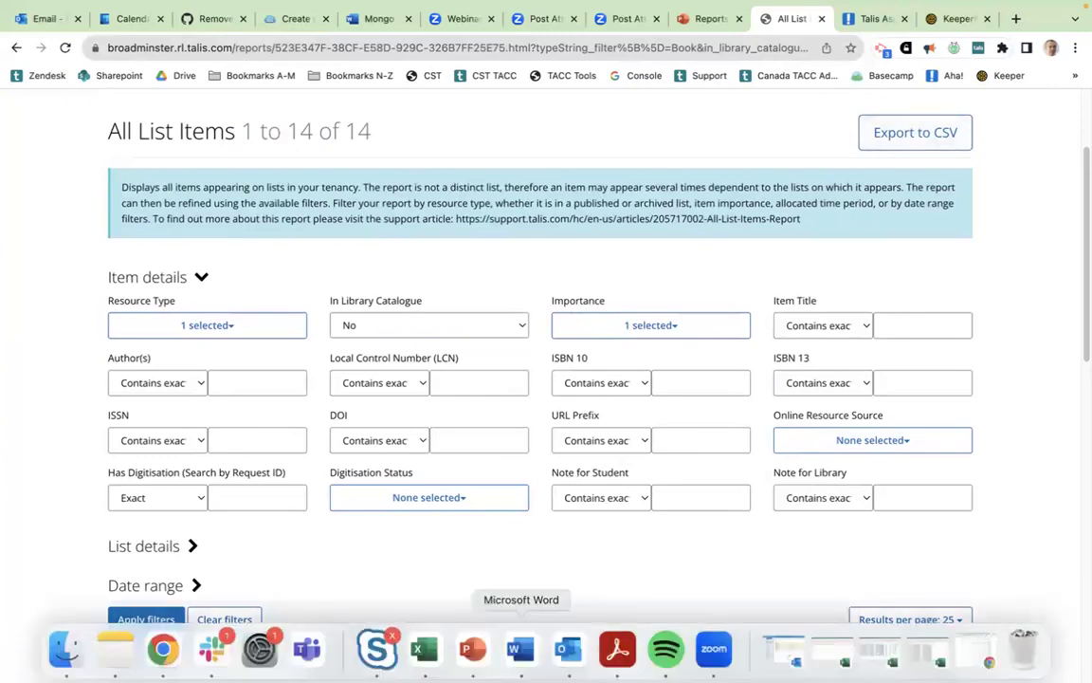
pyautogui.click(821, 661)
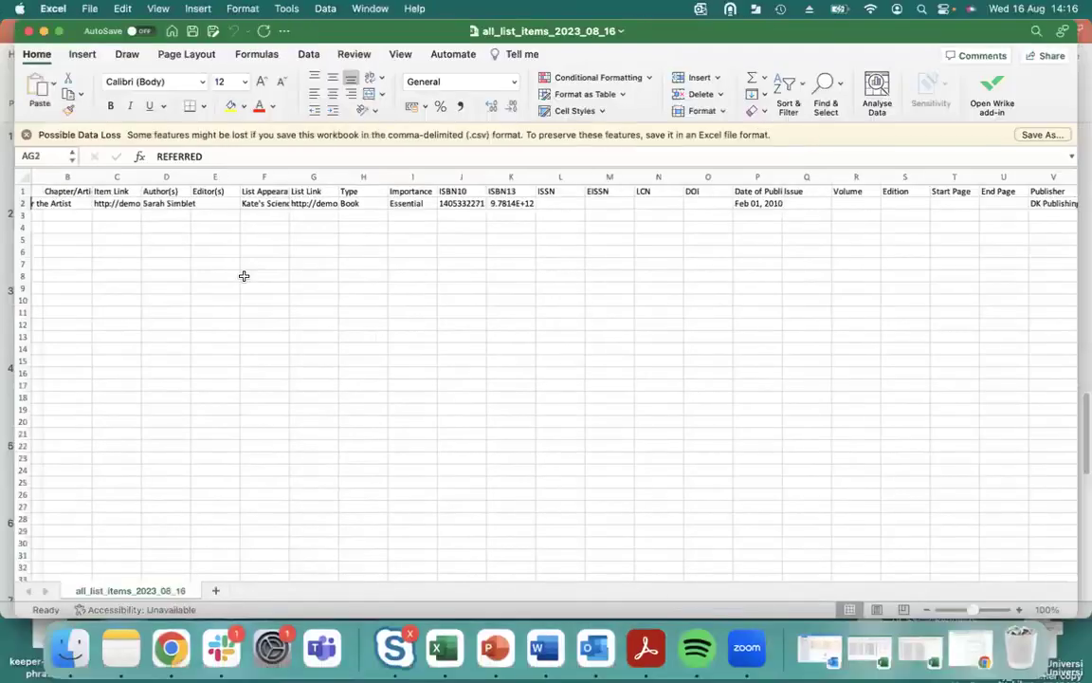
pyautogui.hscroll(-2, 244, 276)
pyautogui.click(59, 201)
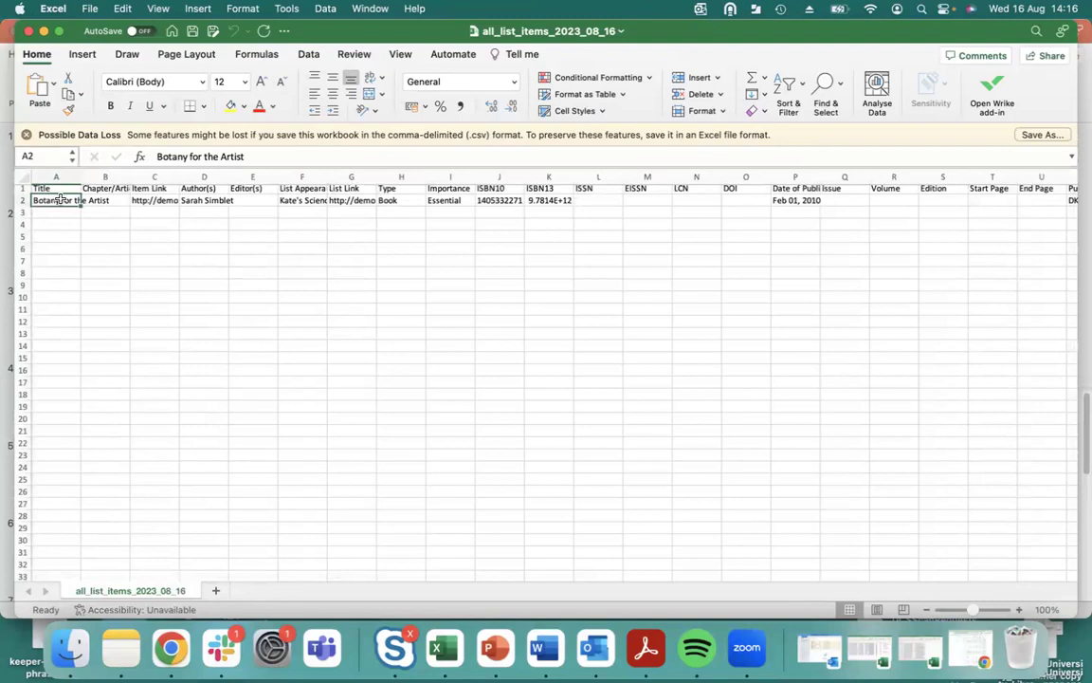
pyautogui.scroll(1, 493, 201)
pyautogui.click(493, 203)
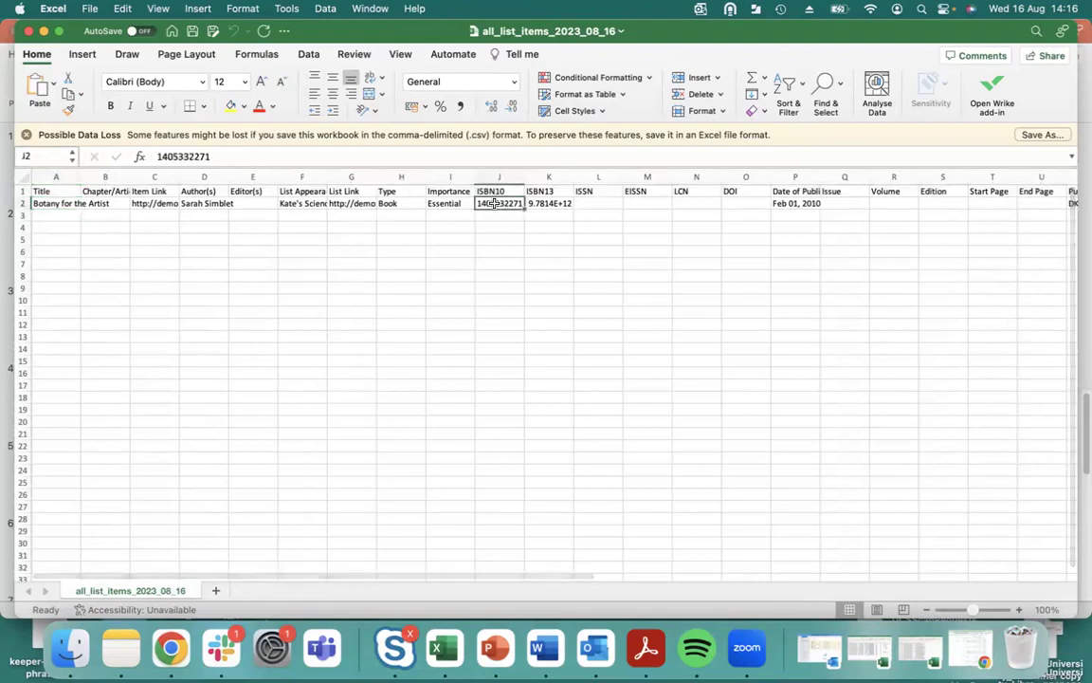
pyautogui.click(558, 203)
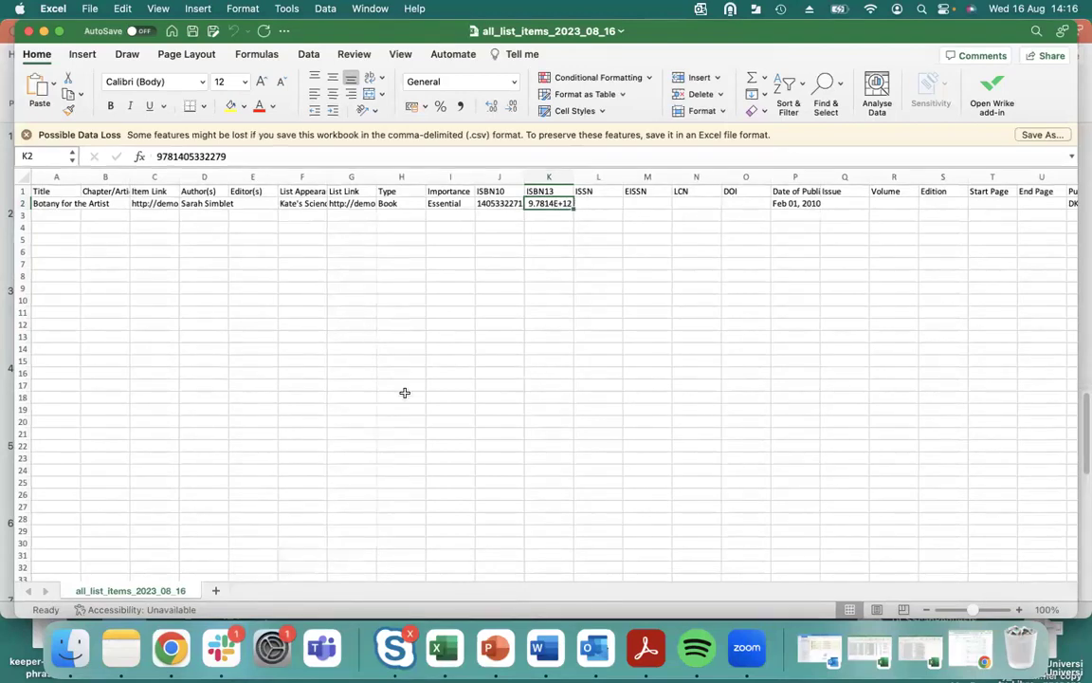
# - Return to the All List Items report in Chrome and clear all its filters
pyautogui.click(172, 648)
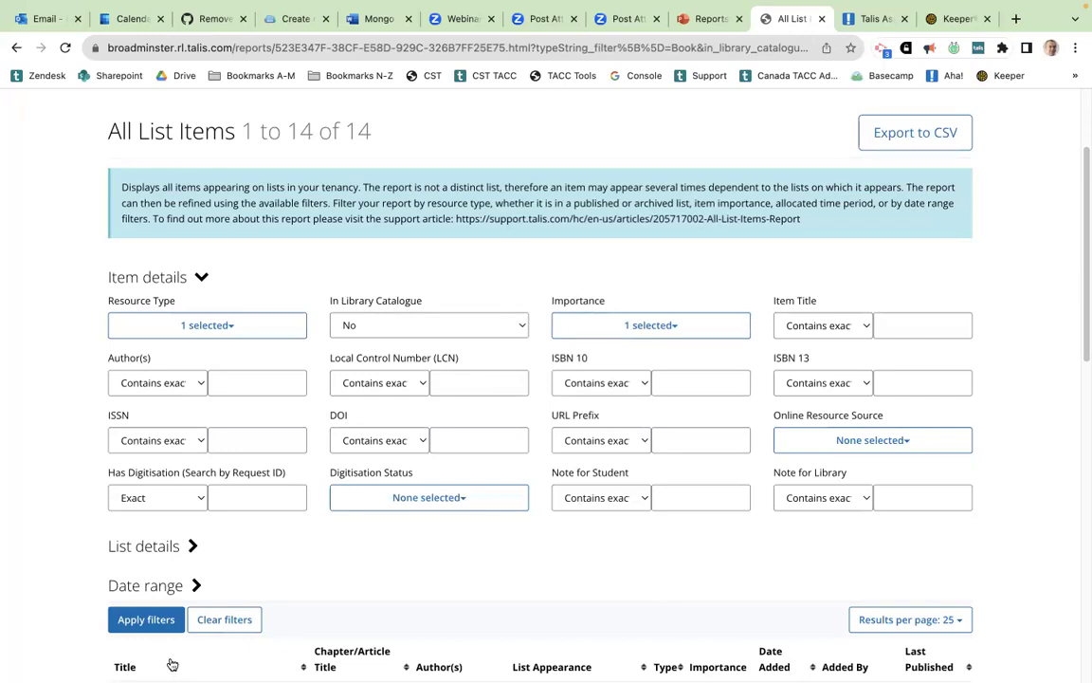
pyautogui.click(208, 620)
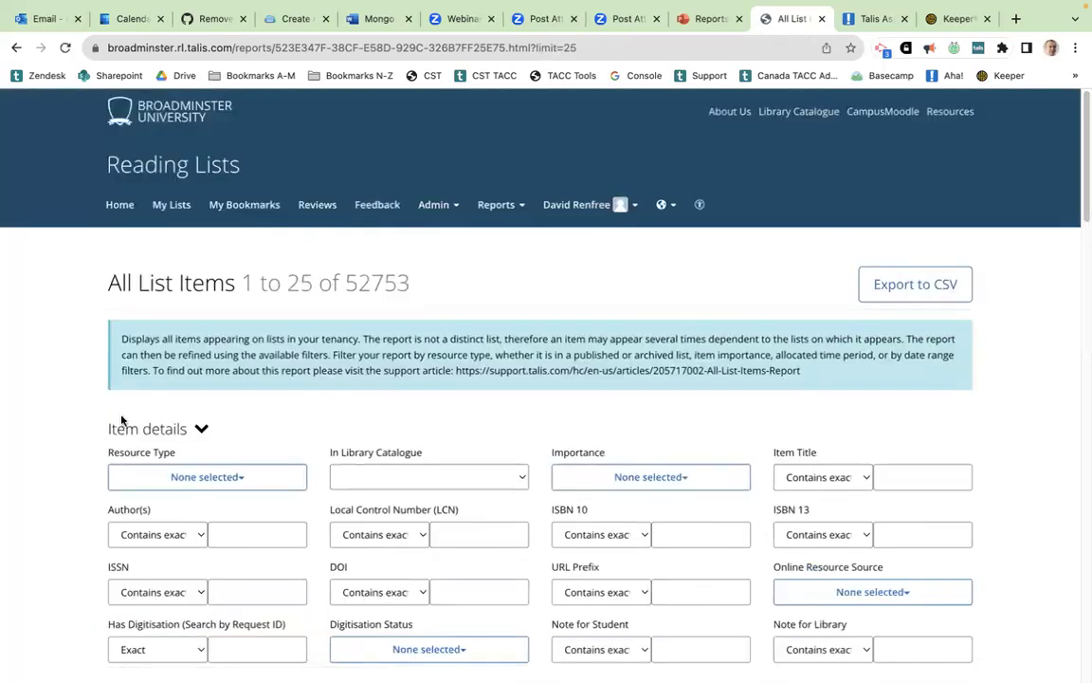
# - Restrict the report to items whose URL prefix contains dawsonera and apply the filter
pyautogui.scroll(-2, 74, 402)
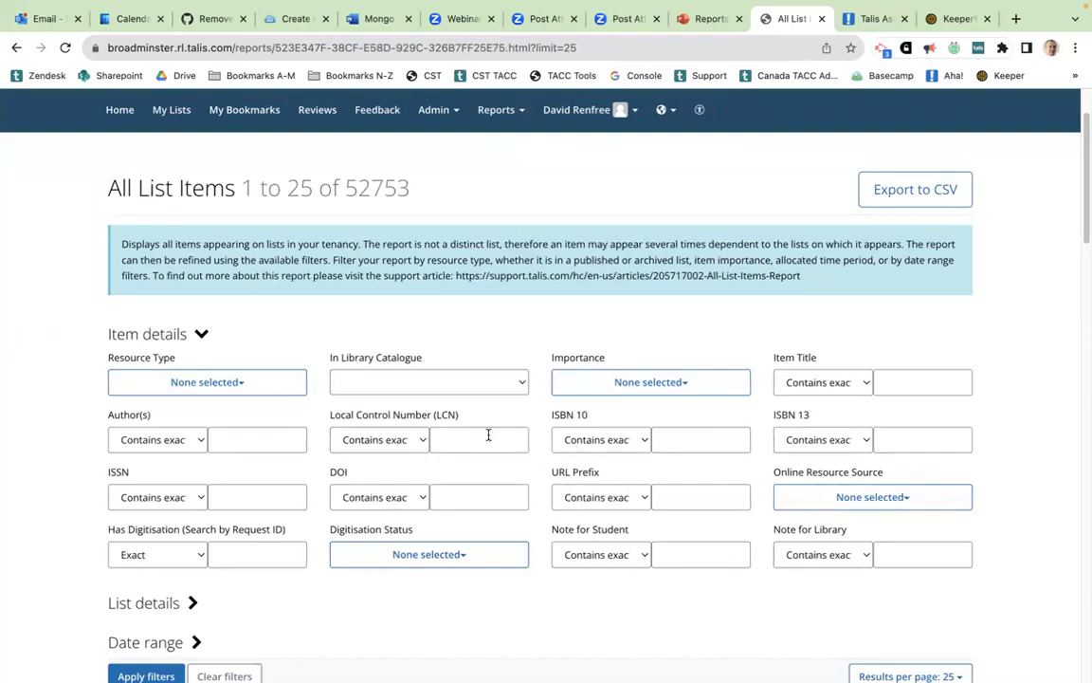
pyautogui.click(675, 497)
pyautogui.write('daws')
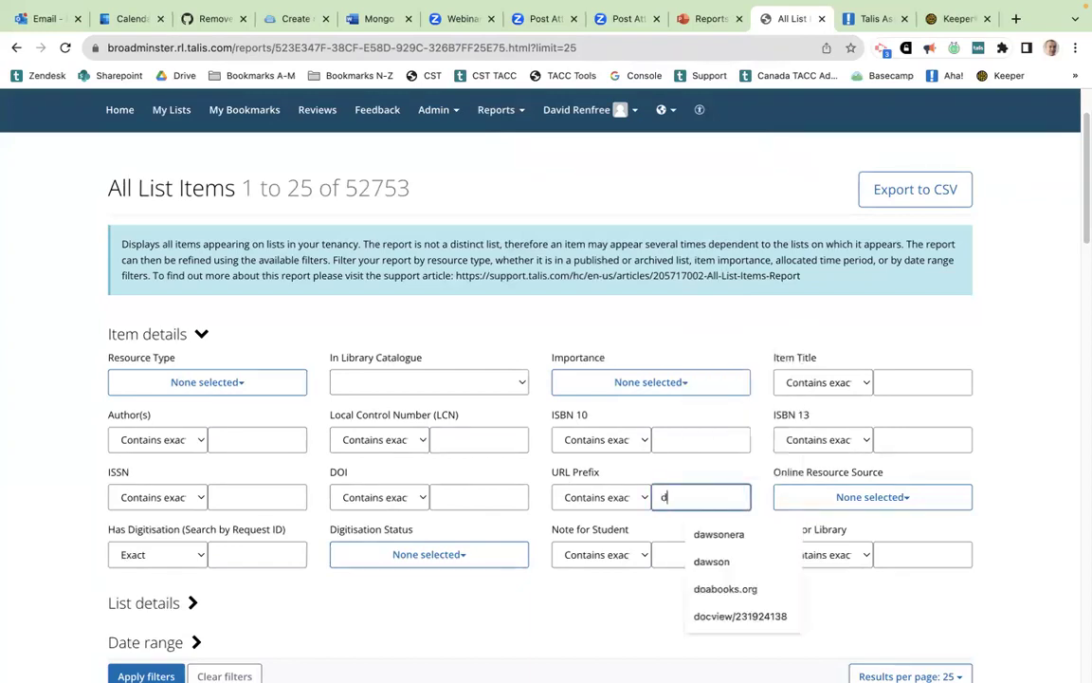
pyautogui.write('era')
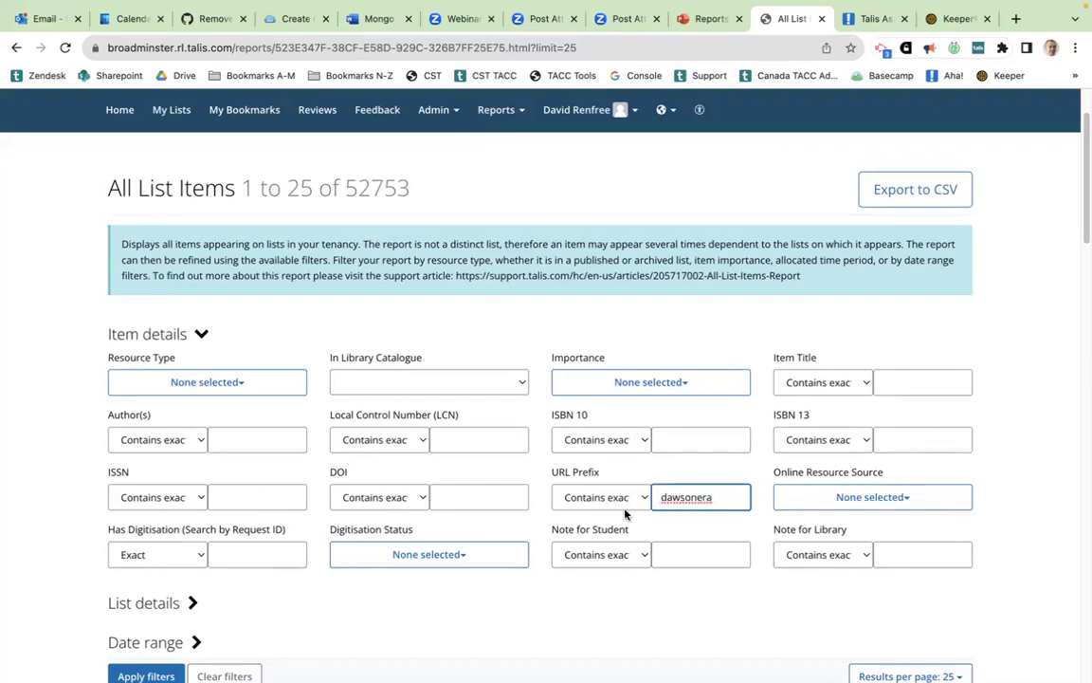
pyautogui.click(41, 451)
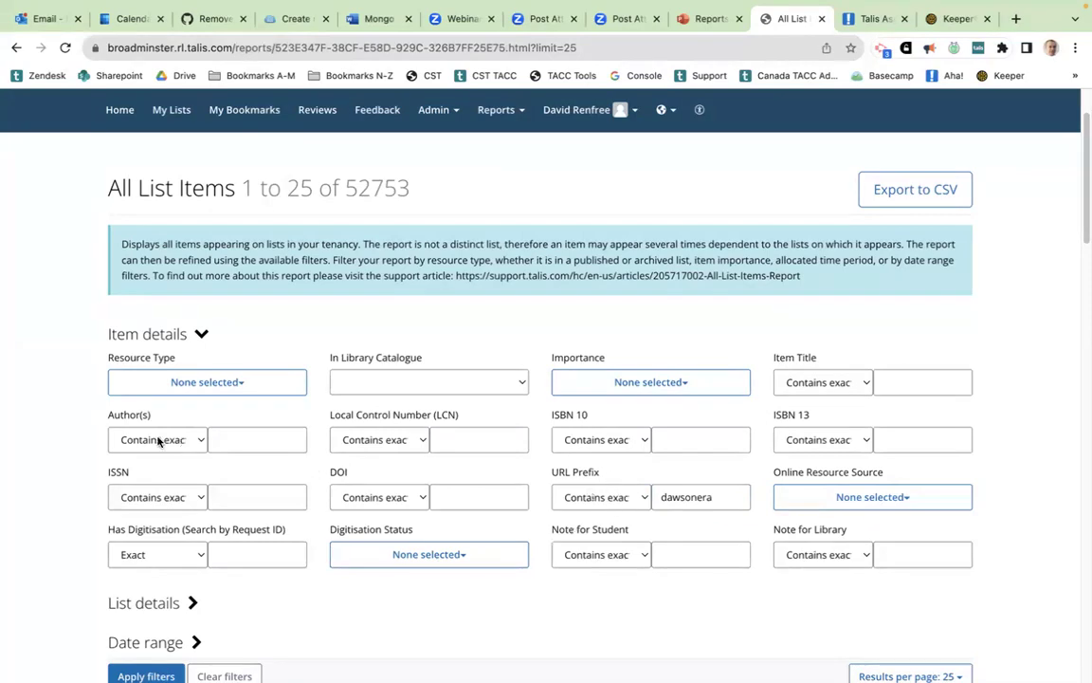
pyautogui.scroll(-1, 159, 440)
pyautogui.click(133, 642)
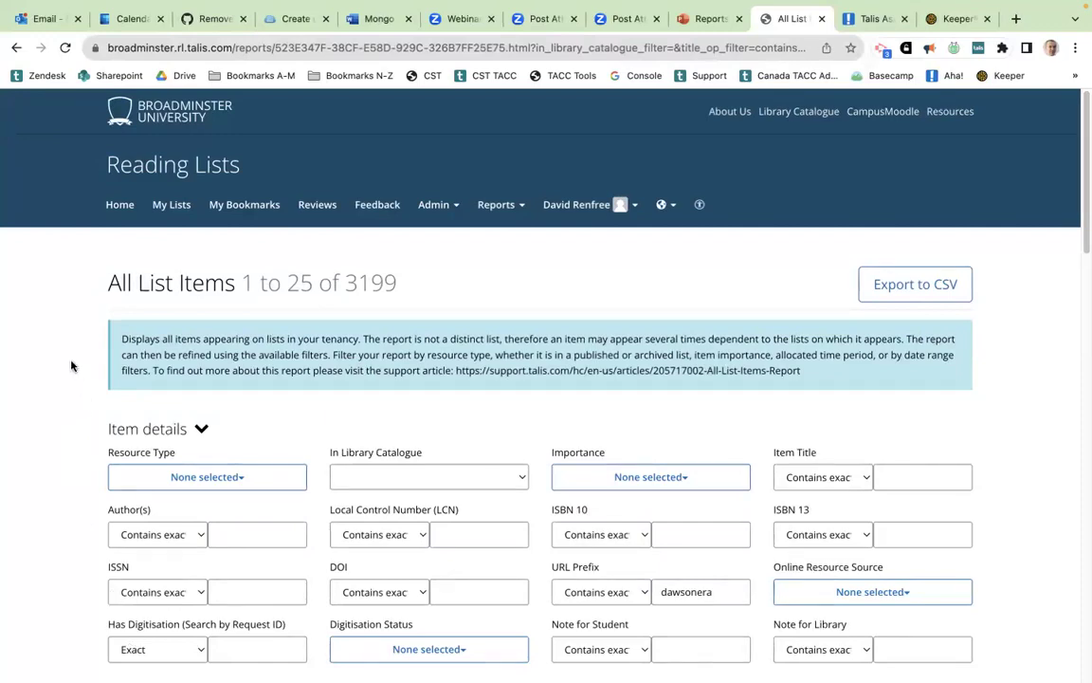
# - Restrict the dawsonera report to lists in the 2023/24 time period and apply the filter
pyautogui.scroll(-5, 71, 365)
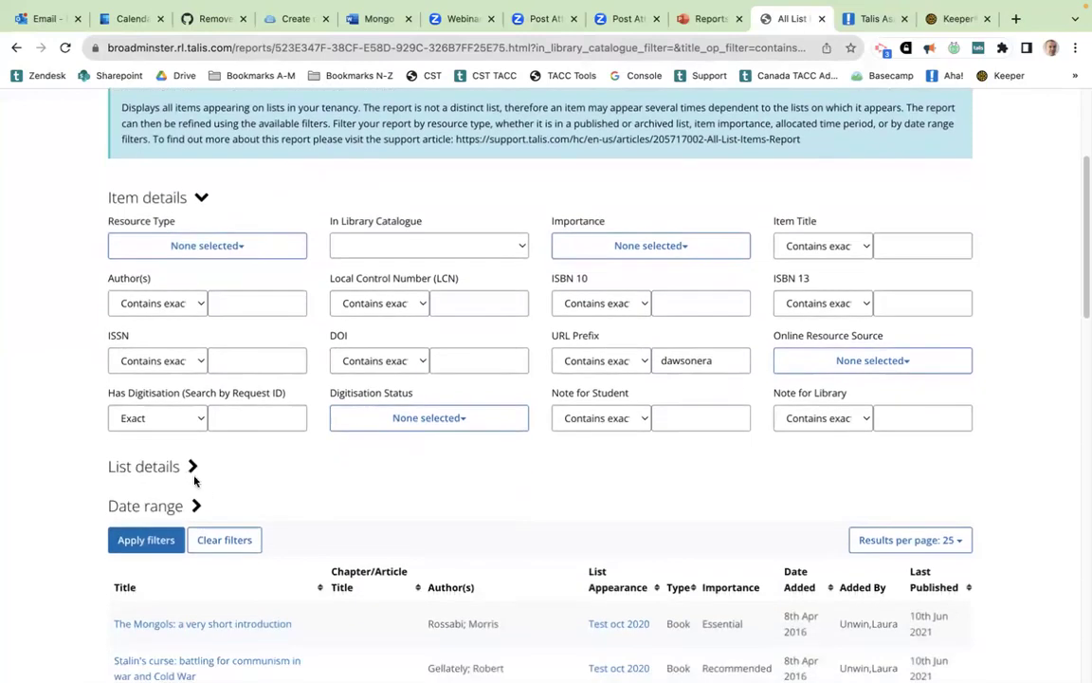
pyautogui.click(192, 467)
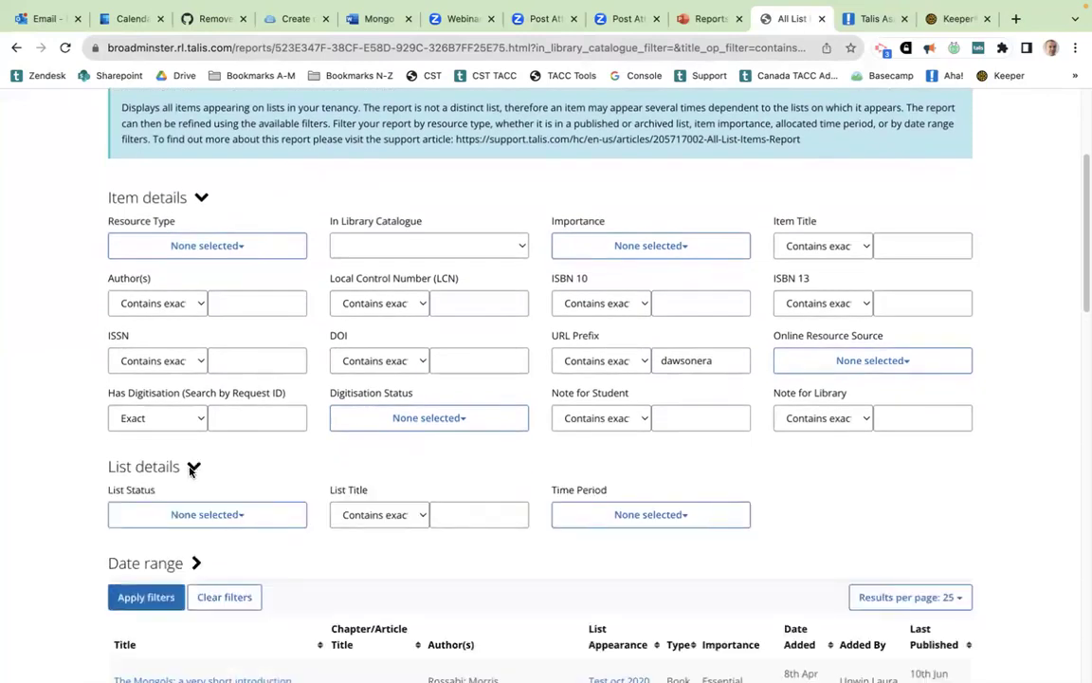
pyautogui.click(648, 515)
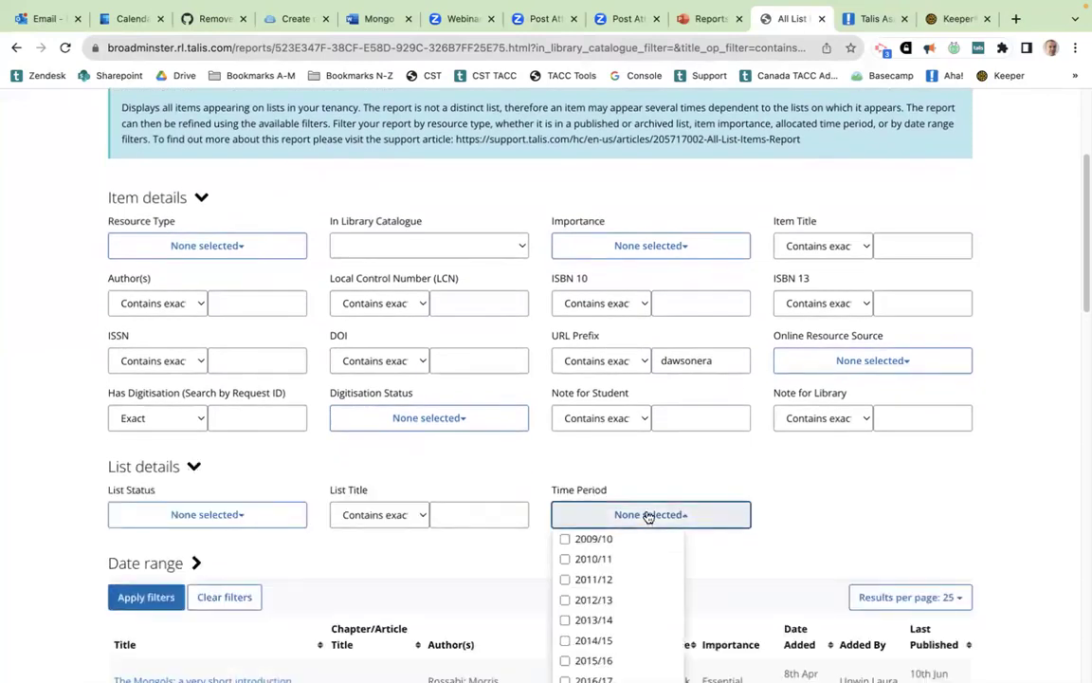
pyautogui.scroll(-3, 648, 517)
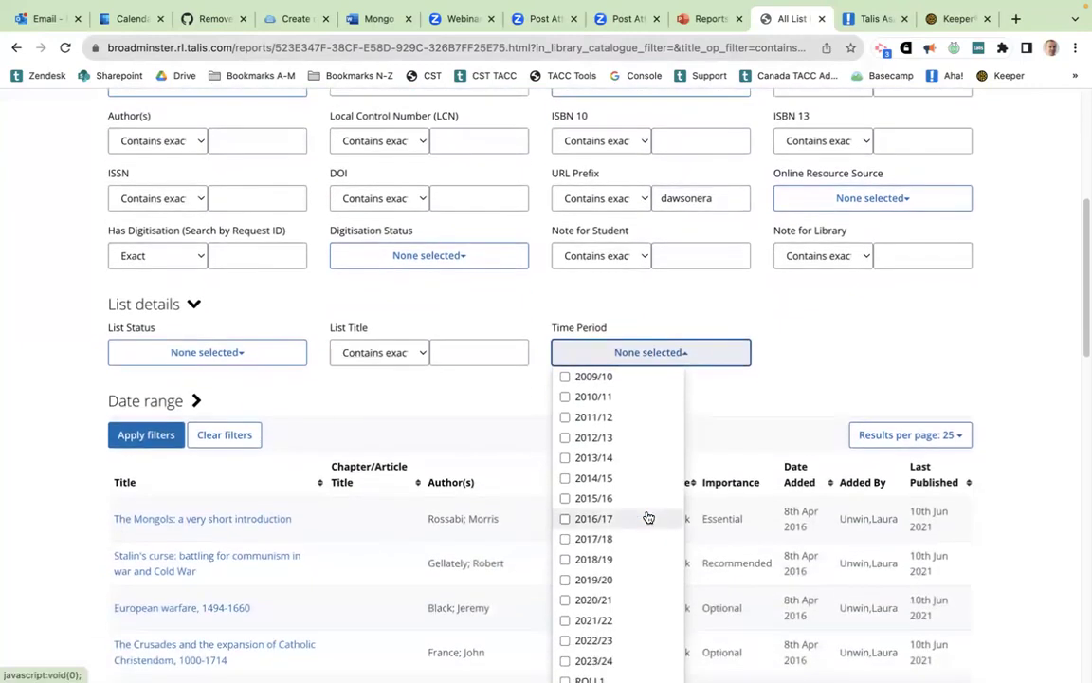
pyautogui.scroll(-1, 648, 517)
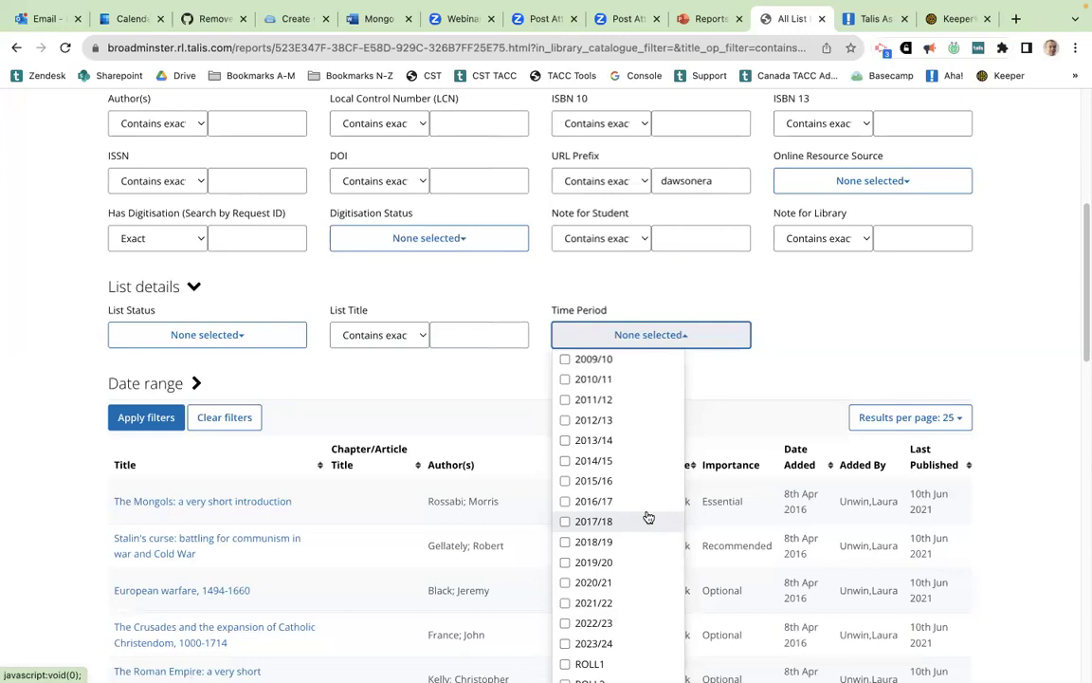
pyautogui.click(566, 644)
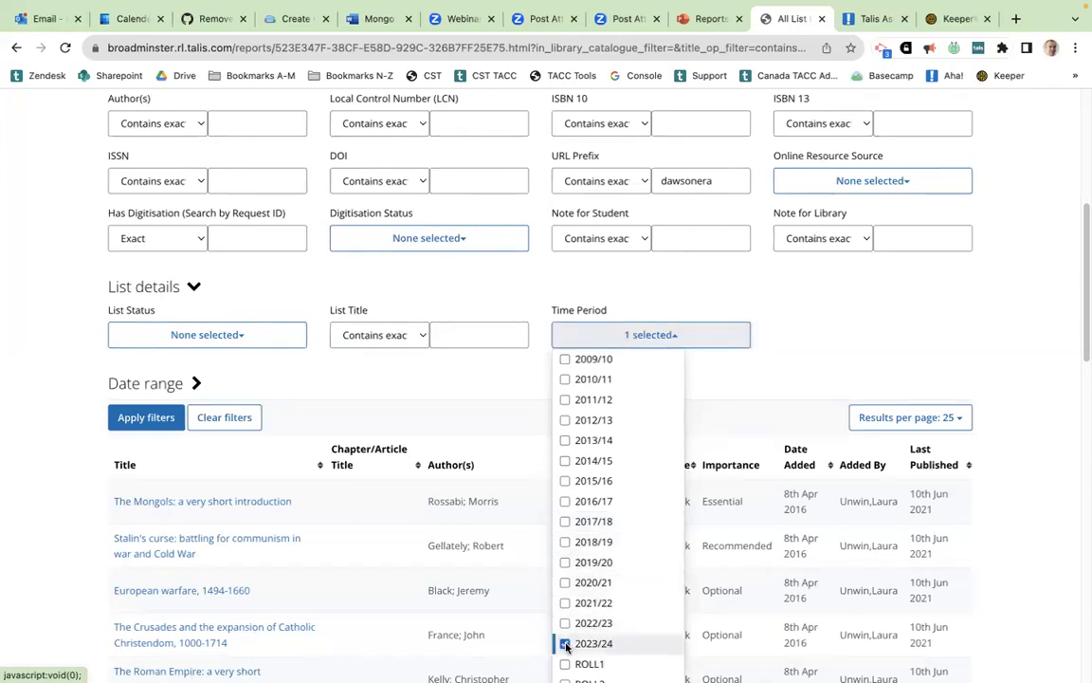
pyautogui.click(10, 363)
pyautogui.click(136, 421)
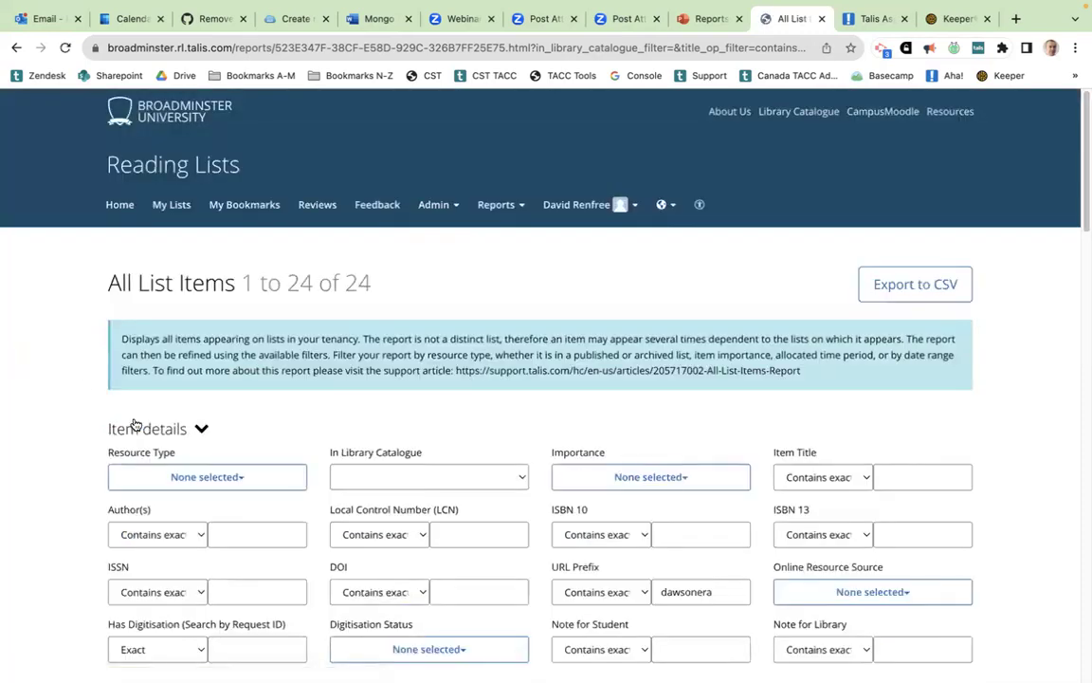
pyautogui.doubleClick(359, 282)
pyautogui.click(363, 281)
# - Add a Published list status to the report's filters and apply them
pyautogui.scroll(-3, 363, 282)
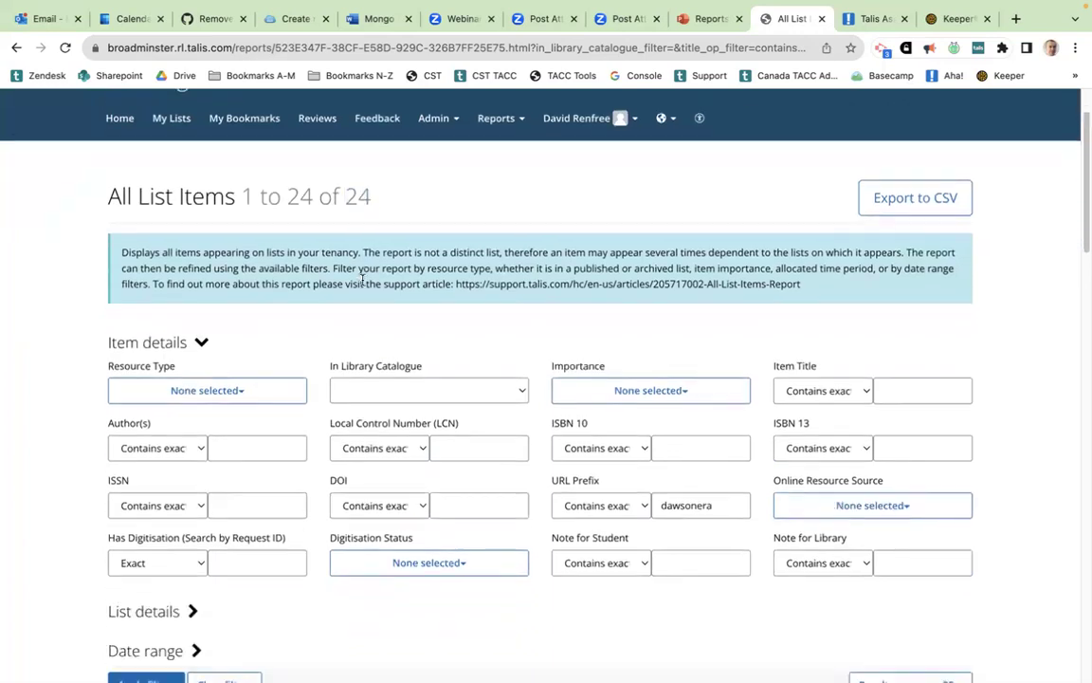
pyautogui.scroll(-4, 363, 284)
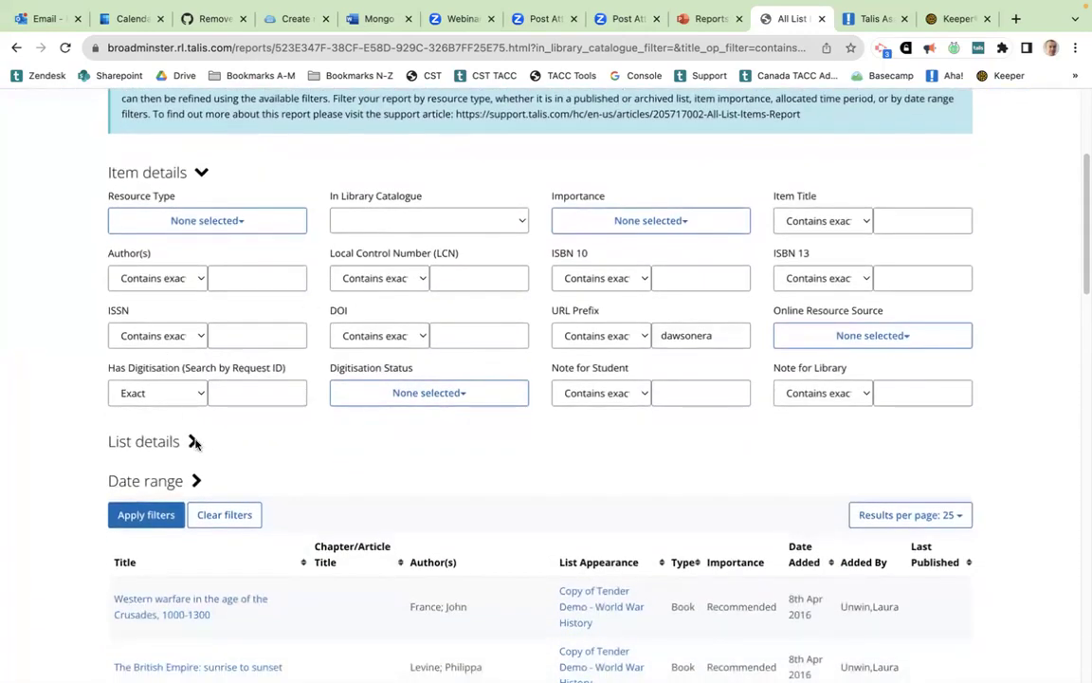
pyautogui.click(192, 441)
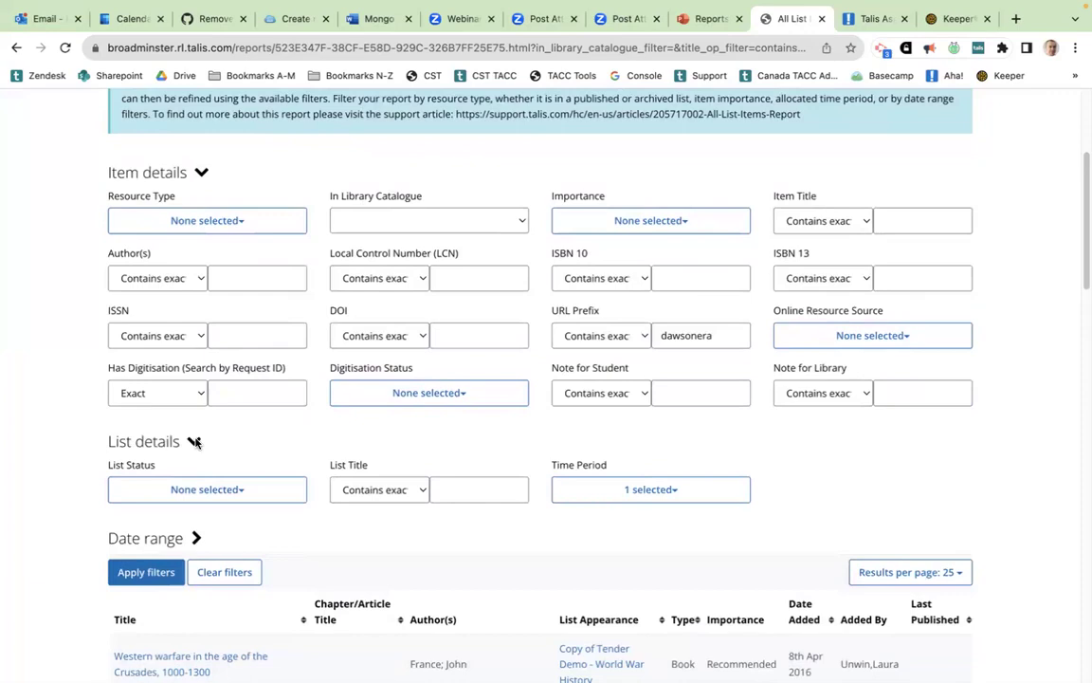
pyautogui.scroll(-2, 190, 441)
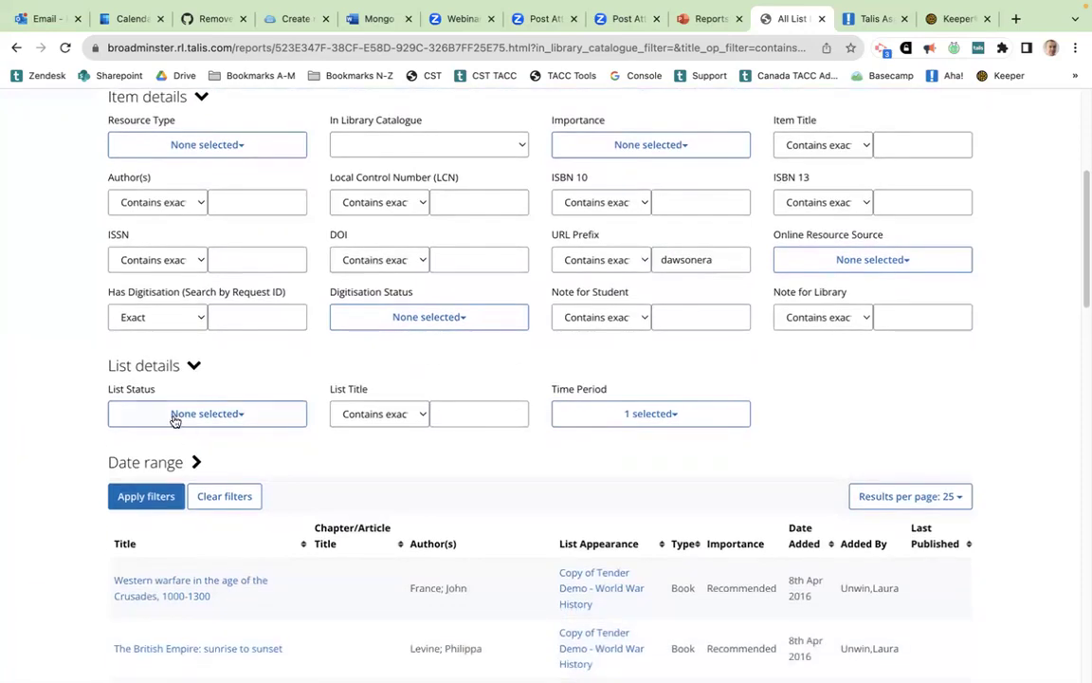
pyautogui.click(174, 415)
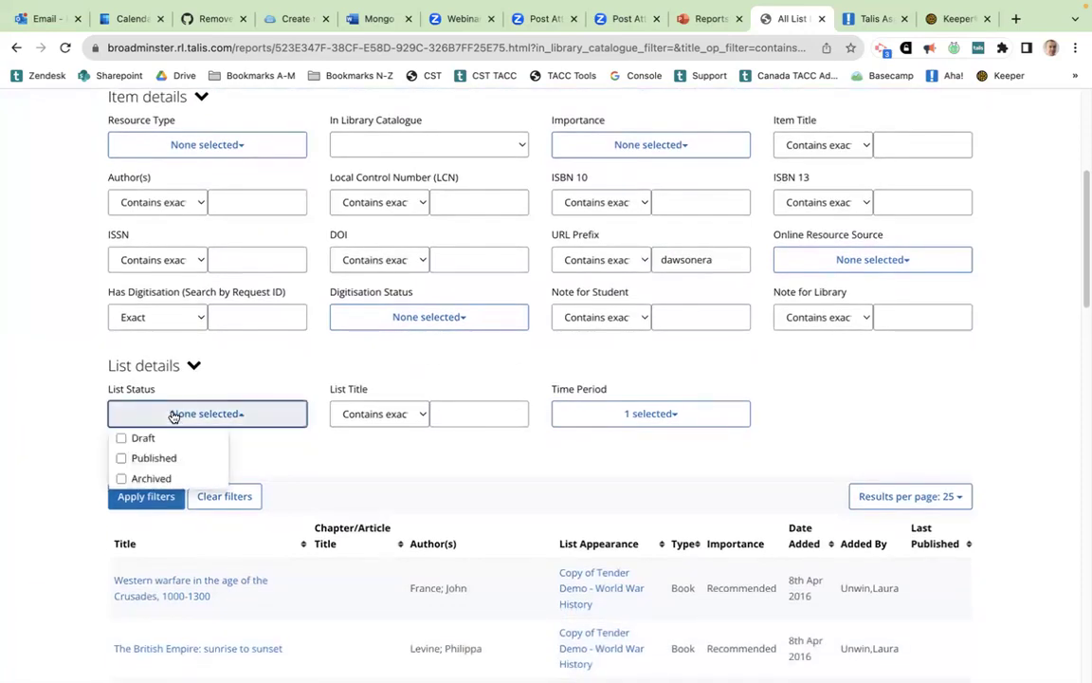
pyautogui.click(122, 459)
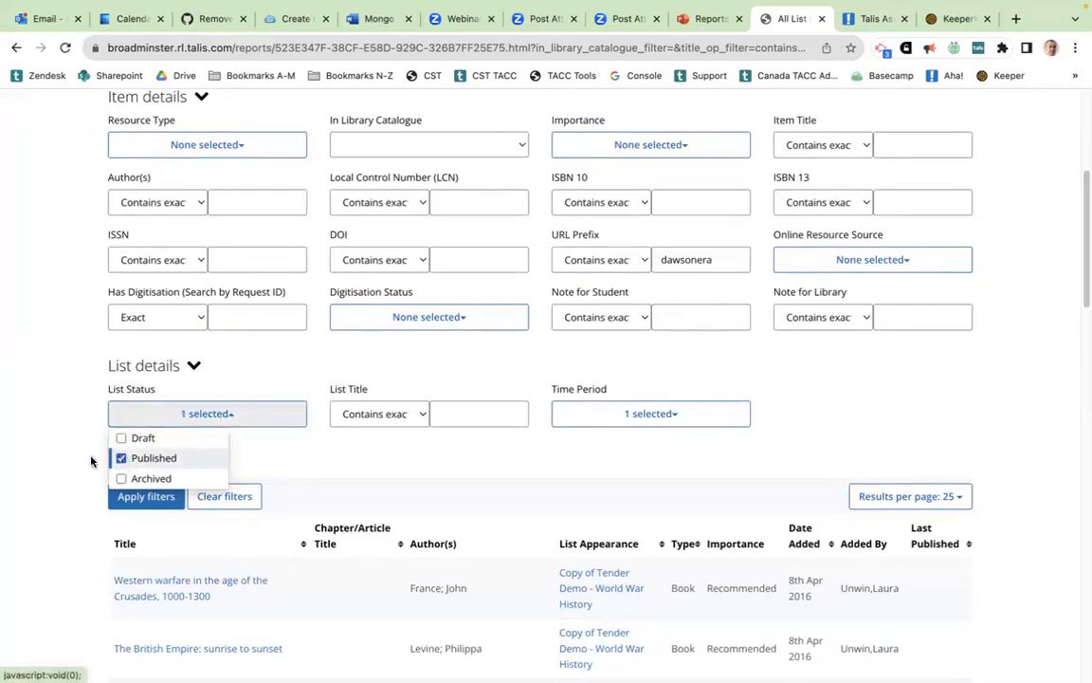
pyautogui.click(44, 429)
pyautogui.click(136, 497)
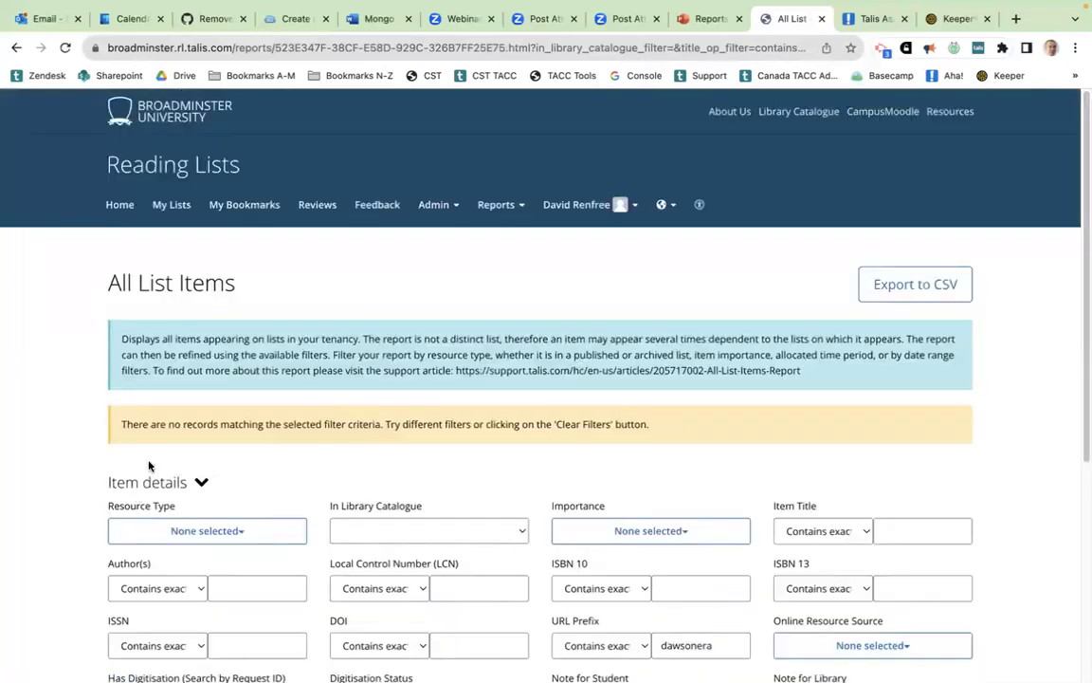
# - Check the URL prefix, list status and time period filters behind the current report results
pyautogui.scroll(-3, 150, 435)
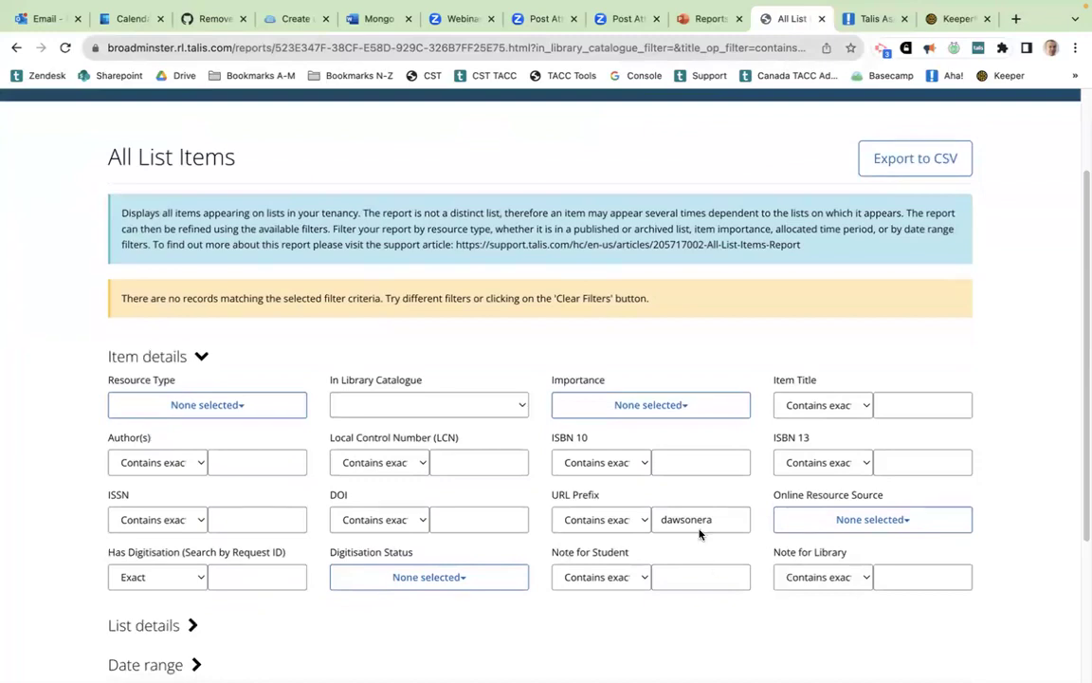
pyautogui.scroll(-3, 697, 518)
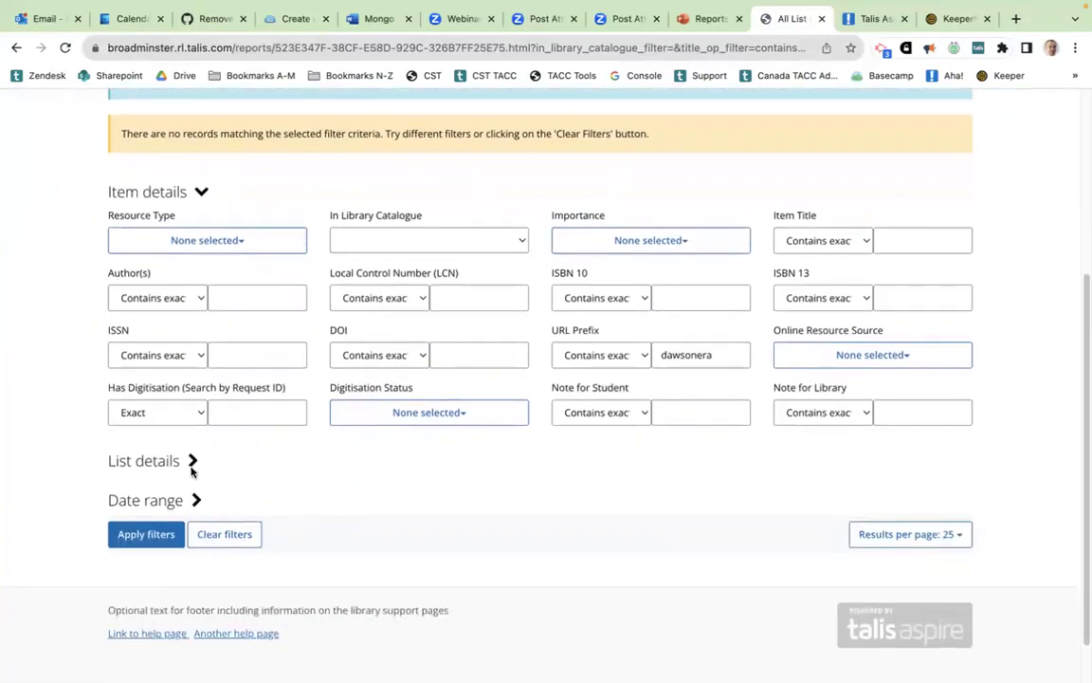
pyautogui.click(193, 463)
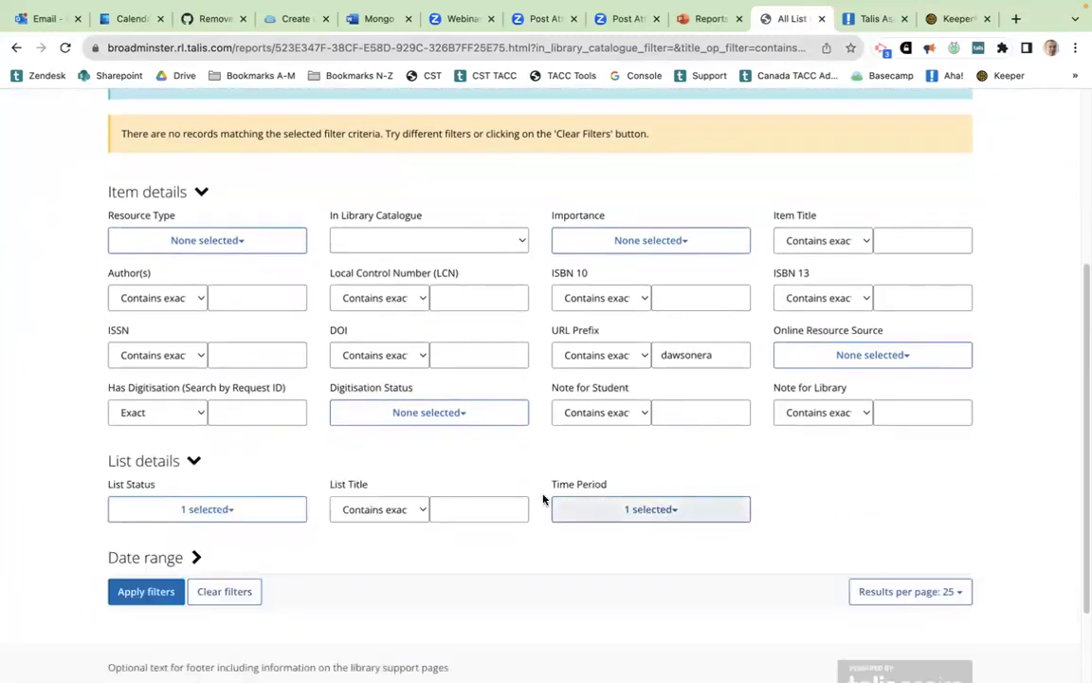
pyautogui.click(166, 506)
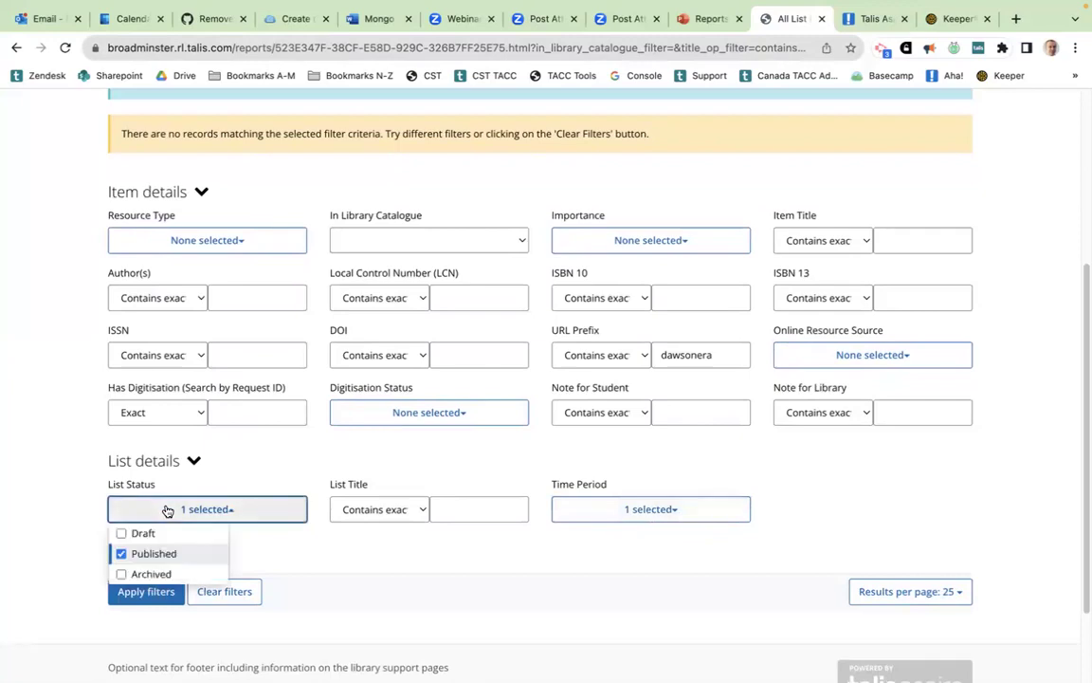
pyautogui.click(167, 510)
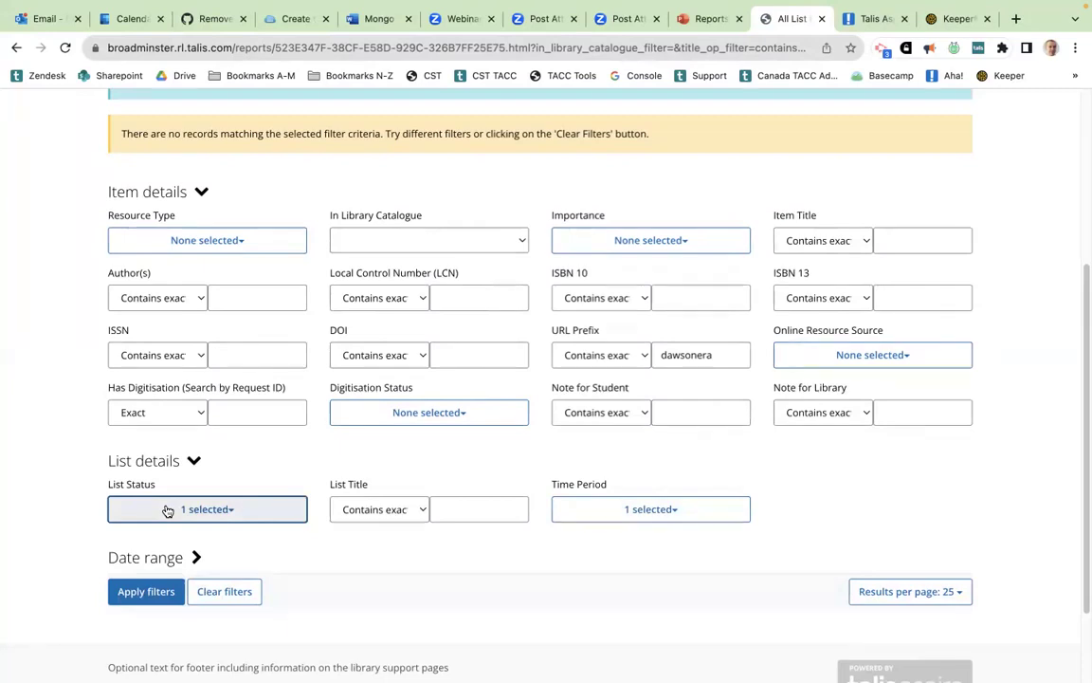
pyautogui.scroll(3, 167, 511)
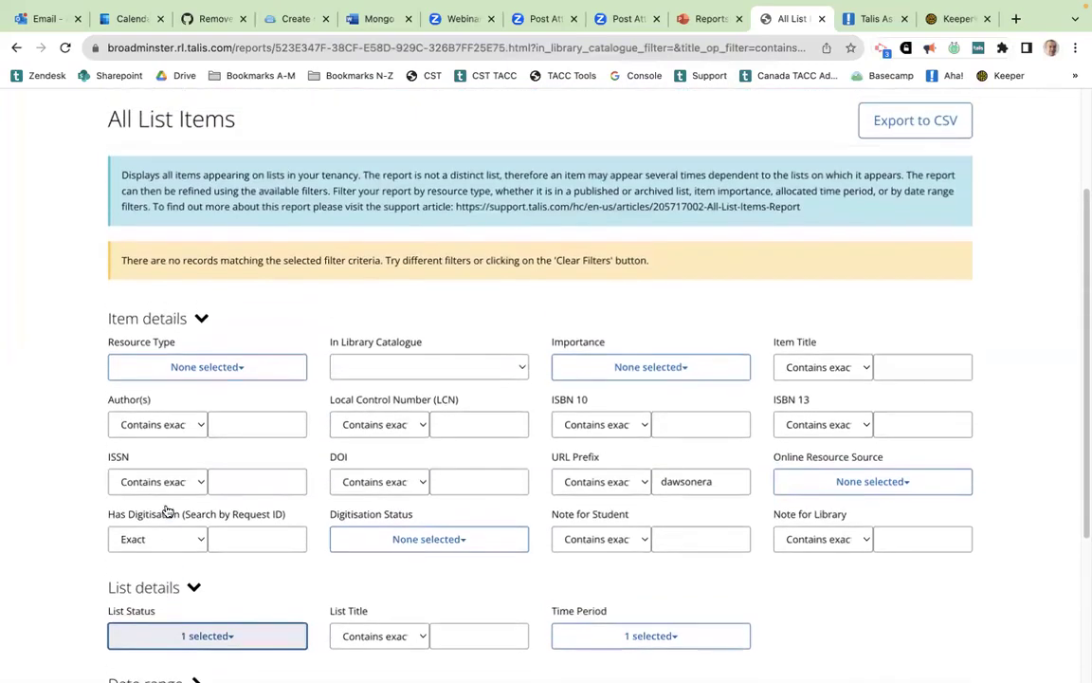
pyautogui.moveTo(111, 118); pyautogui.dragTo(256, 138)
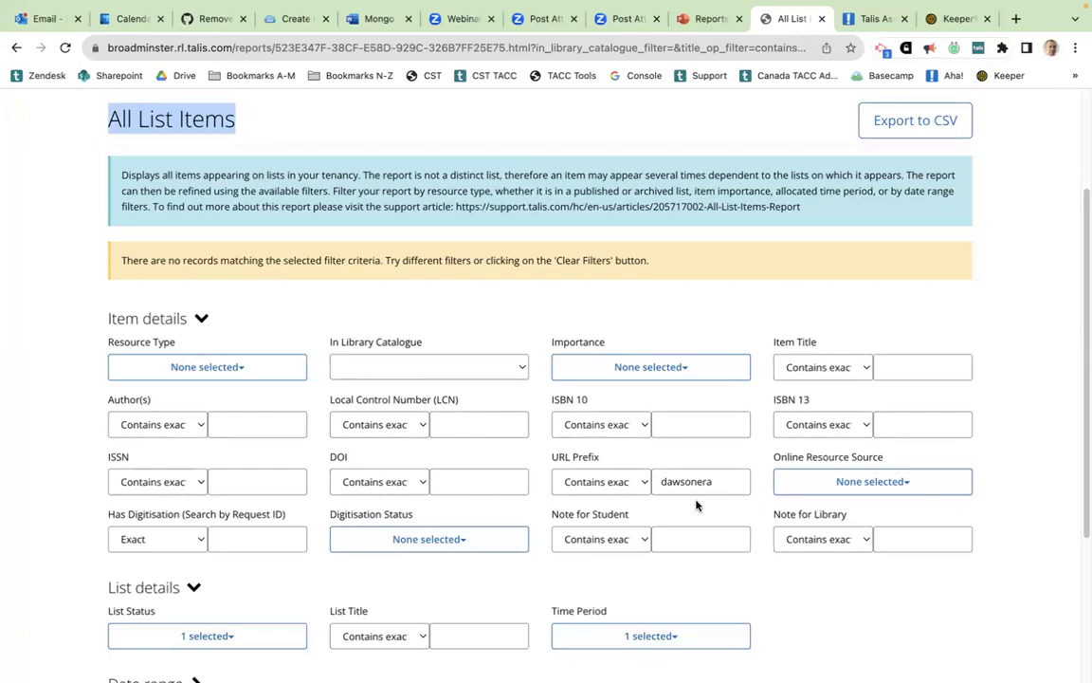
# - Remove the dawsonera URL prefix and clear all the report's filters
pyautogui.moveTo(711, 482); pyautogui.dragTo(652, 479)
pyautogui.press('BackSpace')
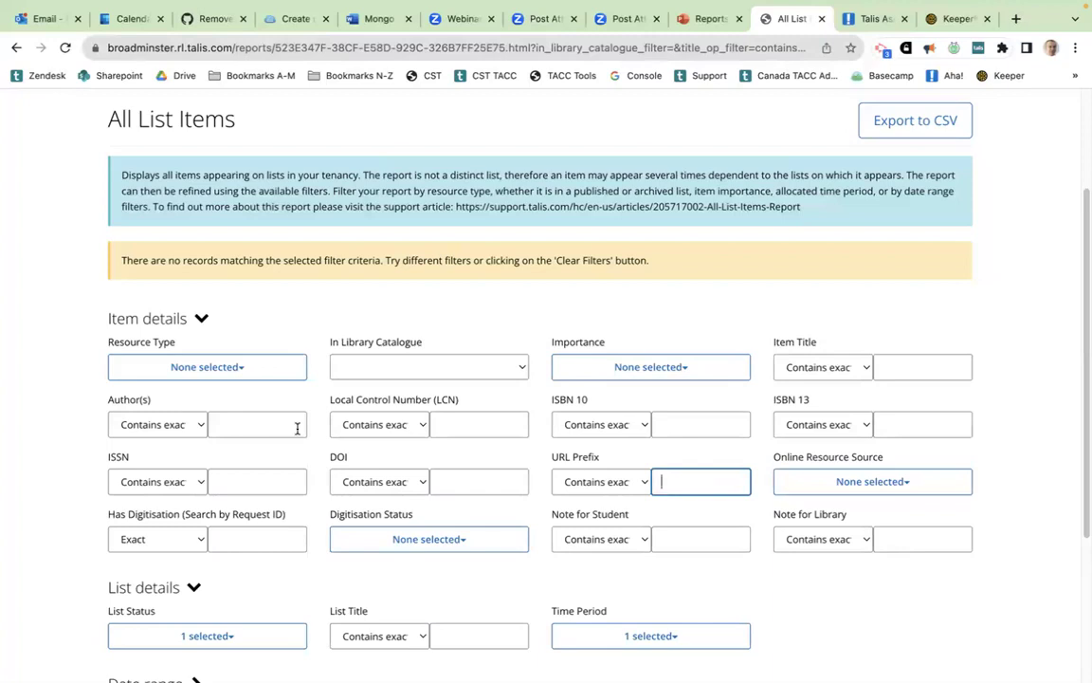
pyautogui.scroll(-1, 296, 429)
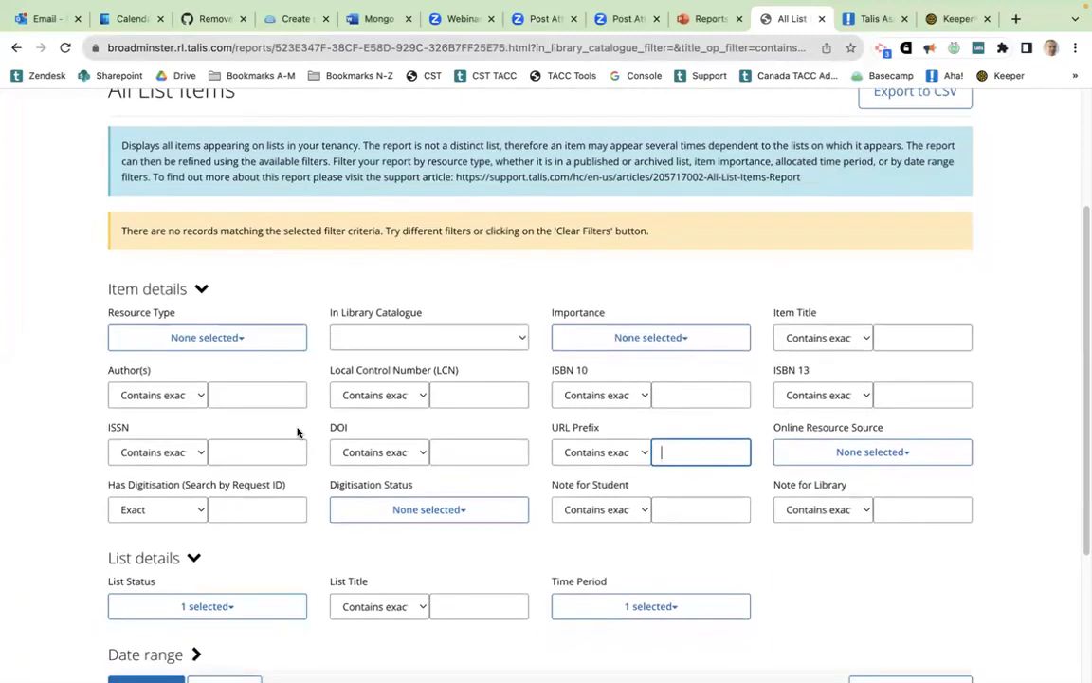
pyautogui.scroll(-2, 296, 433)
pyautogui.scroll(-3, 297, 433)
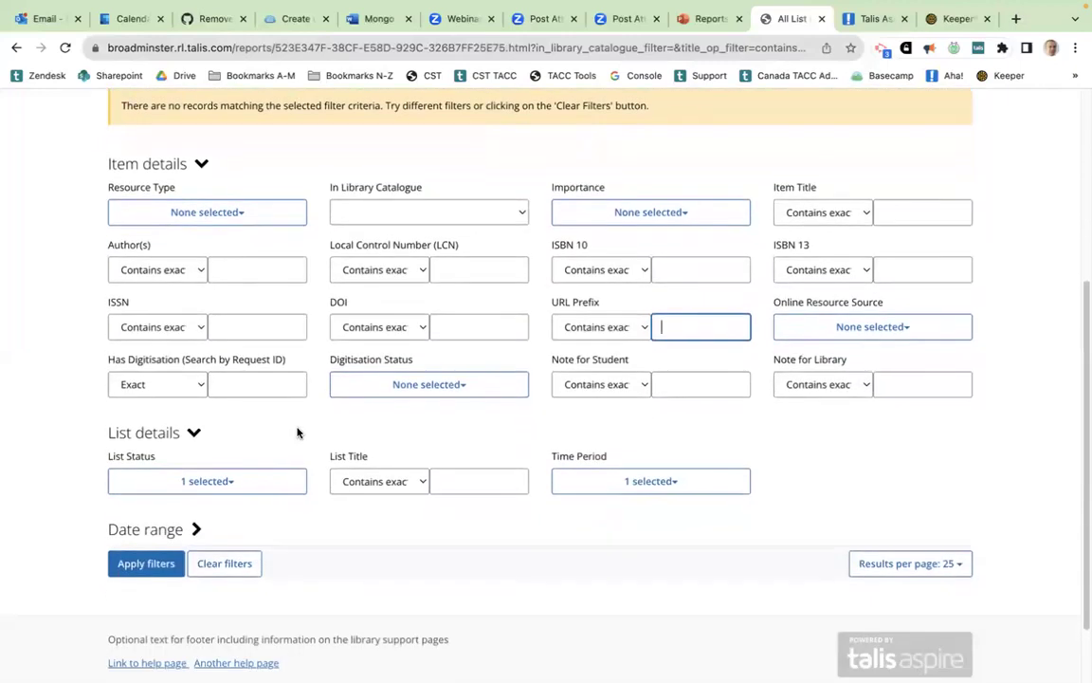
pyautogui.click(231, 517)
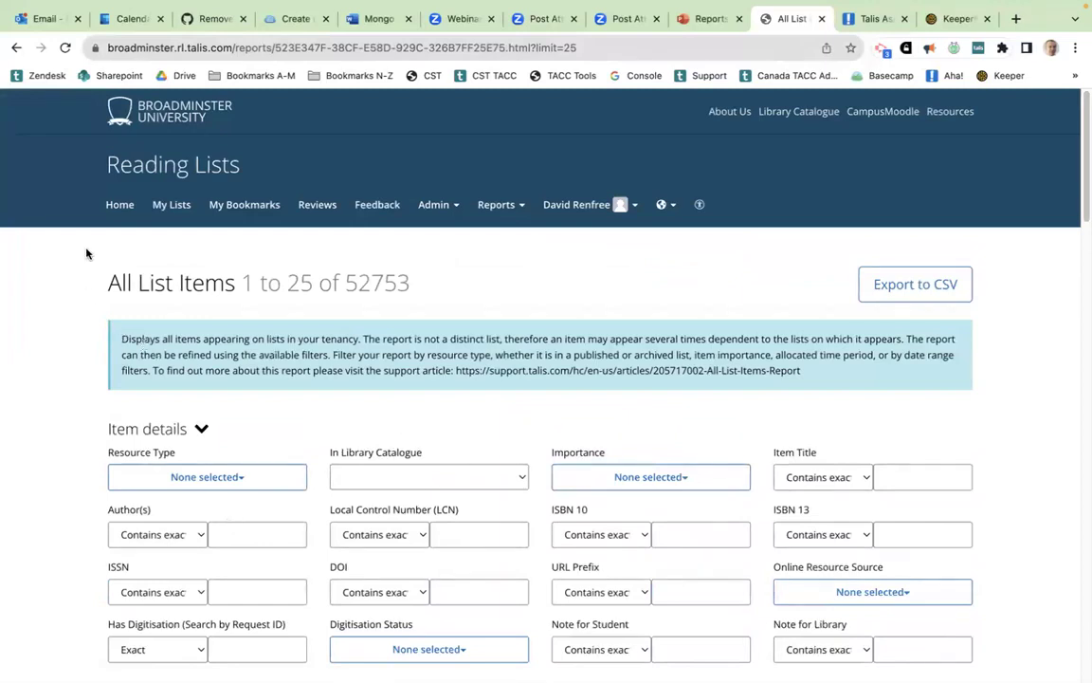
# - Filter the report to items whose Has Digitisation request ID is not empty and apply the filter
pyautogui.scroll(-3, 85, 253)
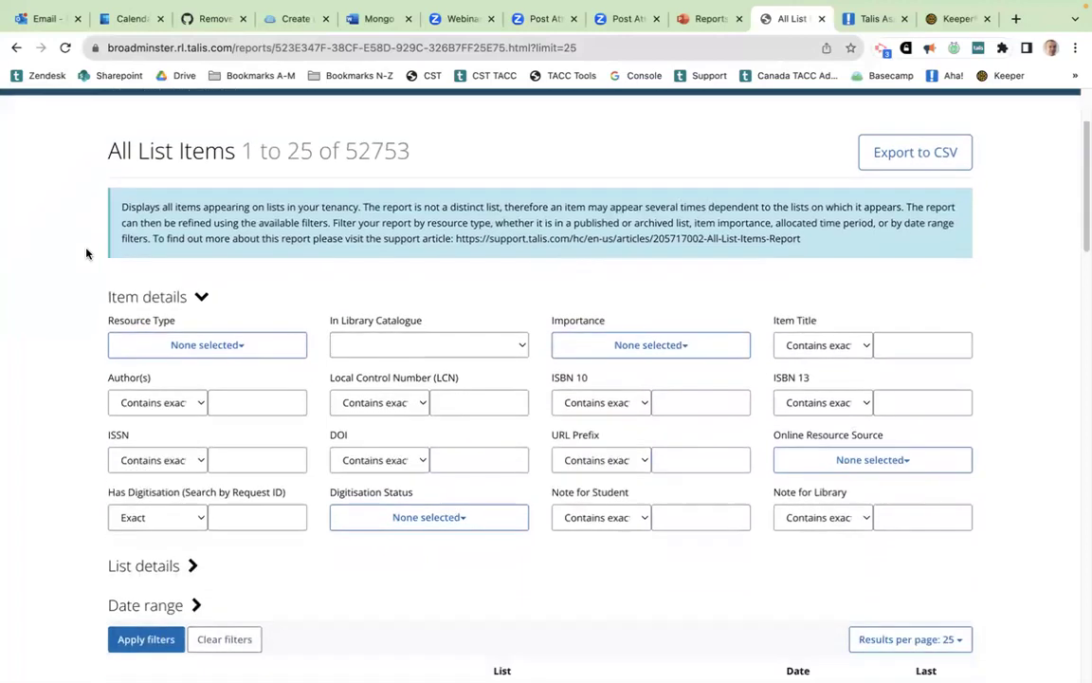
pyautogui.scroll(-1, 86, 253)
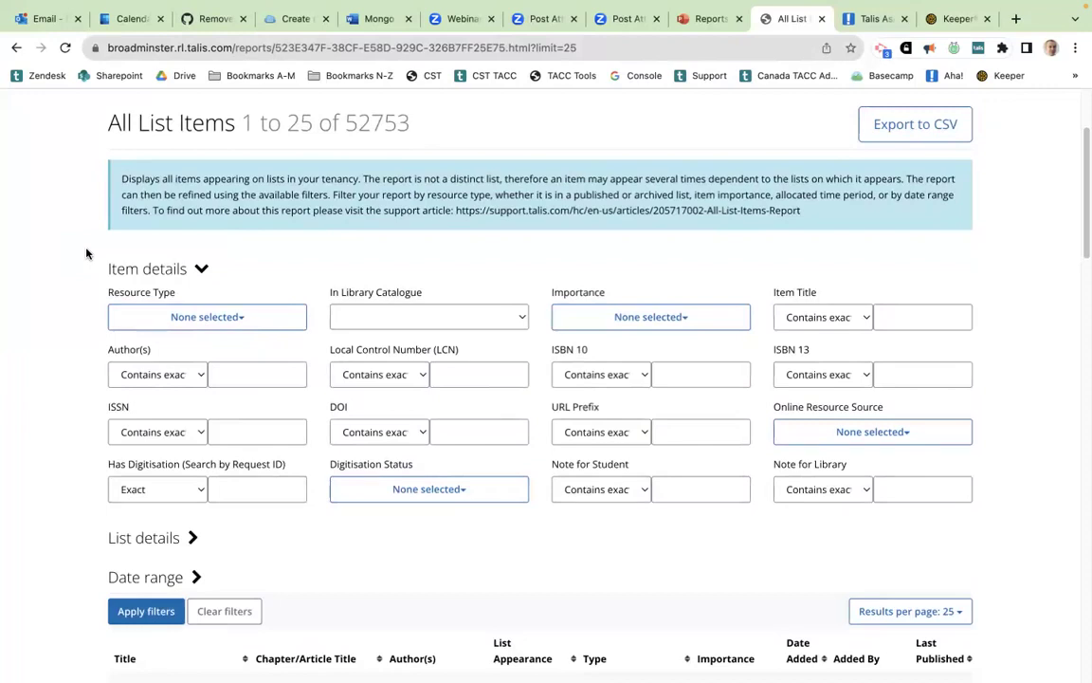
pyautogui.click(153, 488)
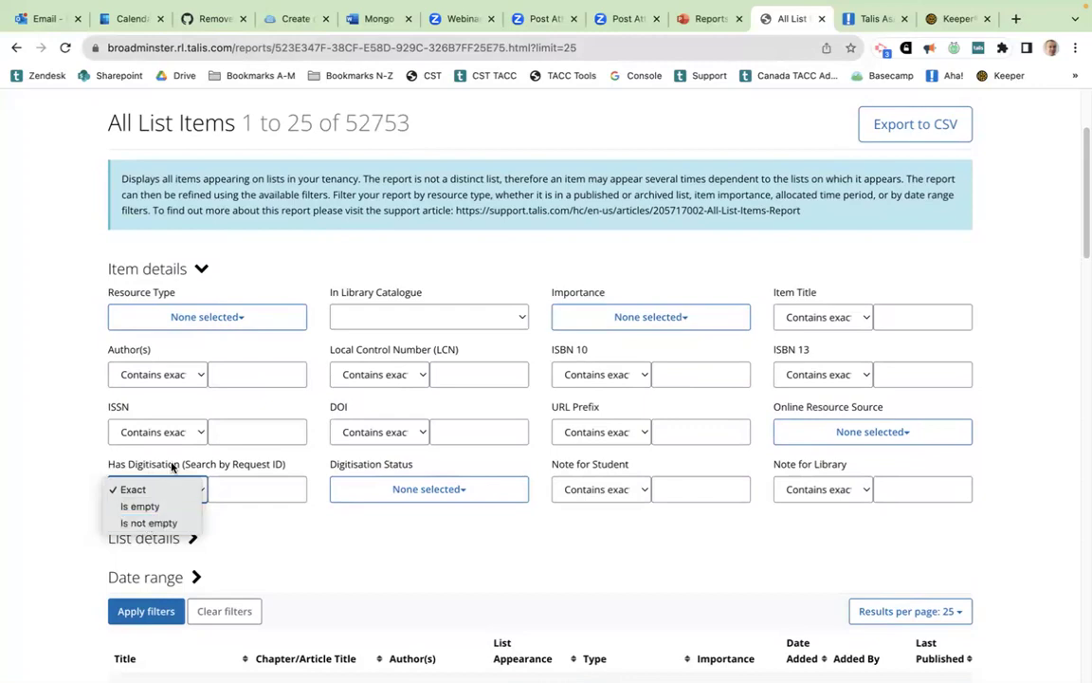
pyautogui.click(150, 522)
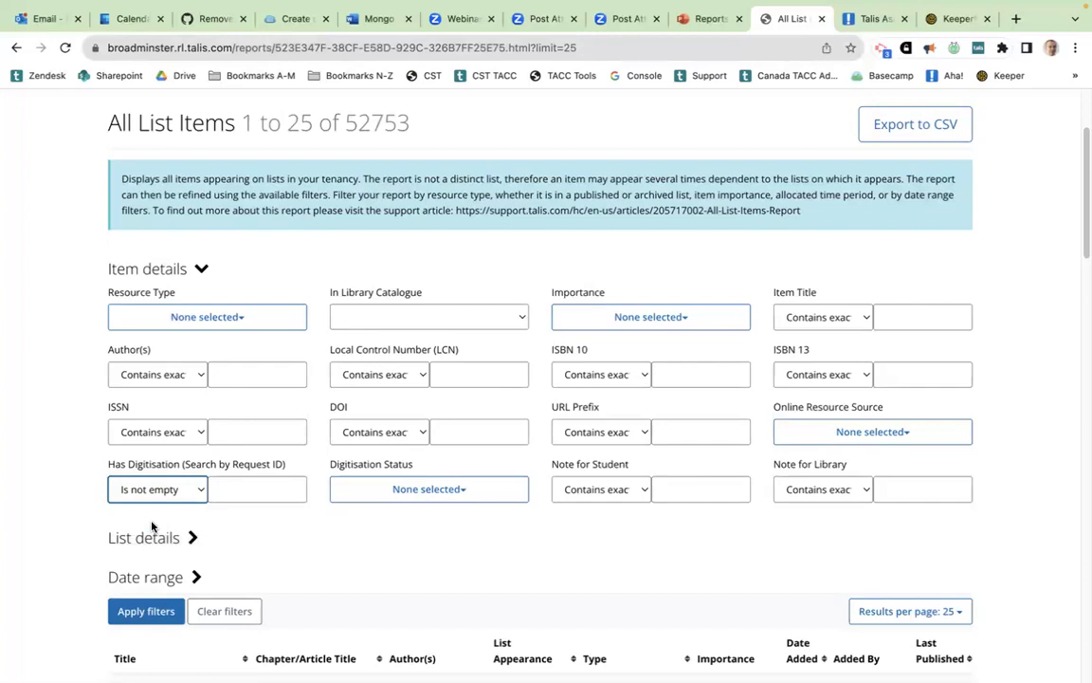
pyautogui.click(148, 613)
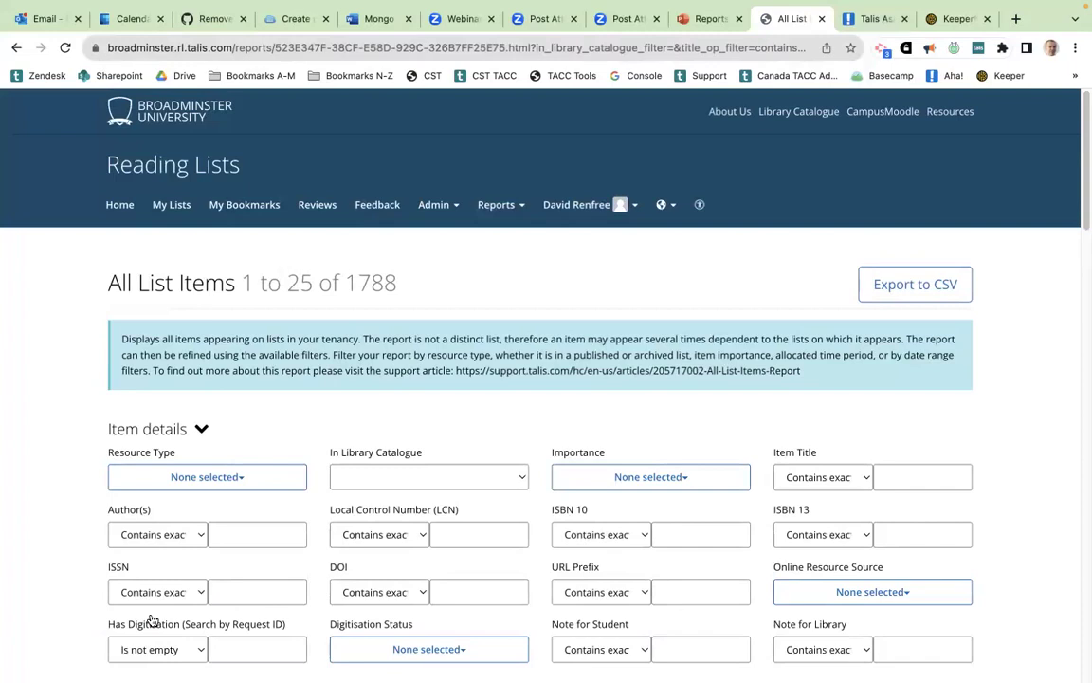
# - Limit the digitised items to the 2023/24 time period, apply the filter and view the resulting items
pyautogui.scroll(-3, 20, 440)
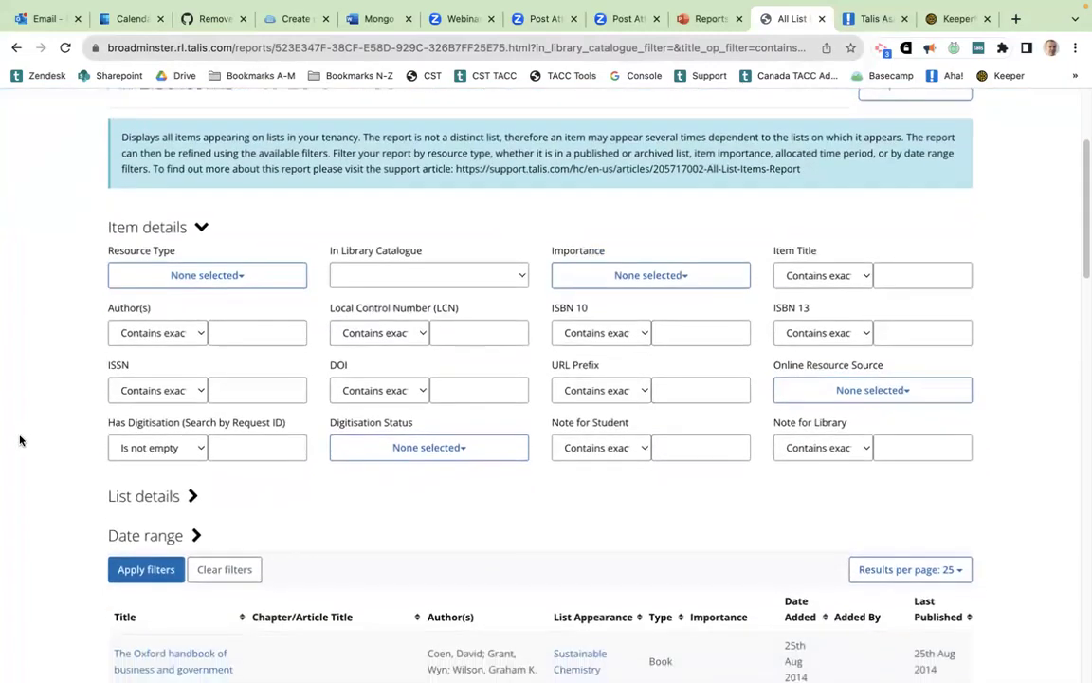
pyautogui.click(193, 495)
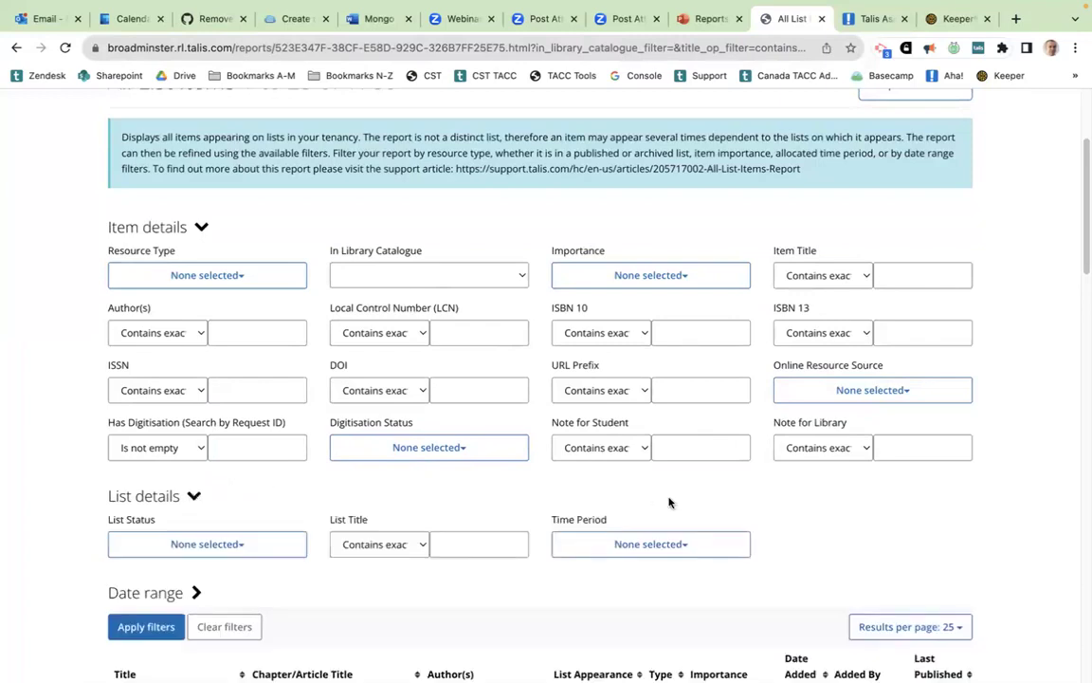
pyautogui.click(656, 543)
pyautogui.scroll(-3, 662, 552)
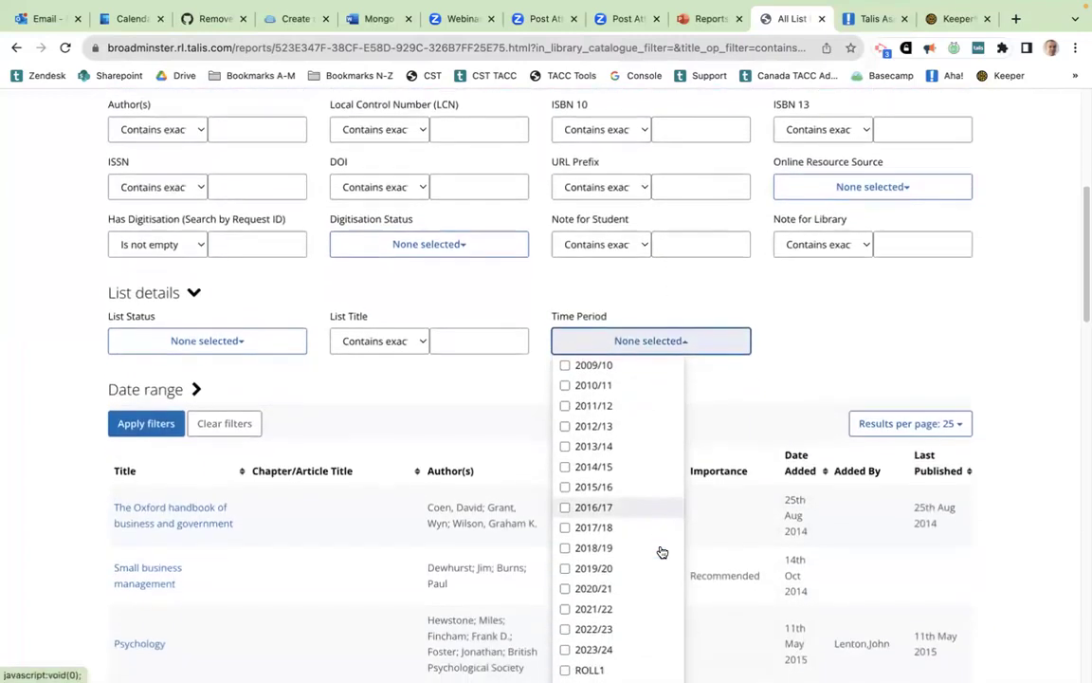
pyautogui.click(566, 649)
pyautogui.click(154, 424)
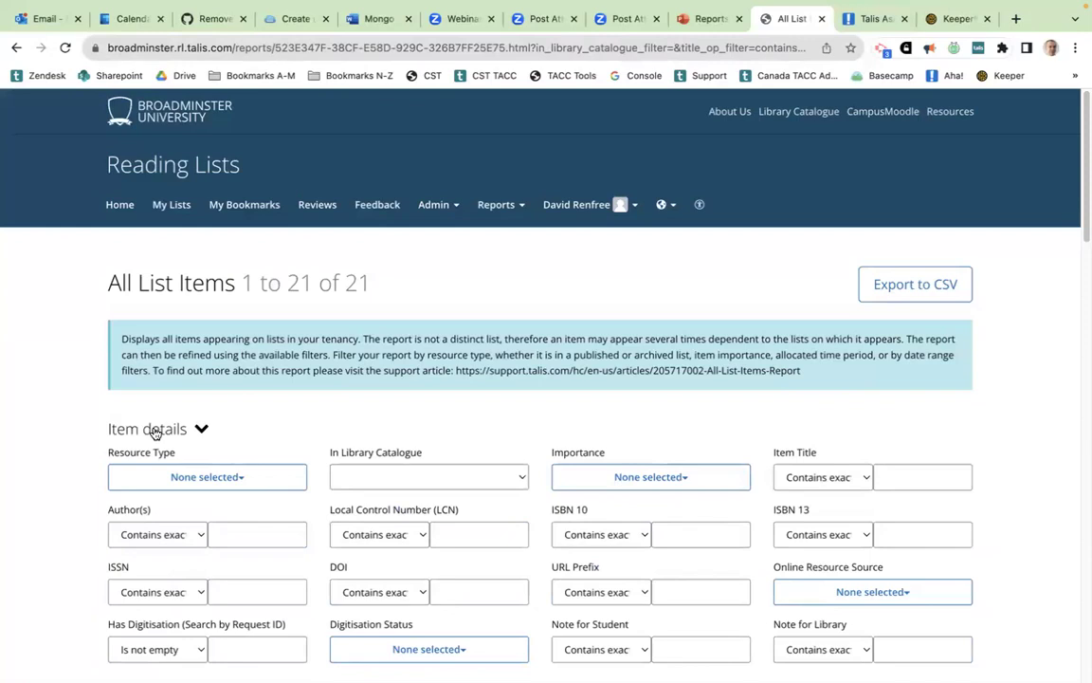
pyautogui.scroll(-5, 107, 315)
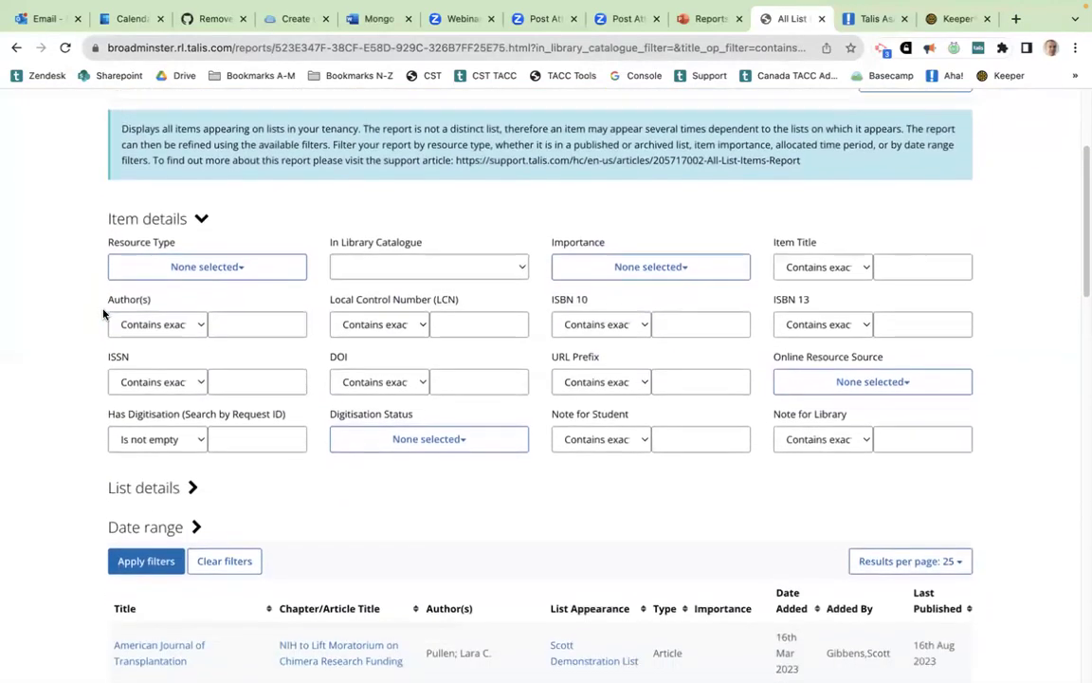
# - Filter the digitised items to the REFERRED, REJECTED, WITHDRAWN and EXPIRED digitisation statuses, apply the filter and review the results
pyautogui.click(392, 427)
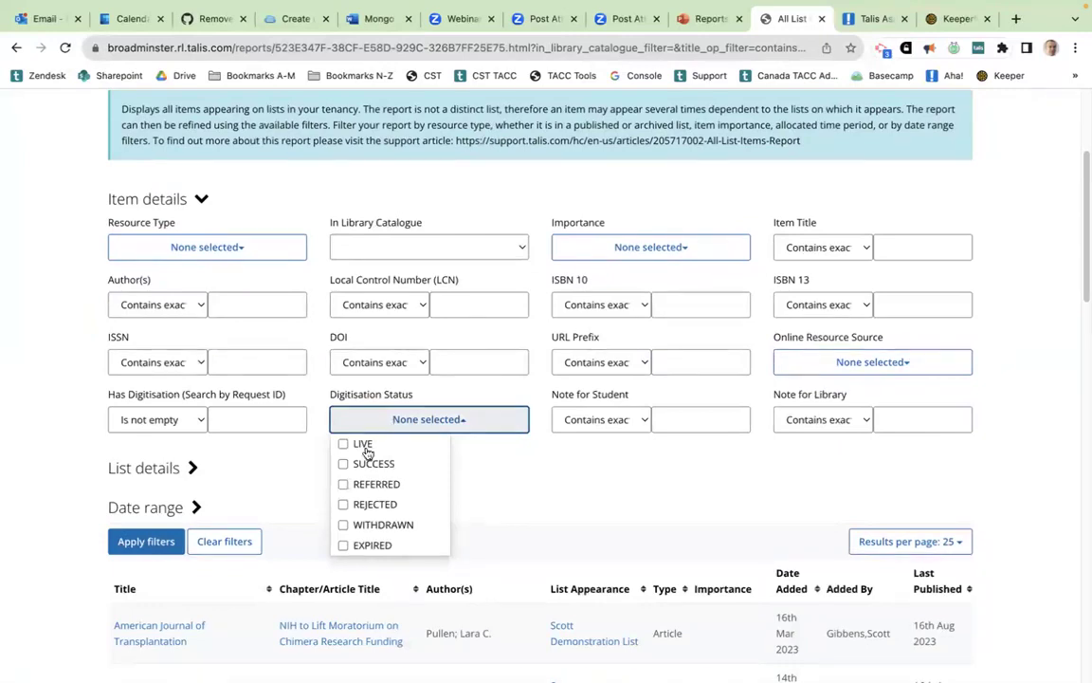
pyautogui.click(343, 484)
pyautogui.click(343, 504)
pyautogui.click(343, 524)
pyautogui.click(343, 545)
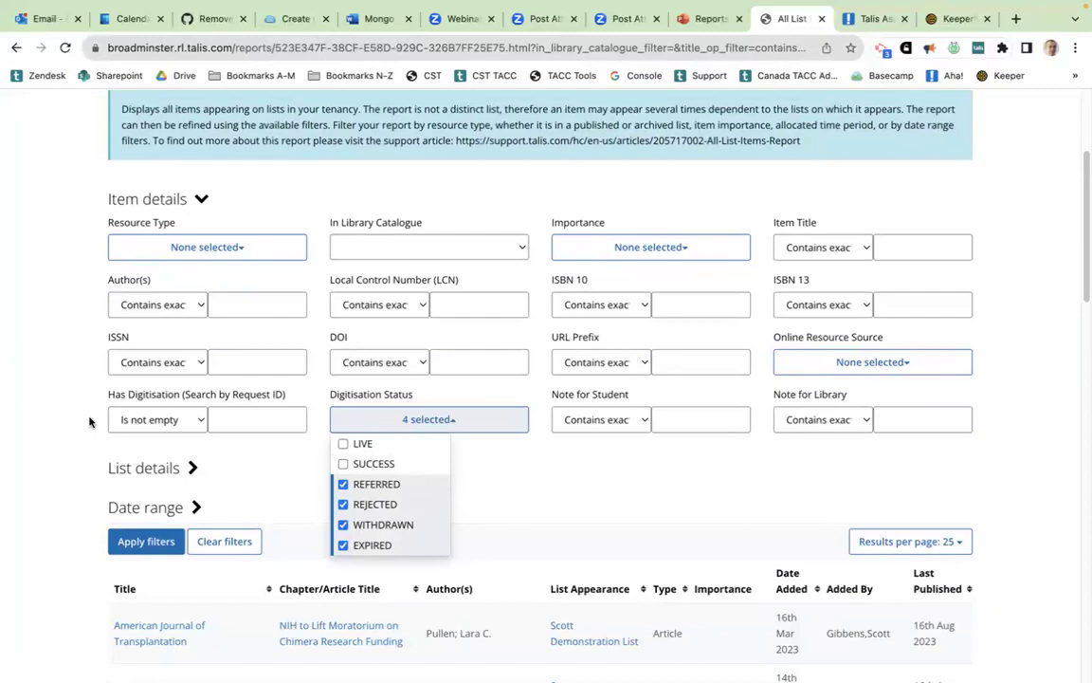
pyautogui.click(40, 370)
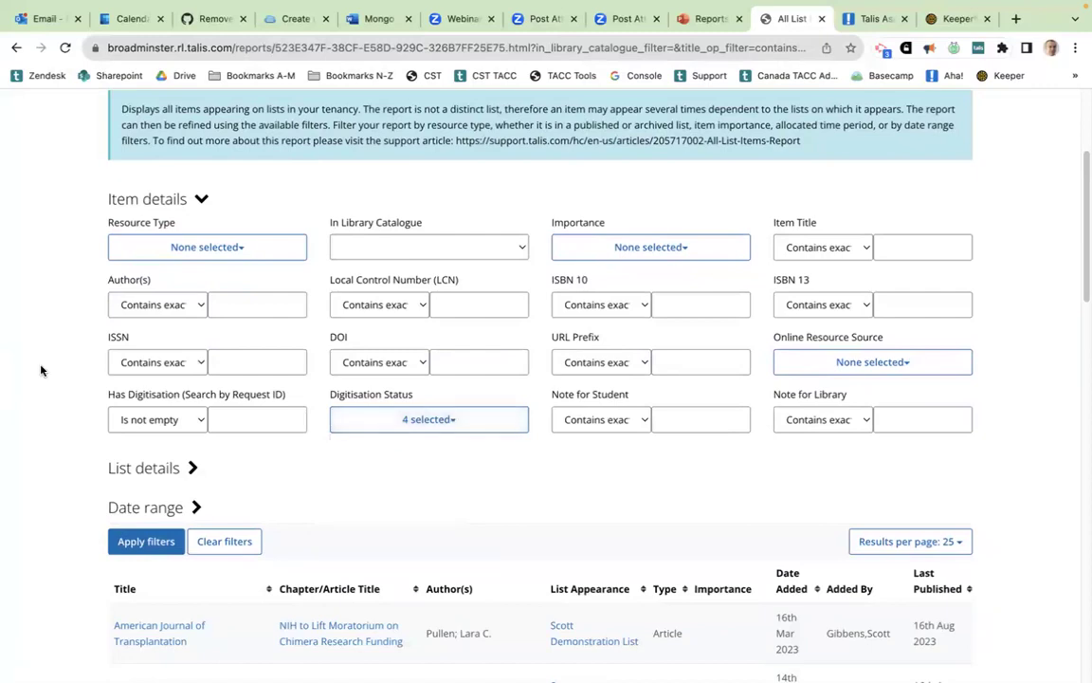
pyautogui.scroll(-1, 35, 379)
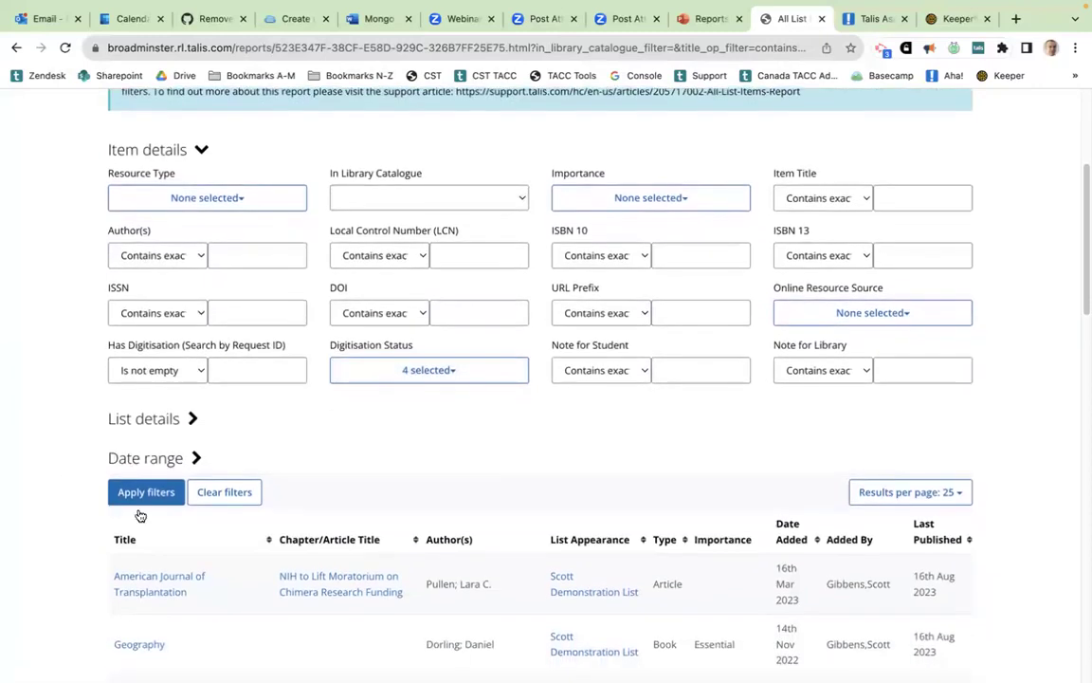
pyautogui.click(146, 493)
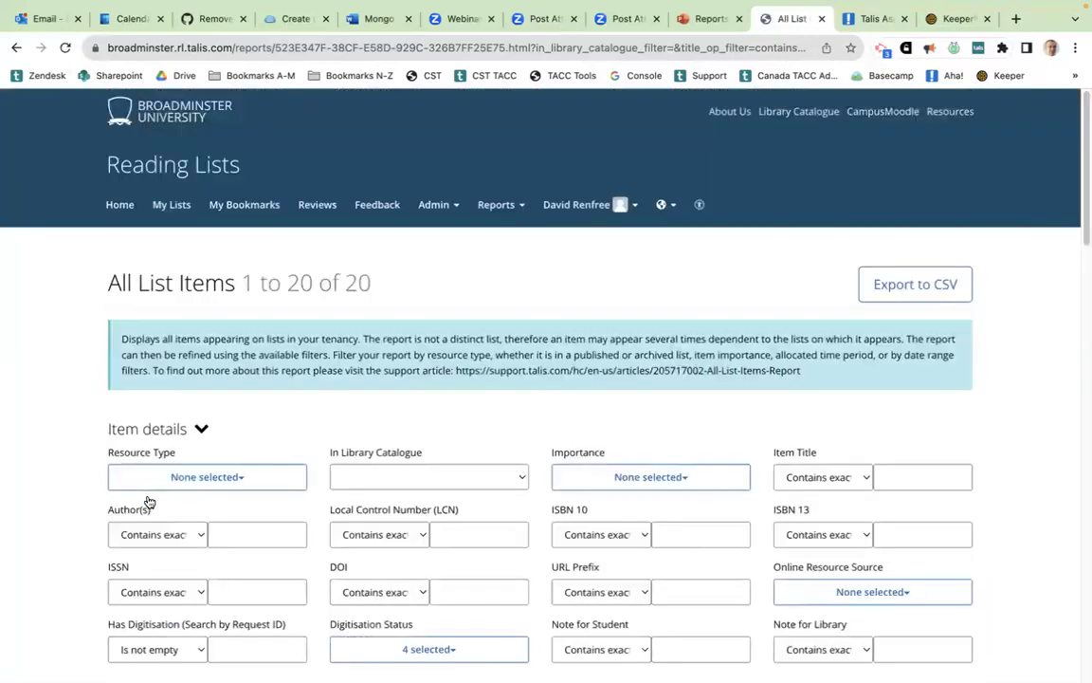
pyautogui.scroll(-2, 149, 501)
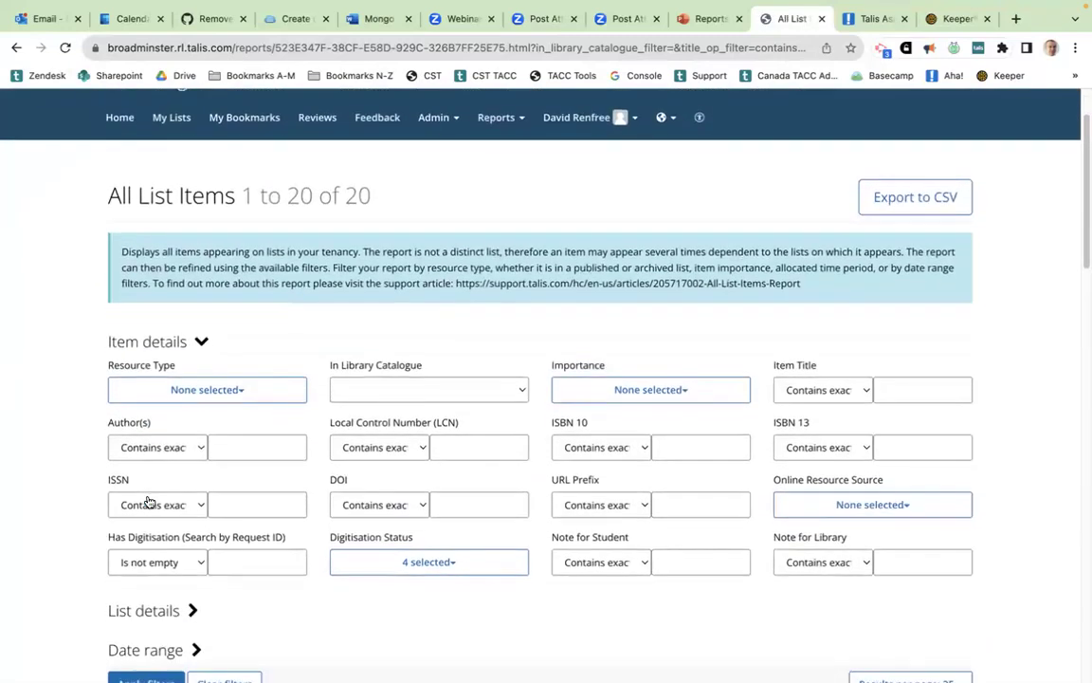
pyautogui.scroll(-2, 344, 240)
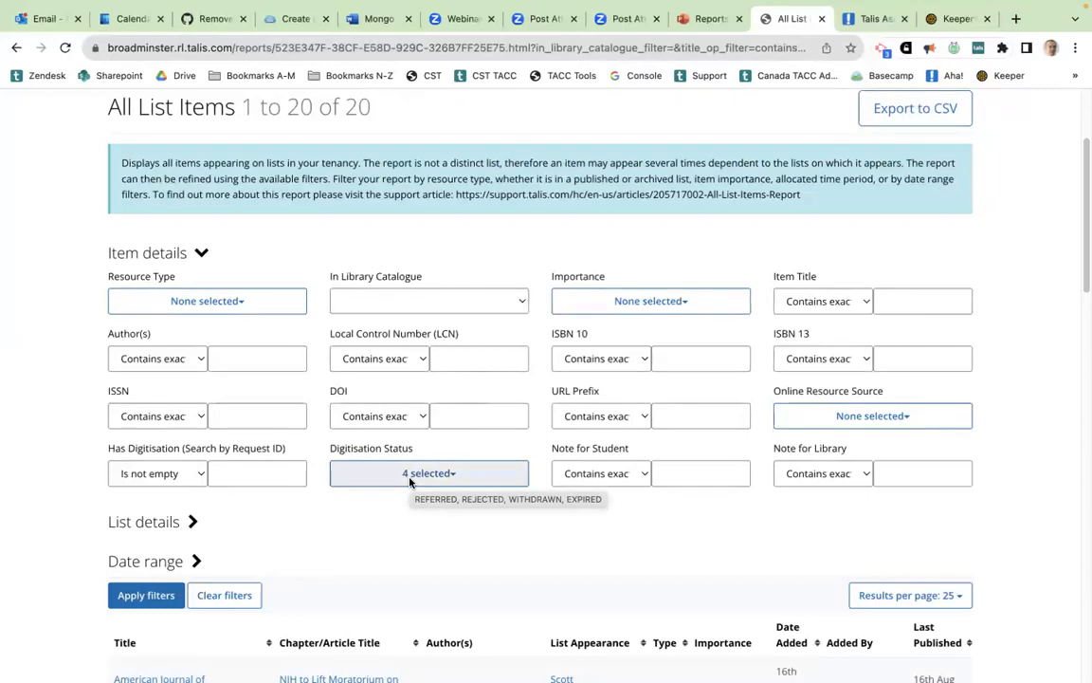
pyautogui.scroll(-5, 410, 482)
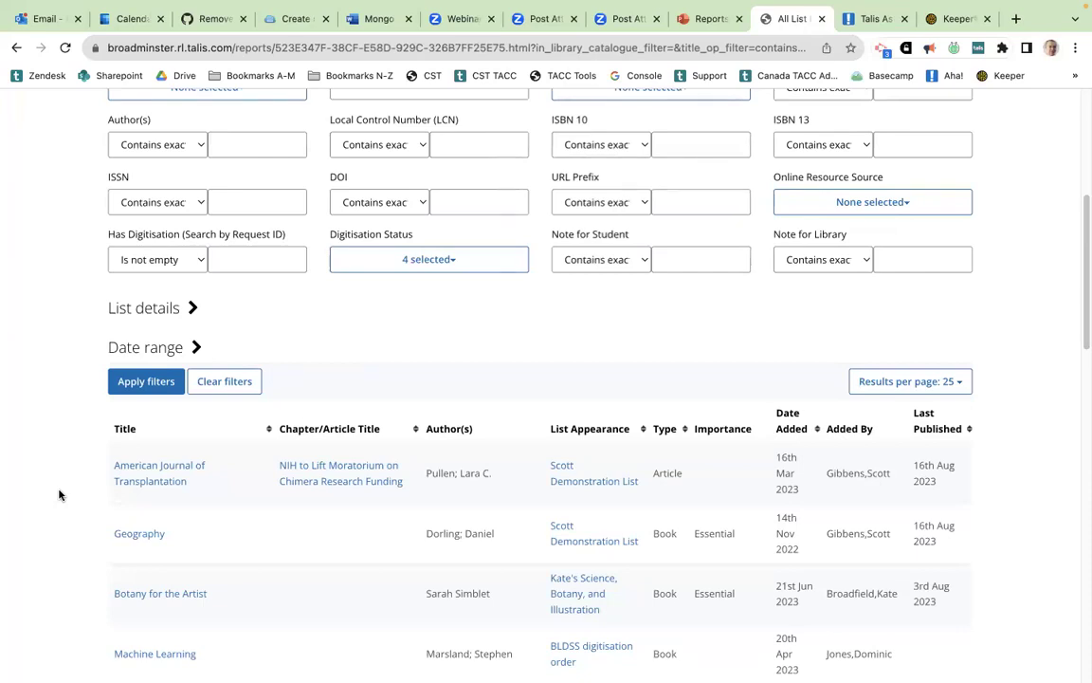
pyautogui.scroll(5, 88, 324)
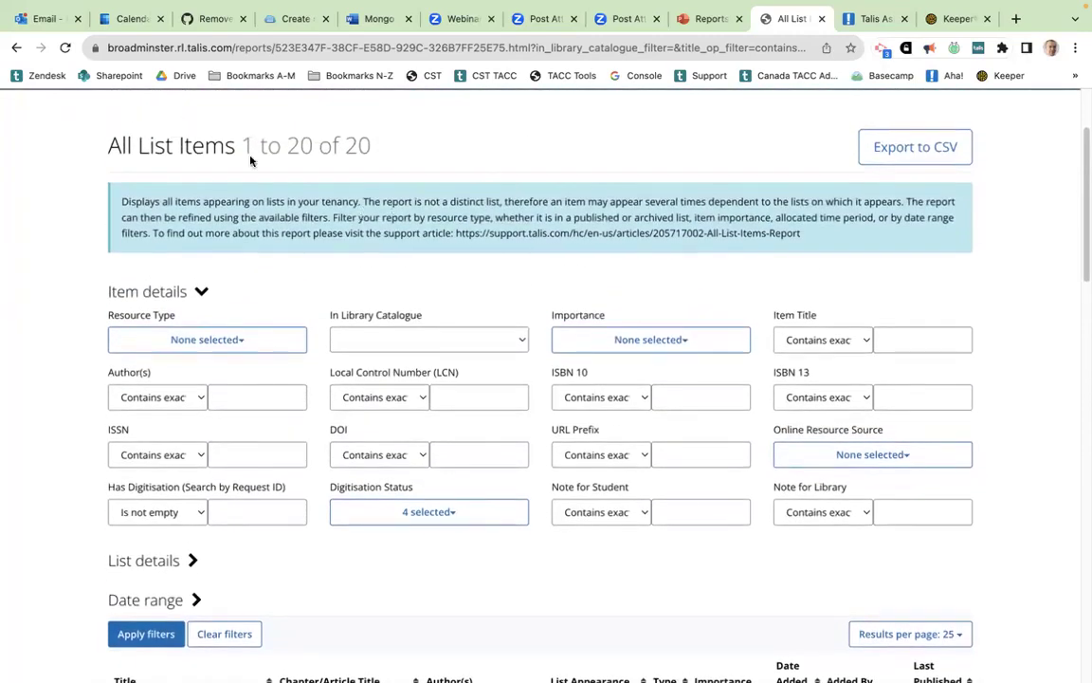
# - Open the All Lists report
pyautogui.scroll(2, 285, 166)
pyautogui.click(493, 146)
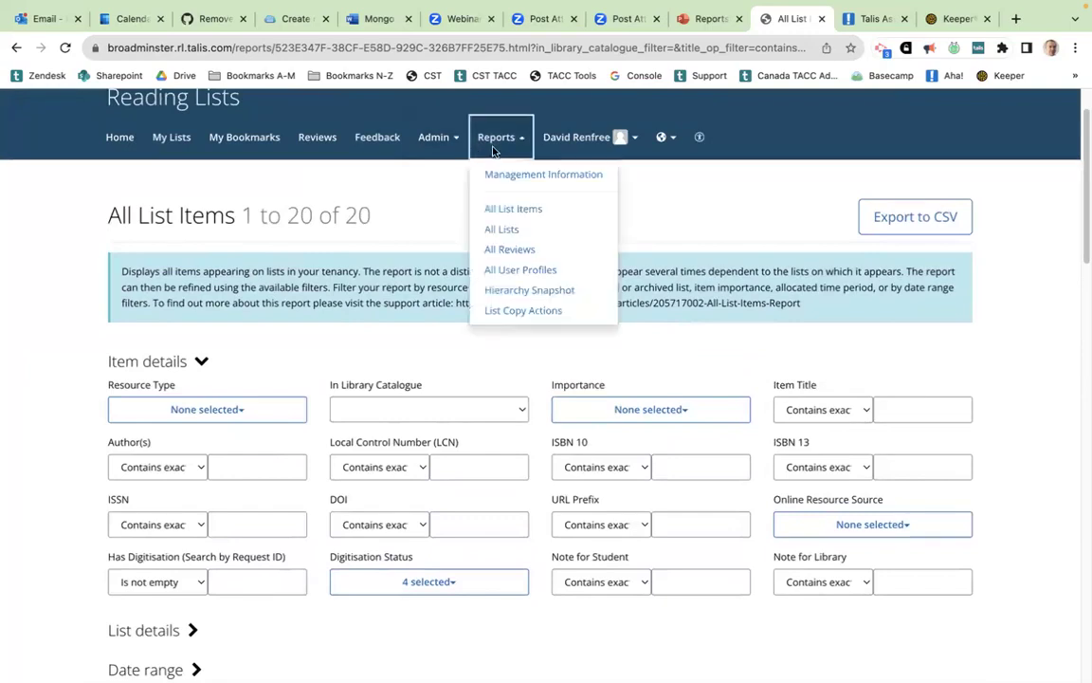
pyautogui.click(500, 227)
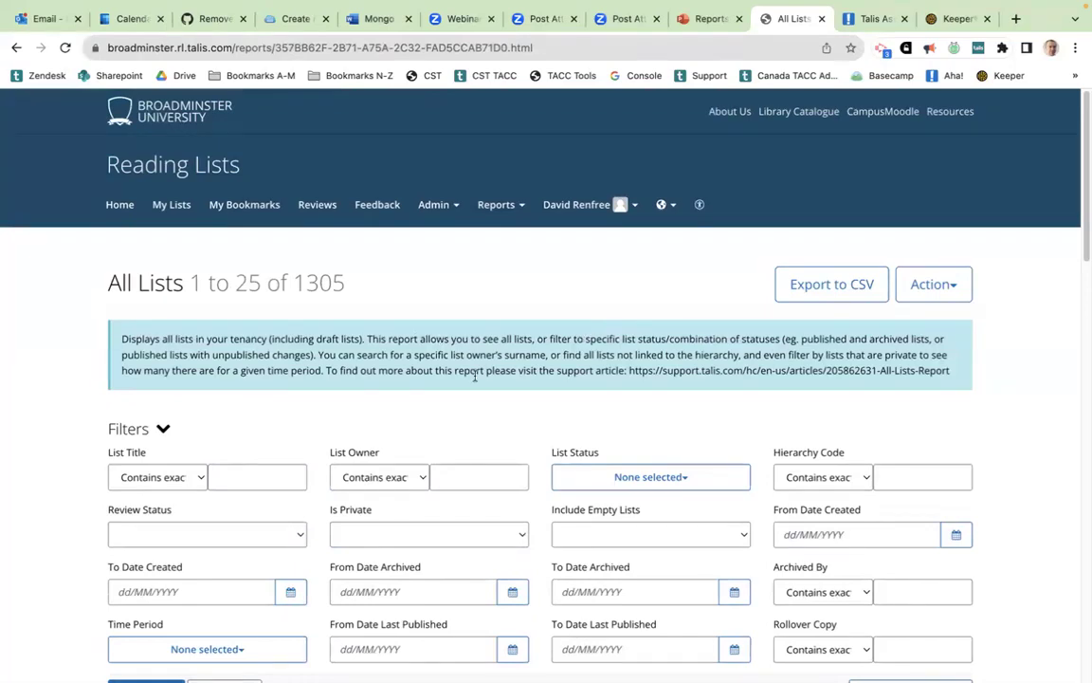
# - Set the All Lists report's List Owner filter to Is empty
pyautogui.scroll(-1, 409, 332)
pyautogui.scroll(-1, 410, 333)
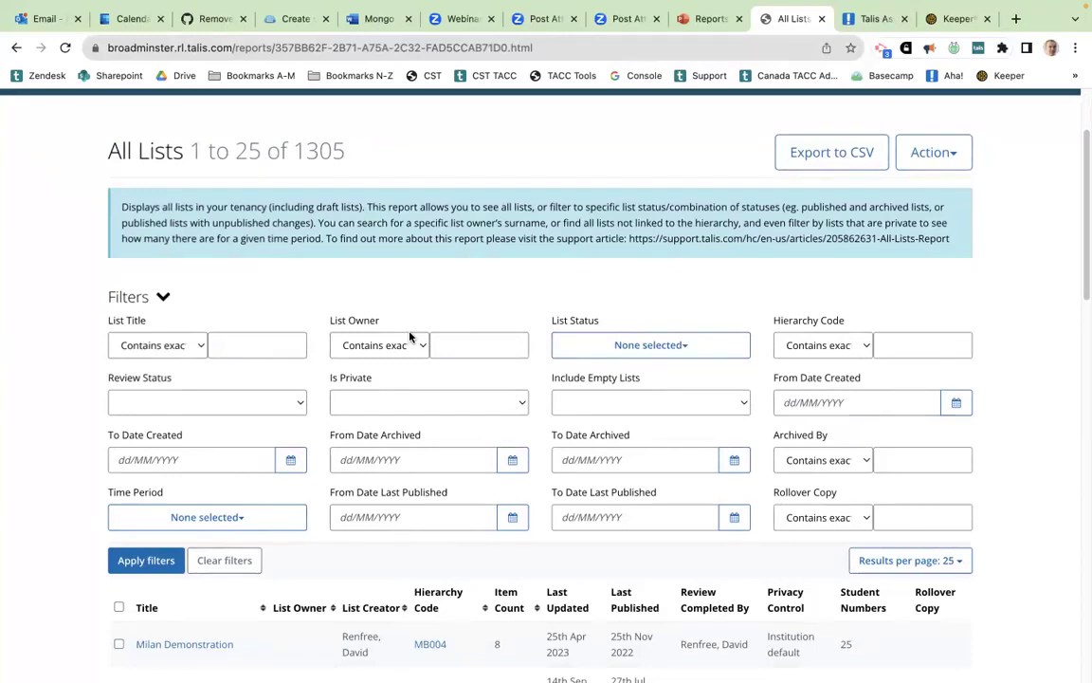
pyautogui.scroll(-1, 410, 336)
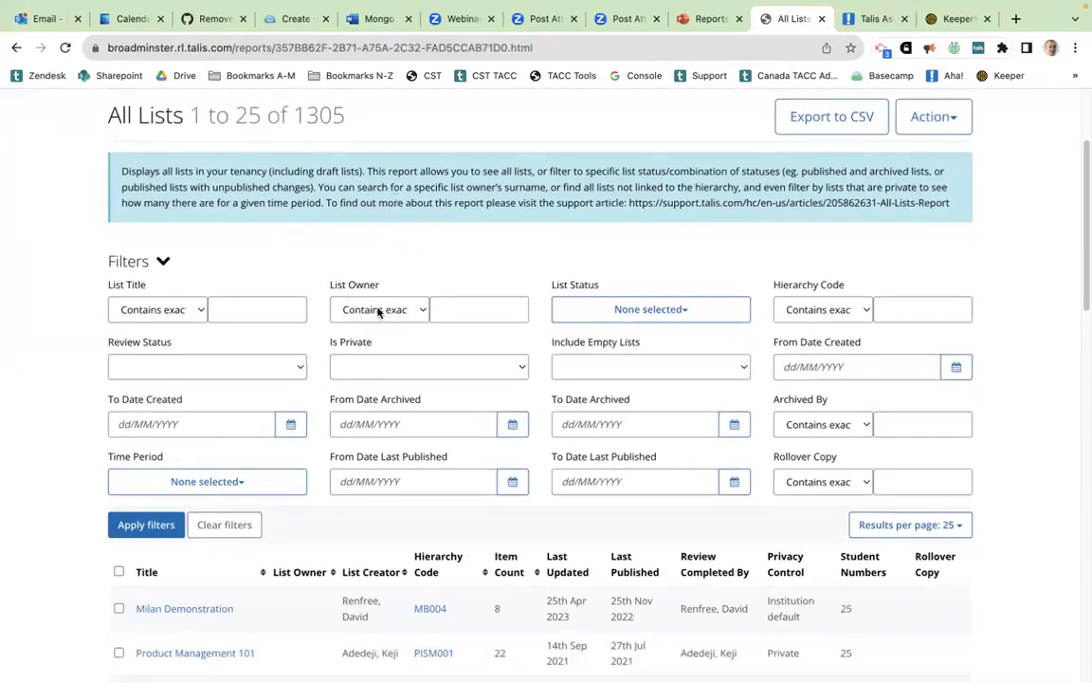
pyautogui.click(379, 310)
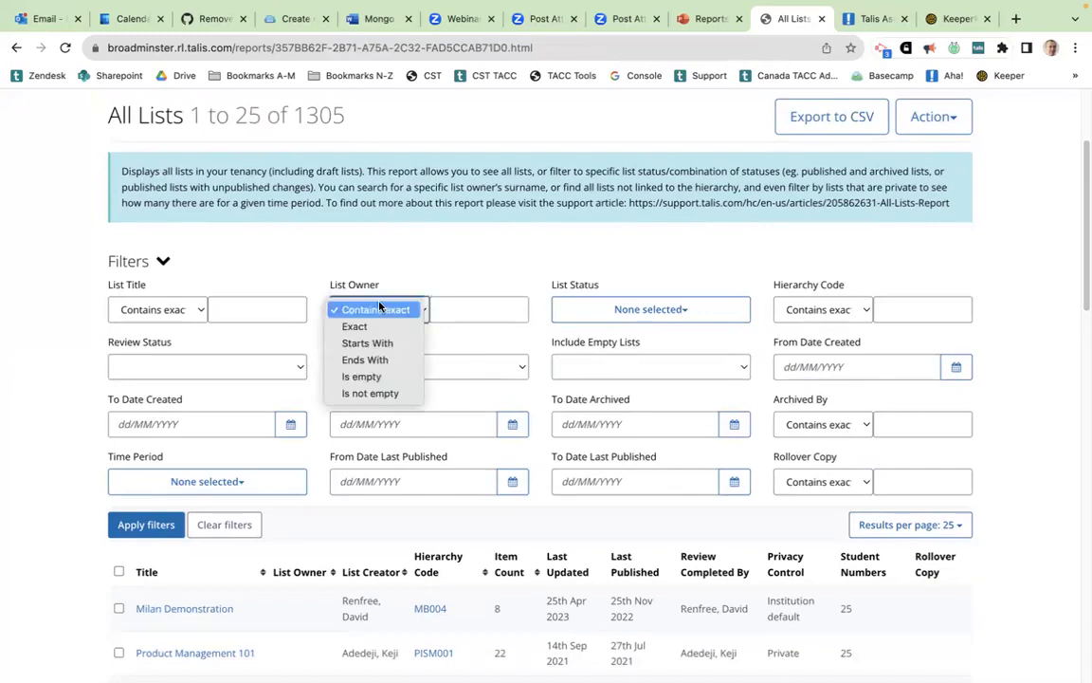
pyautogui.click(364, 378)
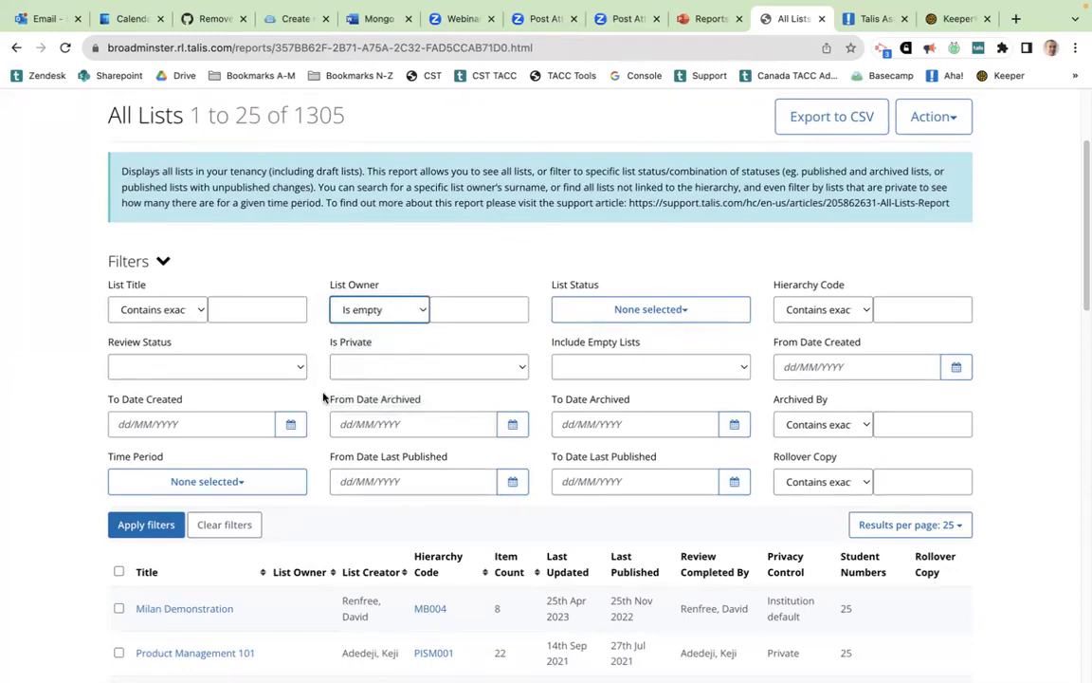
# - Limit the lists without an owner to the 2023/24 time period, apply the filters and view the resulting lists
pyautogui.click(205, 479)
pyautogui.scroll(-3, 190, 483)
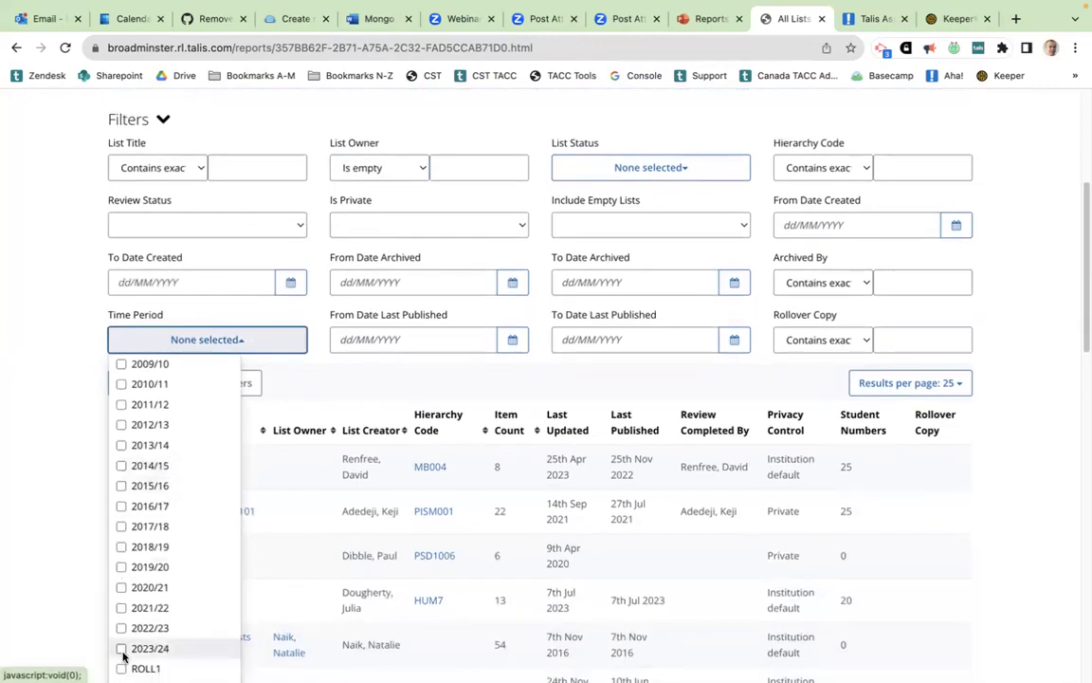
pyautogui.click(122, 651)
pyautogui.click(3, 524)
pyautogui.scroll(2, 2, 527)
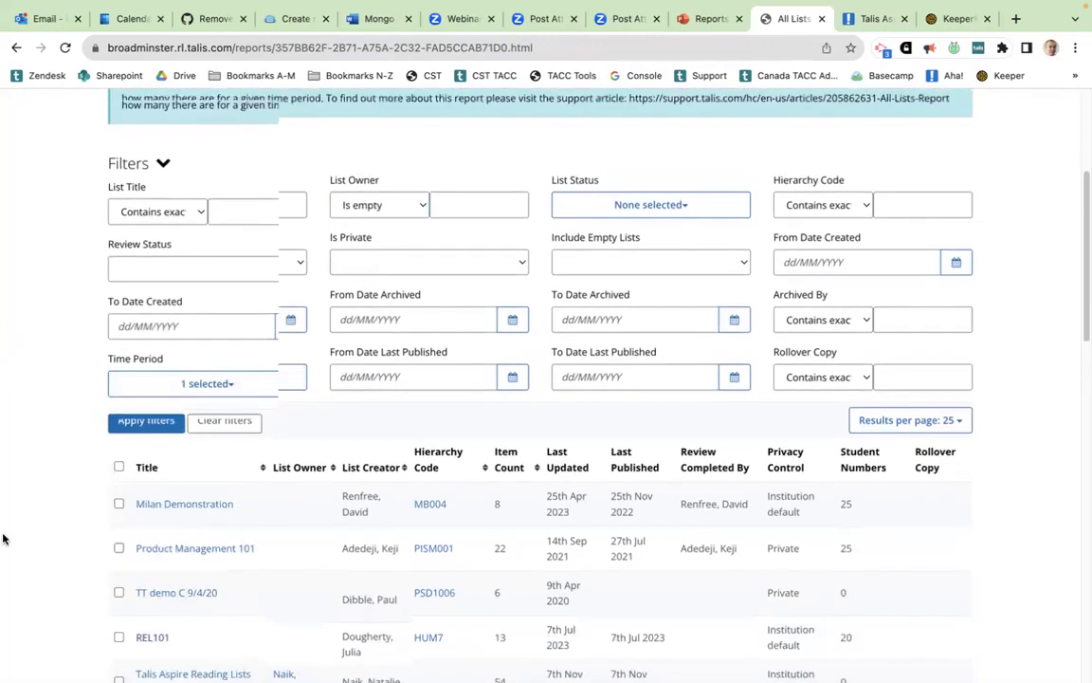
pyautogui.click(143, 489)
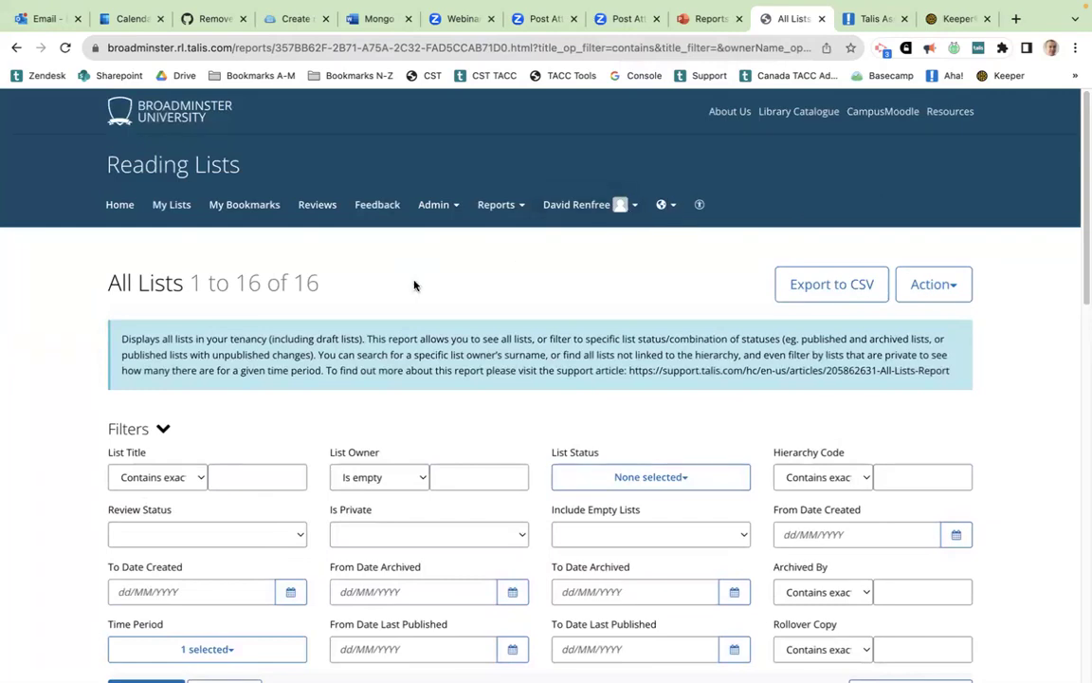
pyautogui.scroll(-8, 414, 286)
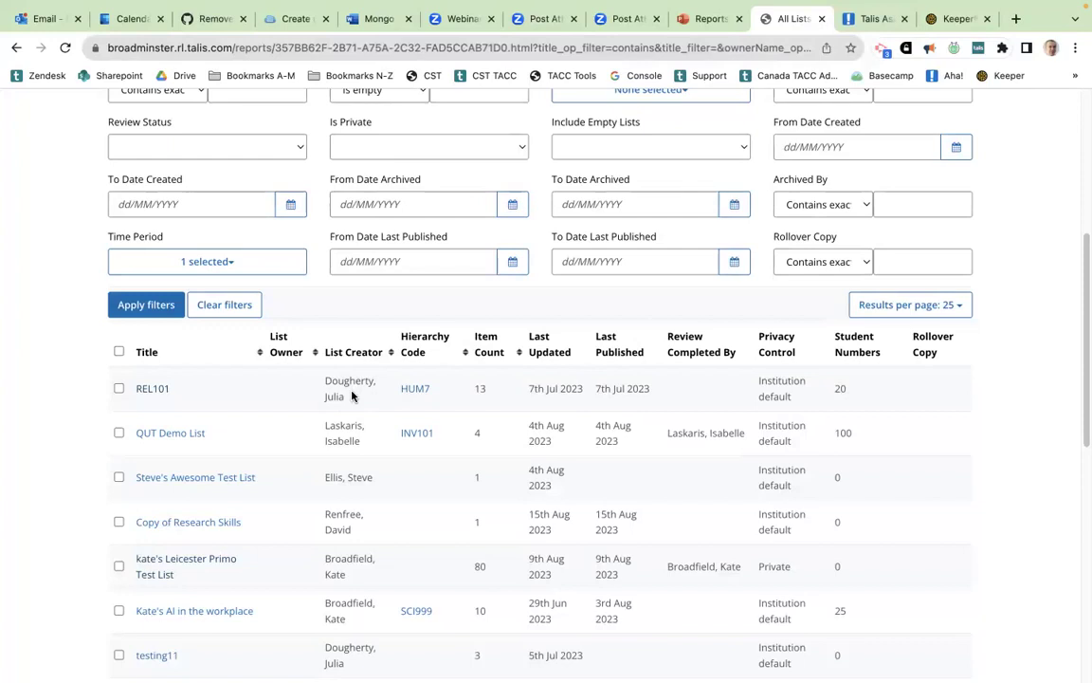
# - Change the List Owner filter to Contains exact with the owner's surname, apply it and view the matching list
pyautogui.scroll(2, 352, 396)
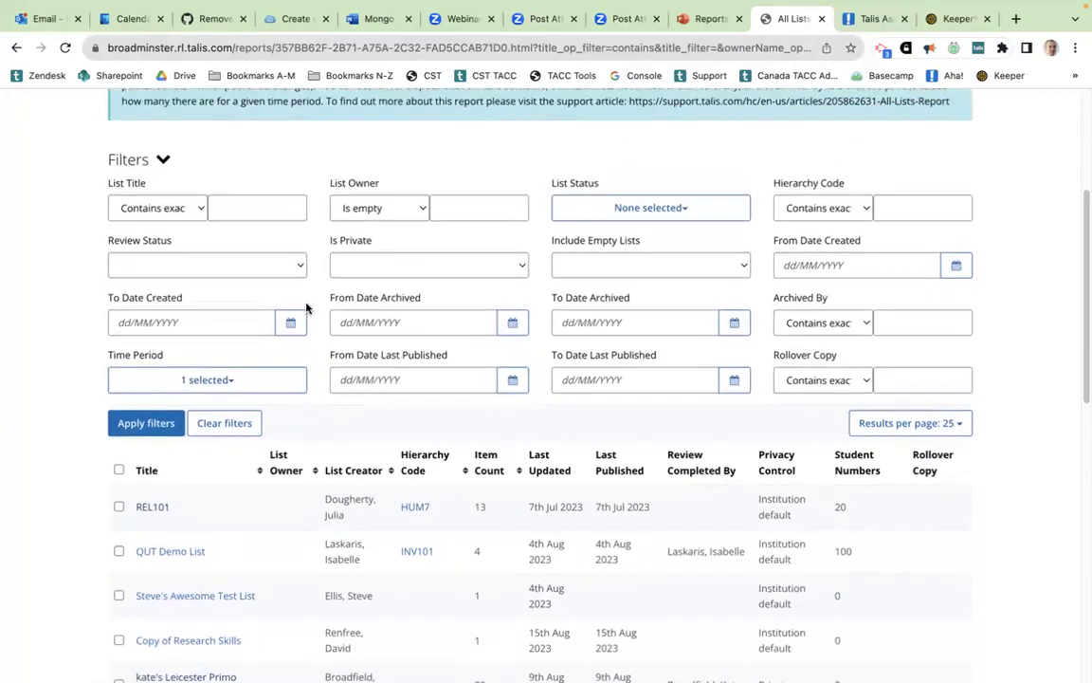
pyautogui.click(381, 214)
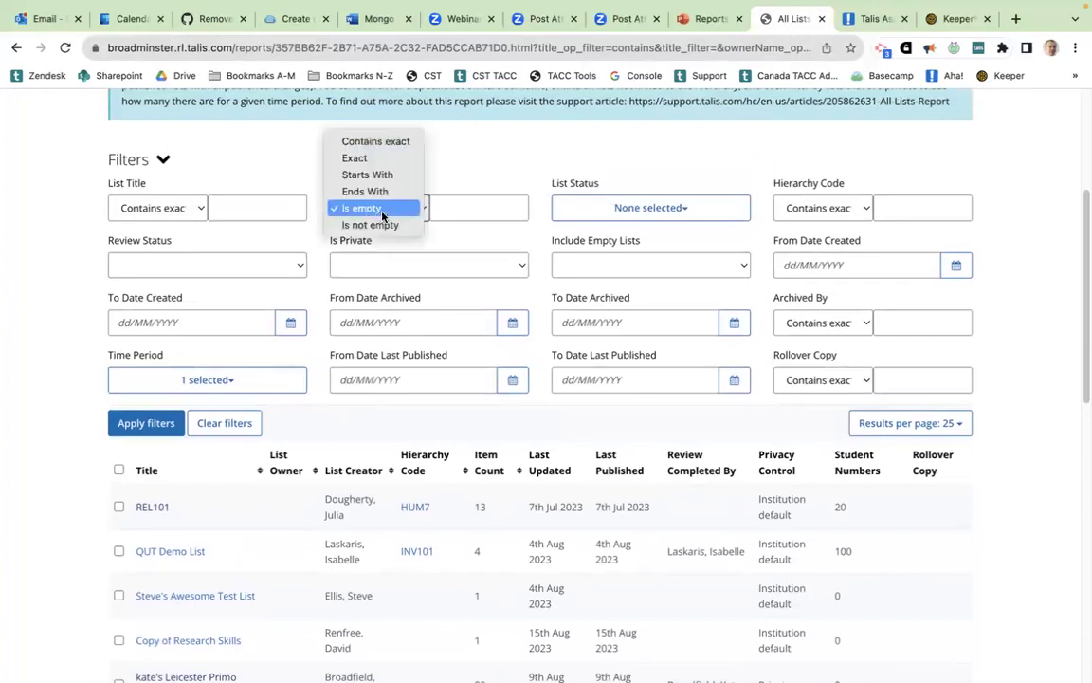
pyautogui.click(375, 141)
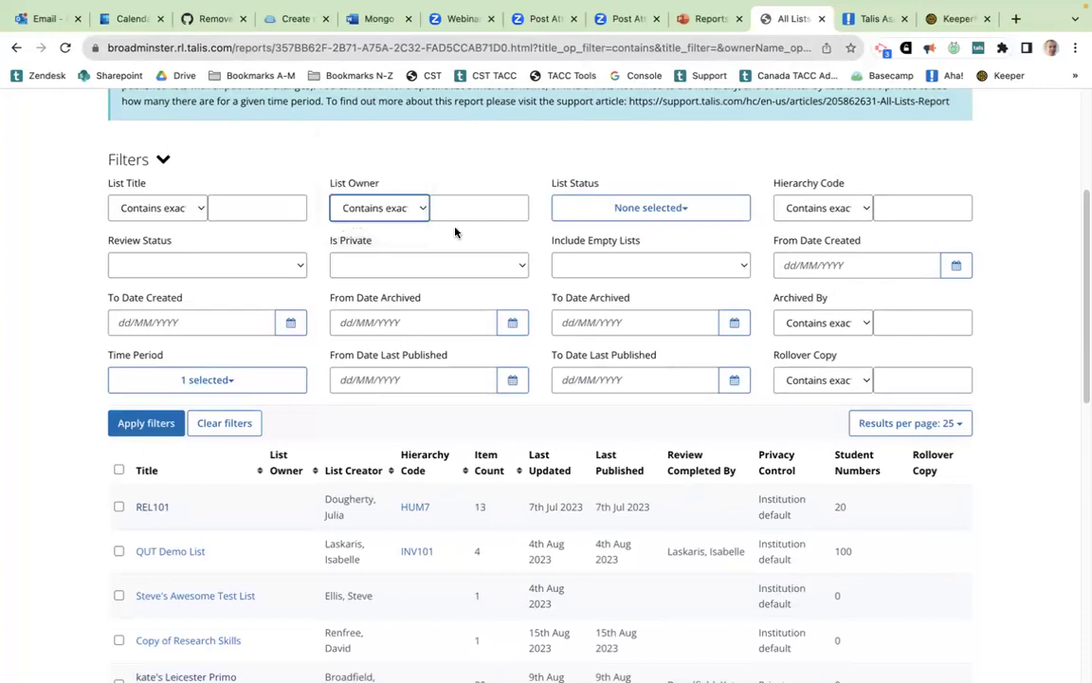
pyautogui.click(449, 205)
pyautogui.write('dodd')
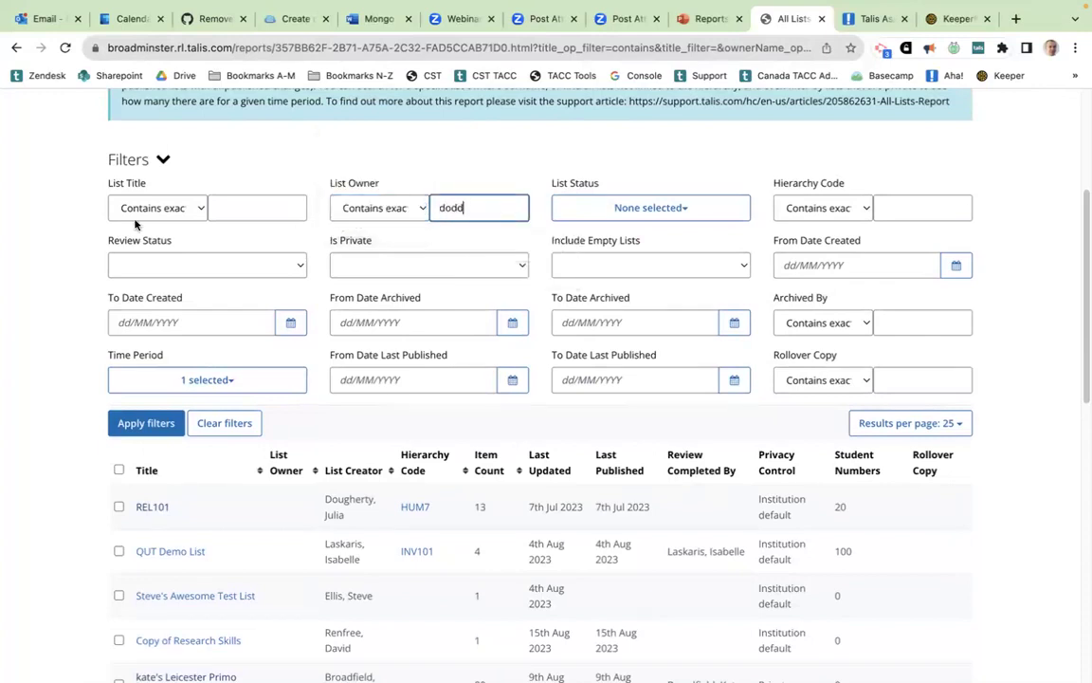
pyautogui.click(42, 236)
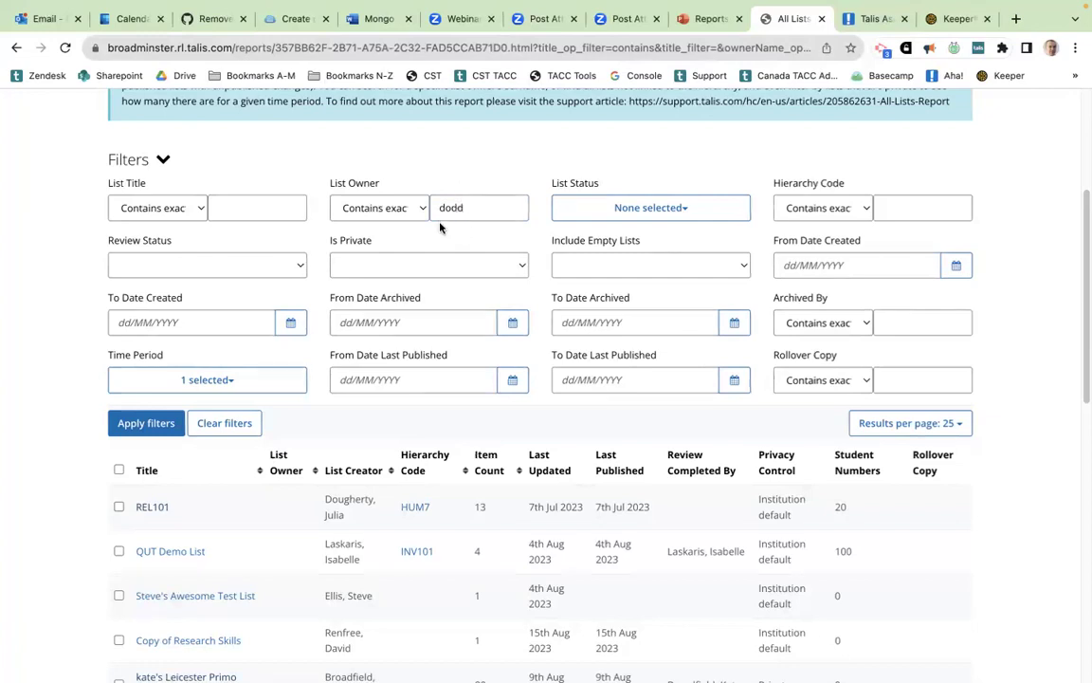
pyautogui.click(150, 423)
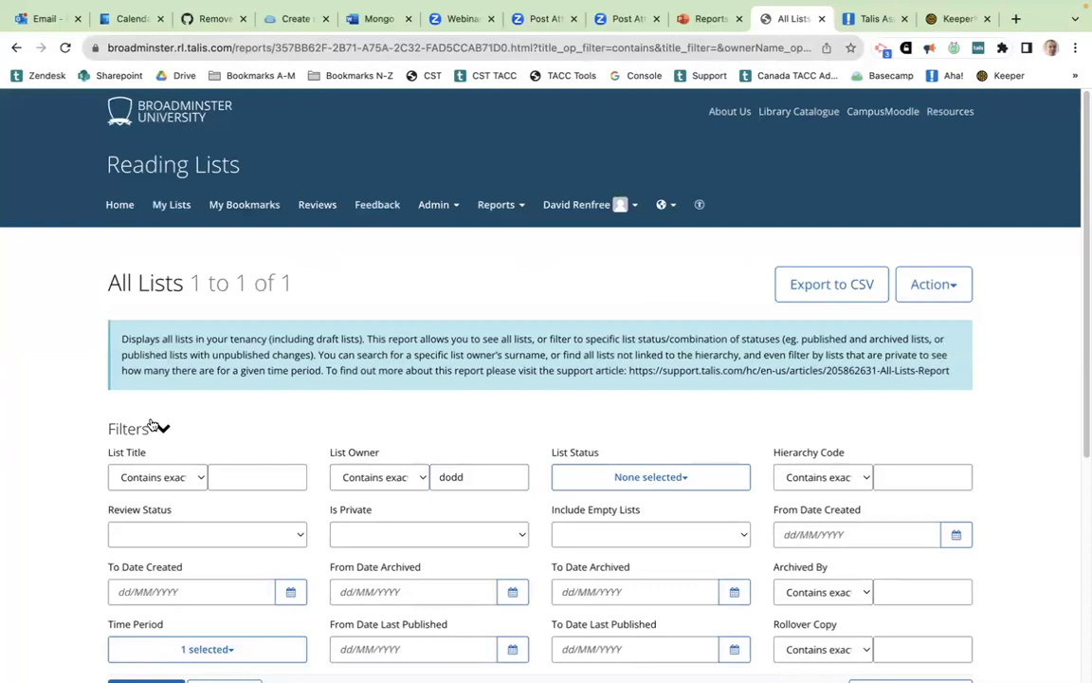
pyautogui.scroll(-6, 149, 427)
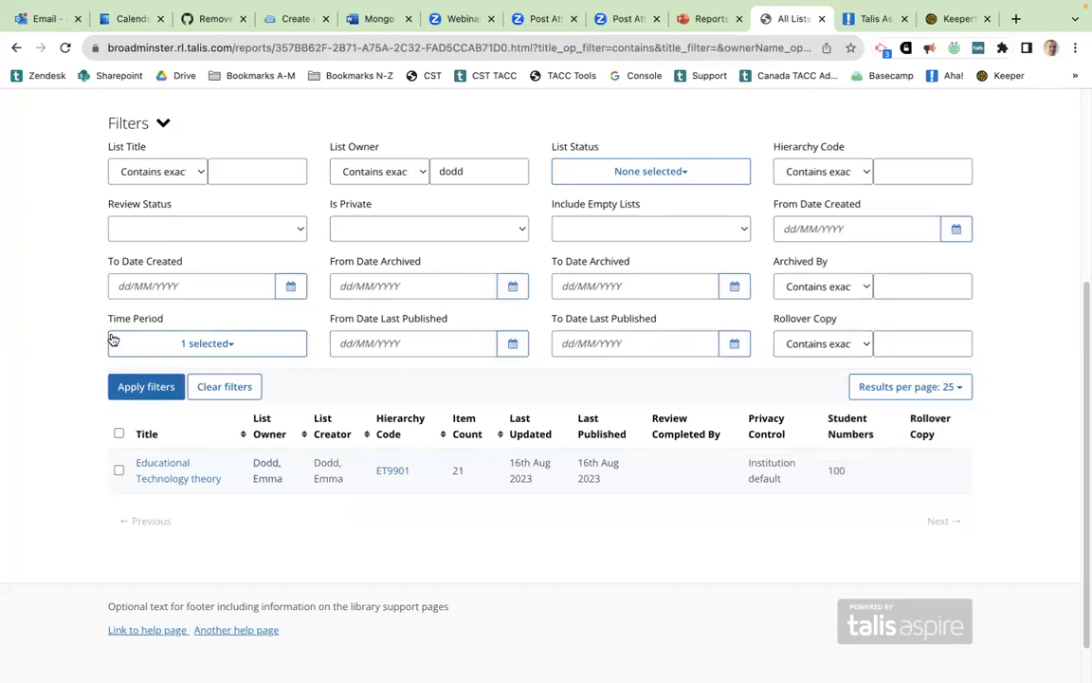
# - Clear all the report's filters and set the Hierarchy Code filter to Is empty
pyautogui.click(207, 385)
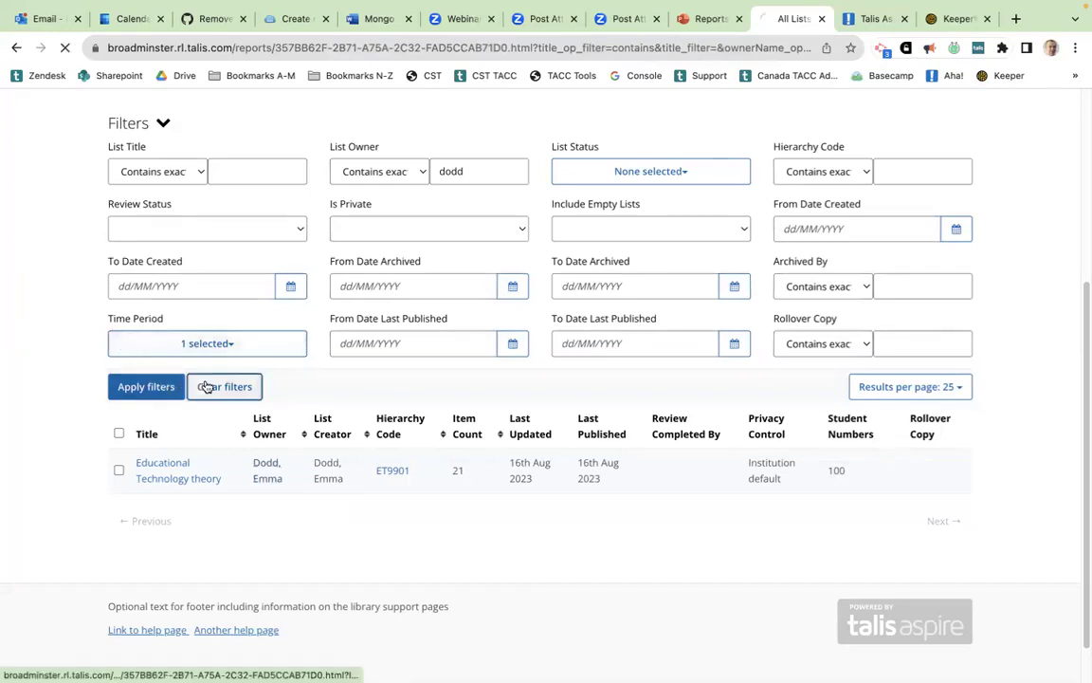
pyautogui.scroll(-5, 207, 386)
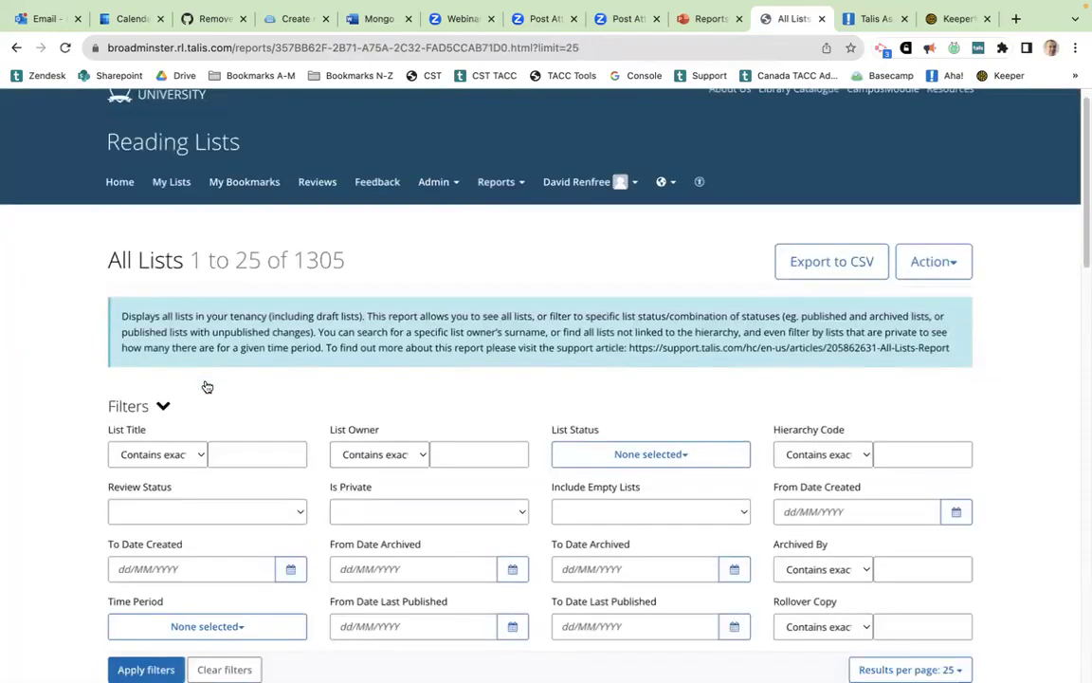
pyautogui.scroll(-2, 207, 386)
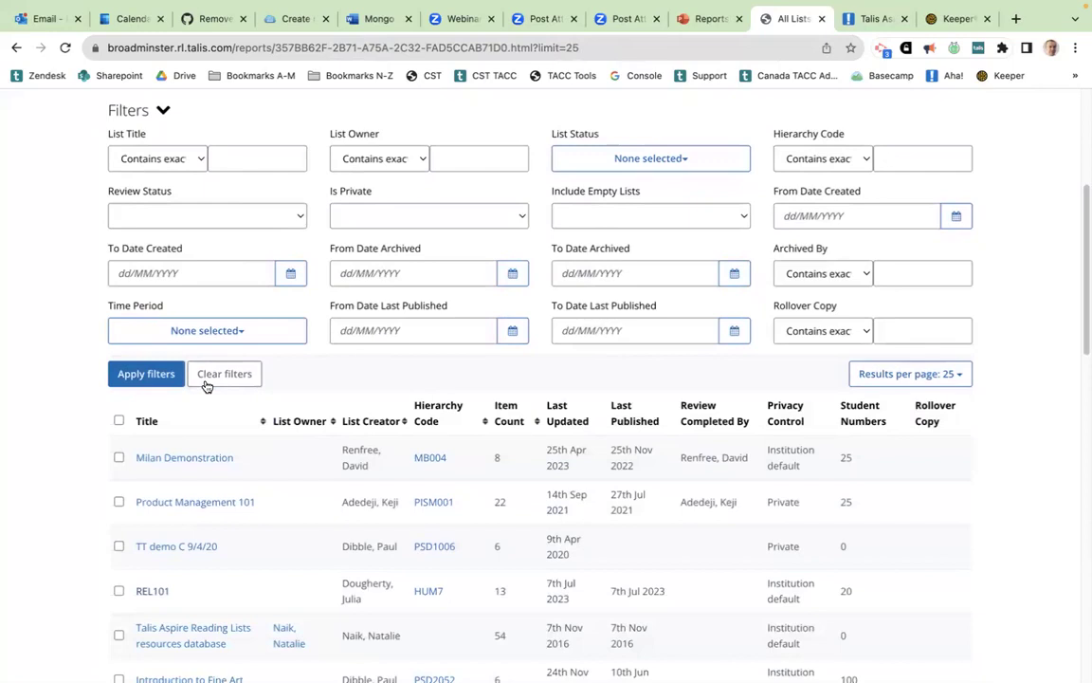
pyautogui.scroll(-1, 207, 386)
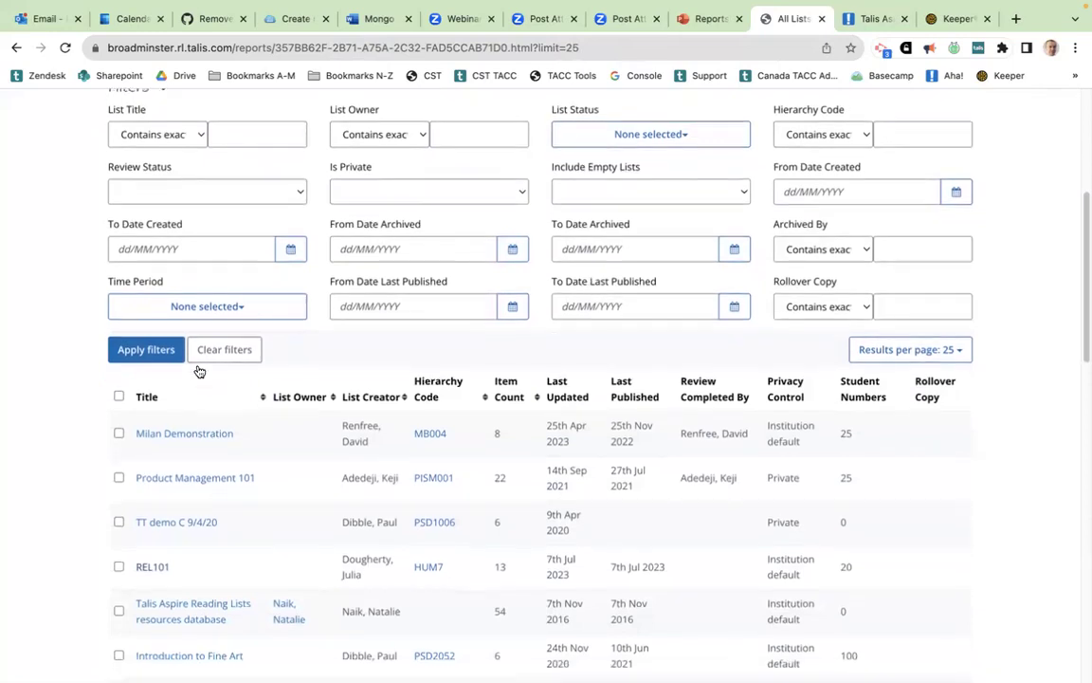
pyautogui.click(799, 133)
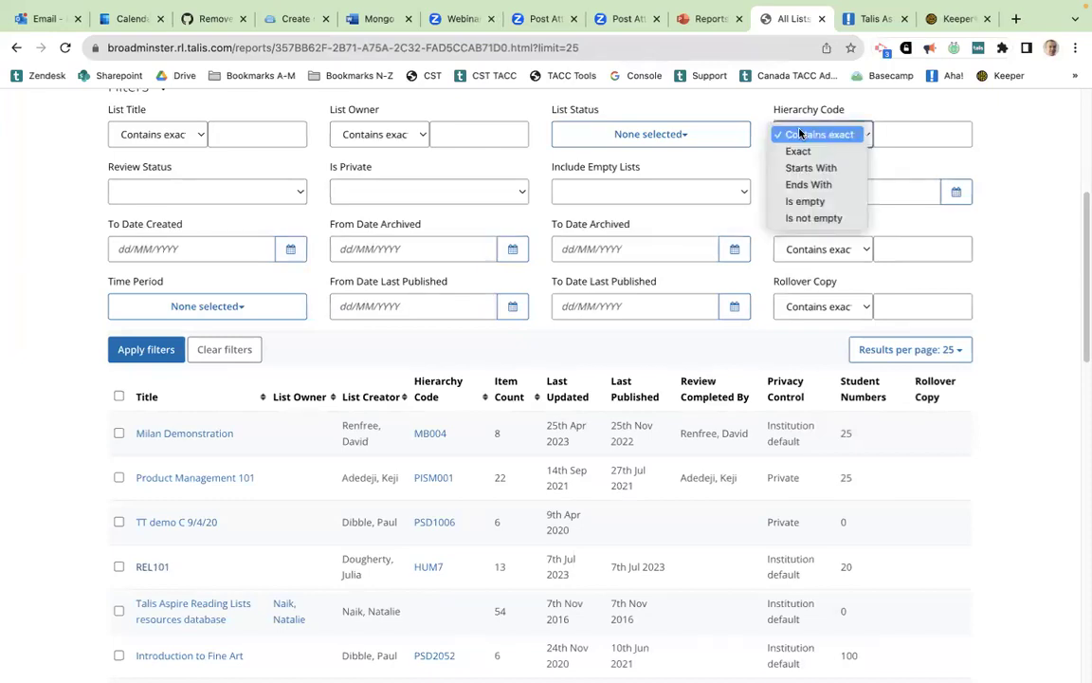
pyautogui.click(792, 203)
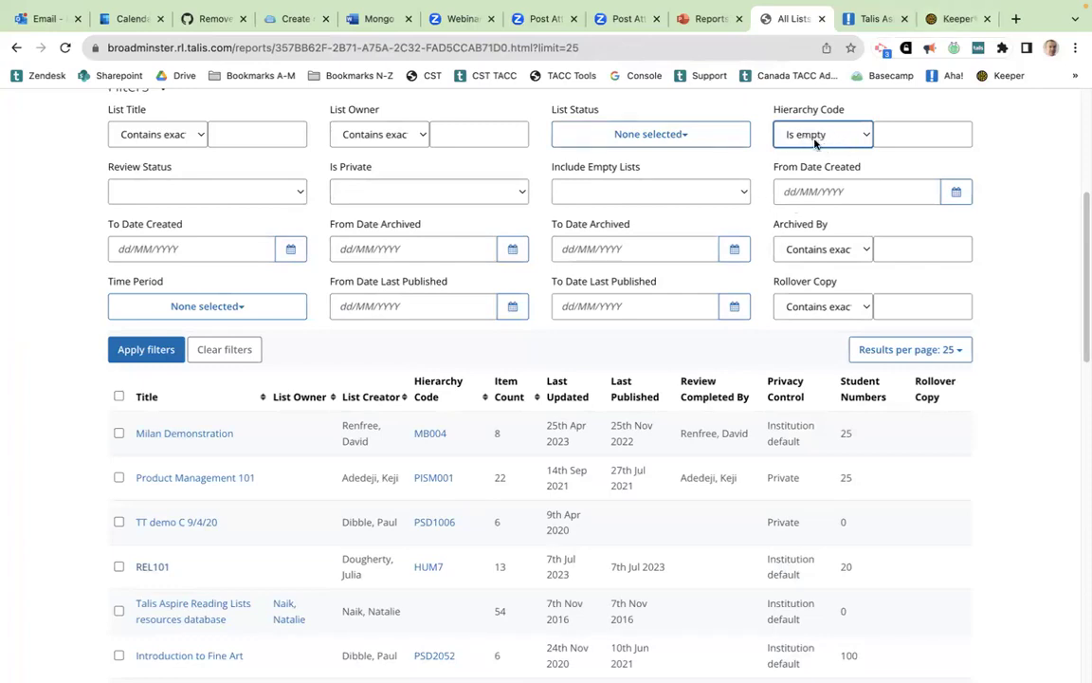
# - Limit the lists without a hierarchy code to the 2023/24 time period and apply the filters
pyautogui.click(183, 307)
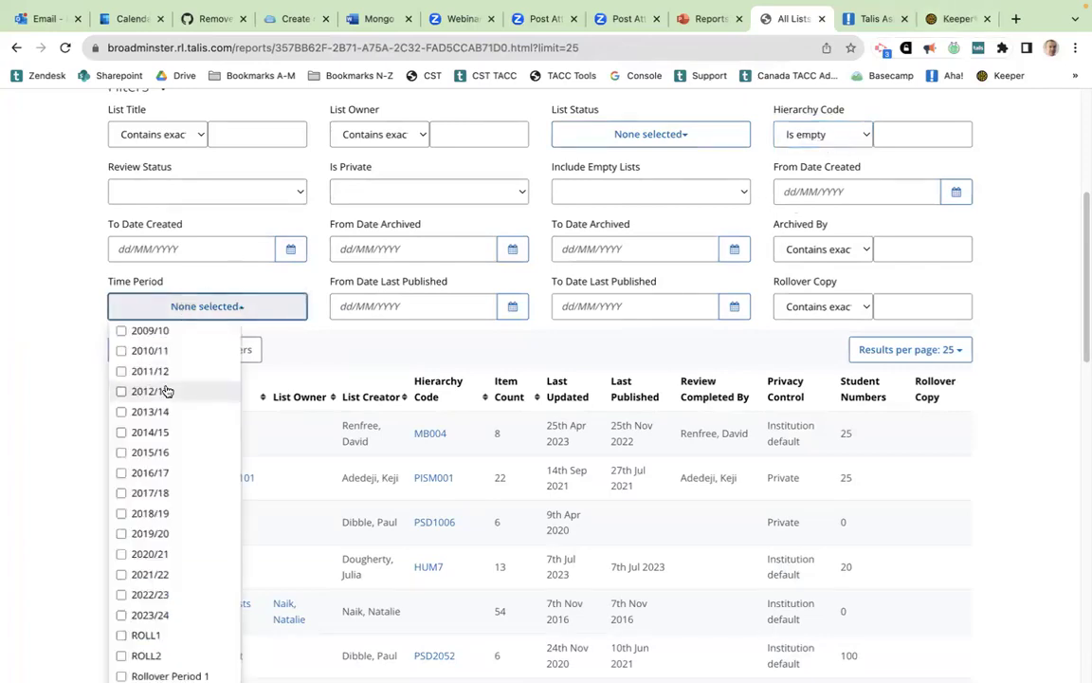
pyautogui.scroll(-1, 166, 389)
pyautogui.click(121, 575)
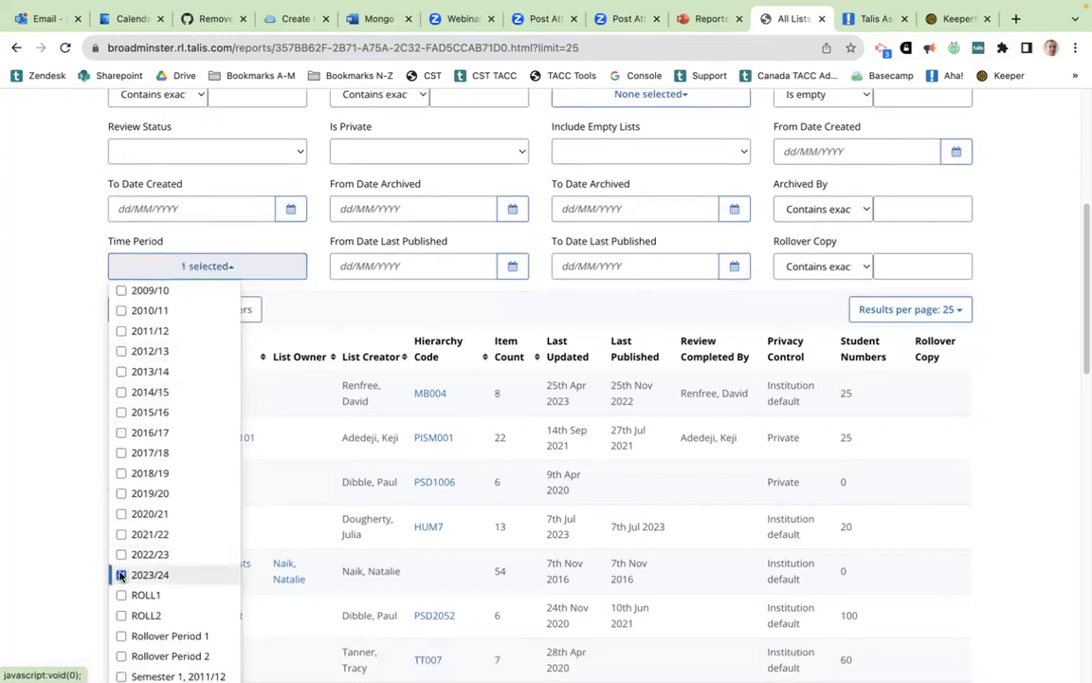
pyautogui.click(45, 491)
pyautogui.scroll(2, 46, 491)
pyautogui.click(142, 399)
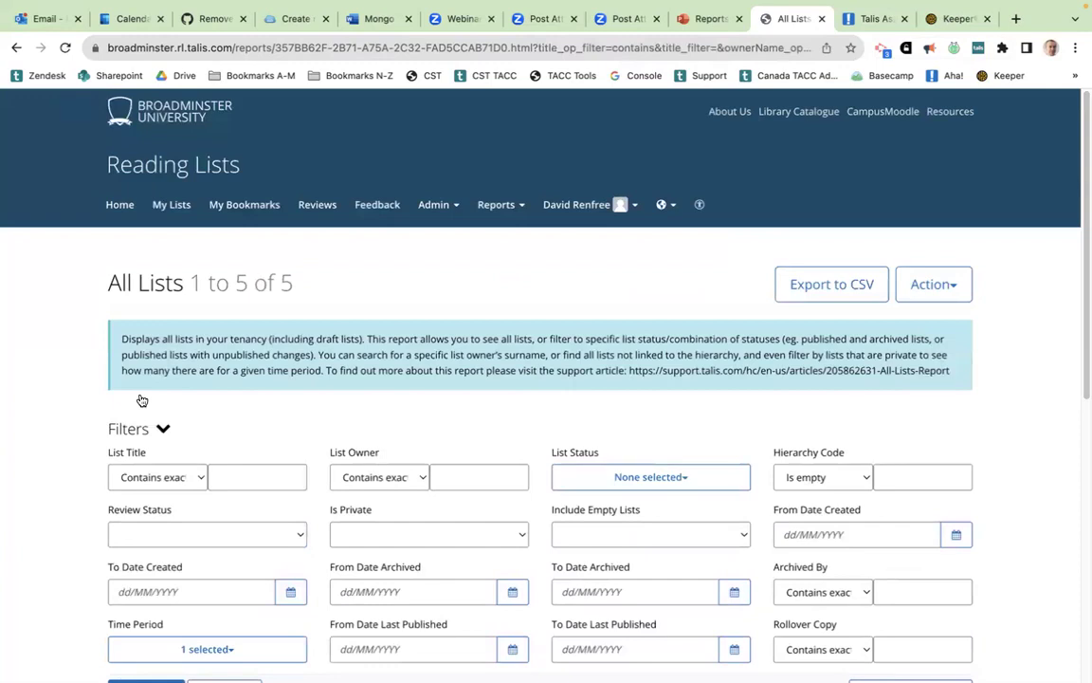
# - Examine the 2023/24 lists that have no hierarchy code, including their creators, item counts and publication dates
pyautogui.scroll(-4, 142, 400)
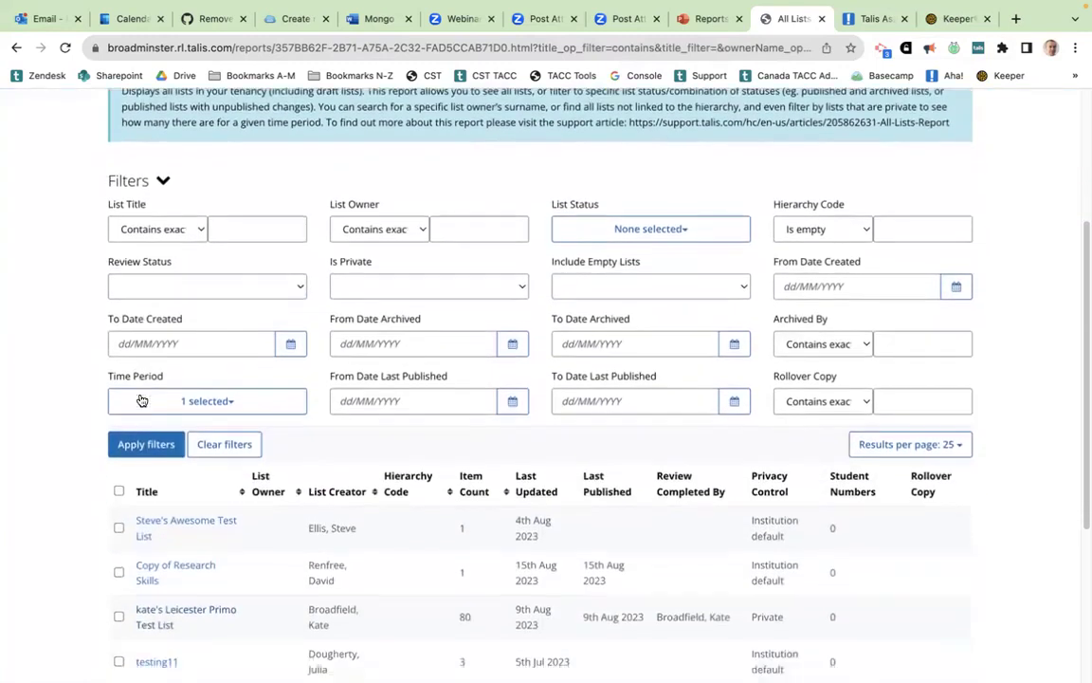
pyautogui.scroll(-1, 143, 400)
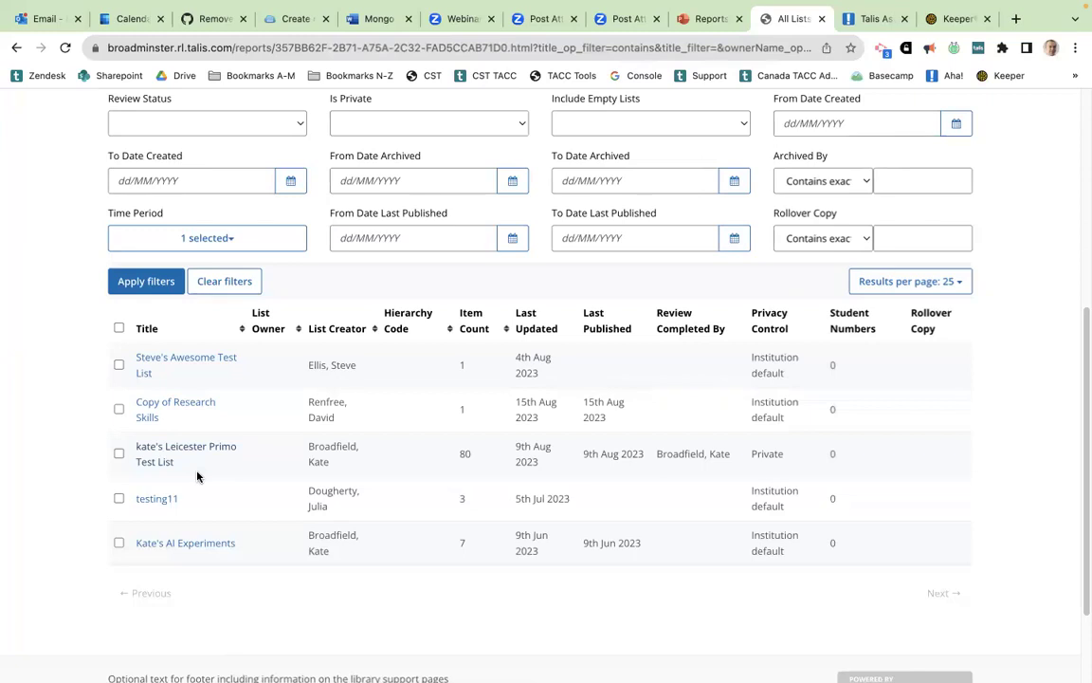
pyautogui.scroll(2, 197, 476)
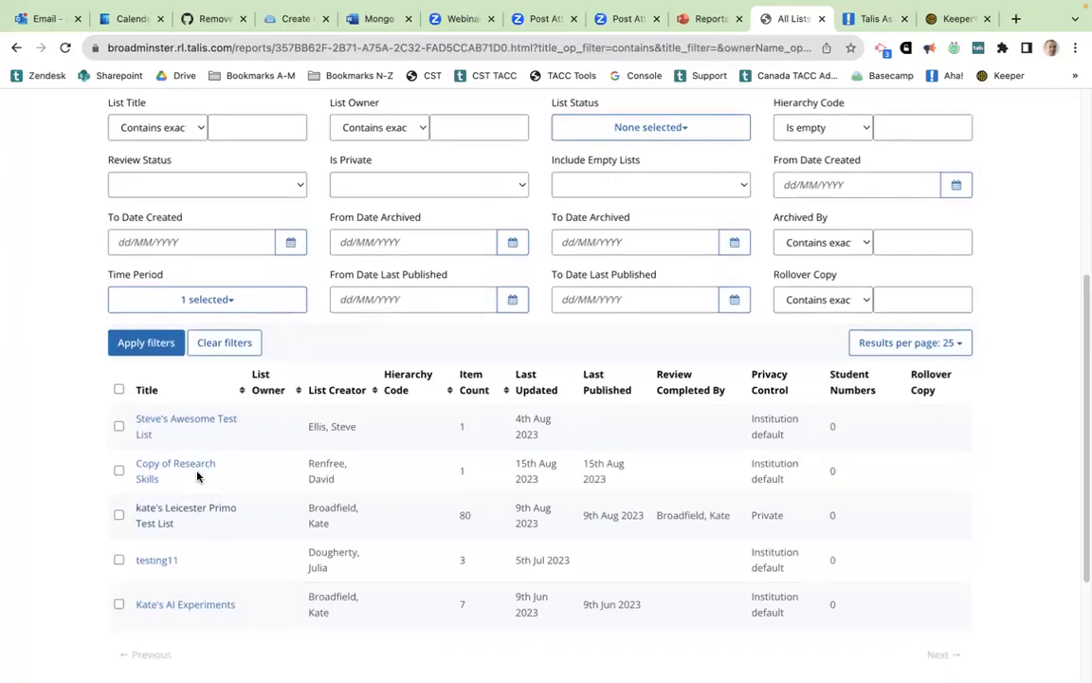
pyautogui.click(207, 296)
pyautogui.click(575, 349)
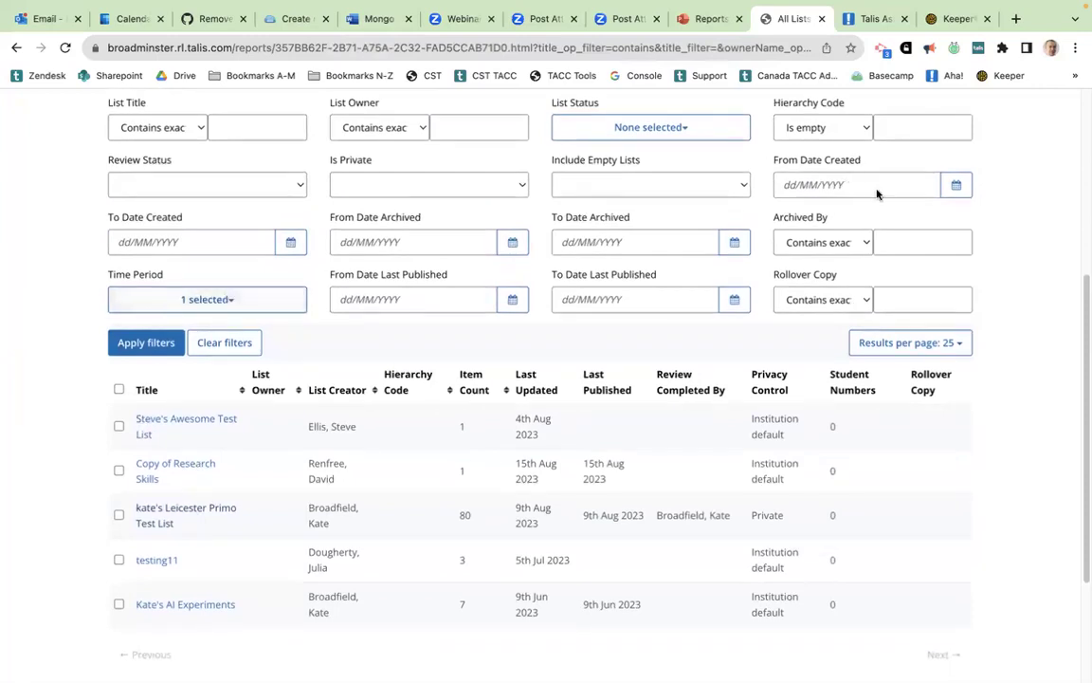
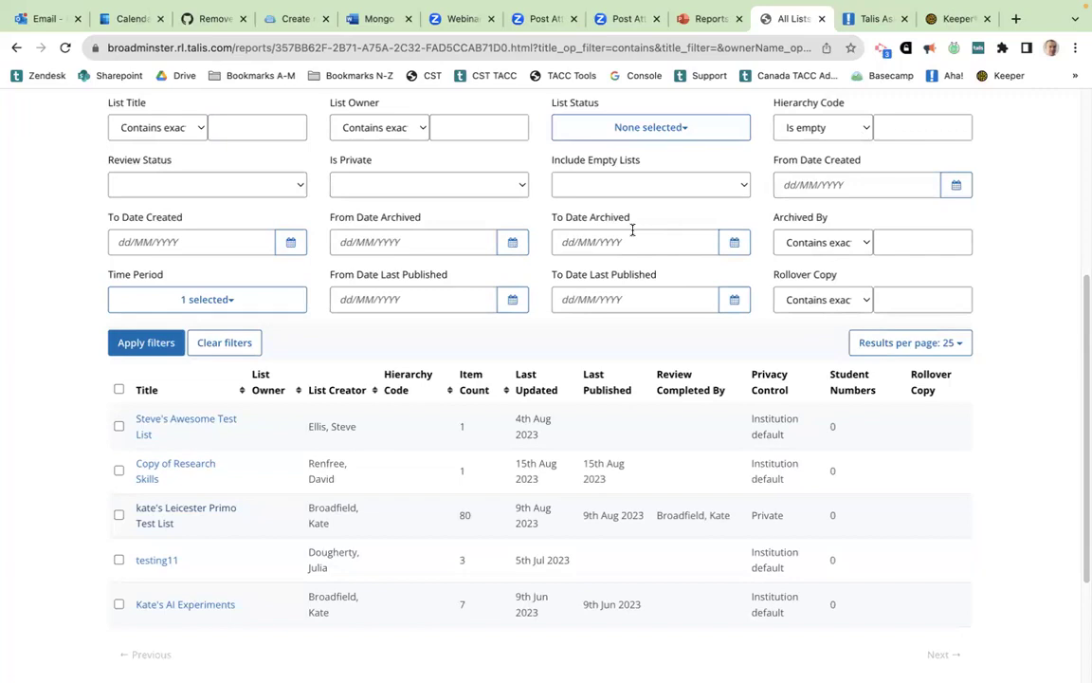
# - Clear all the report's filters and select 2023/24 as the time period
pyautogui.click(218, 353)
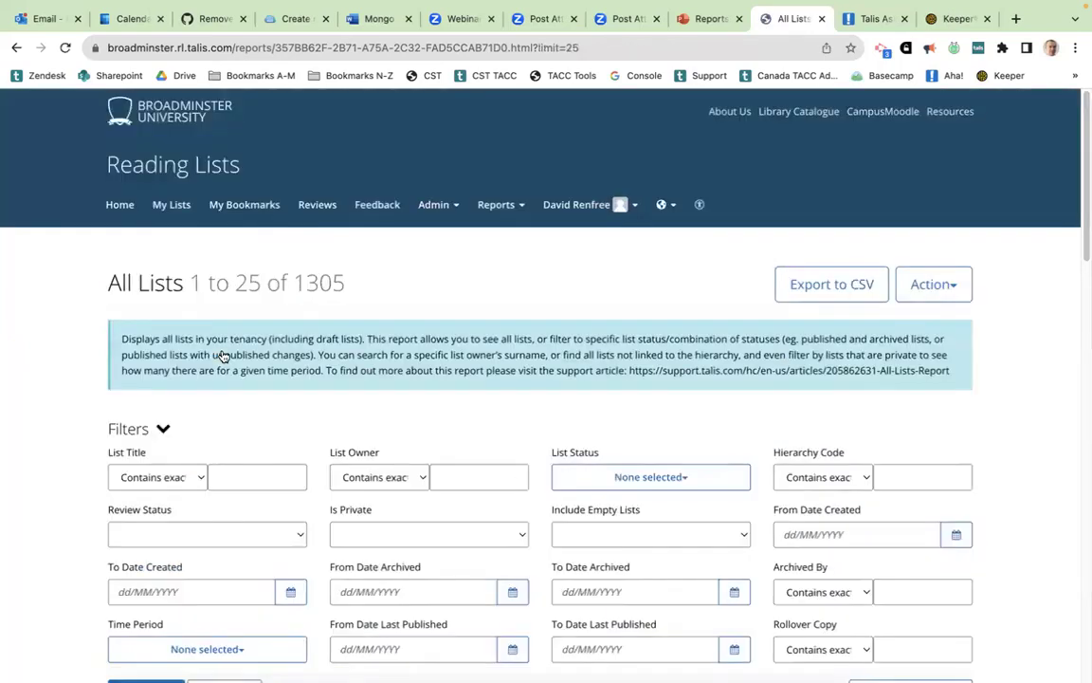
pyautogui.scroll(-5, 221, 355)
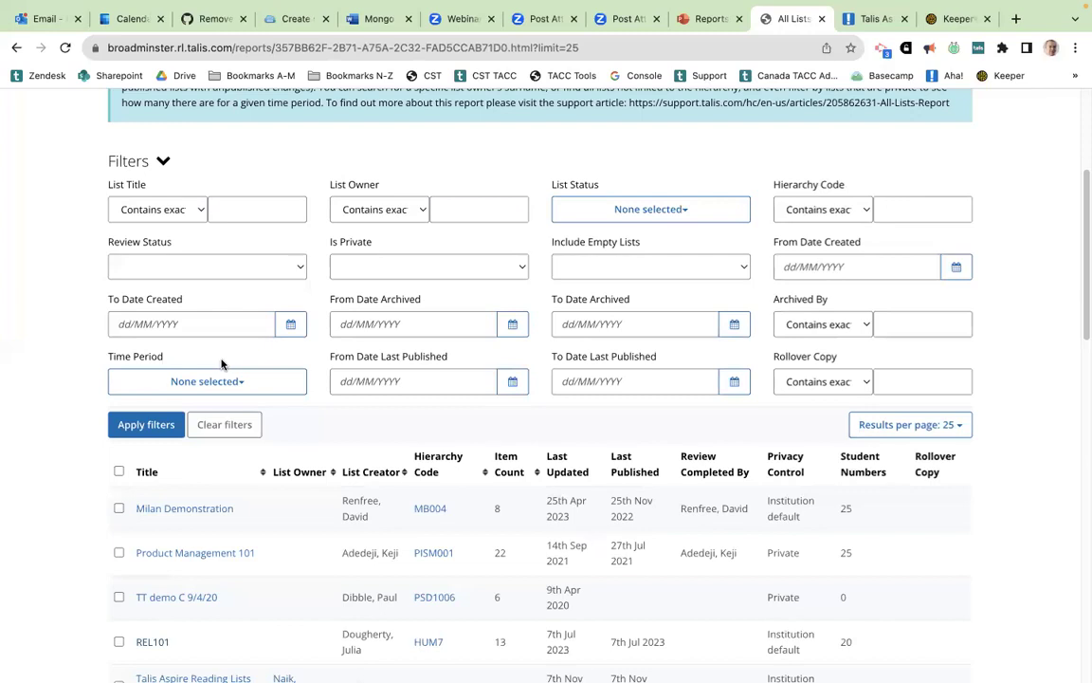
pyautogui.scroll(-1, 241, 359)
pyautogui.click(158, 343)
pyautogui.scroll(-2, 149, 446)
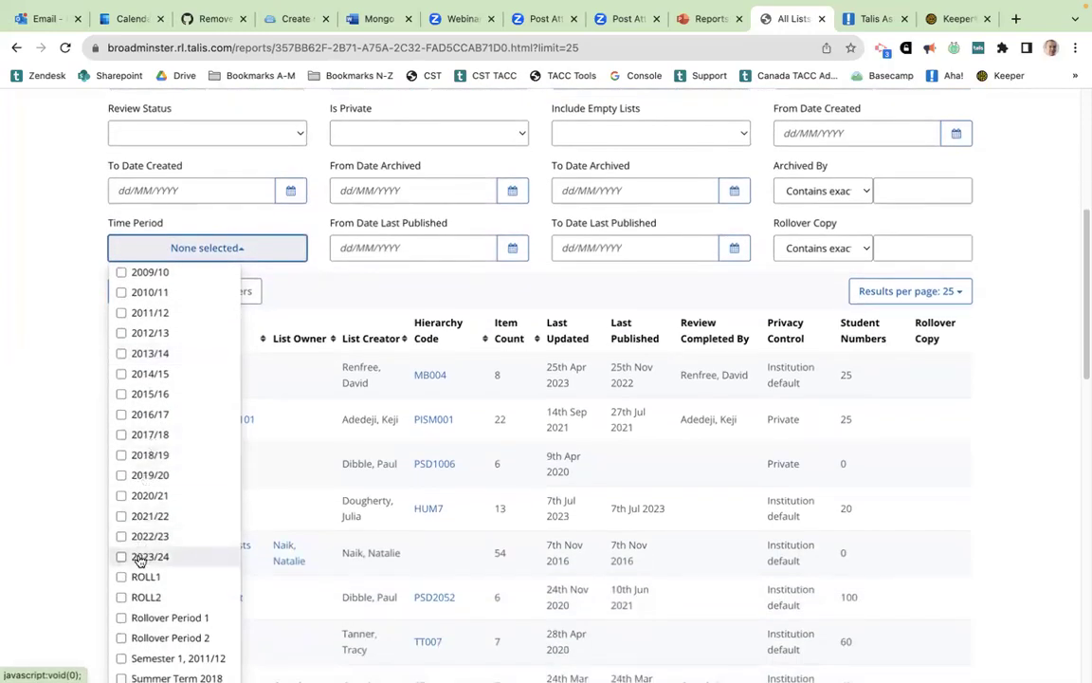
pyautogui.click(139, 559)
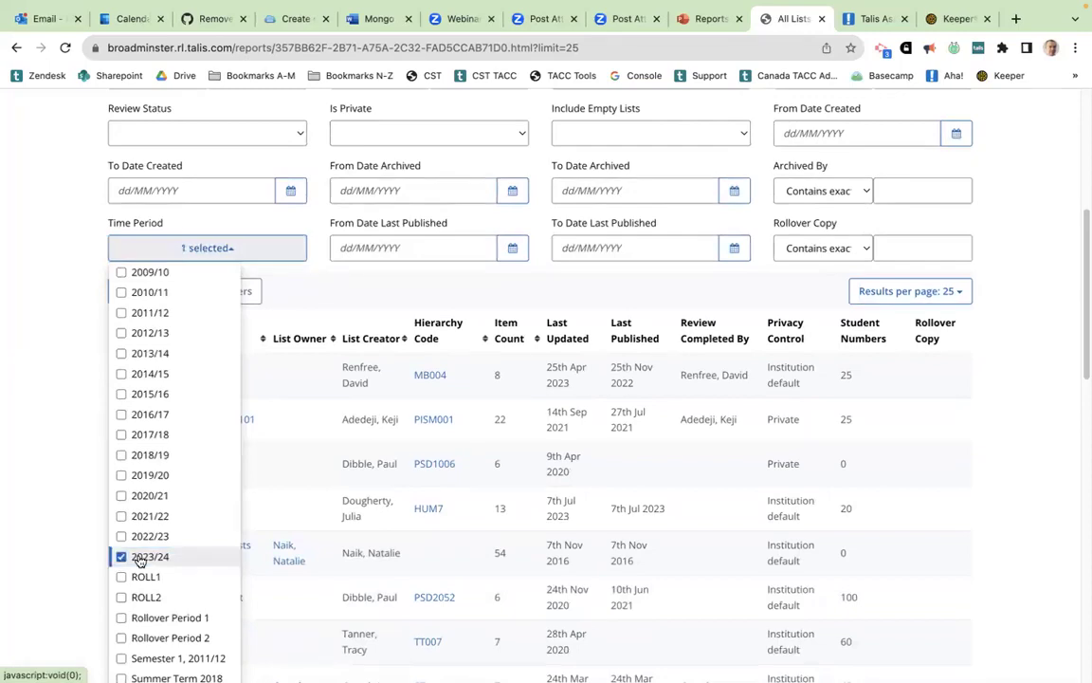
pyautogui.click(40, 278)
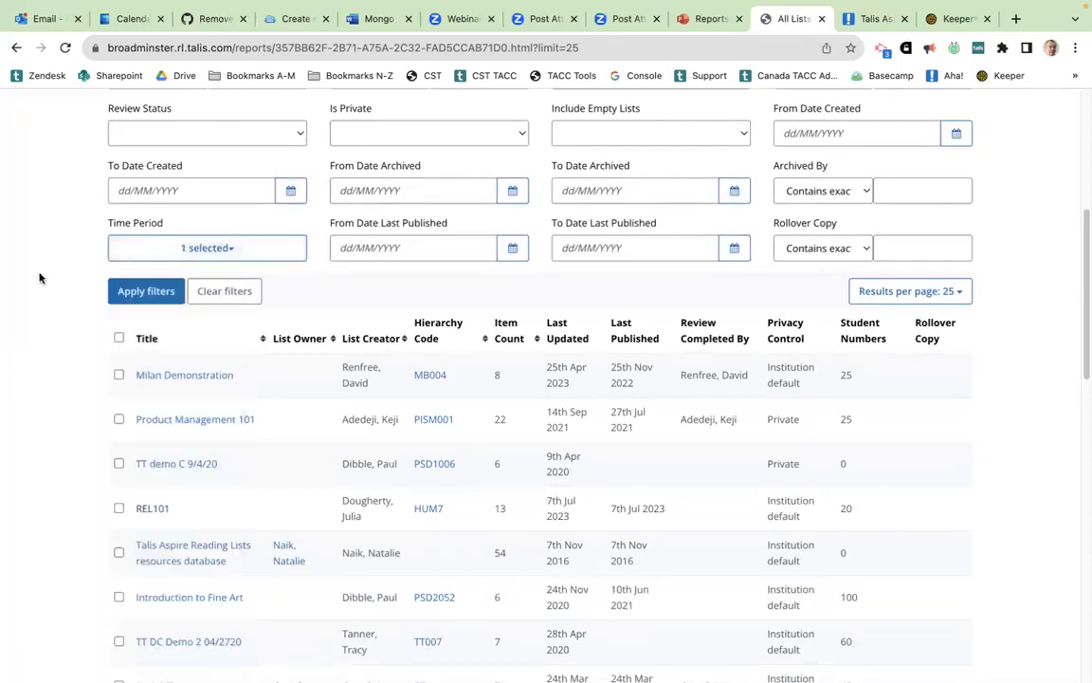
# - Set the Review Status filter to Not Reviewed and apply the filters
pyautogui.scroll(1, 40, 278)
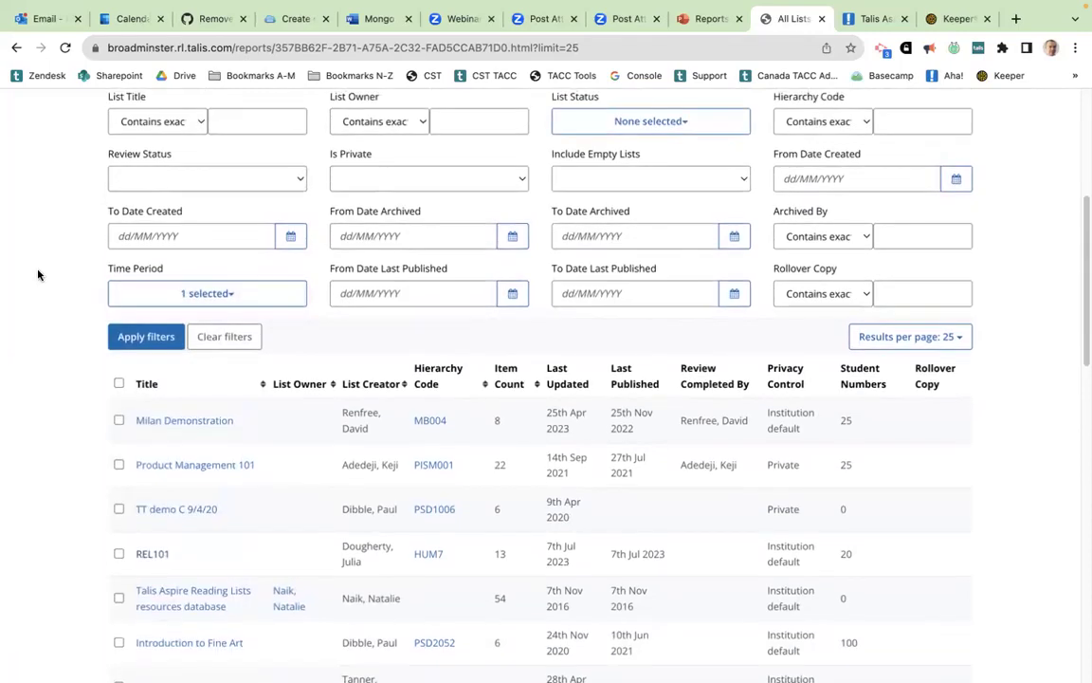
pyautogui.click(270, 178)
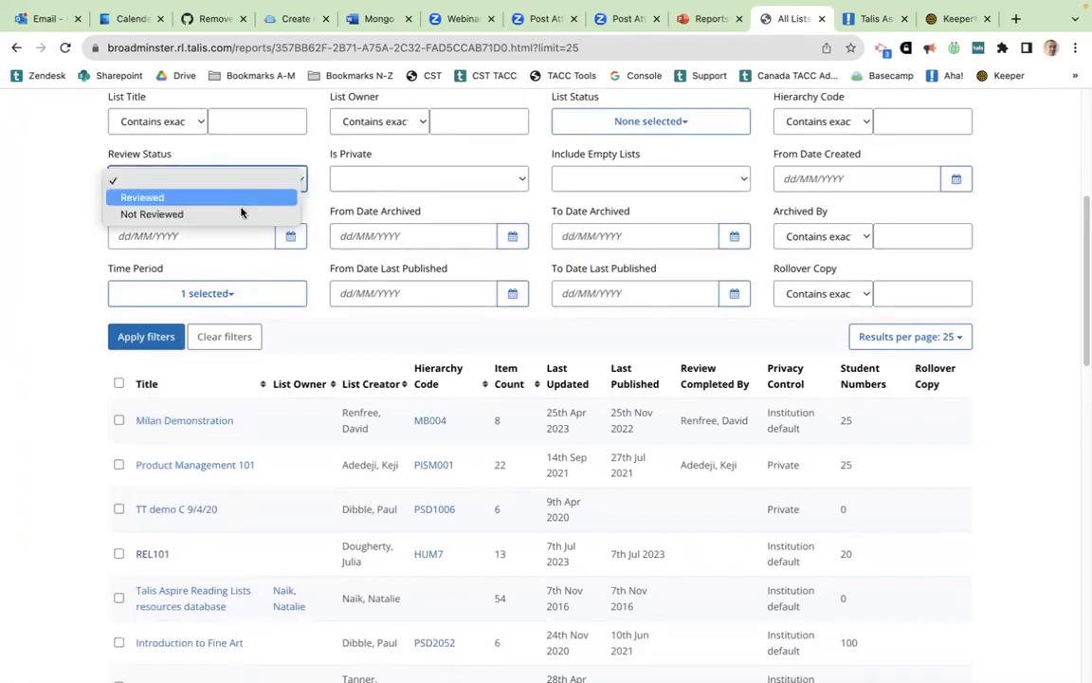
pyautogui.click(243, 214)
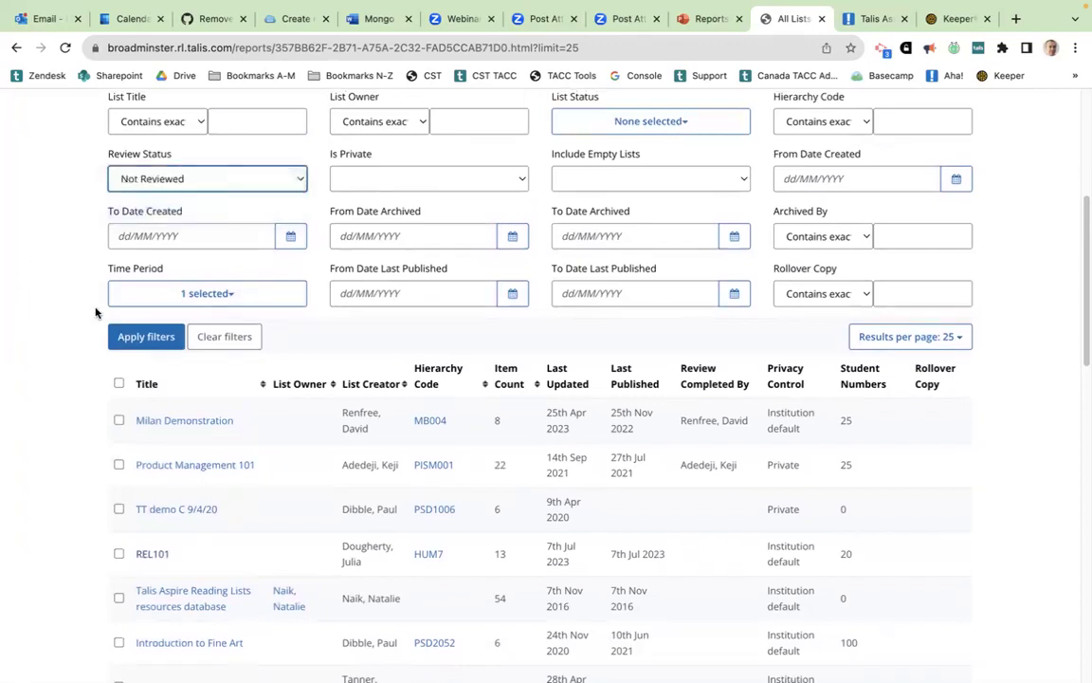
pyautogui.click(143, 346)
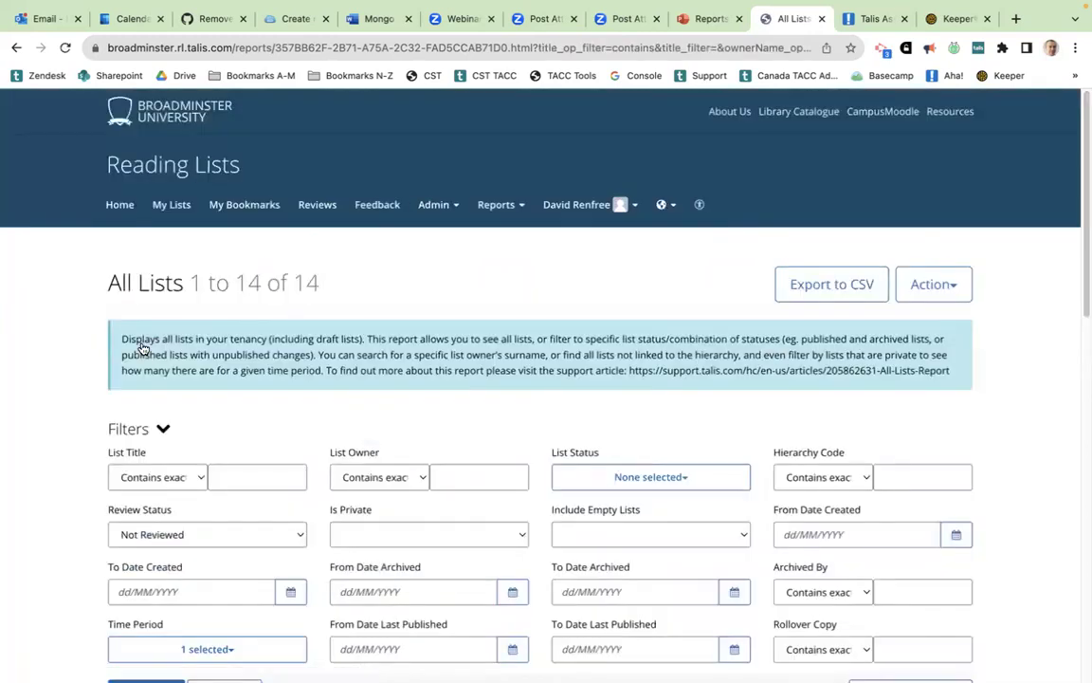
# - Limit the unreviewed lists to the Published and Published with Unpublished Changes statuses, apply the filters and view the results
pyautogui.scroll(-3, 142, 348)
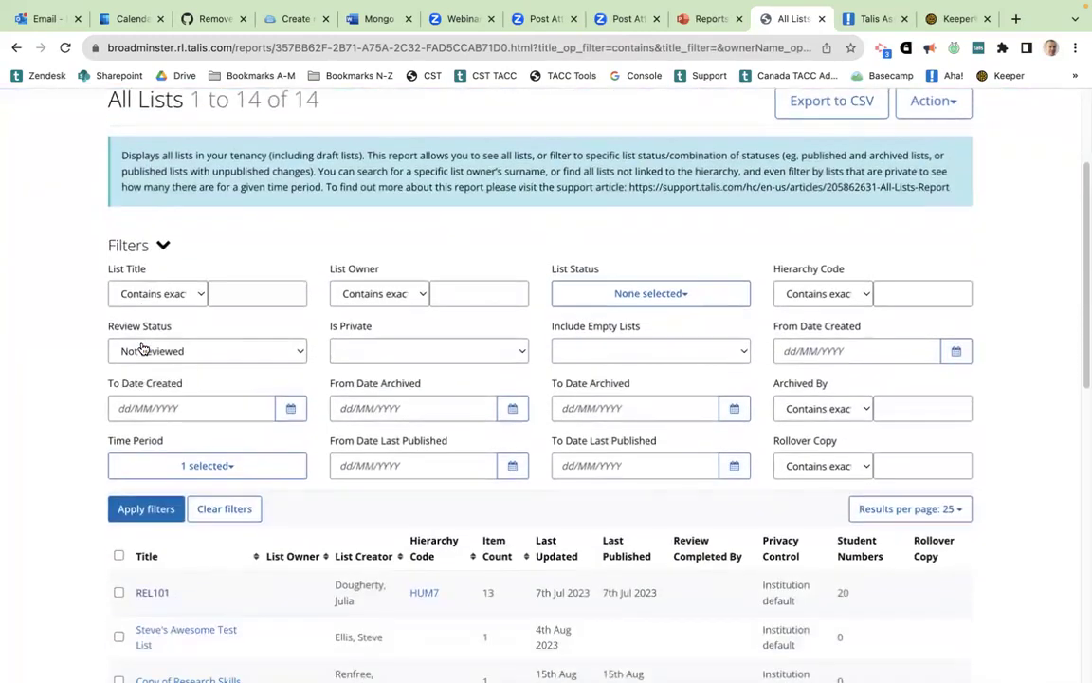
pyautogui.click(603, 296)
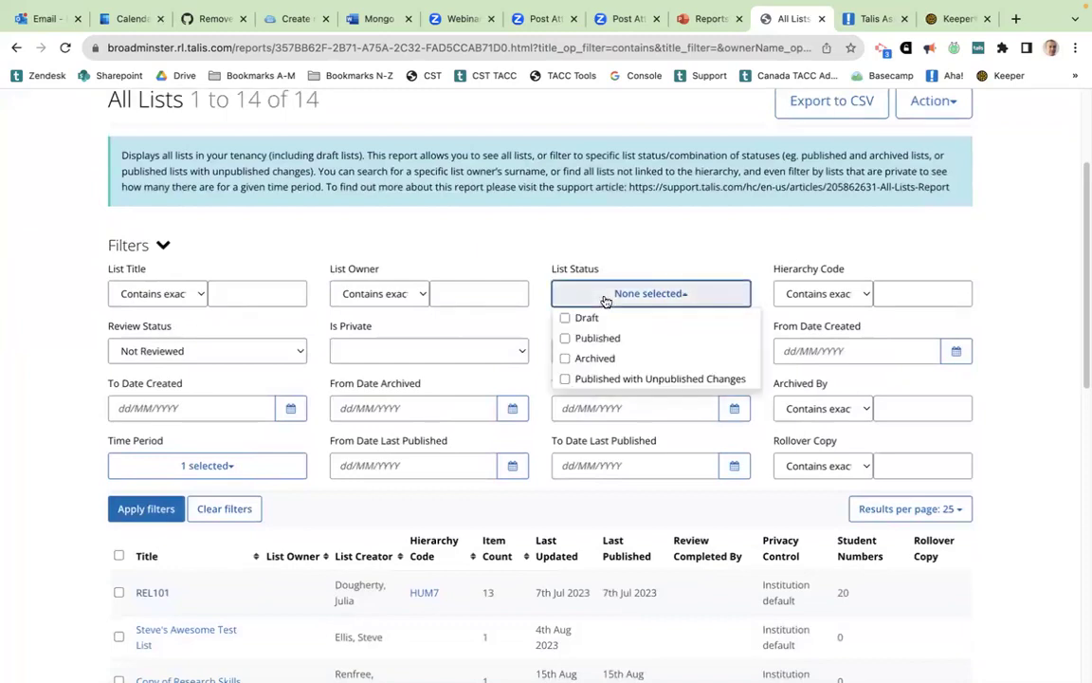
pyautogui.click(582, 341)
pyautogui.click(569, 378)
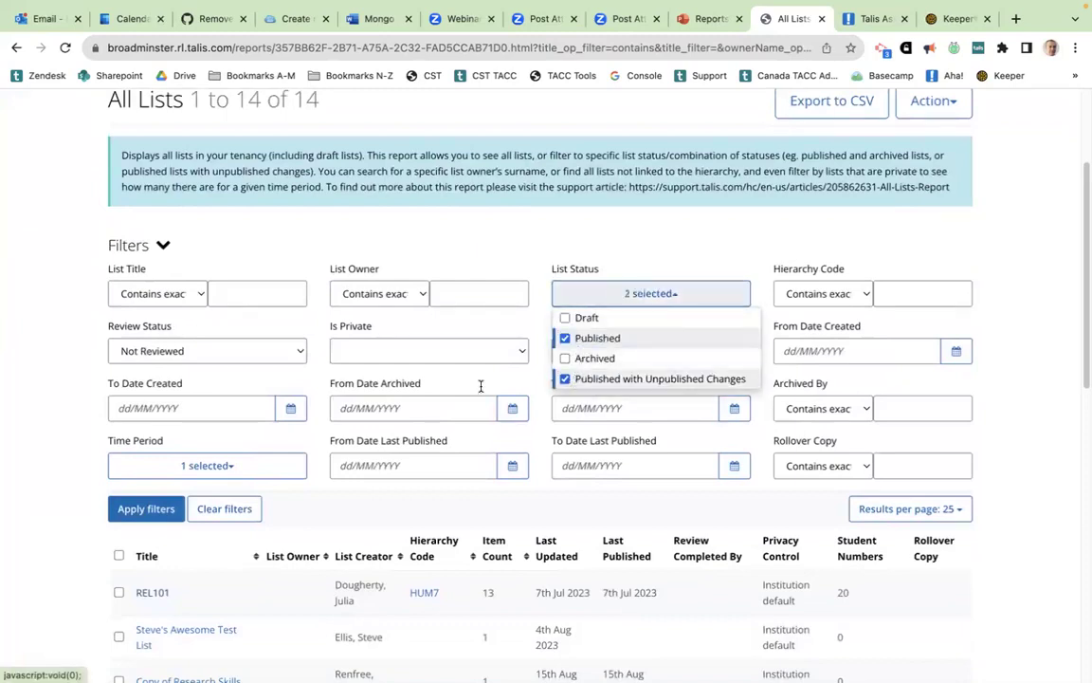
pyautogui.click(127, 515)
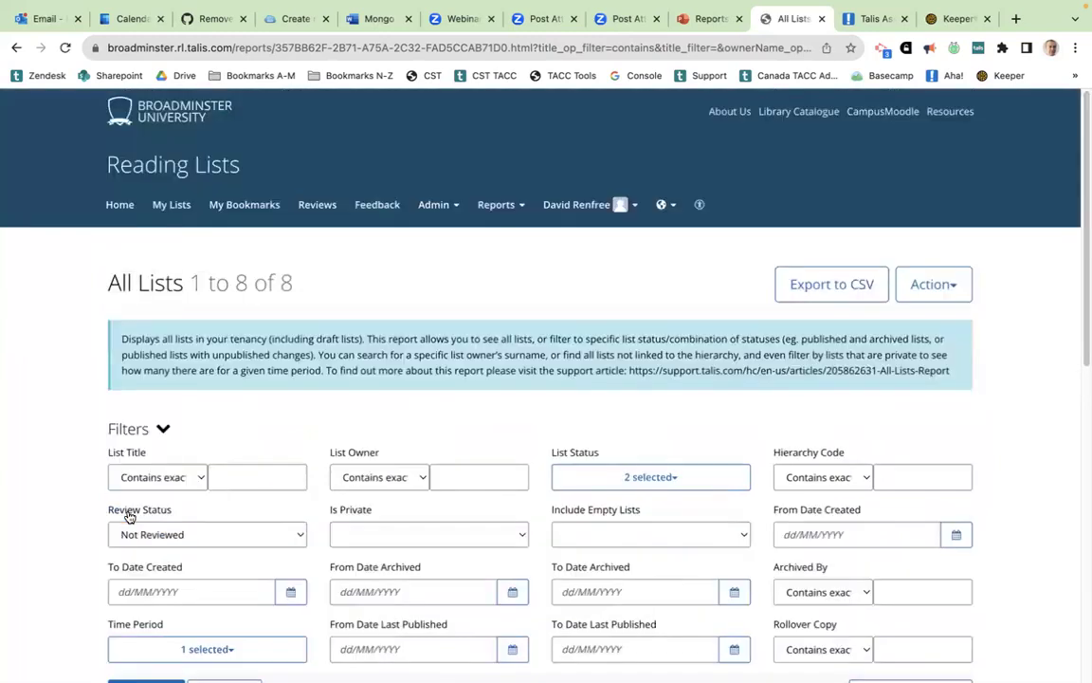
pyautogui.scroll(-5, 129, 517)
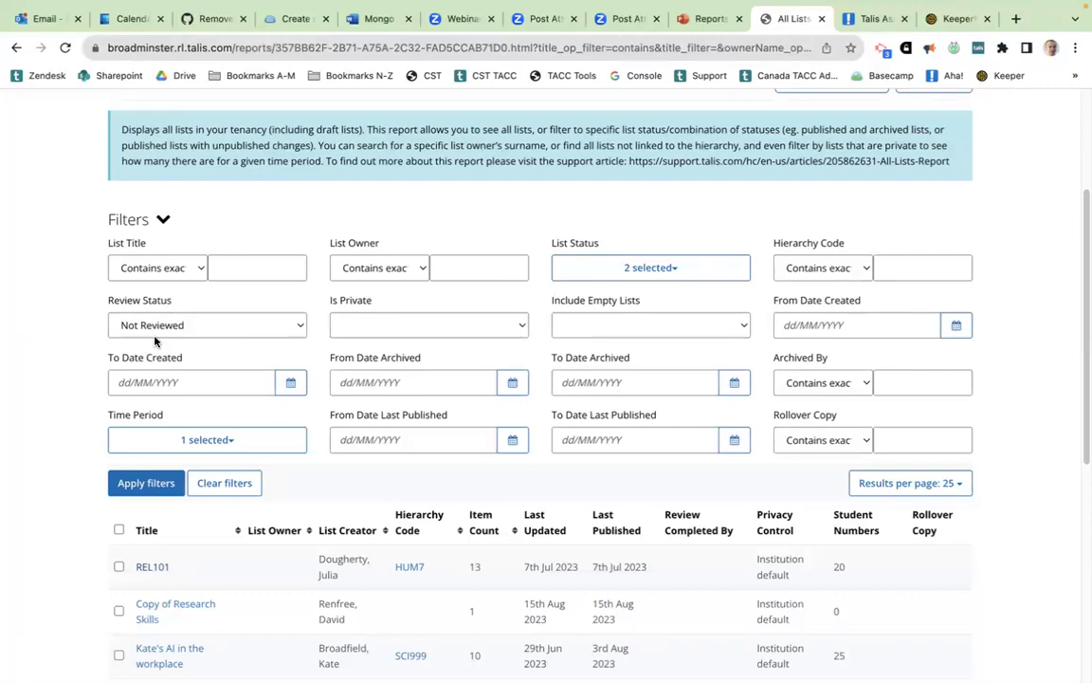
pyautogui.scroll(1, 154, 341)
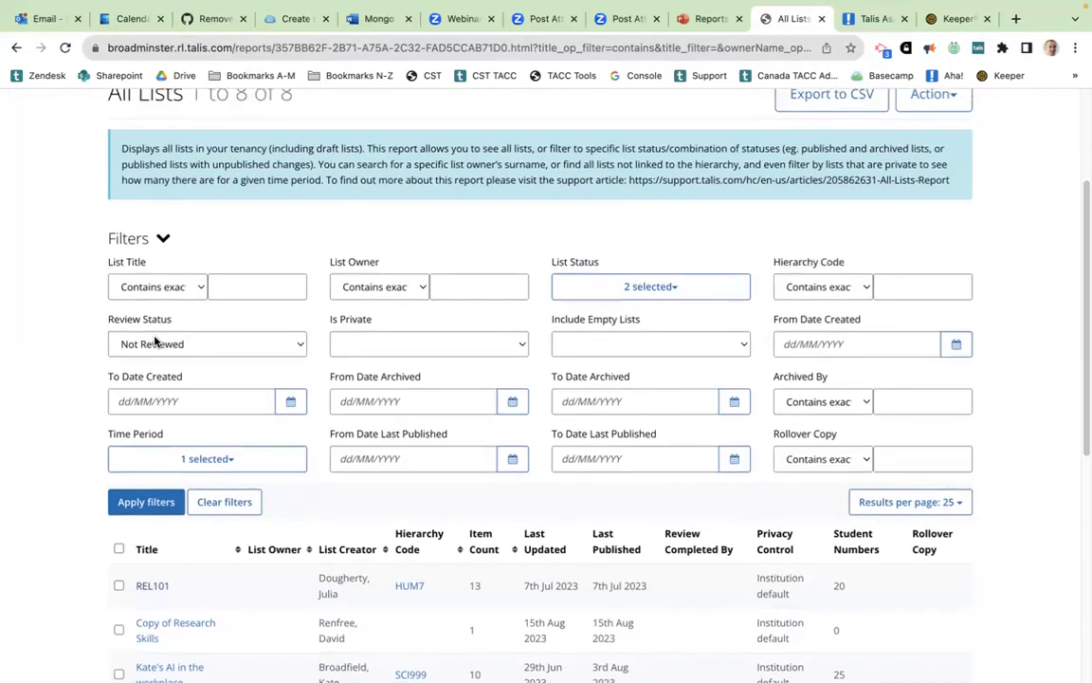
pyautogui.scroll(1, 155, 341)
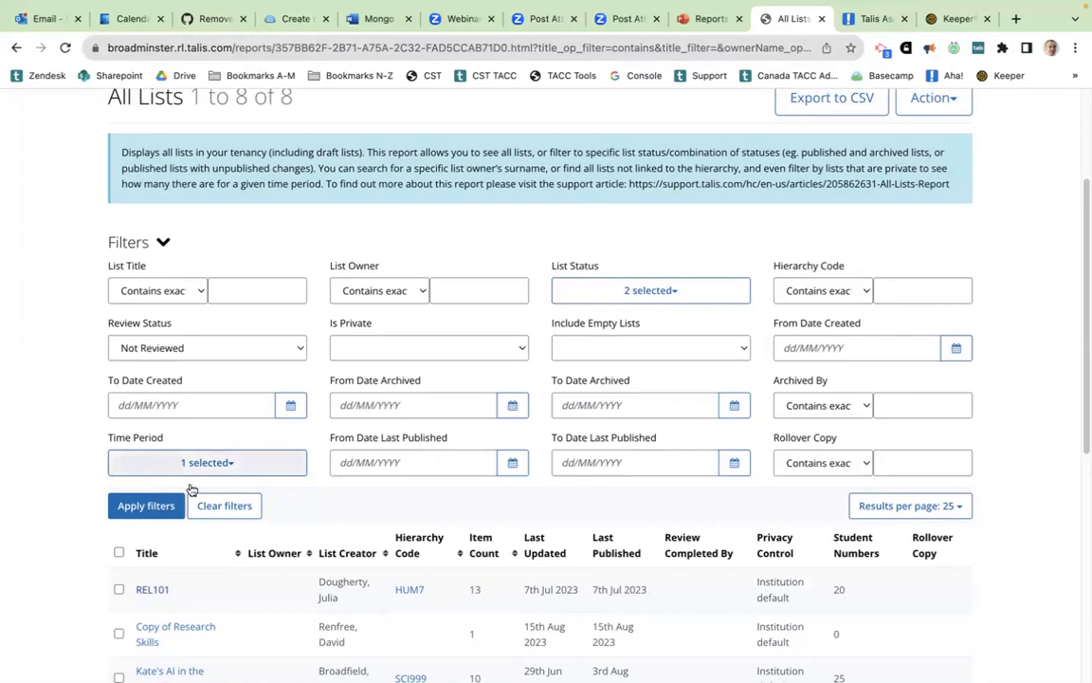
# - Replace the current filters with Is Private set to Private, apply it and view the matching lists
pyautogui.click(215, 507)
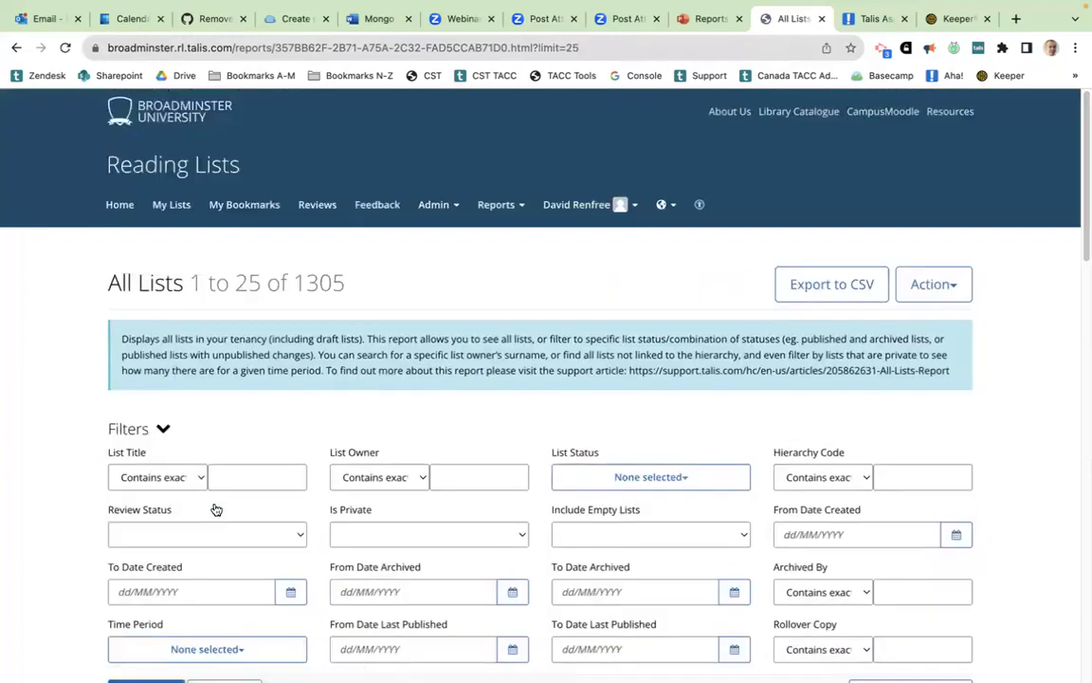
pyautogui.scroll(-3, 382, 354)
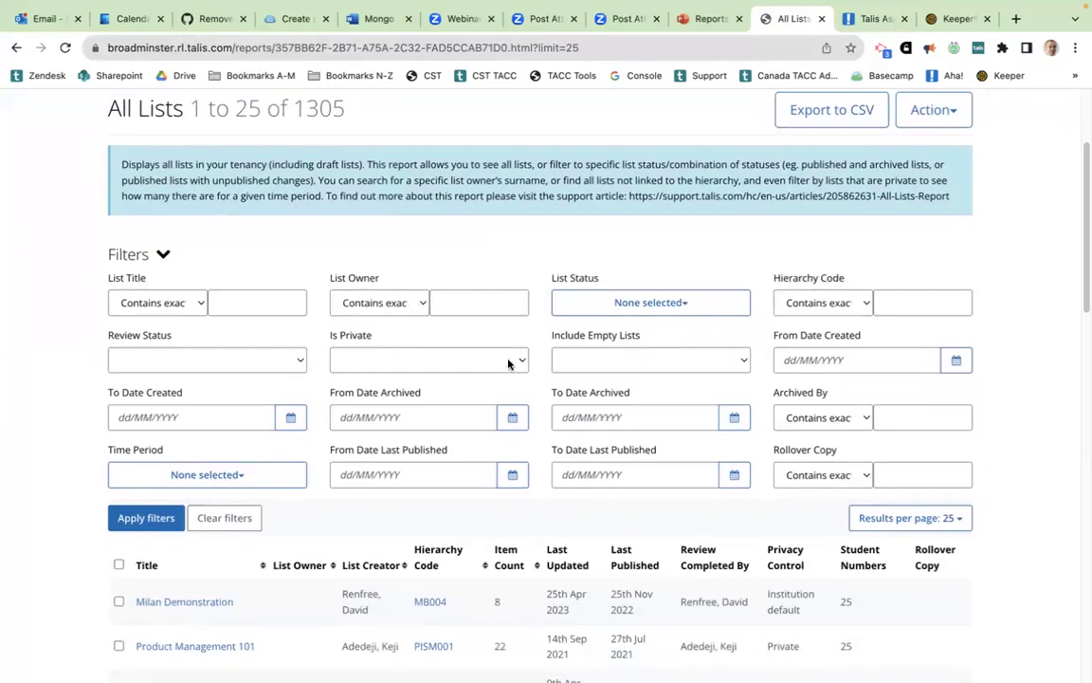
pyautogui.click(517, 363)
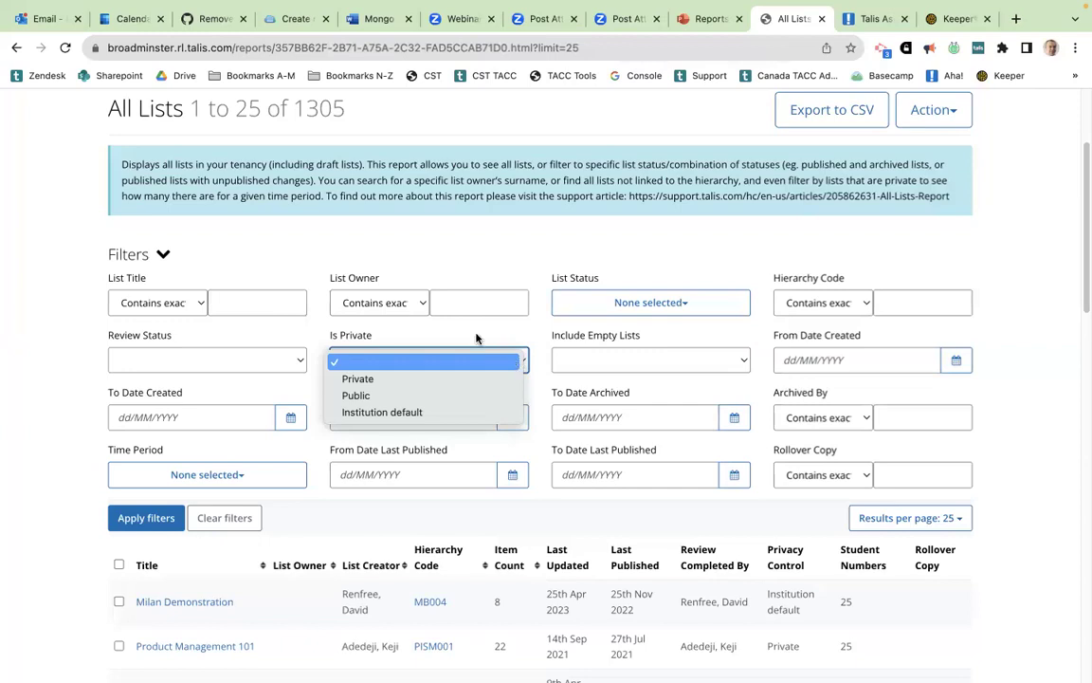
pyautogui.click(392, 380)
pyautogui.click(152, 517)
pyautogui.scroll(-5, 112, 417)
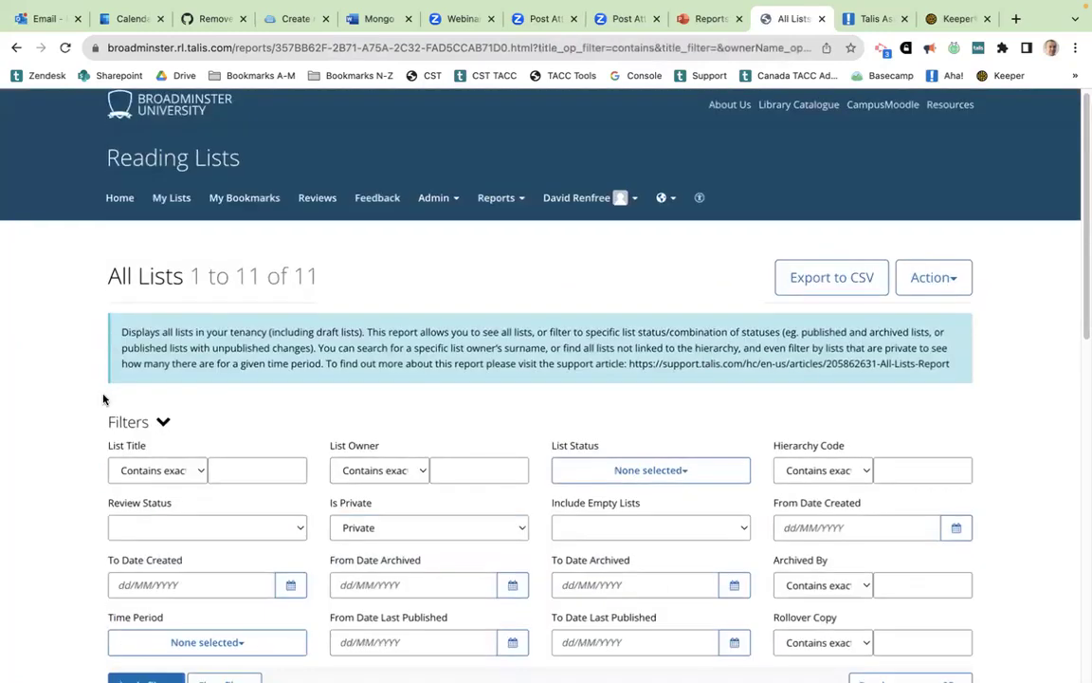
pyautogui.scroll(-1, 104, 399)
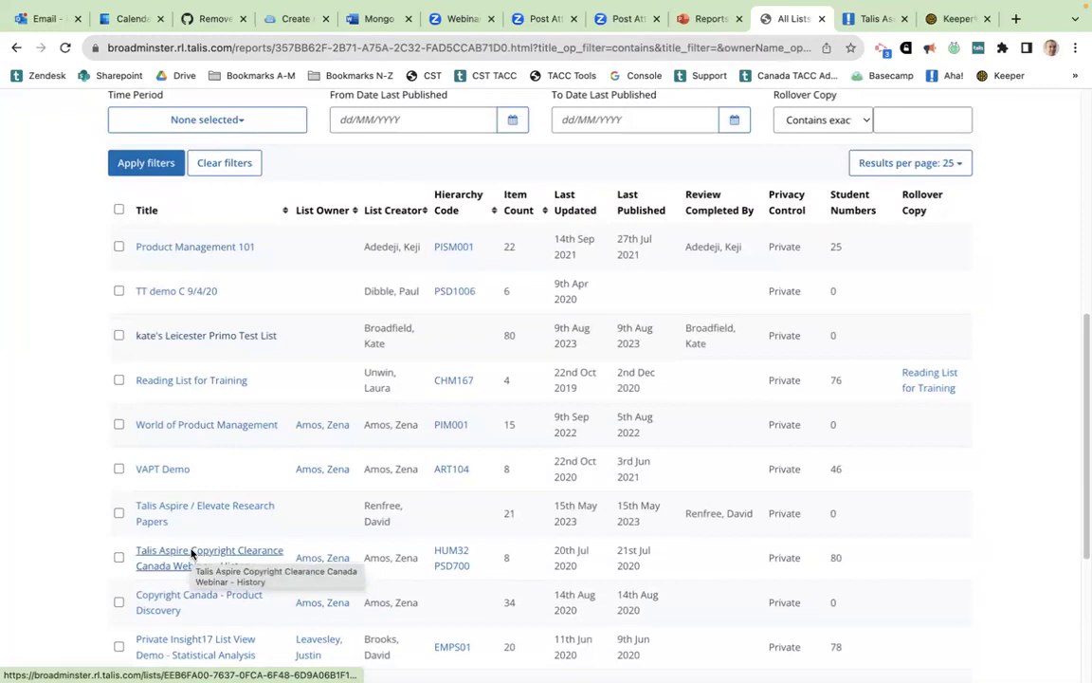
# - Change the Is Private filter to Public, apply it and view the matching lists
pyautogui.scroll(3, 189, 555)
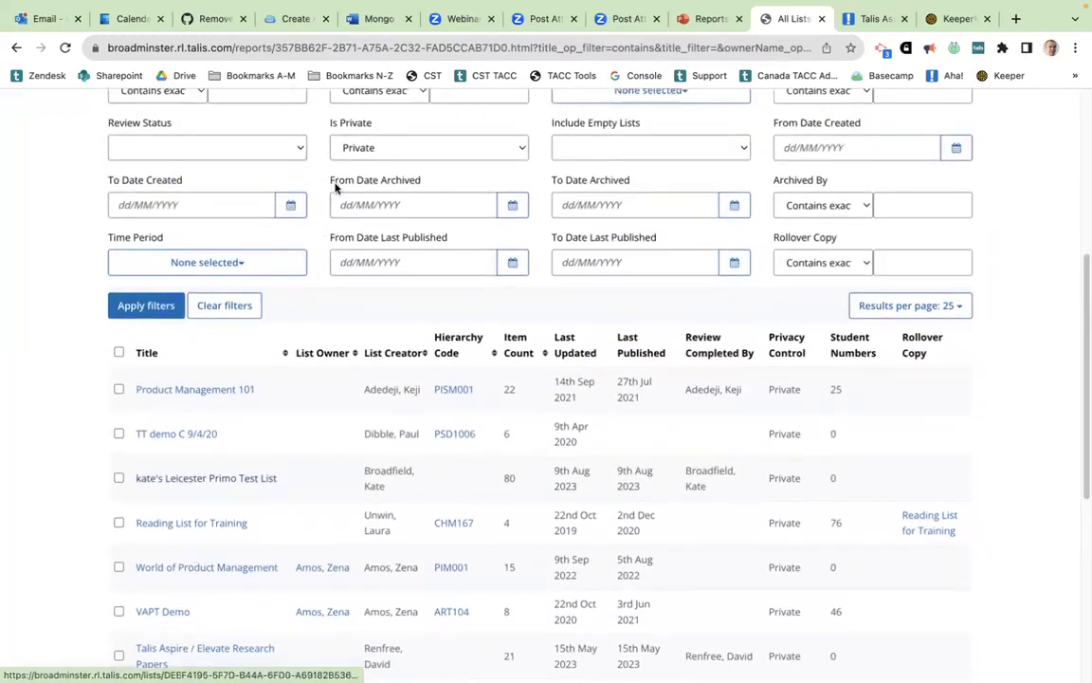
pyautogui.click(383, 150)
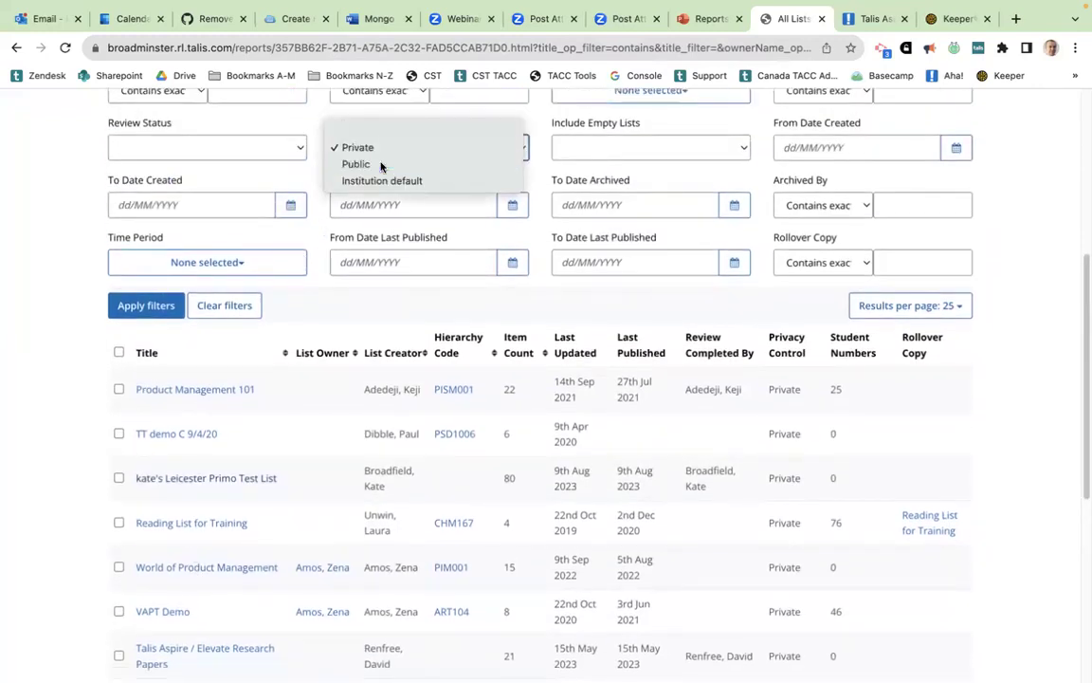
pyautogui.click(380, 165)
pyautogui.click(136, 311)
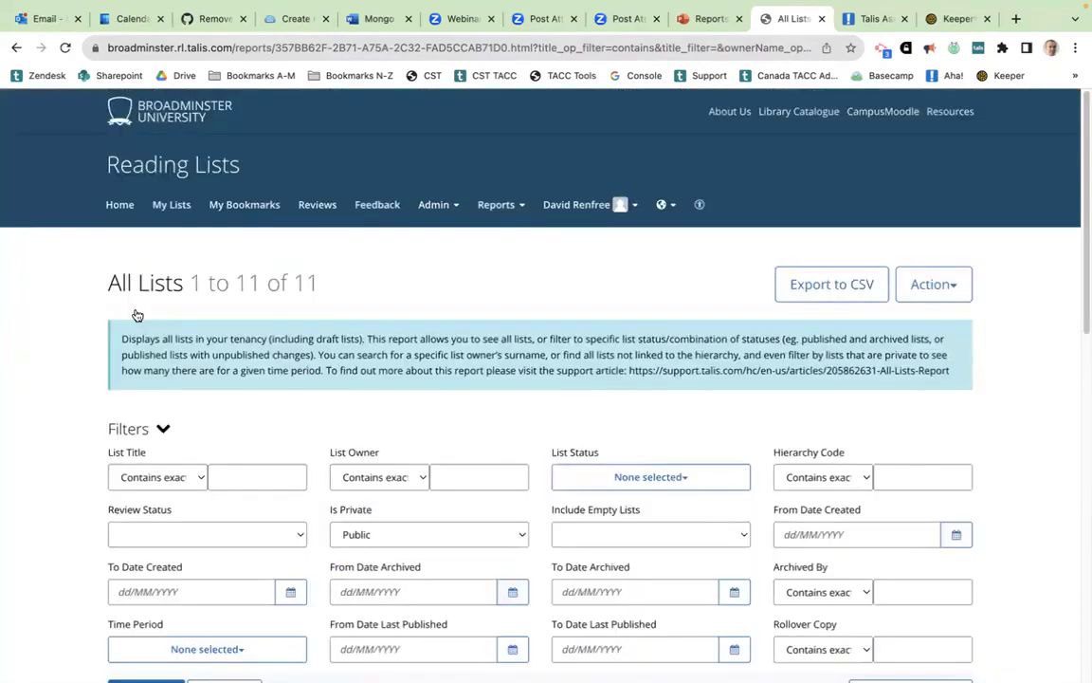
pyautogui.scroll(-4, 136, 315)
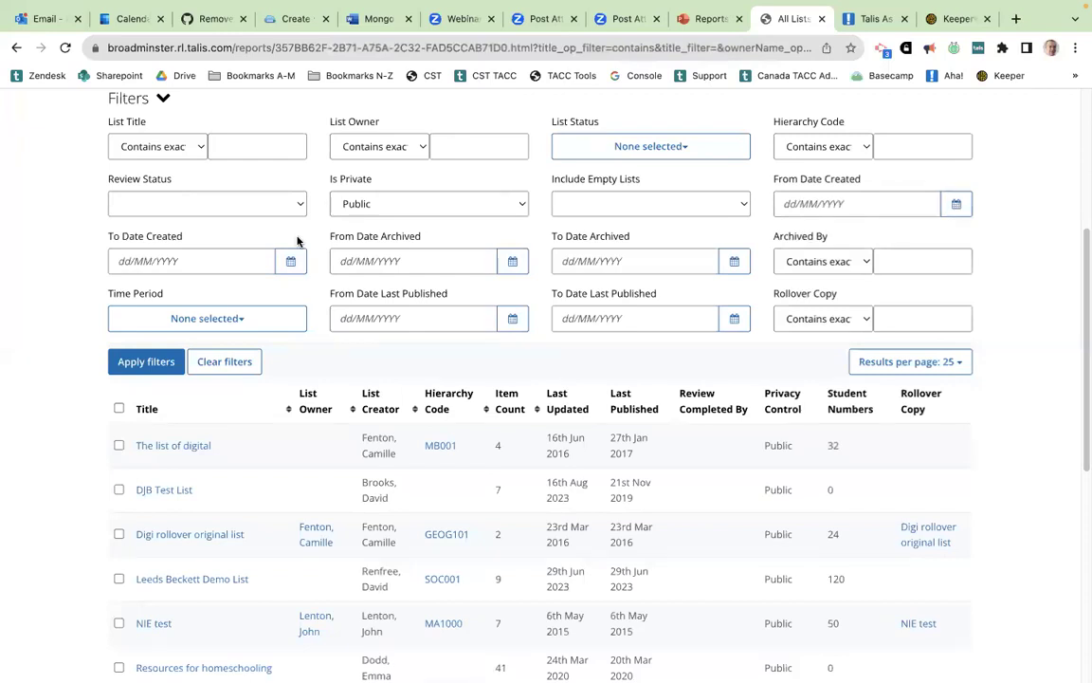
# - Clear the Public filter and select only the 2023/24 time period for the All Lists report
pyautogui.click(227, 364)
pyautogui.scroll(-3, 349, 137)
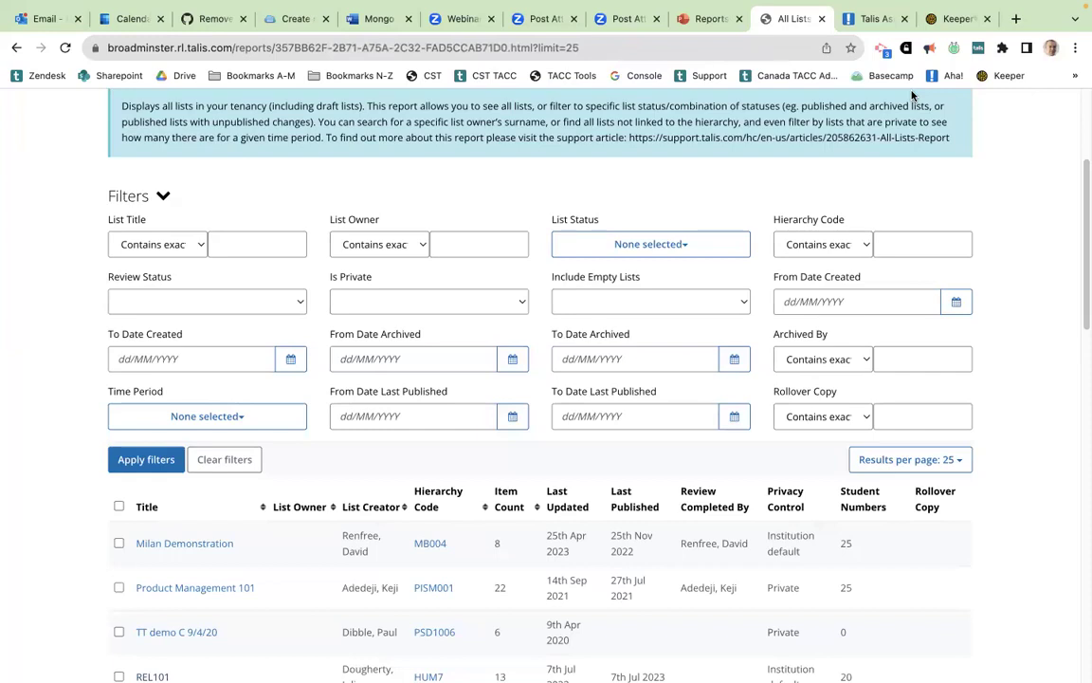
pyautogui.scroll(-1, 320, 181)
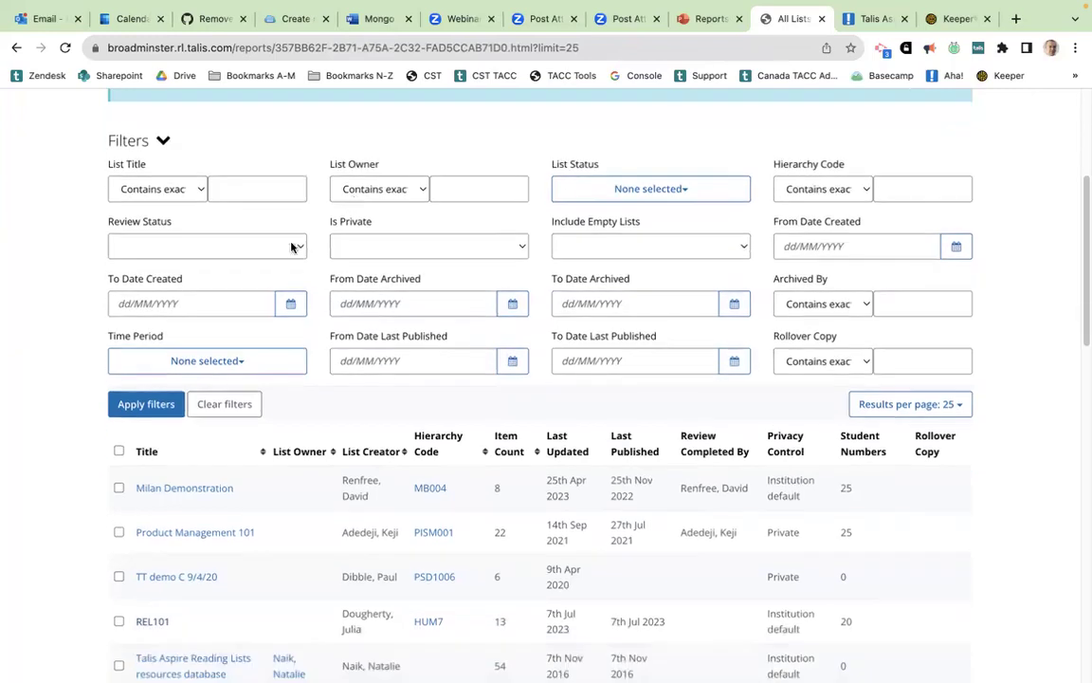
pyautogui.click(187, 360)
pyautogui.scroll(-2, 185, 360)
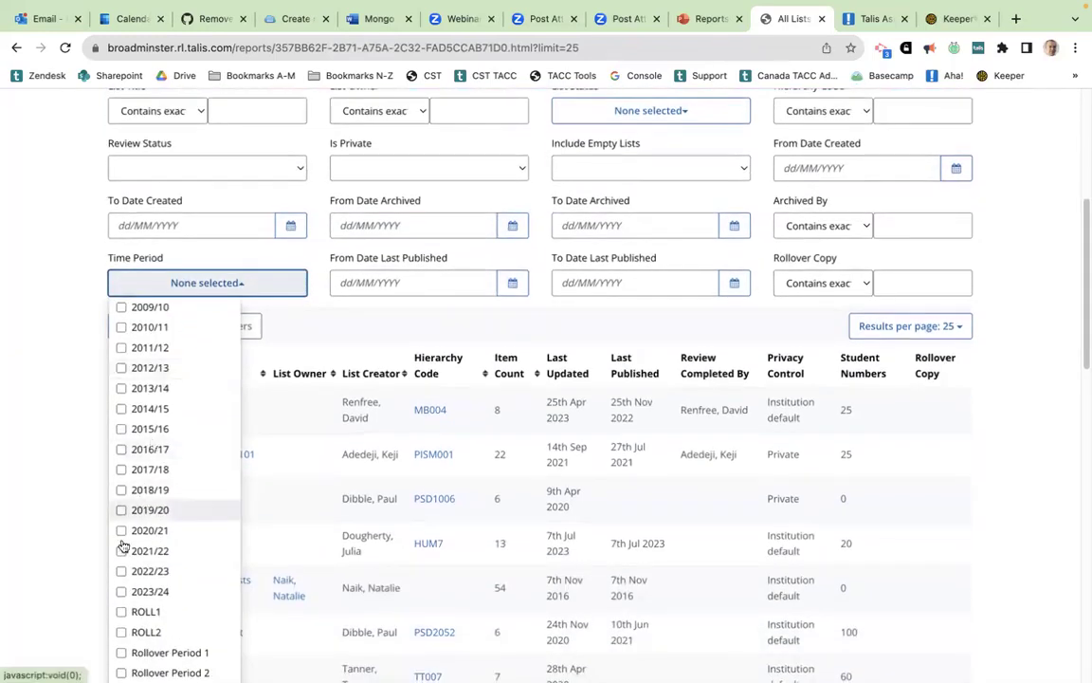
pyautogui.click(121, 590)
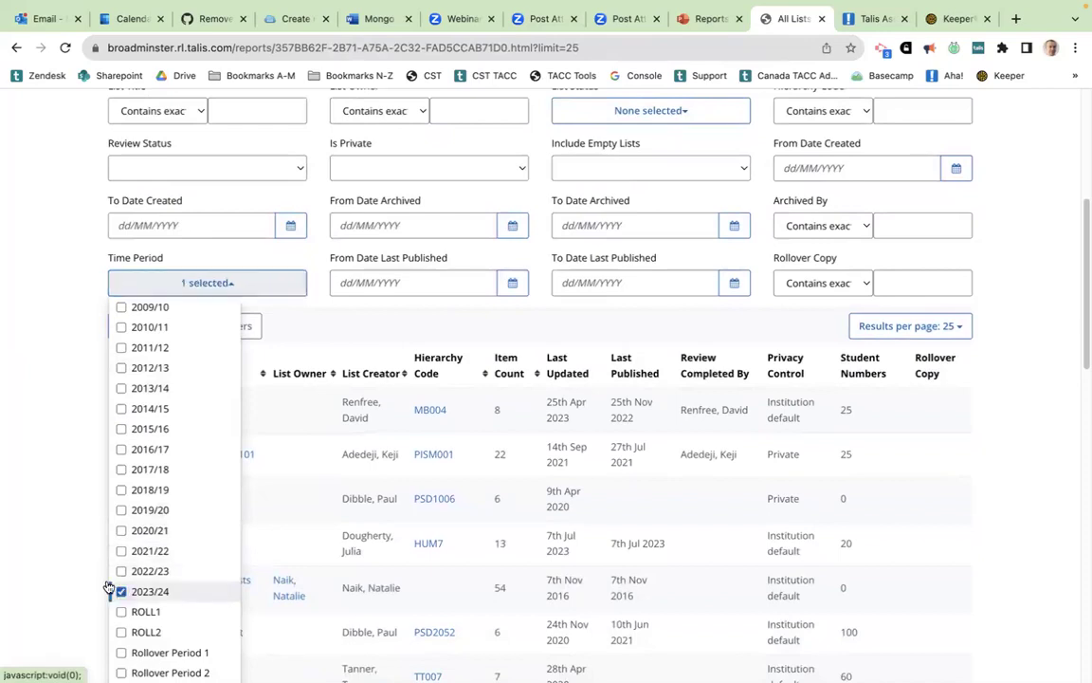
pyautogui.click(14, 393)
pyautogui.scroll(2, 12, 390)
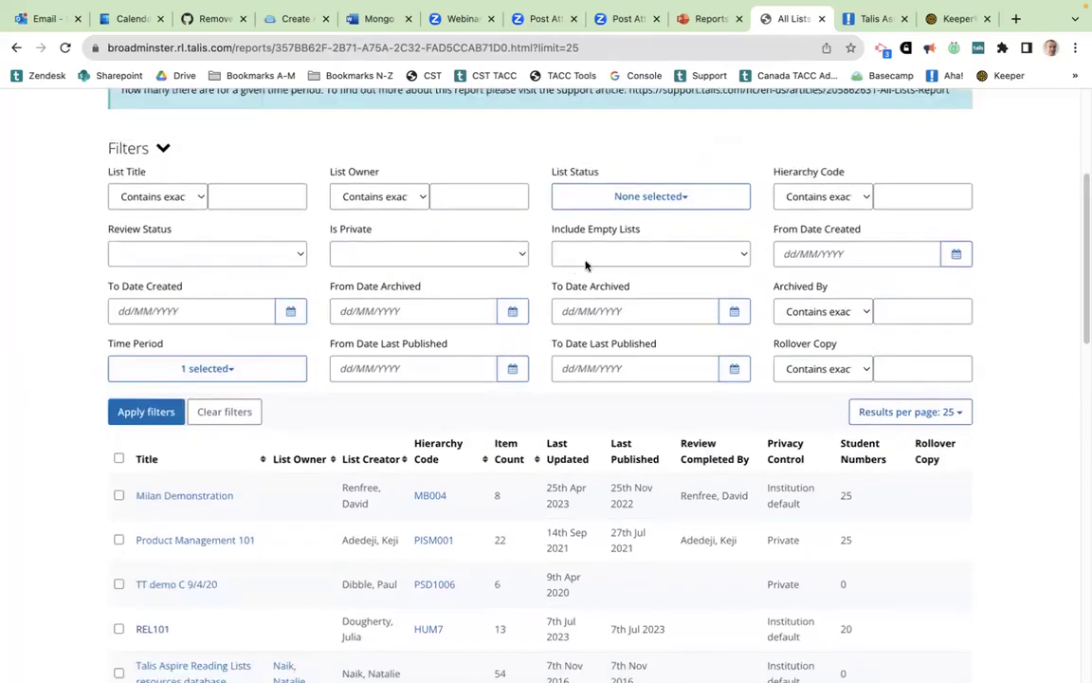
# - Set the Include Empty Lists filter to Empty lists only, apply it and view the matching lists
pyautogui.click(690, 253)
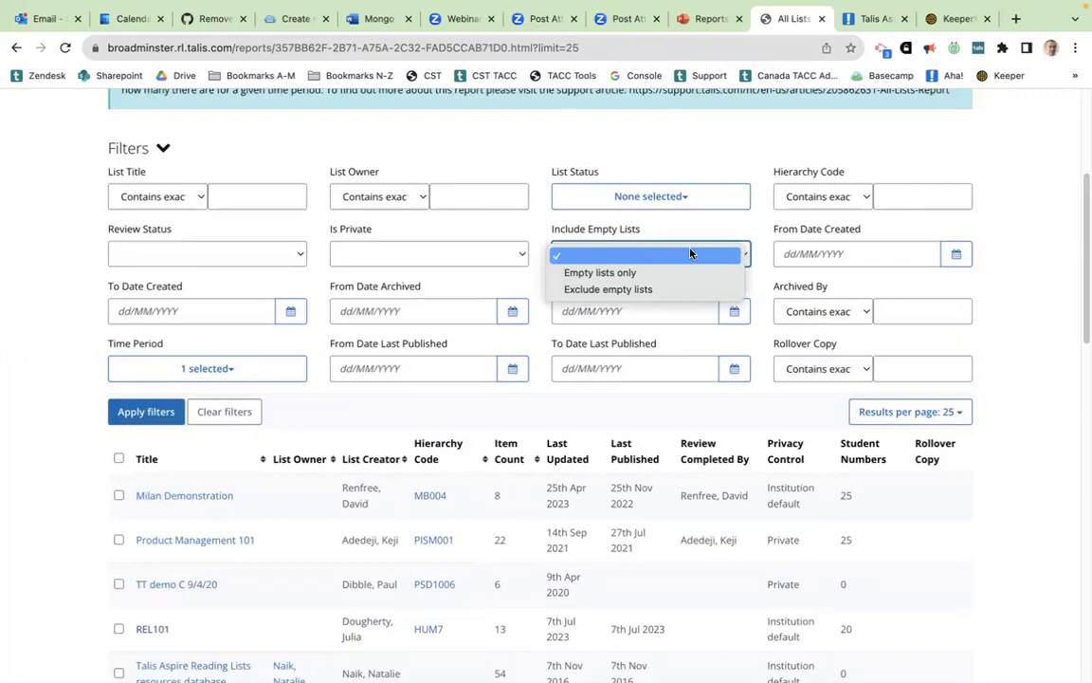
pyautogui.click(680, 273)
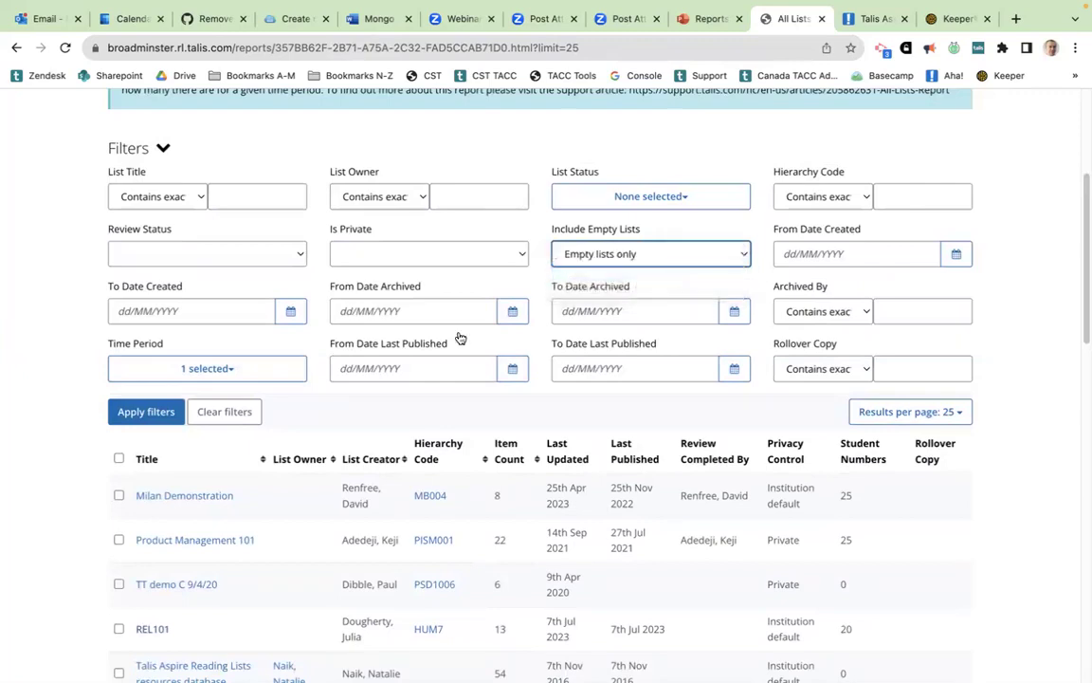
pyautogui.click(148, 423)
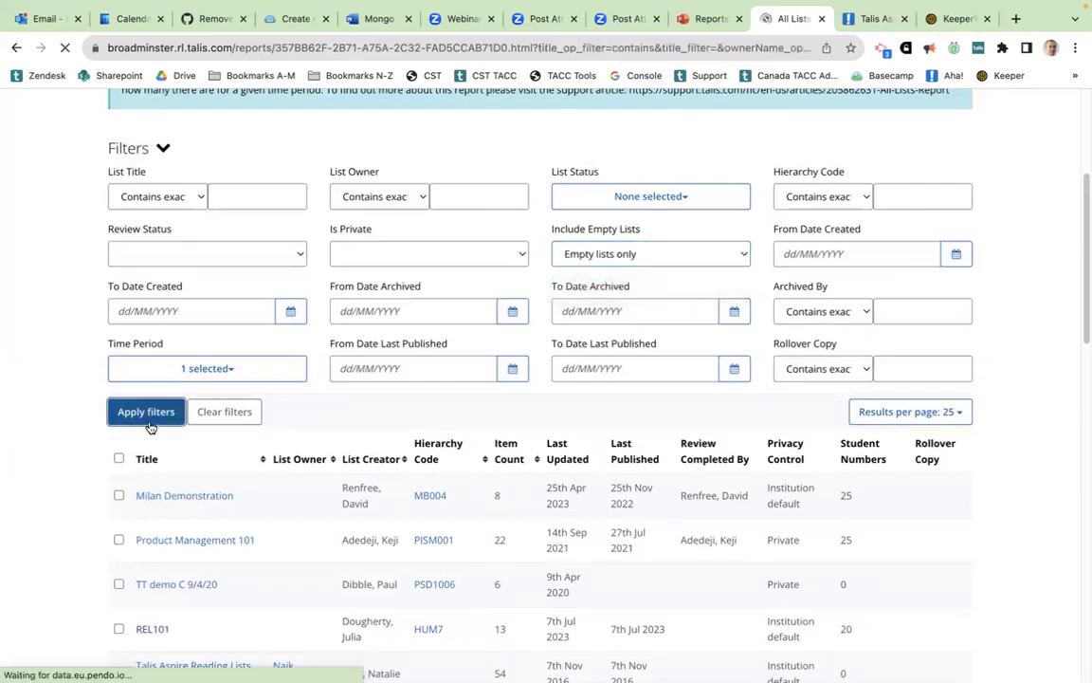
pyautogui.scroll(-5, 161, 291)
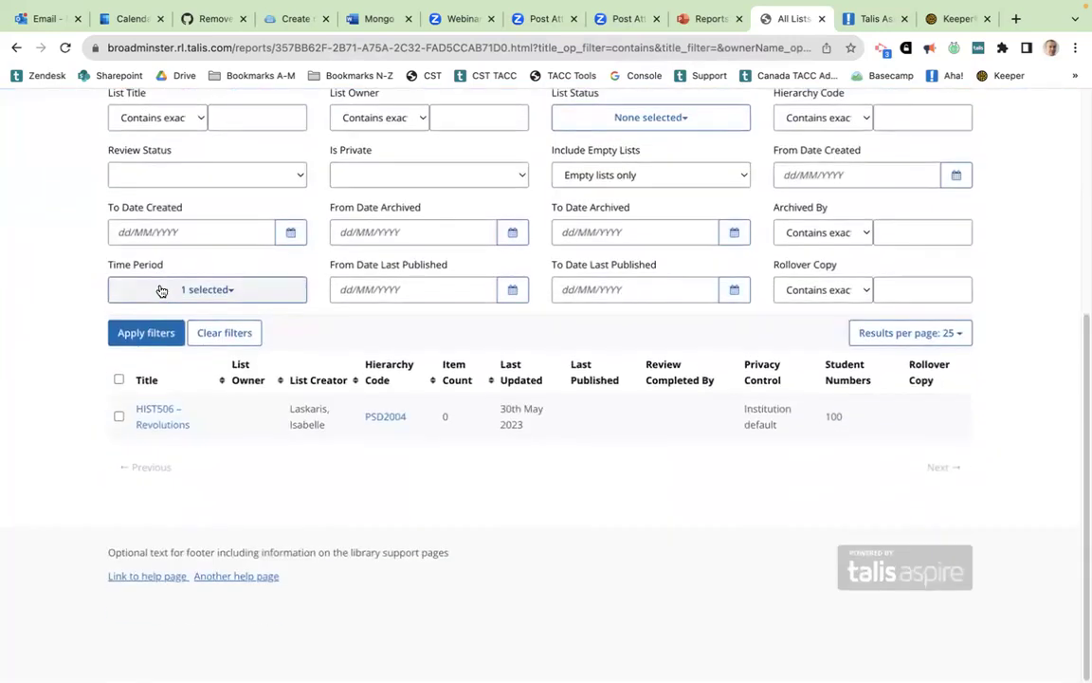
pyautogui.scroll(1, 161, 291)
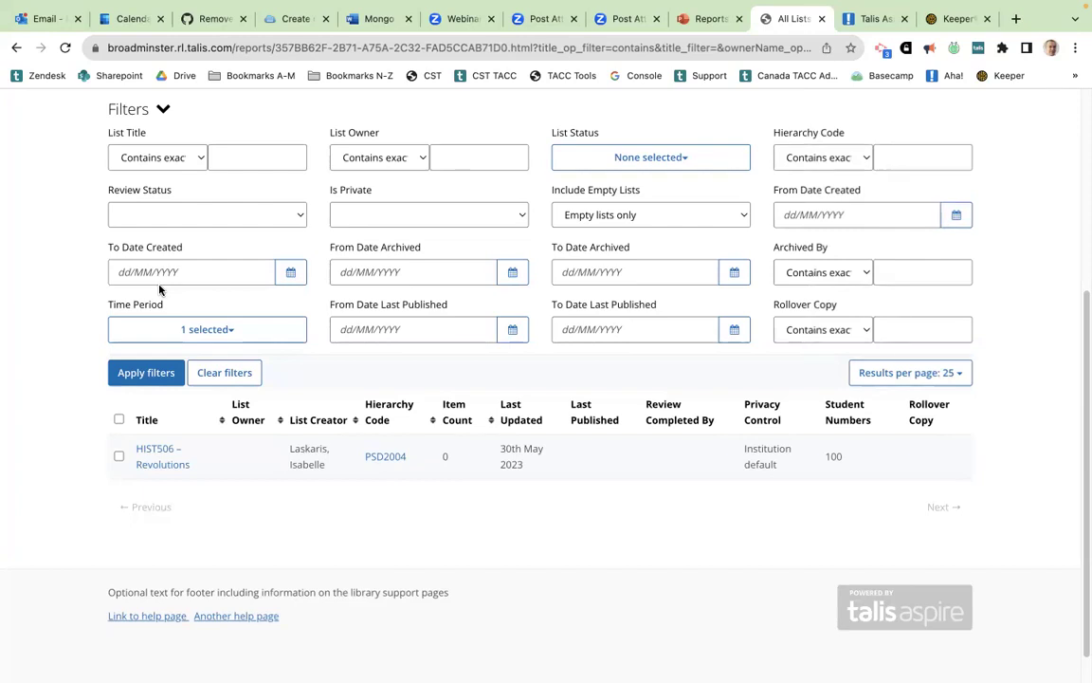
# - Clear the empty-lists filters and select only the 2022/23 time period for the All Lists report
pyautogui.click(214, 373)
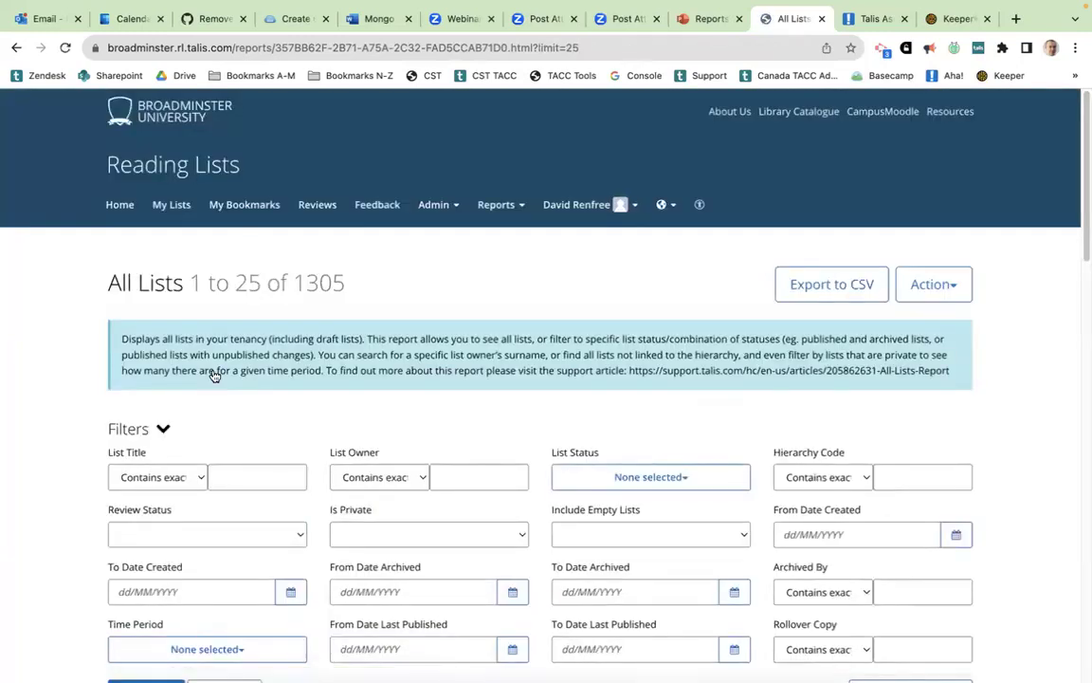
pyautogui.scroll(-3, 215, 376)
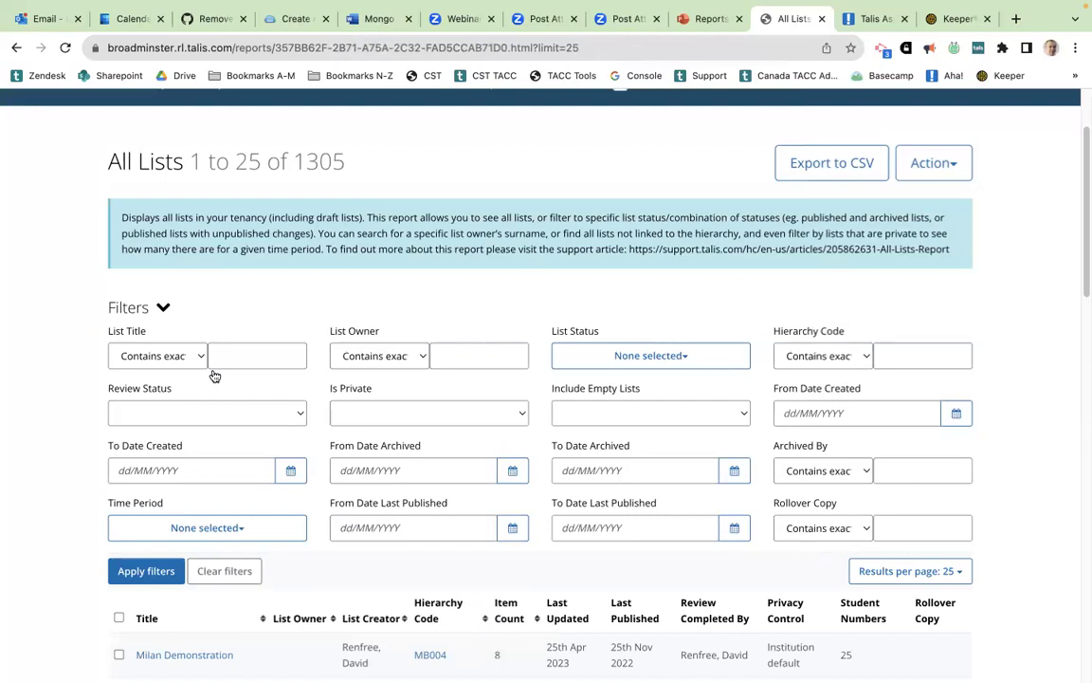
pyautogui.scroll(-2, 215, 376)
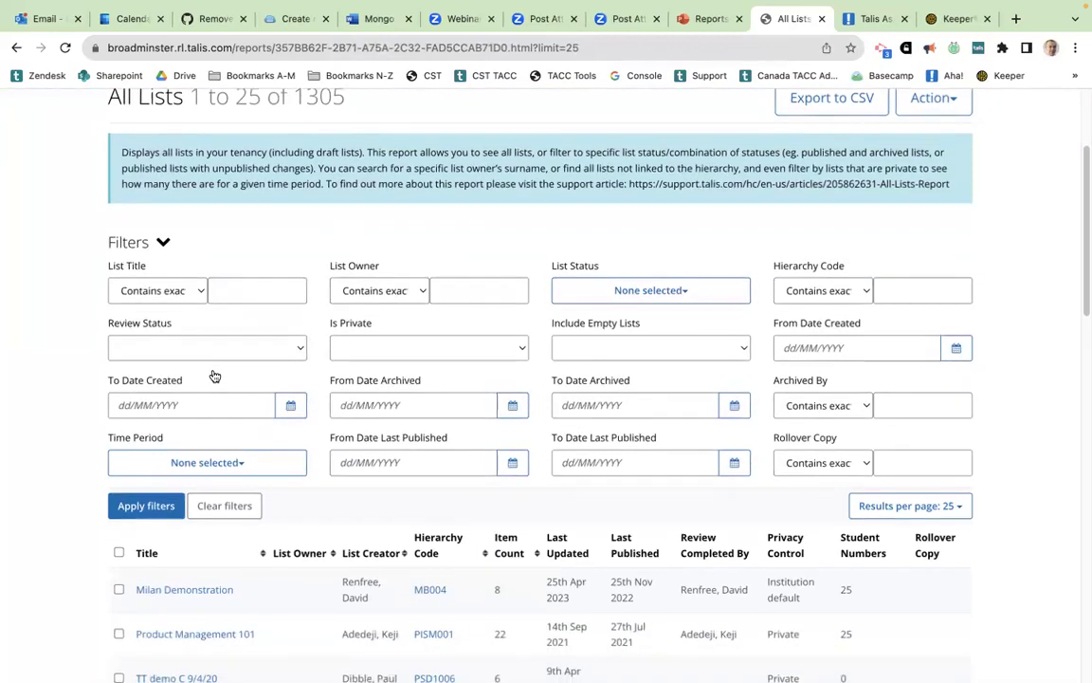
pyautogui.click(163, 465)
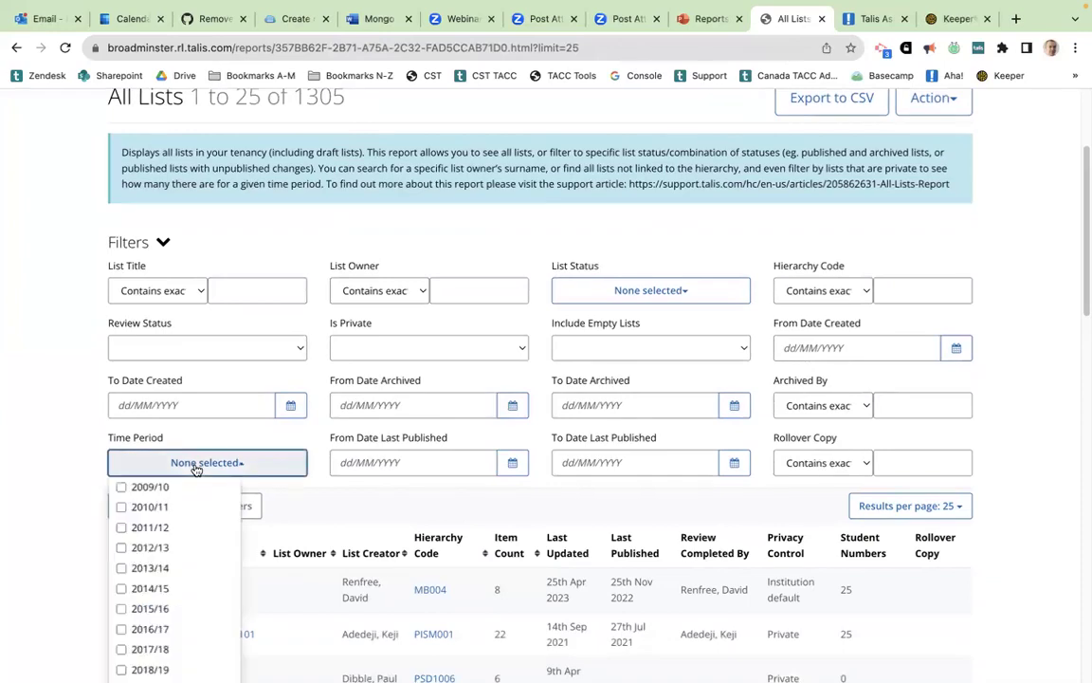
pyautogui.scroll(-4, 196, 469)
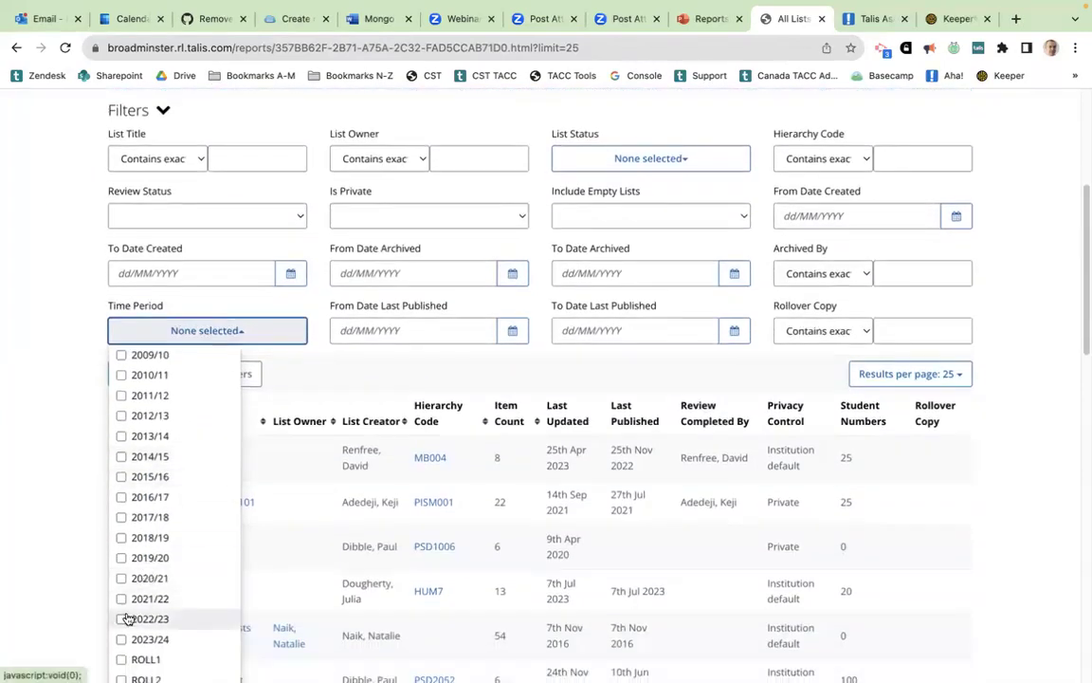
pyautogui.click(120, 619)
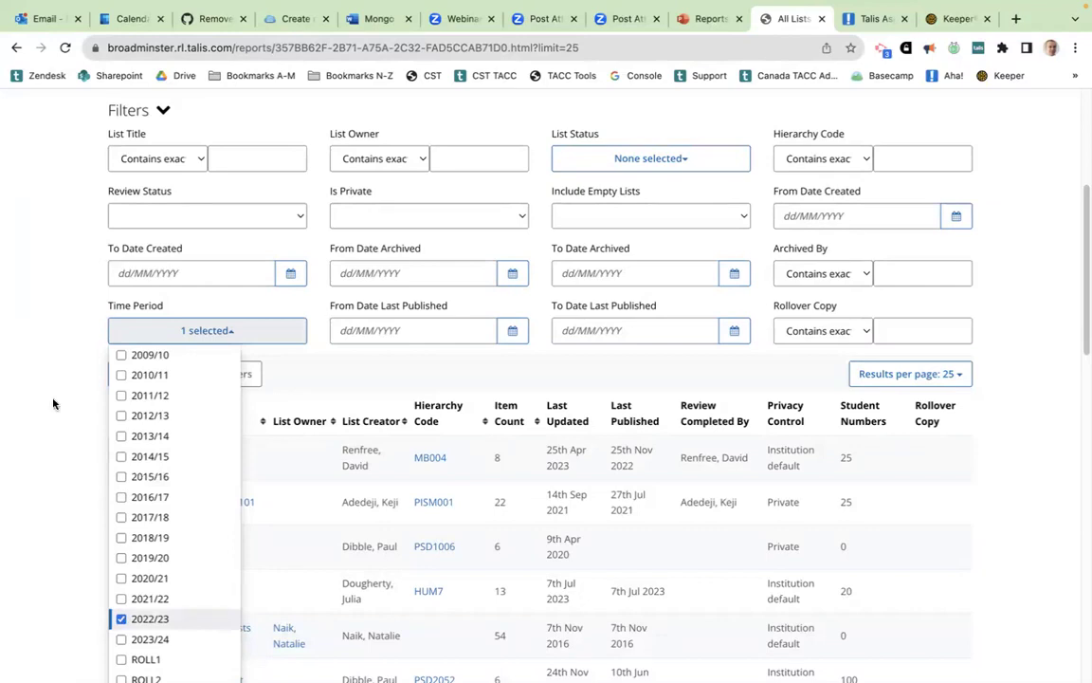
pyautogui.click(47, 366)
pyautogui.scroll(2, 49, 369)
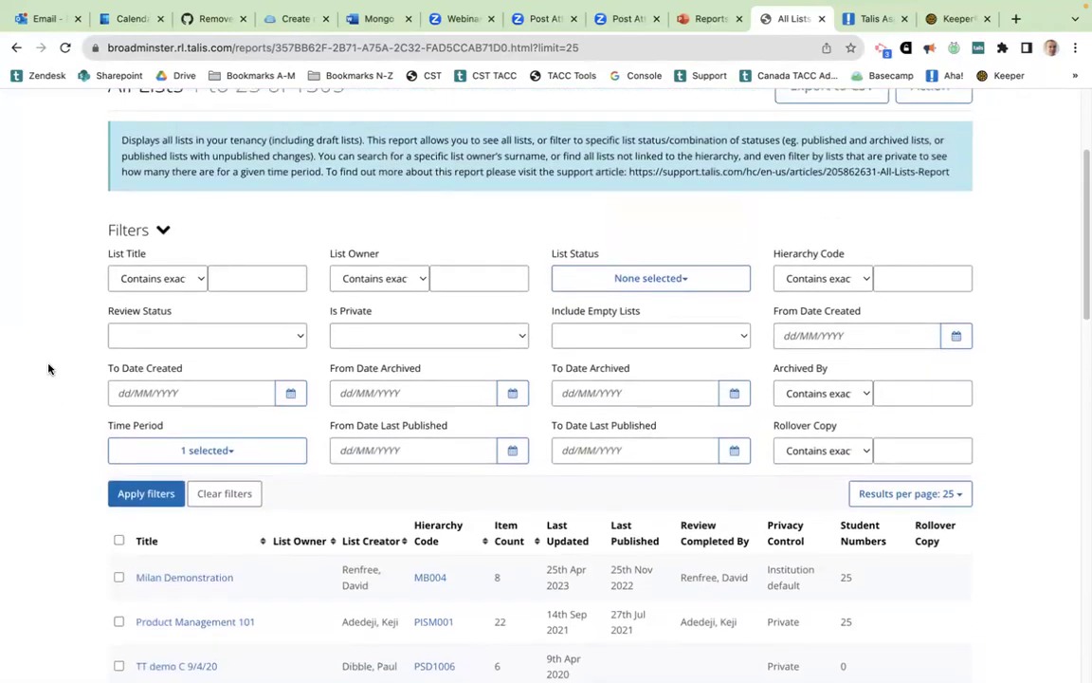
# - Set the Rollover Copy filter to Is empty, apply it with the selected time period and view the lists without a rollover copy
pyautogui.click(813, 455)
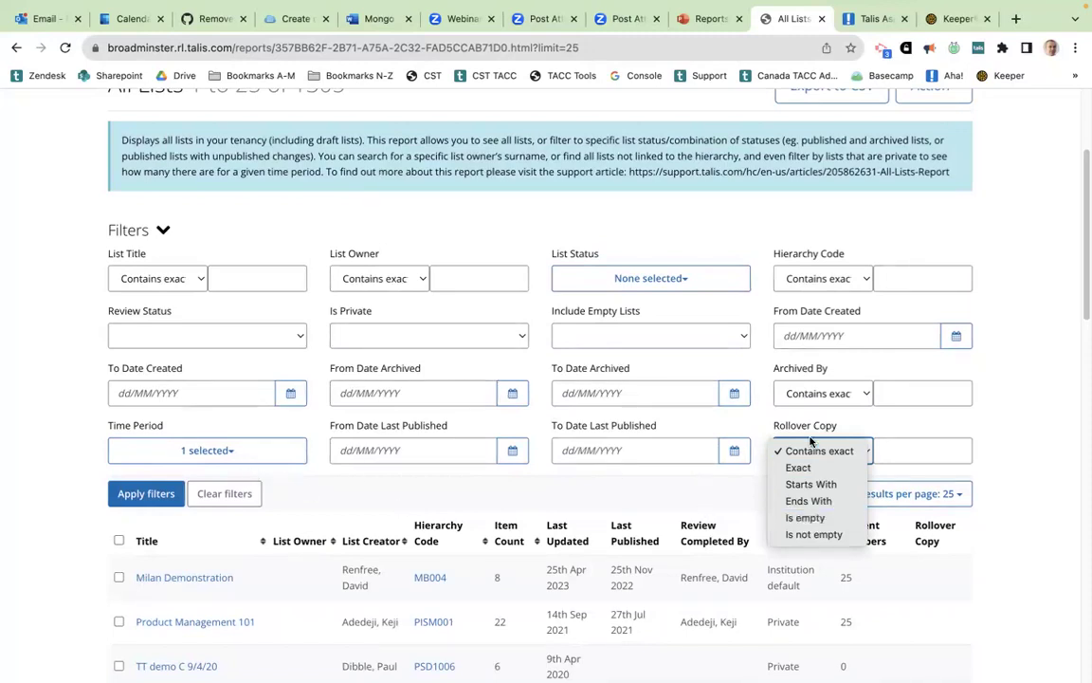
pyautogui.click(805, 517)
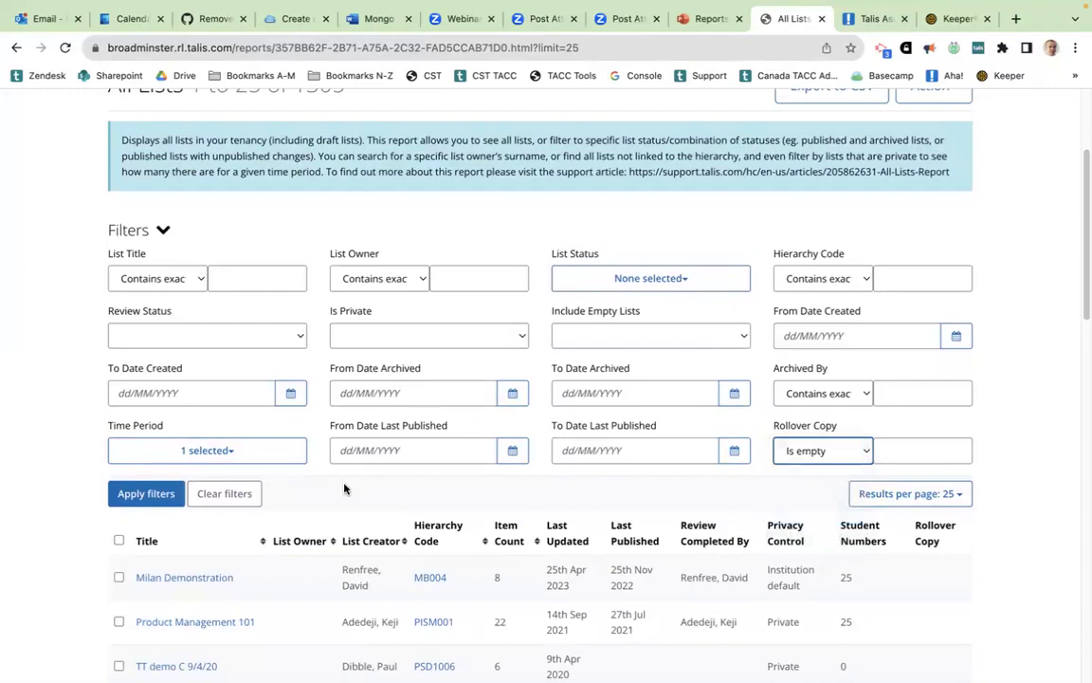
pyautogui.click(138, 494)
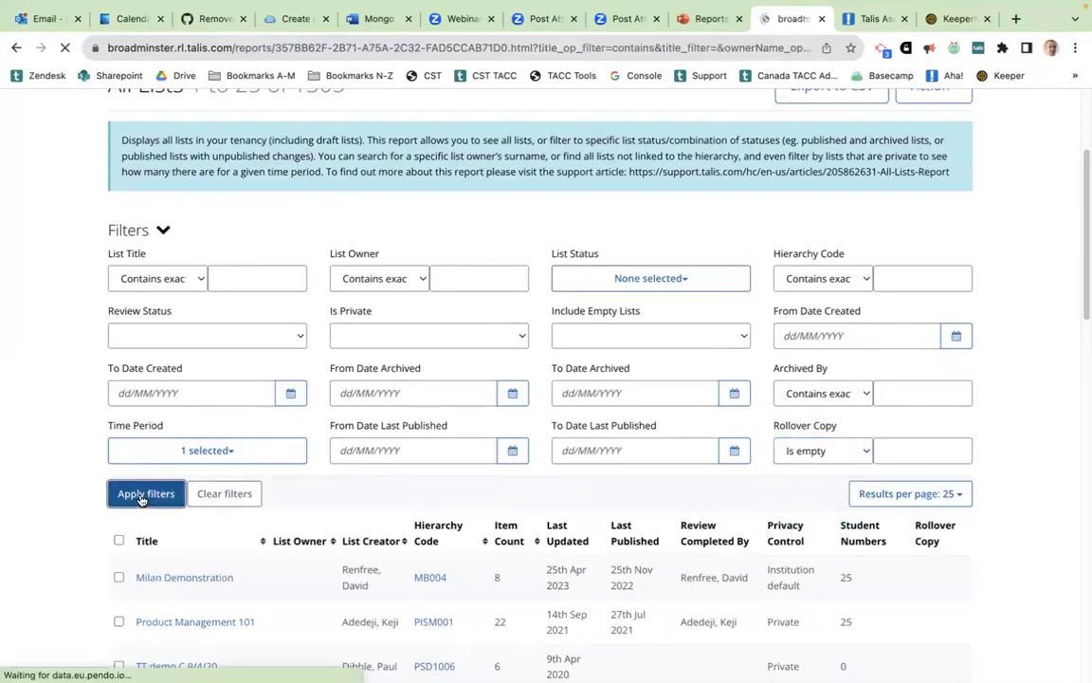
pyautogui.scroll(-5, 349, 309)
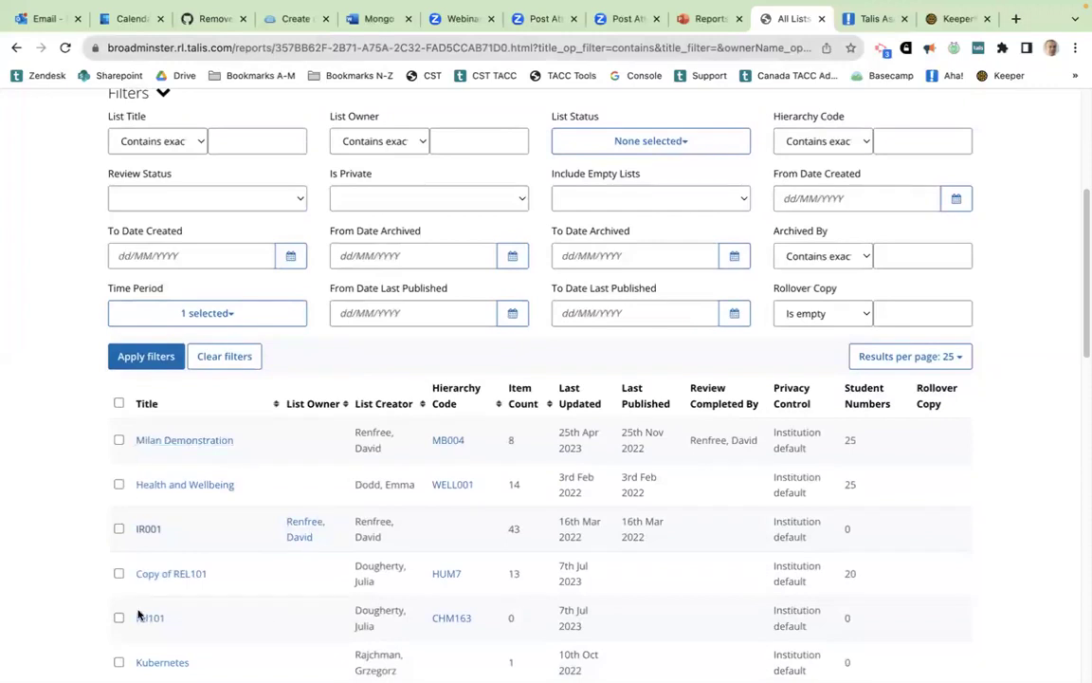
pyautogui.scroll(-2, 765, 483)
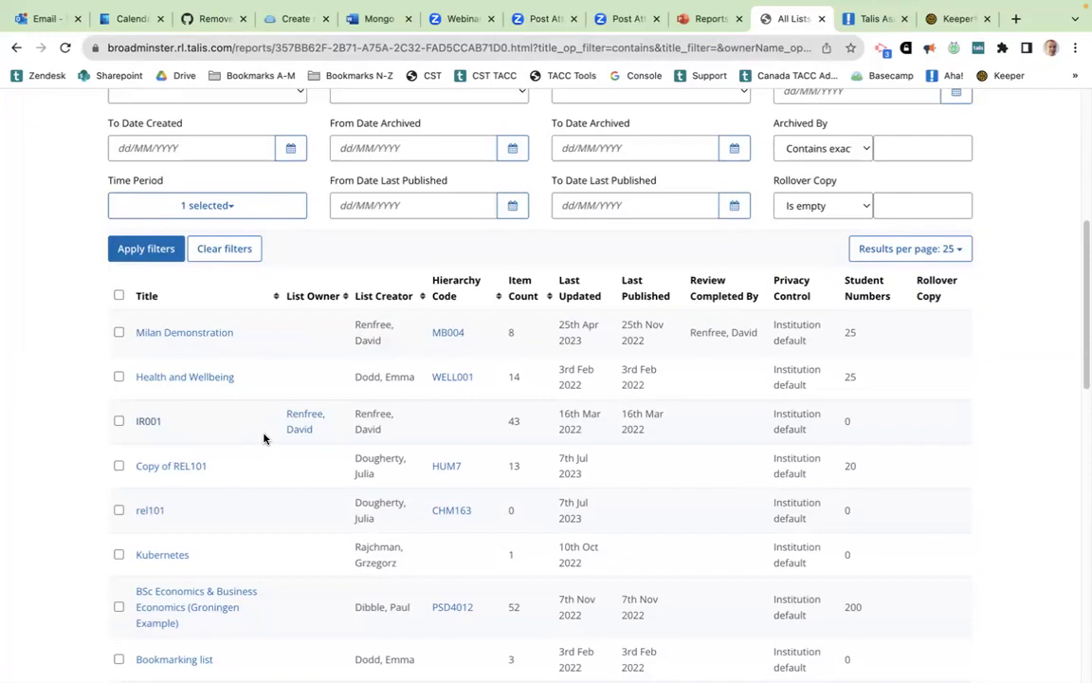
pyautogui.scroll(1, 264, 438)
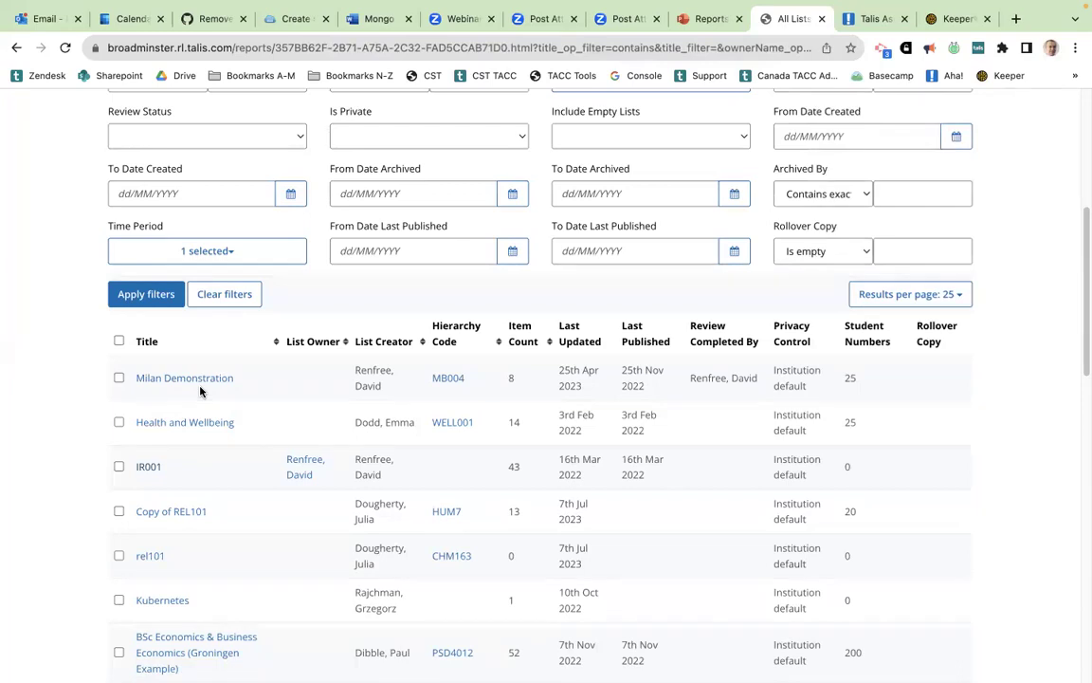
pyautogui.scroll(5, 200, 392)
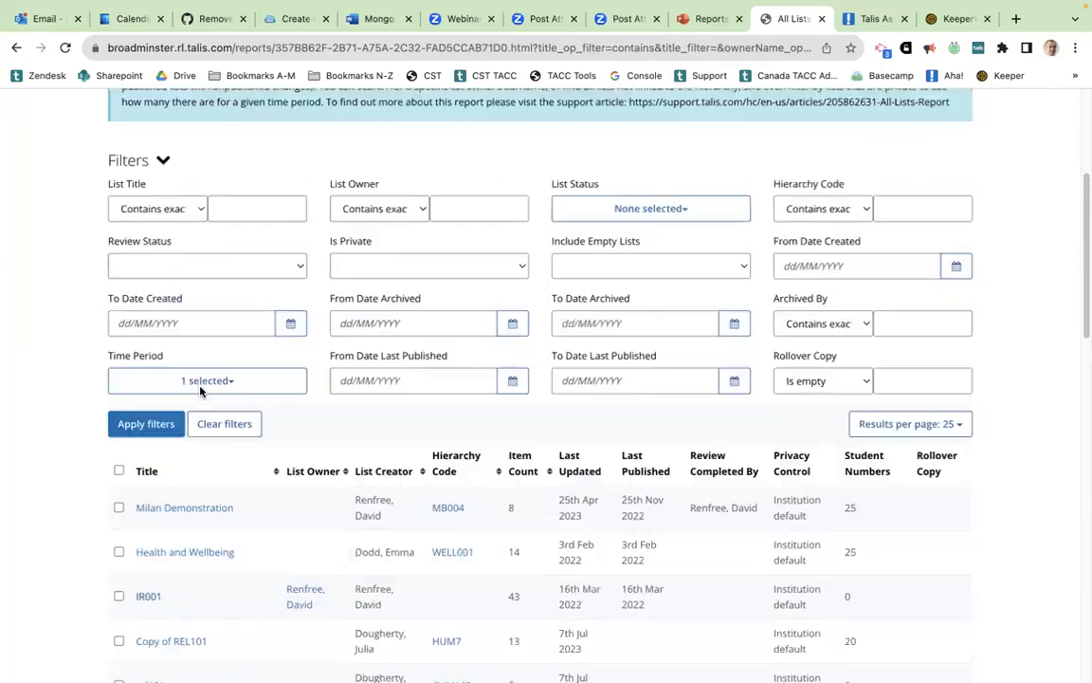
# - Open the All User Profiles report, filter it to the System administrator Aspire role and look through the matching users
pyautogui.click(507, 219)
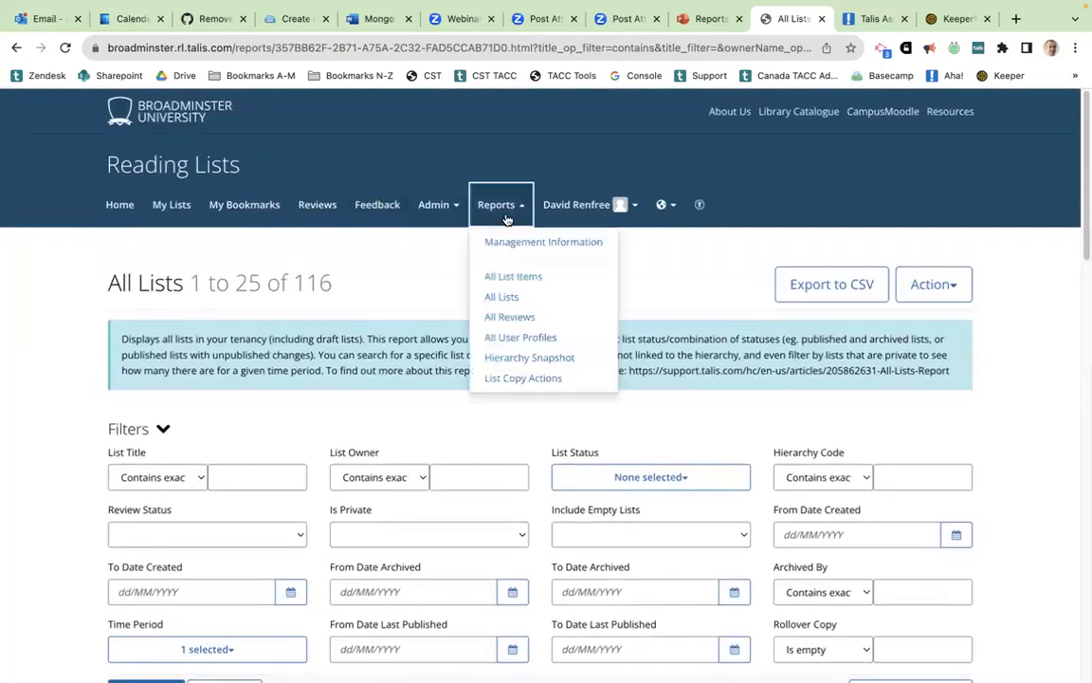
pyautogui.click(506, 336)
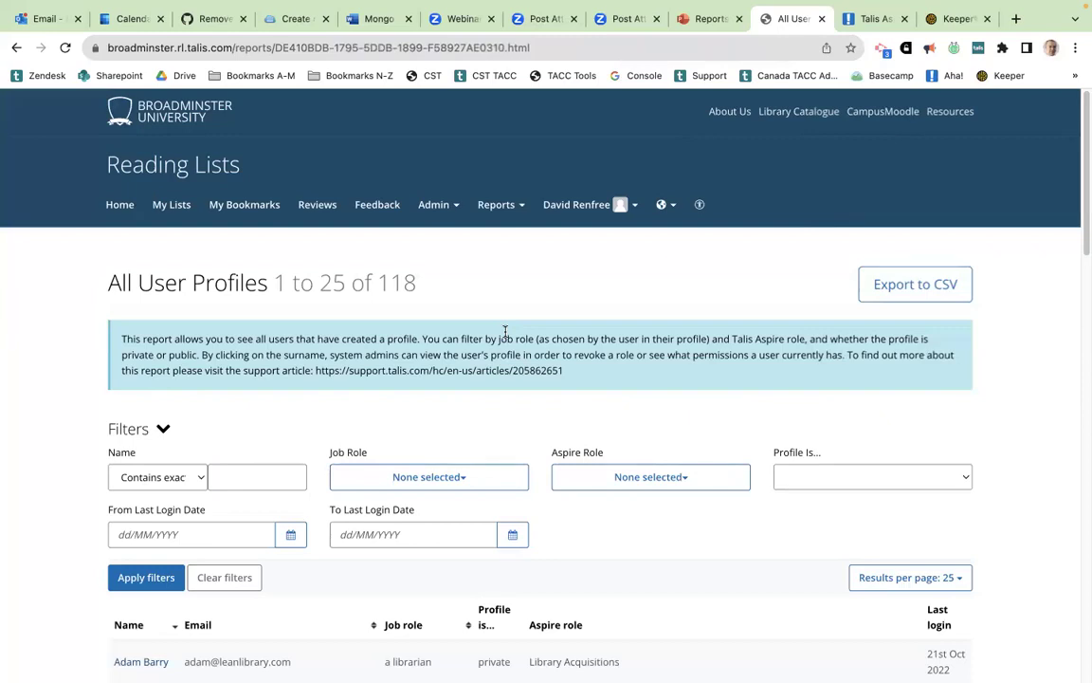
pyautogui.scroll(-3, 505, 331)
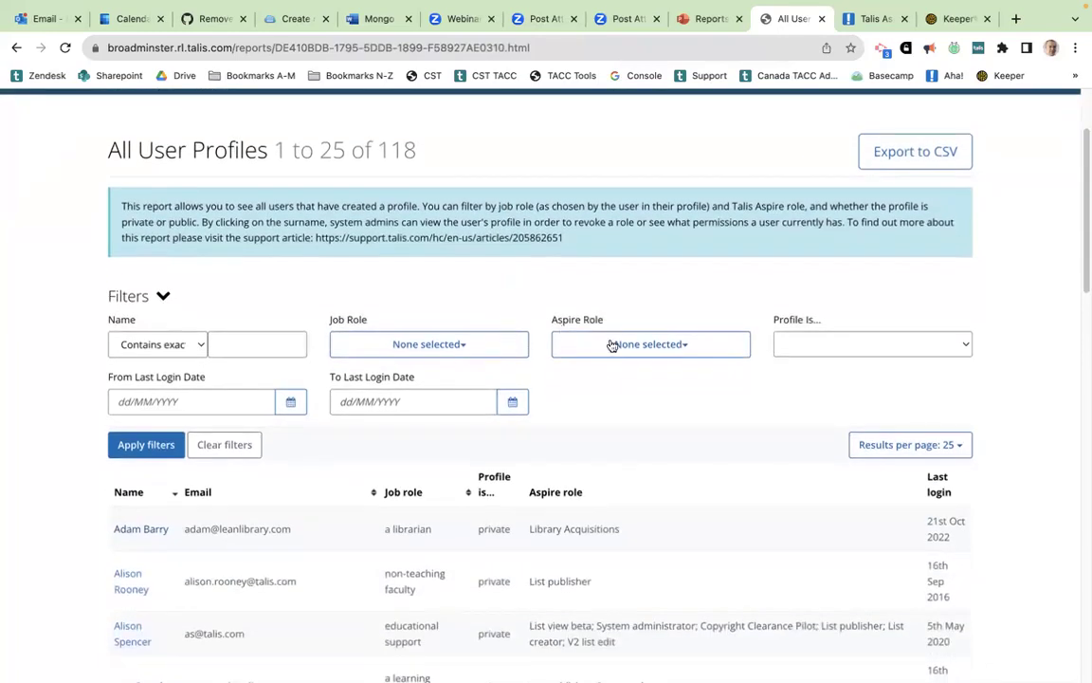
pyautogui.click(663, 345)
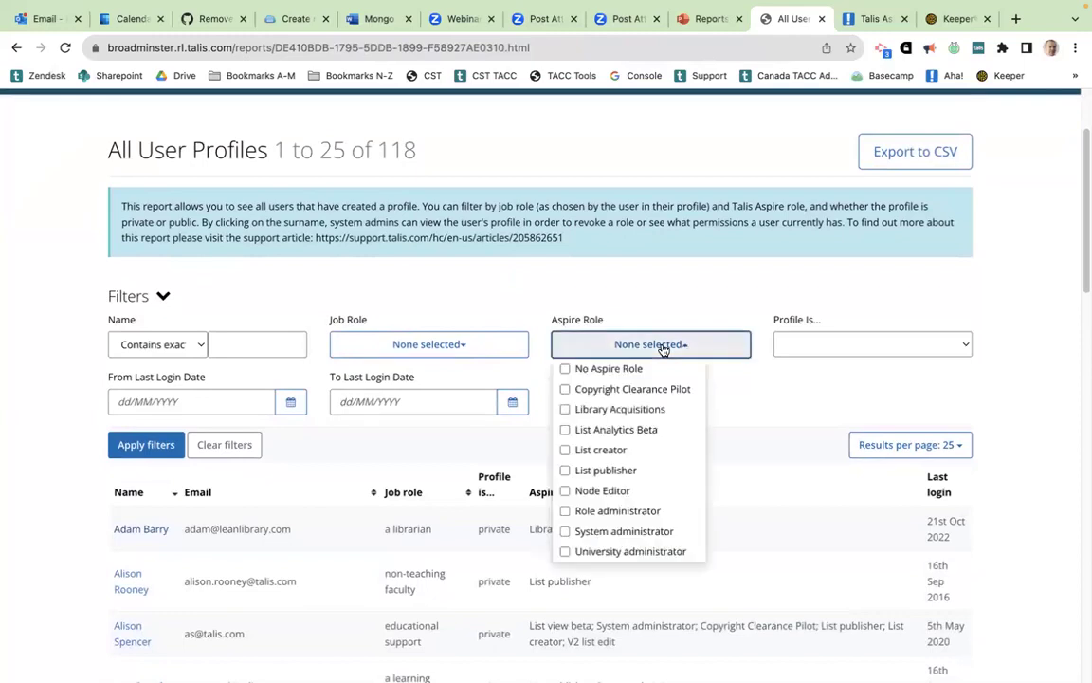
pyautogui.click(566, 532)
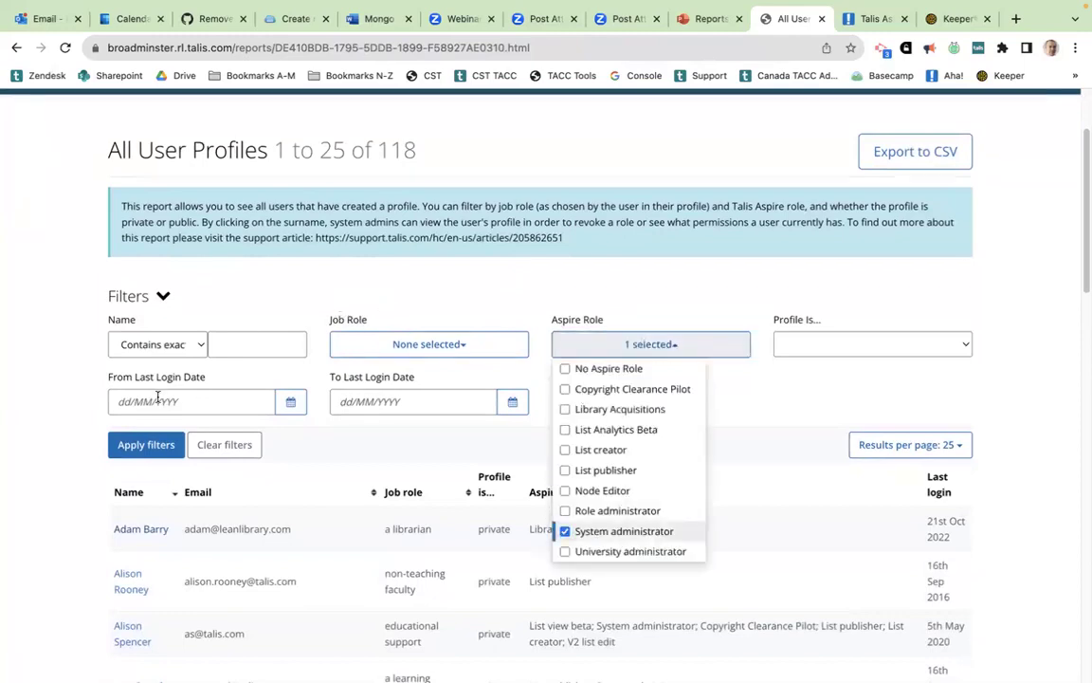
pyautogui.click(144, 445)
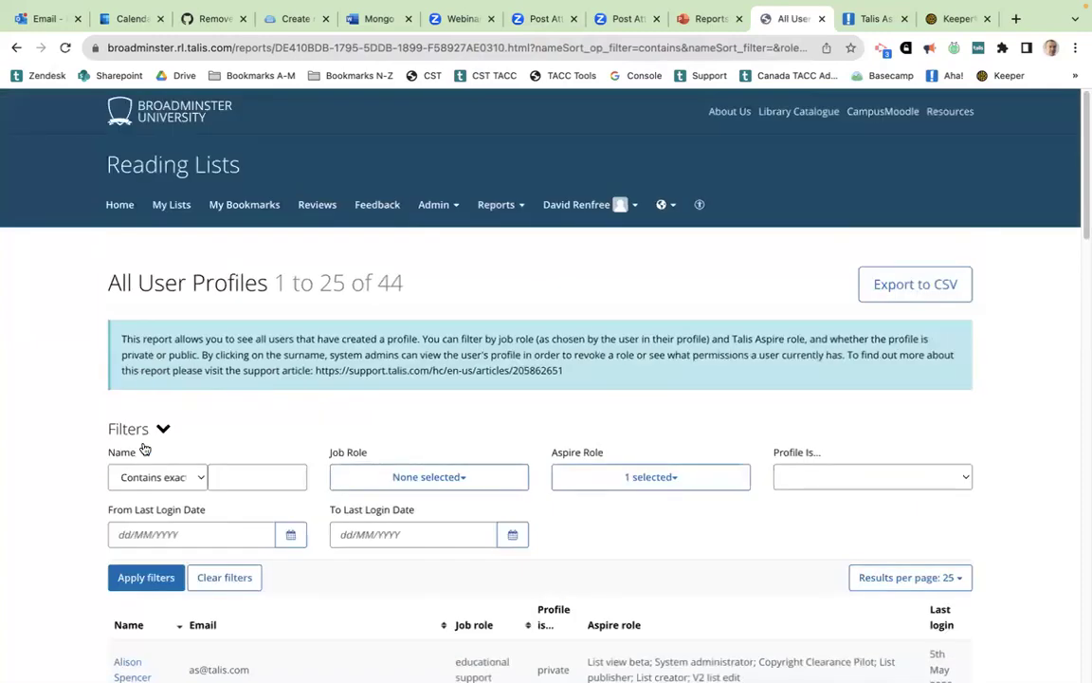
pyautogui.scroll(-5, 144, 449)
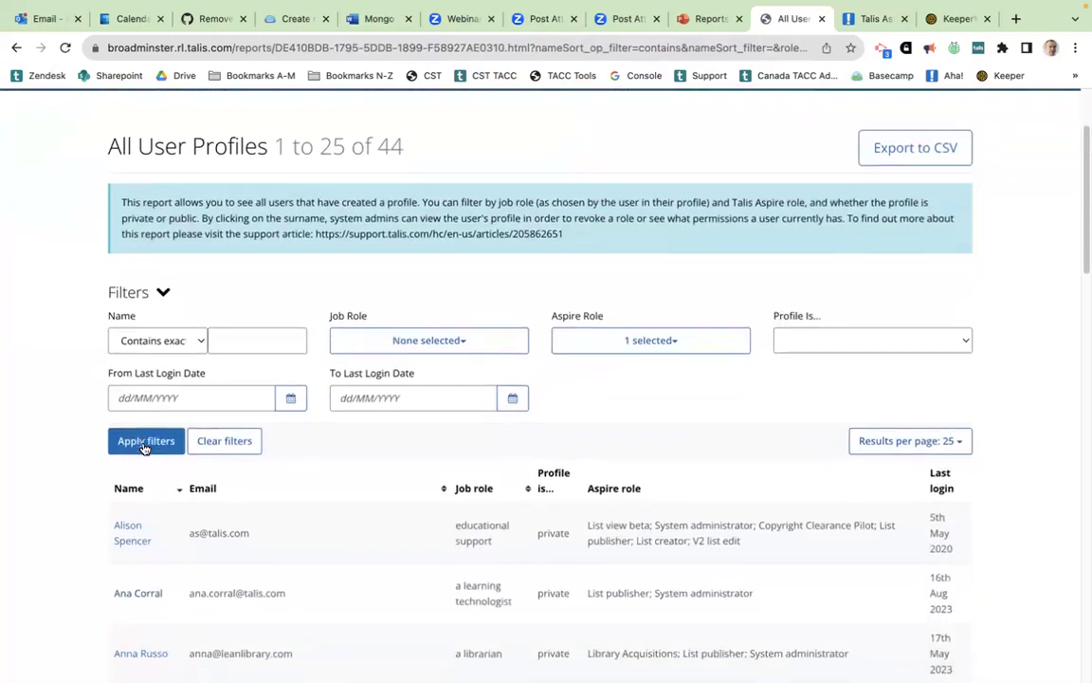
pyautogui.scroll(-1, 144, 448)
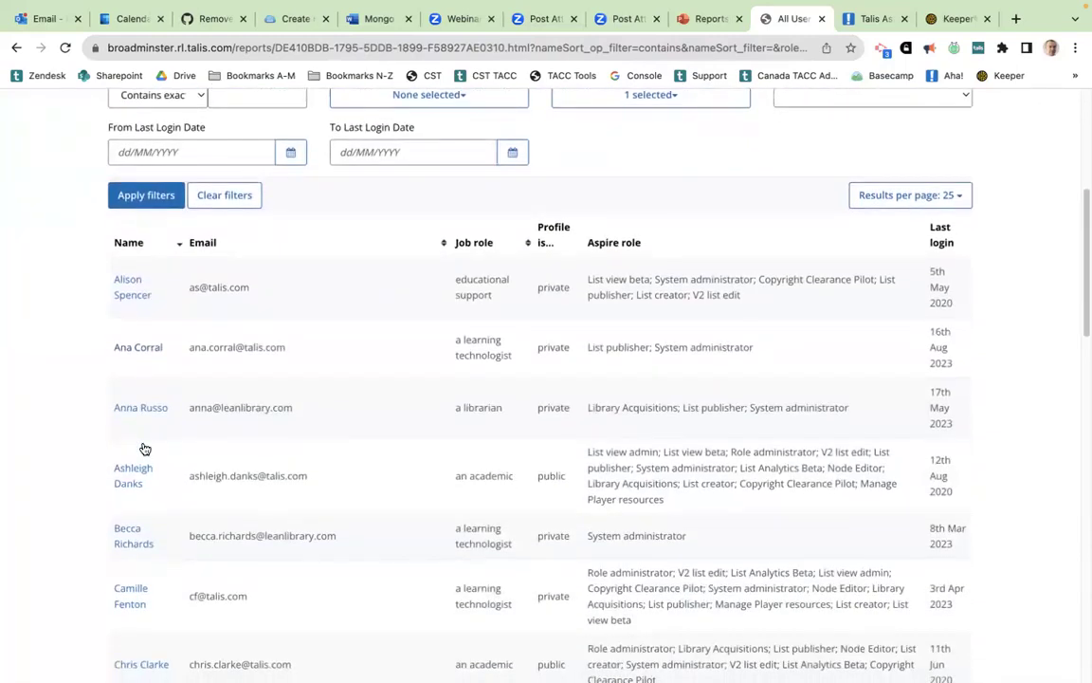
pyautogui.scroll(-3, 144, 449)
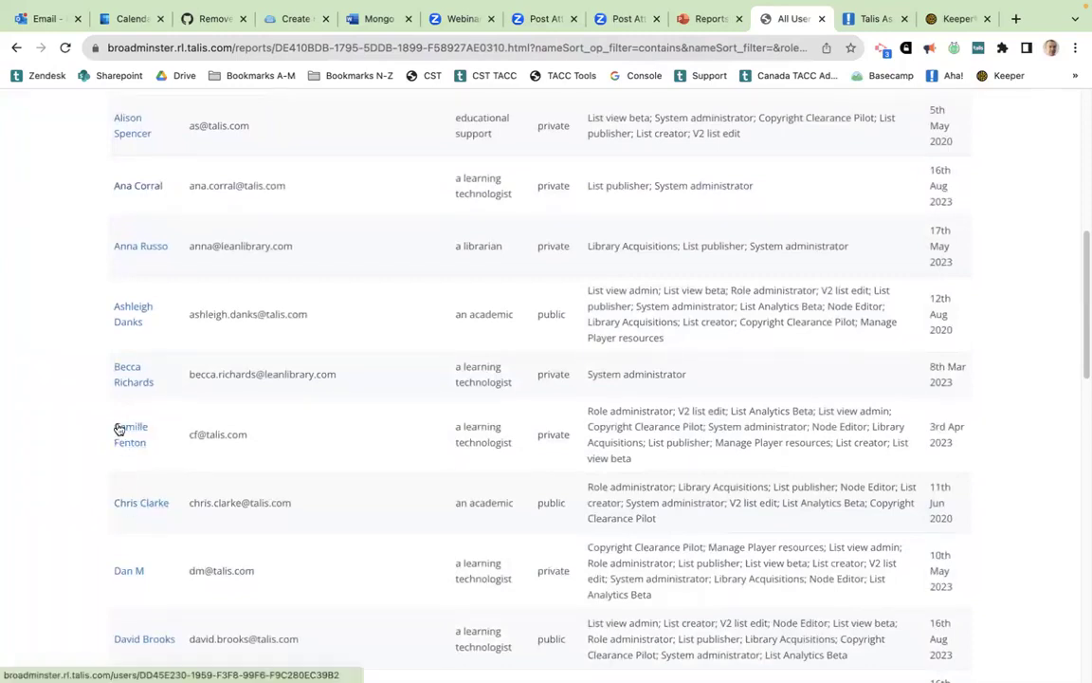
pyautogui.scroll(1, 112, 436)
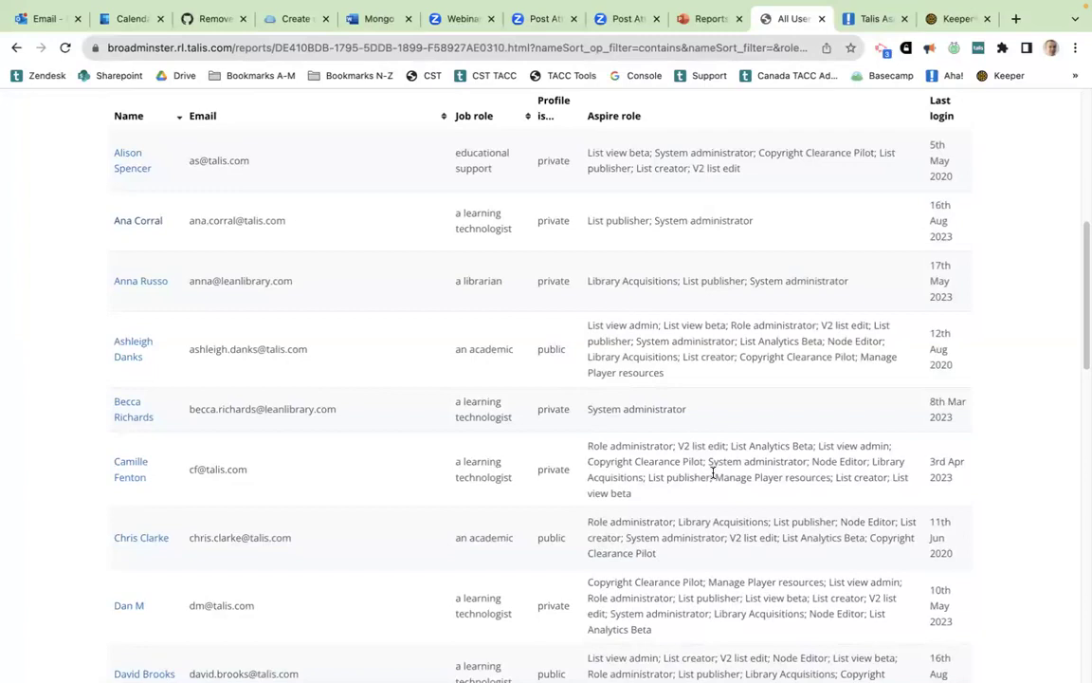
# - Open the profile of the system administrator whose last login was 3rd Apr 2023 and display that user's roles
pyautogui.moveTo(709, 461); pyautogui.dragTo(806, 462)
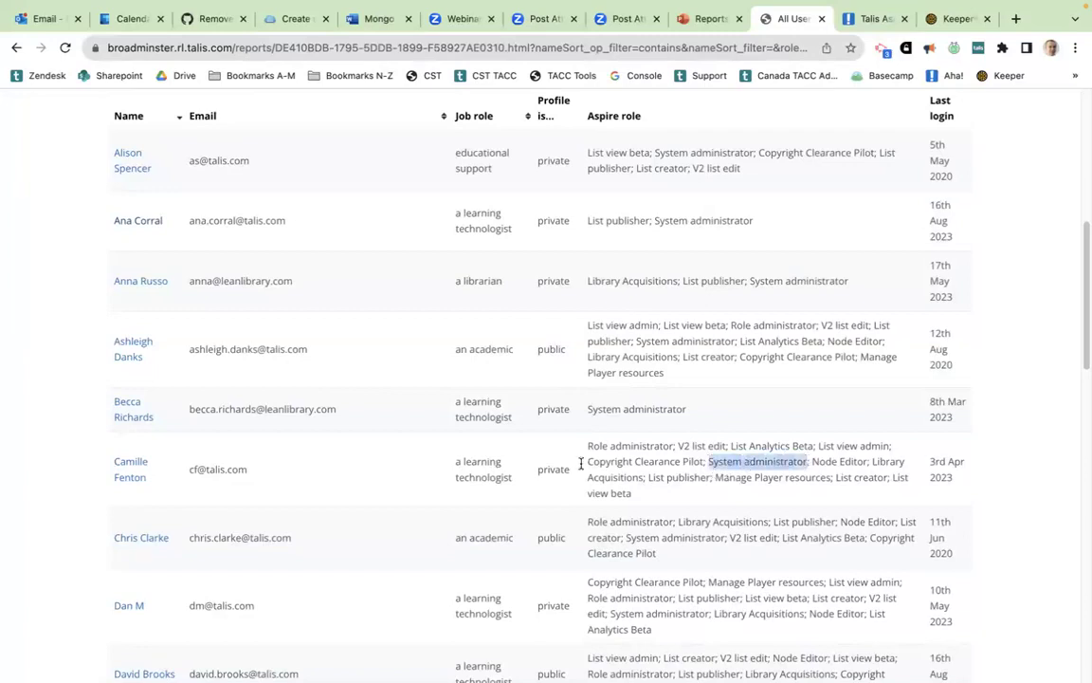
pyautogui.click(126, 468)
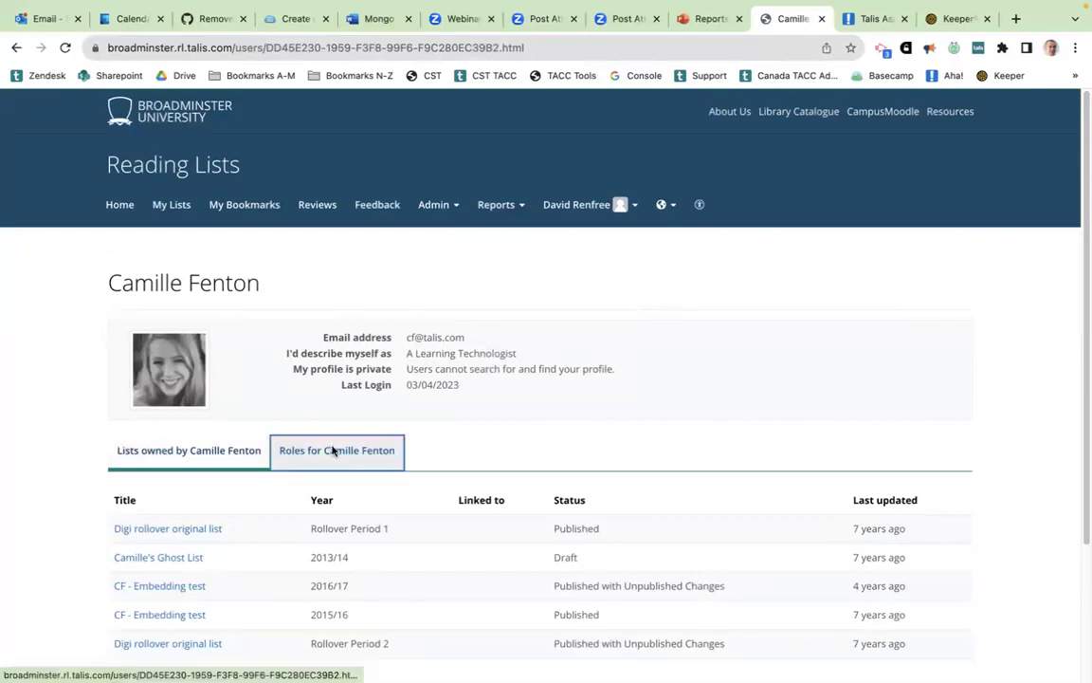
pyautogui.click(332, 451)
pyautogui.scroll(-5, 361, 372)
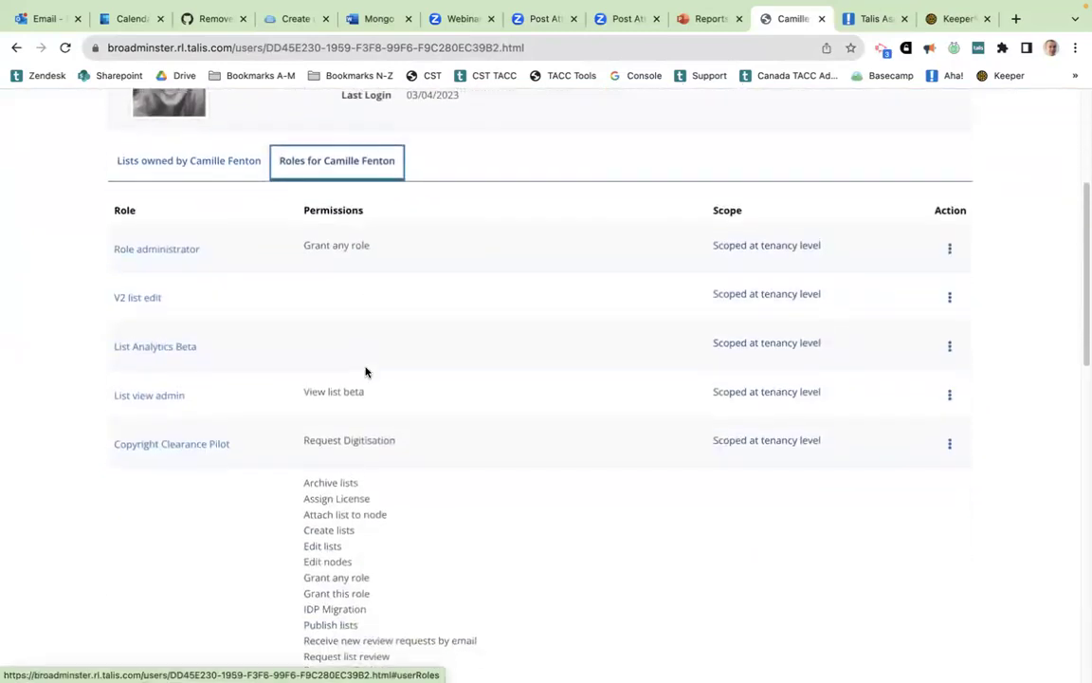
# - Revoke the System administrator role from this user's profile, then return to the previous page
pyautogui.scroll(-3, 365, 372)
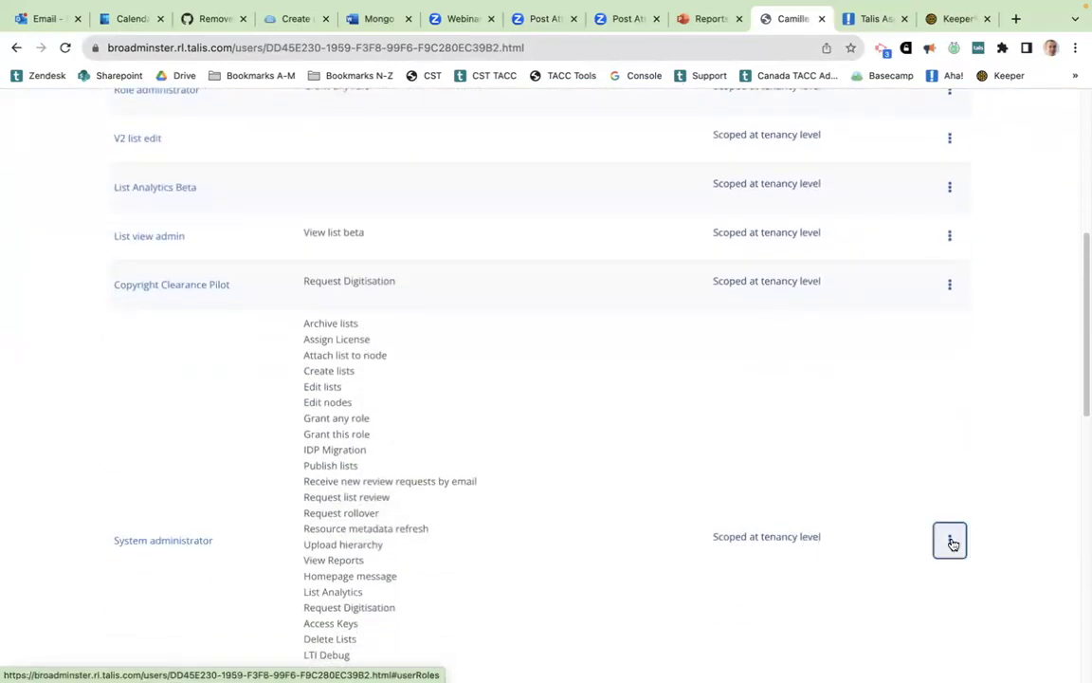
pyautogui.click(950, 540)
pyautogui.click(926, 576)
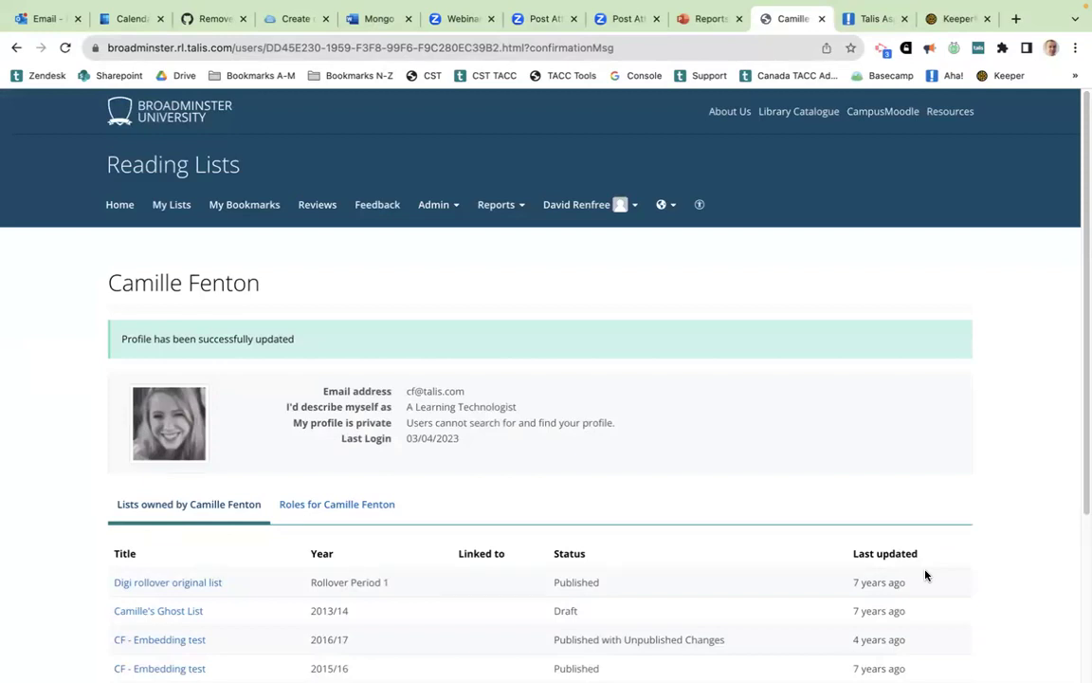
pyautogui.click(9, 51)
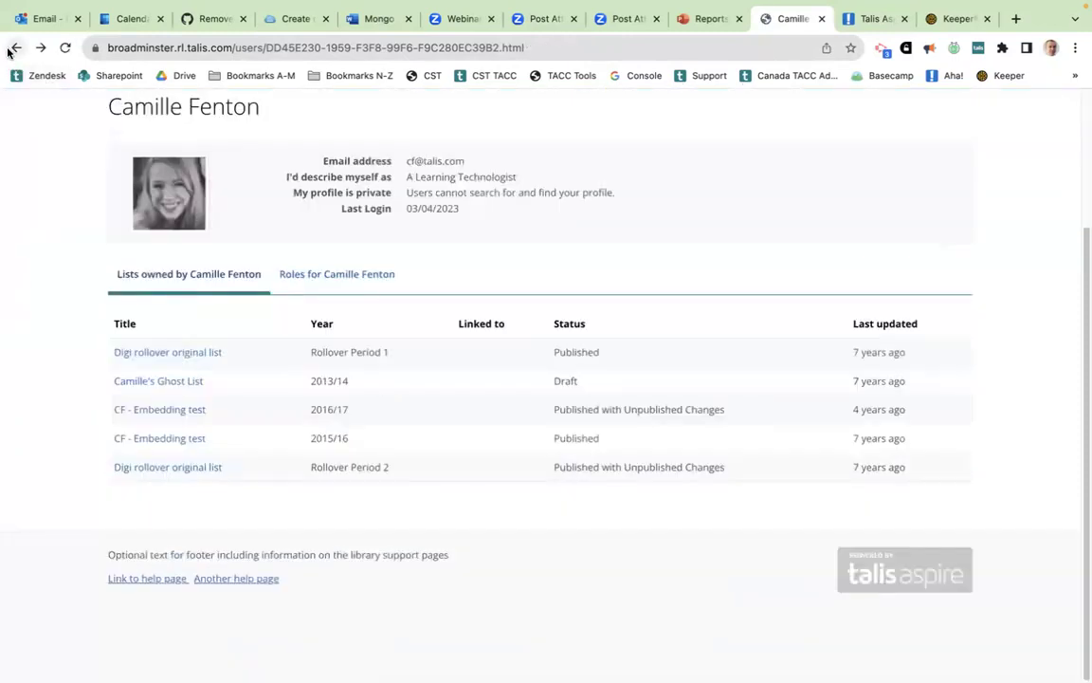
# - Return to the All User Profiles report and clear its Aspire Role filter
pyautogui.click(7, 52)
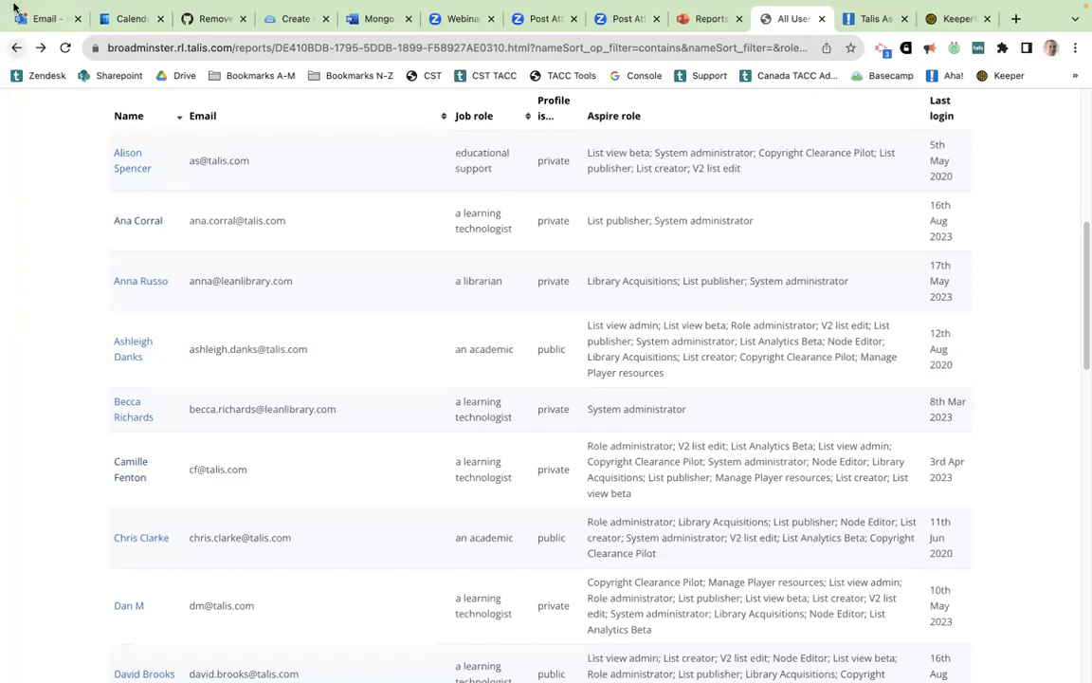
pyautogui.scroll(3, 243, 256)
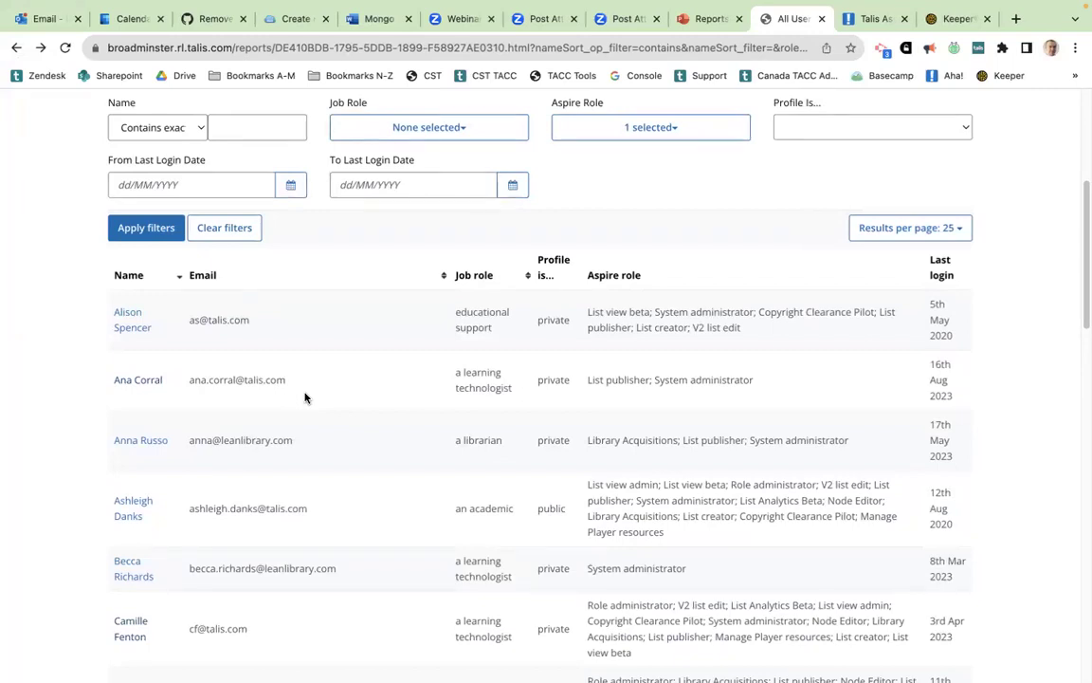
pyautogui.scroll(2, 304, 397)
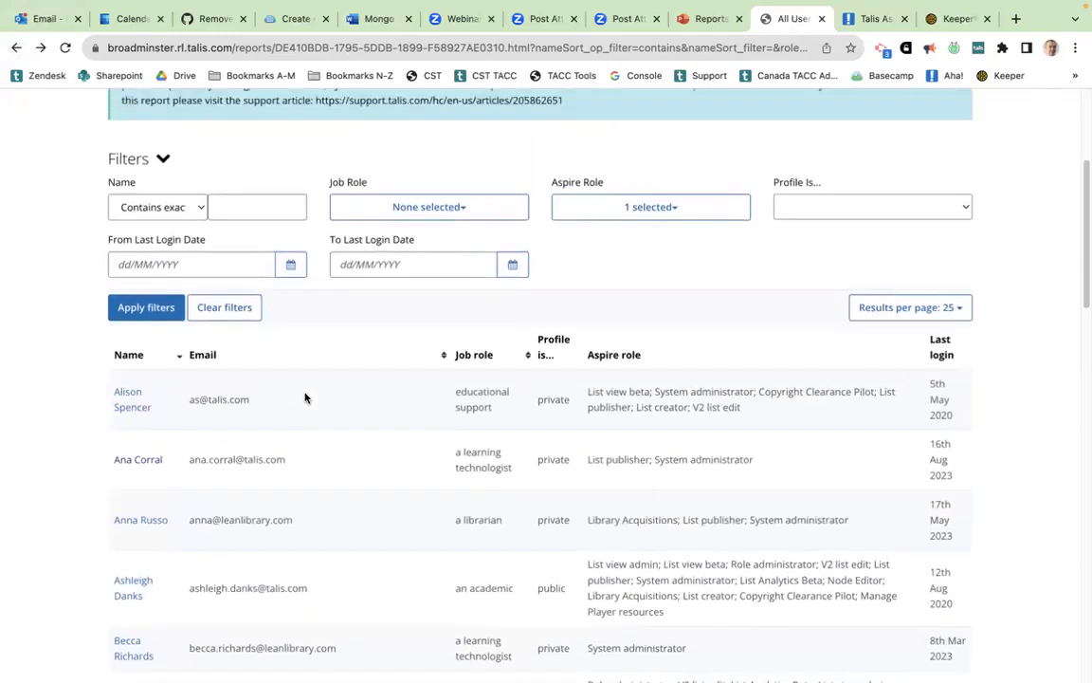
pyautogui.click(235, 325)
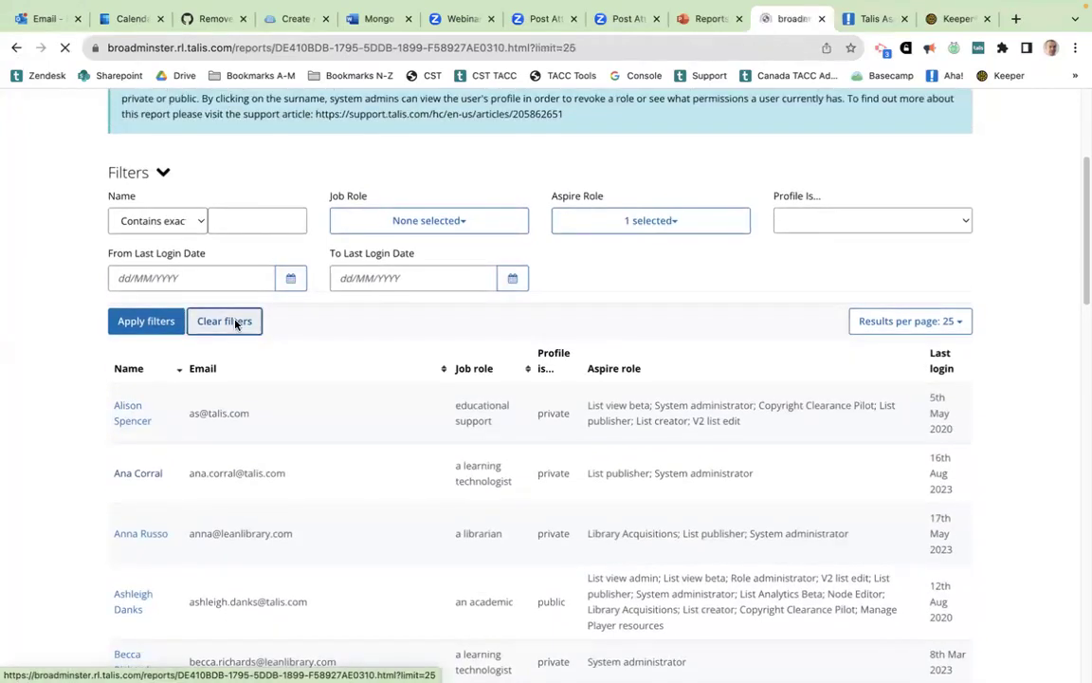
pyautogui.scroll(-4, 235, 324)
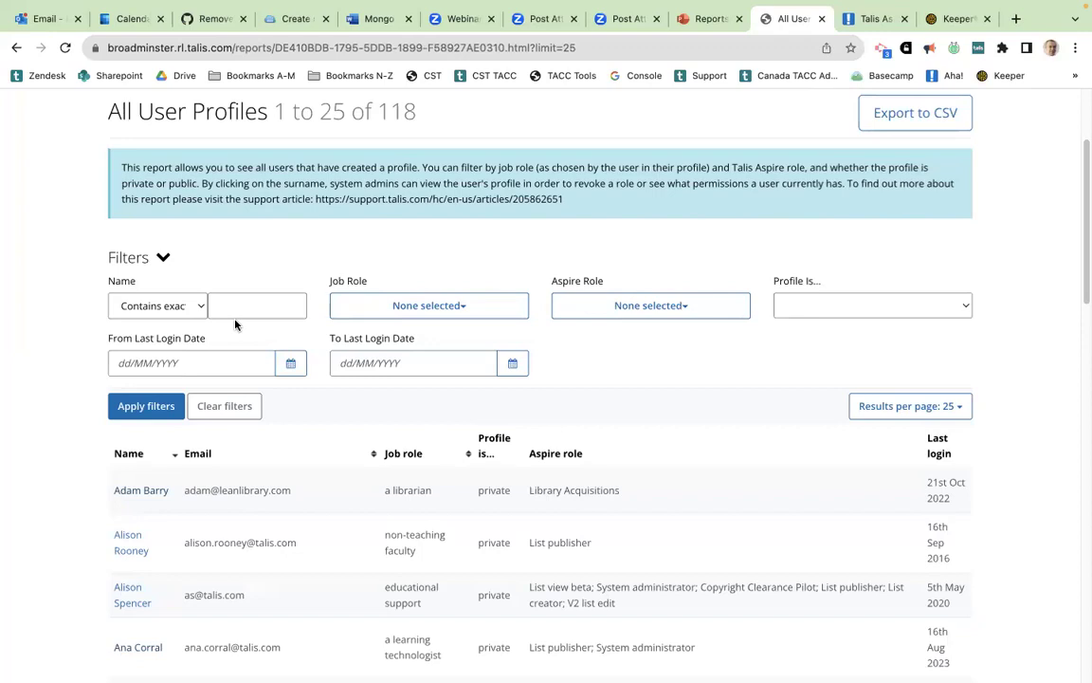
# - Filter the All User Profiles report to users whose last login was no later than 01/01/2020
pyautogui.scroll(1, 235, 324)
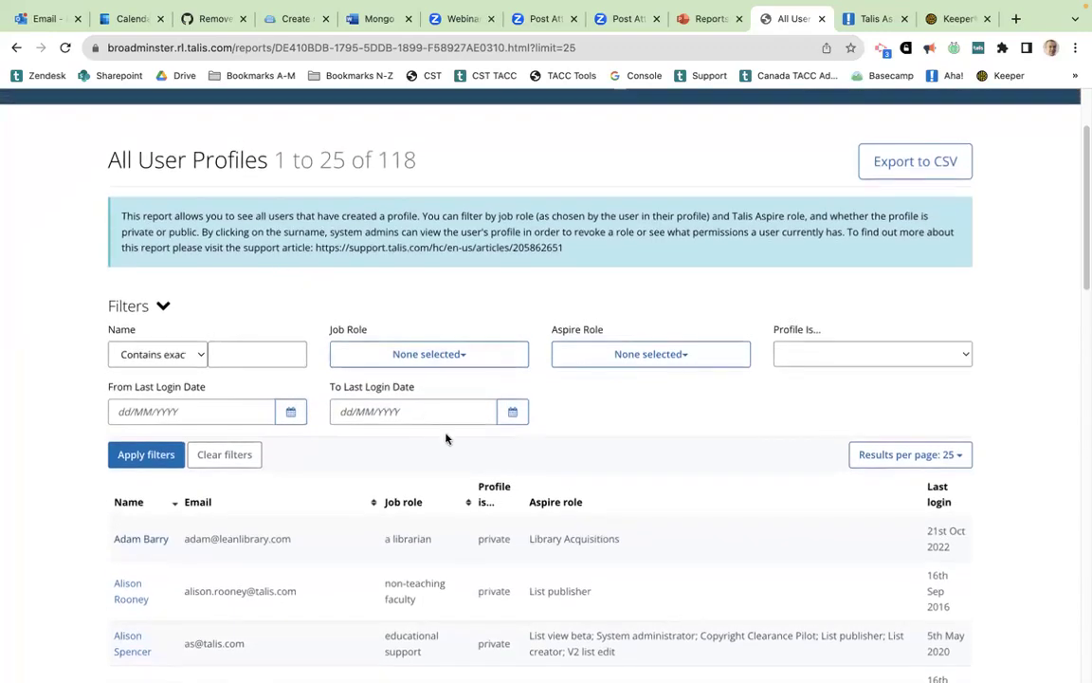
pyautogui.click(513, 413)
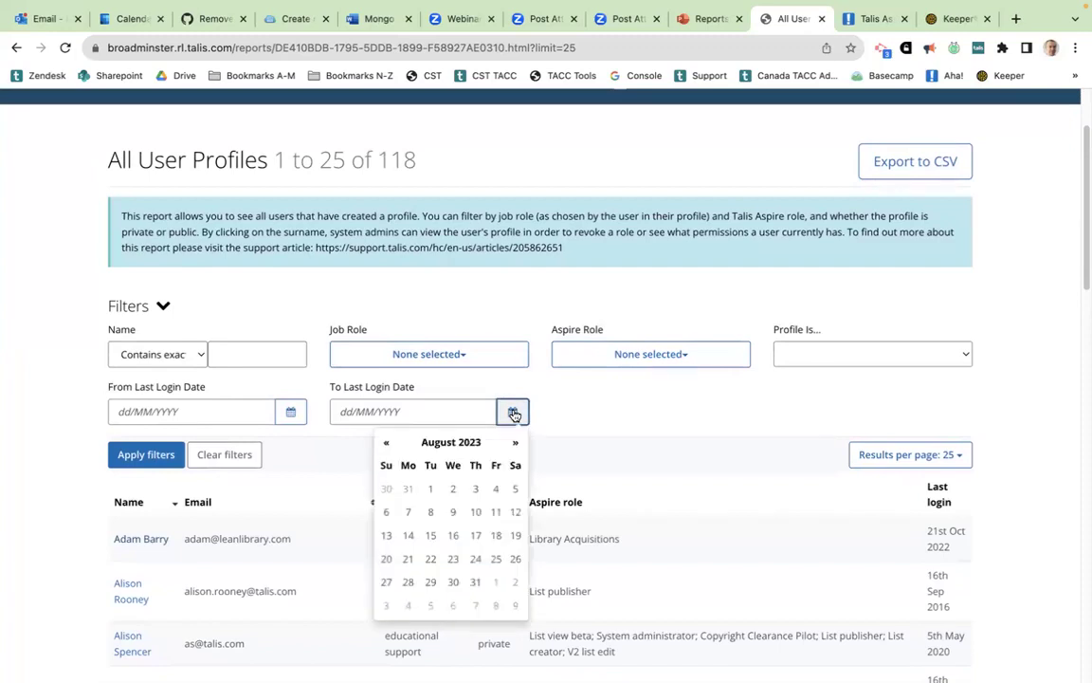
pyautogui.click(448, 441)
pyautogui.click(386, 441)
pyautogui.click(384, 442)
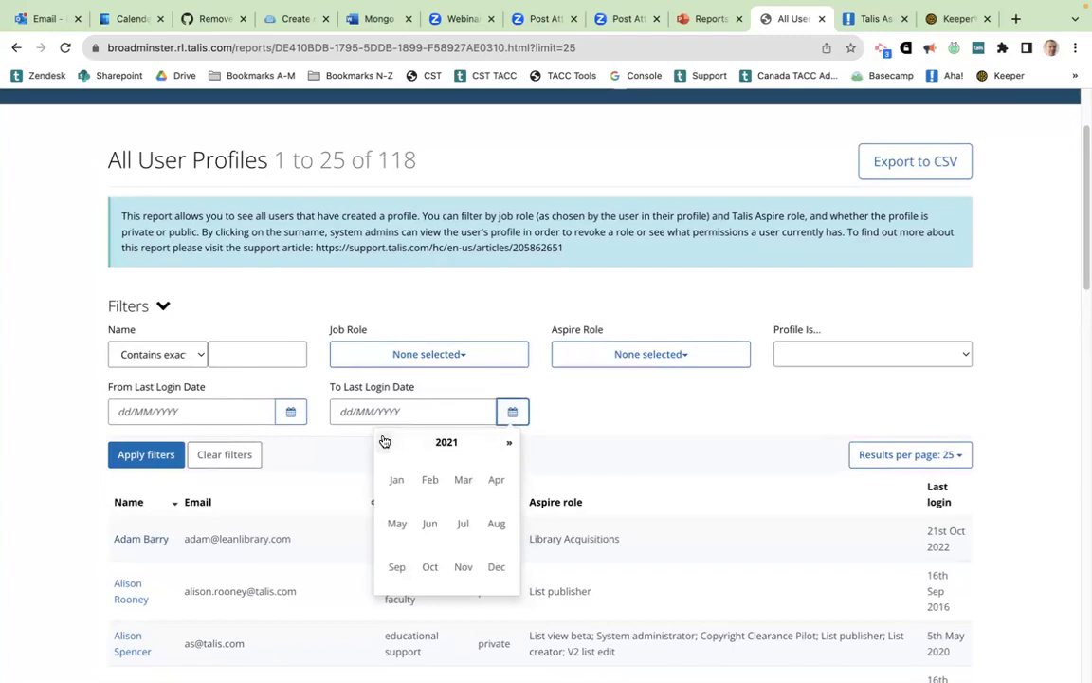
pyautogui.click(385, 442)
pyautogui.click(391, 479)
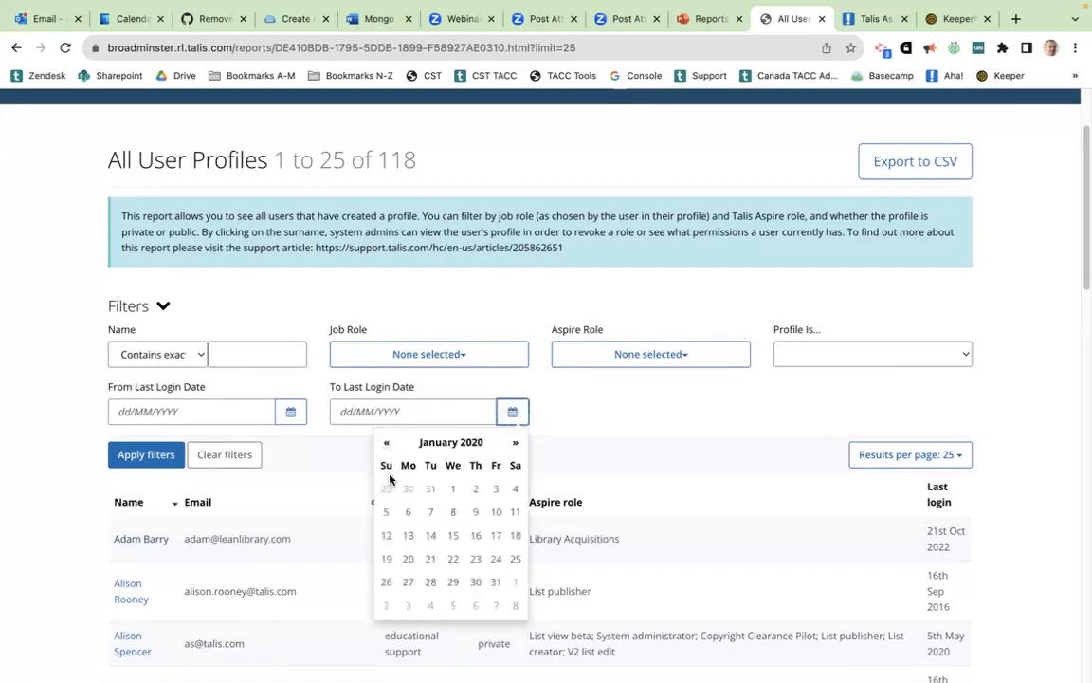
pyautogui.click(447, 490)
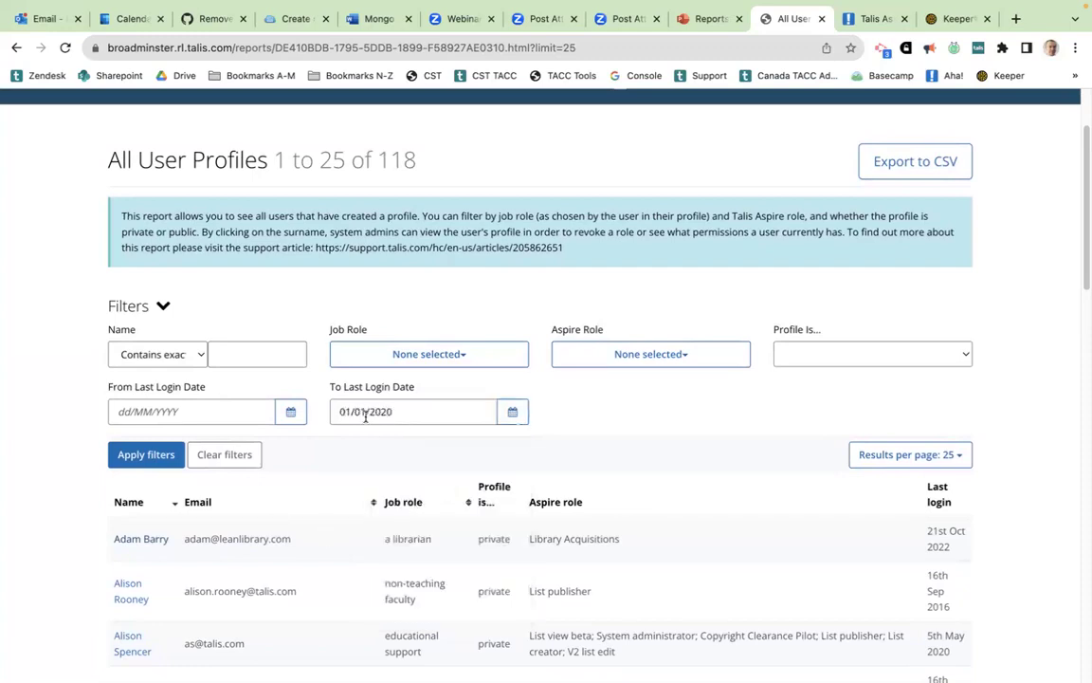
pyautogui.click(147, 454)
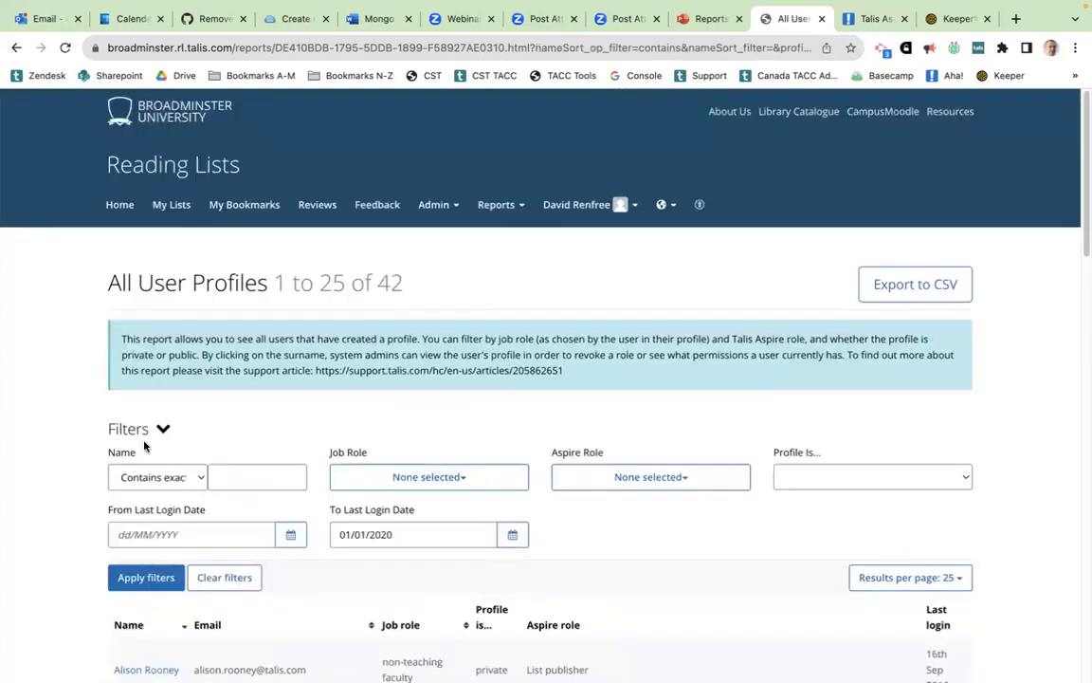
# - Review the Aspire Role and Job Role filter options without selecting any, keeping the filters section expanded
pyautogui.scroll(-3, 236, 317)
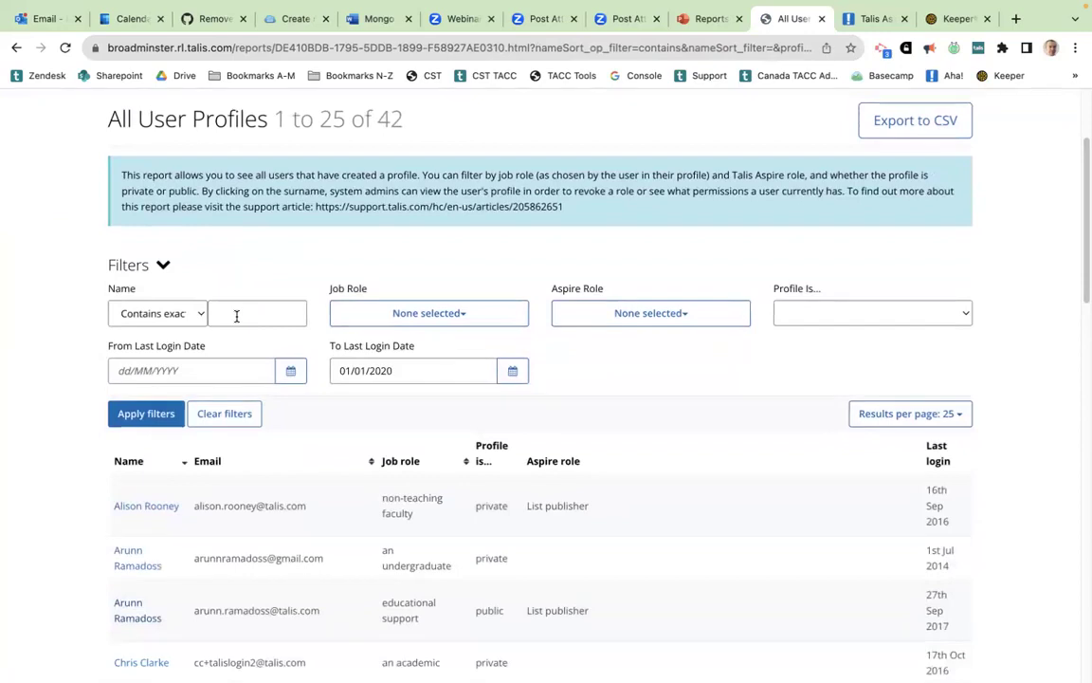
pyautogui.click(644, 322)
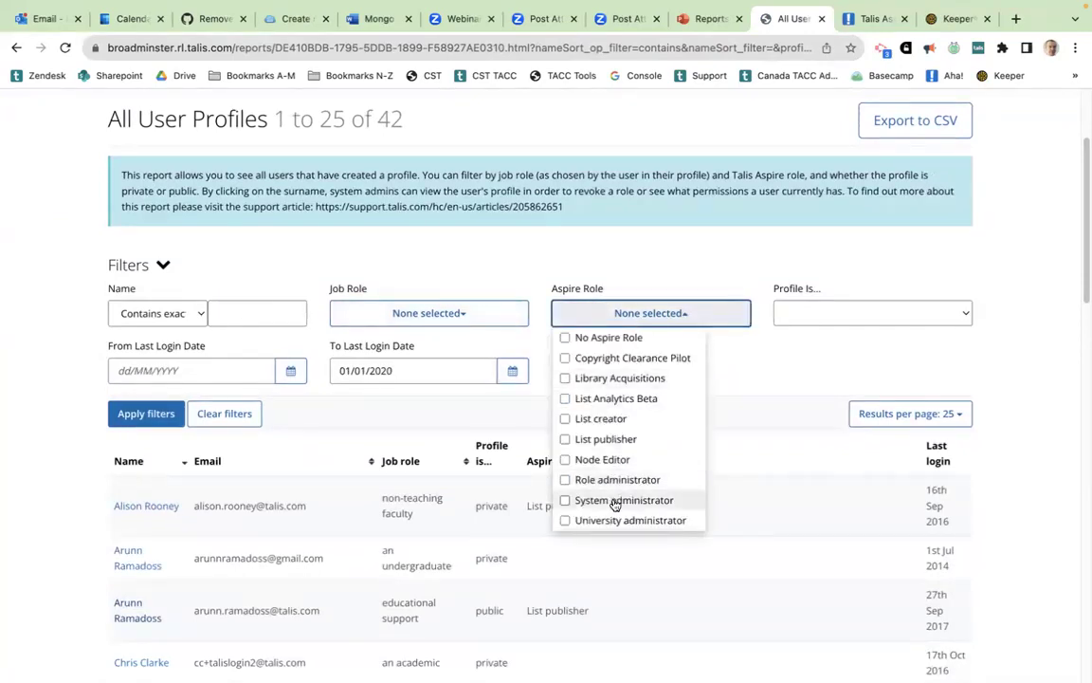
pyautogui.click(621, 312)
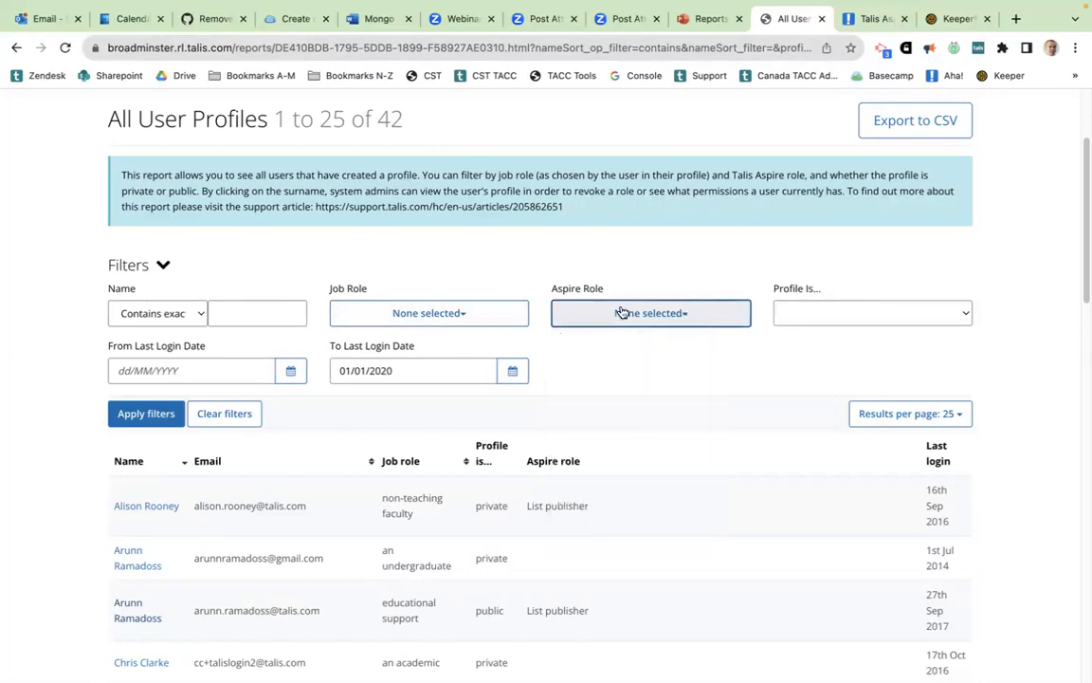
pyautogui.click(419, 310)
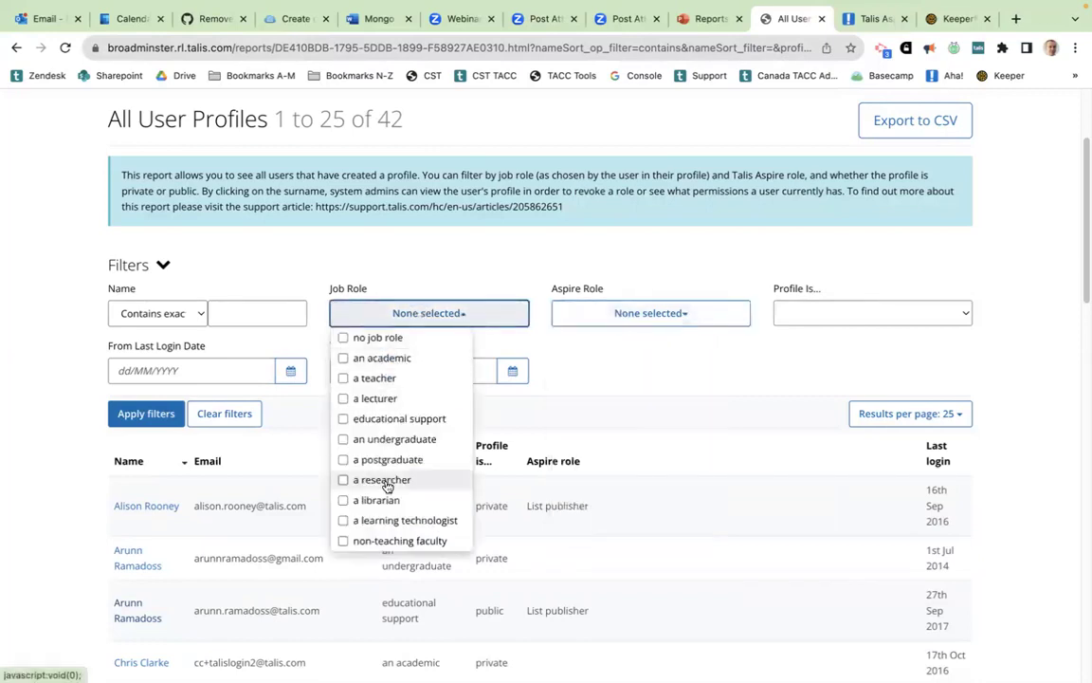
pyautogui.click(411, 275)
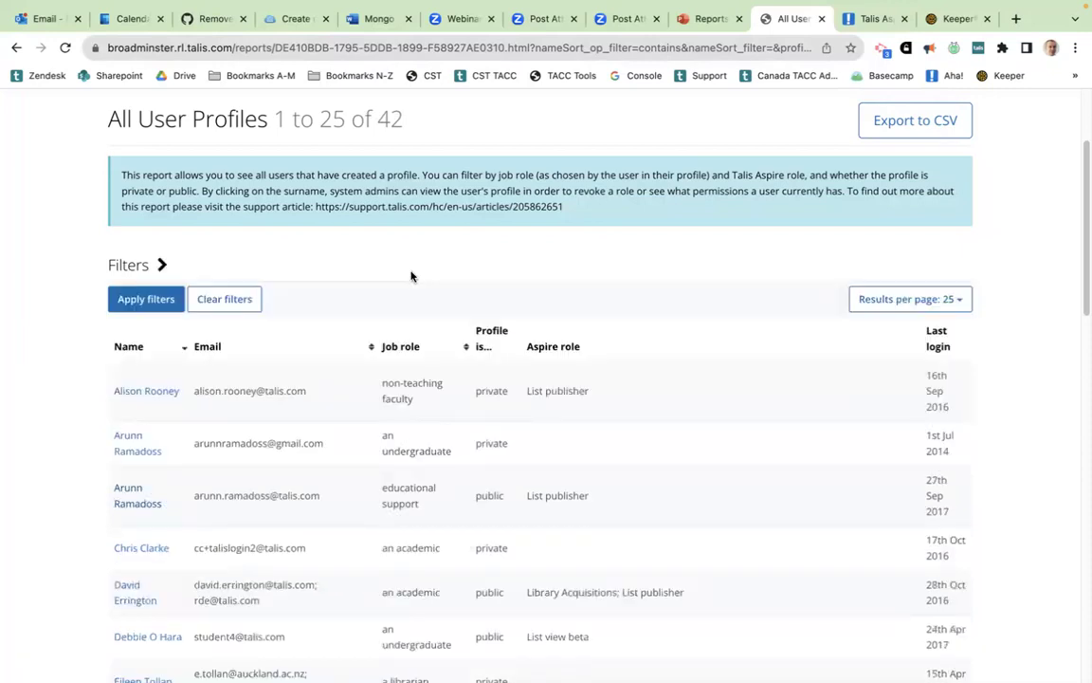
pyautogui.click(163, 266)
pyautogui.scroll(-1, 306, 491)
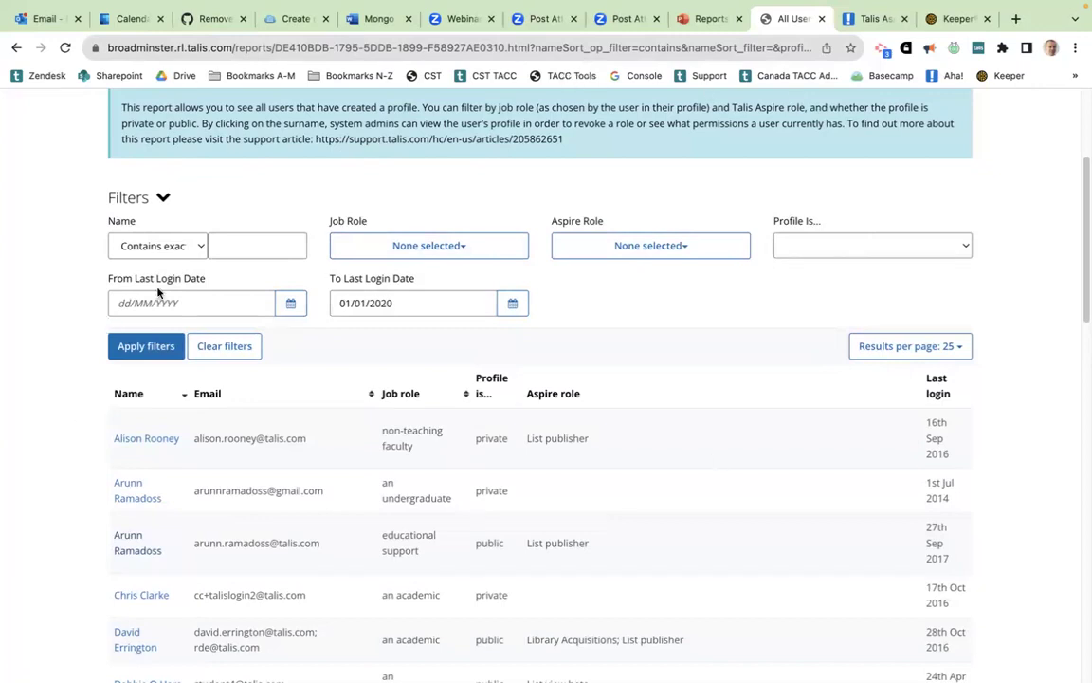
# - Switch to the exported all_user_profiles_2023_08_16 file in Excel and examine its user columns, including Talis Global User ID
pyautogui.scroll(2, 809, 455)
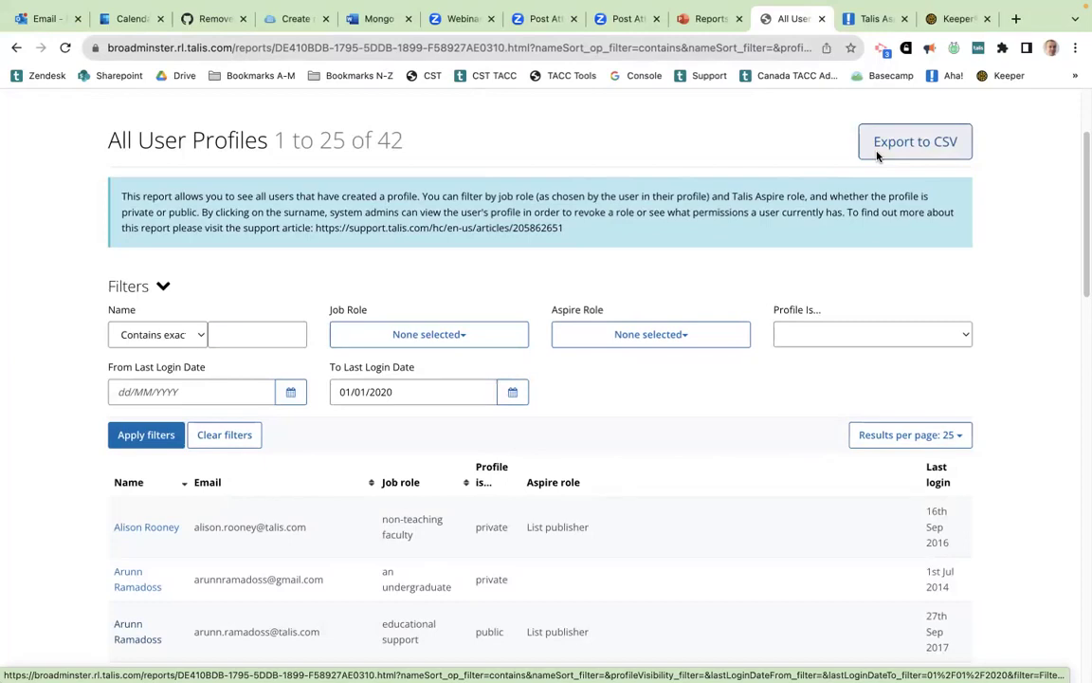
pyautogui.moveTo(697, 654)
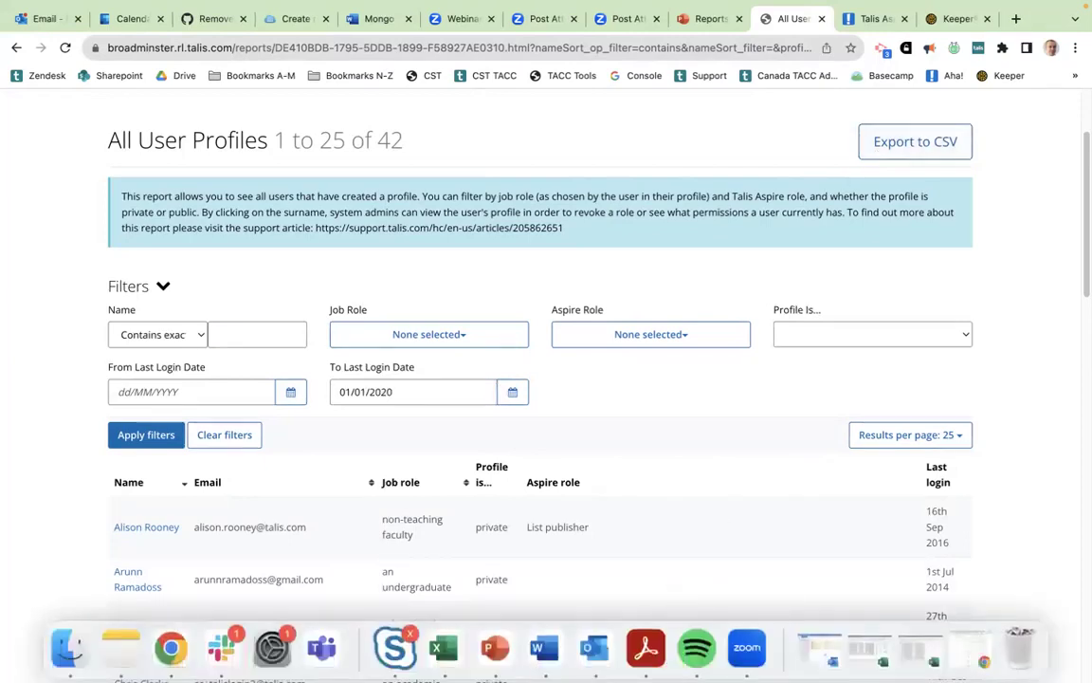
pyautogui.click(924, 661)
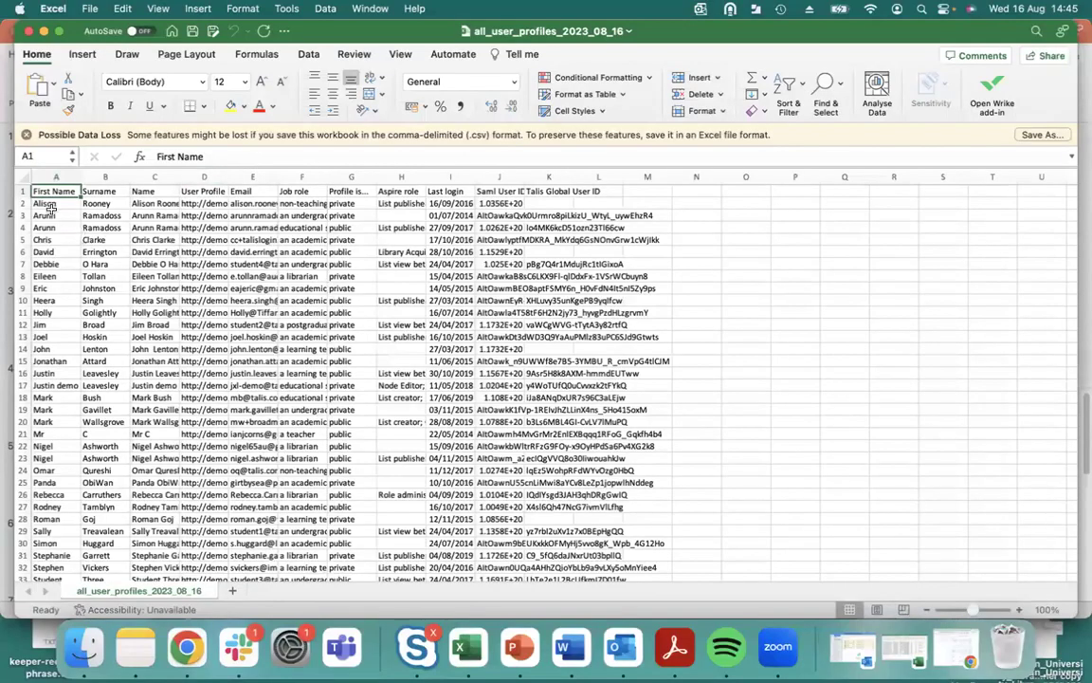
pyautogui.click(45, 204)
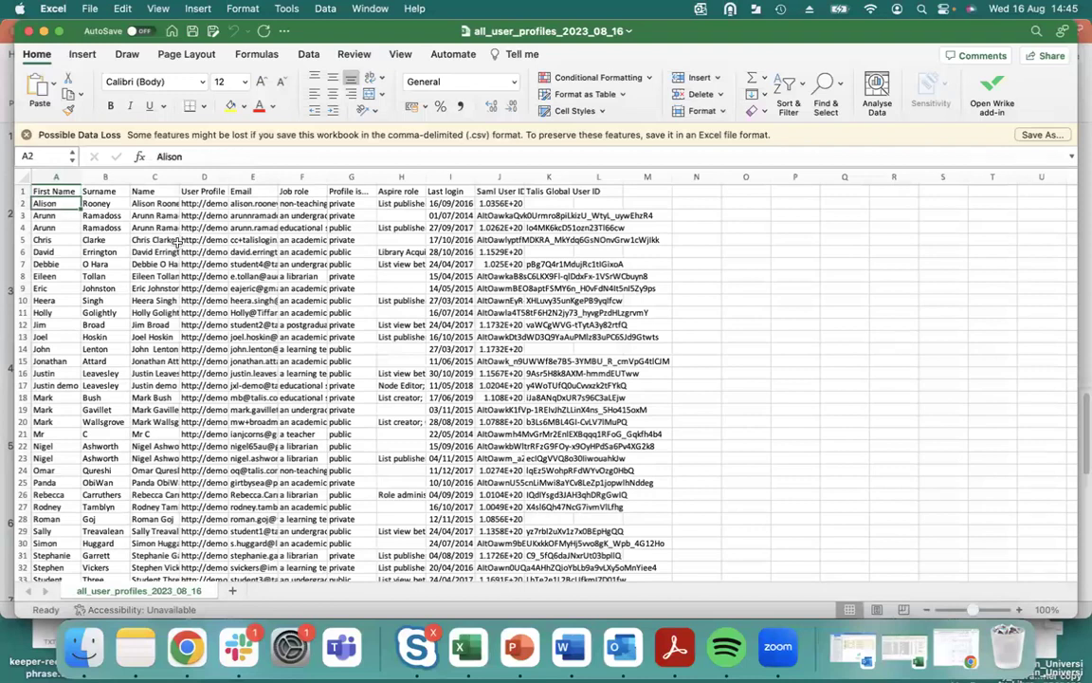
pyautogui.click(542, 190)
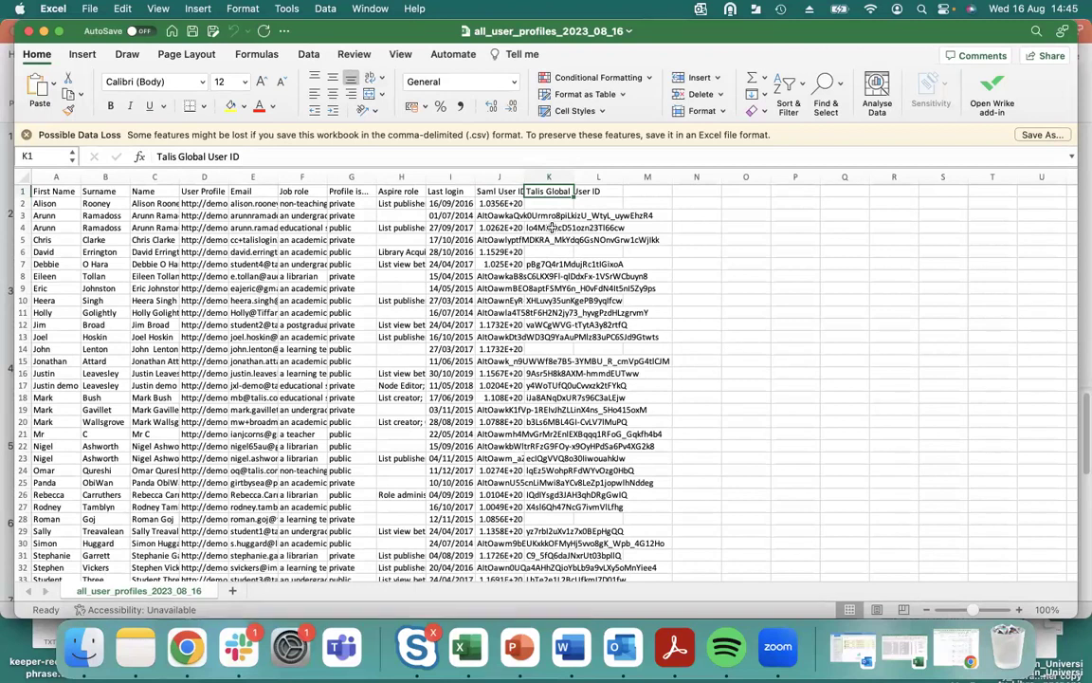
# - Switch back to Talis Aspire in Chrome and open the Hierarchy Snapshot report
pyautogui.click(180, 661)
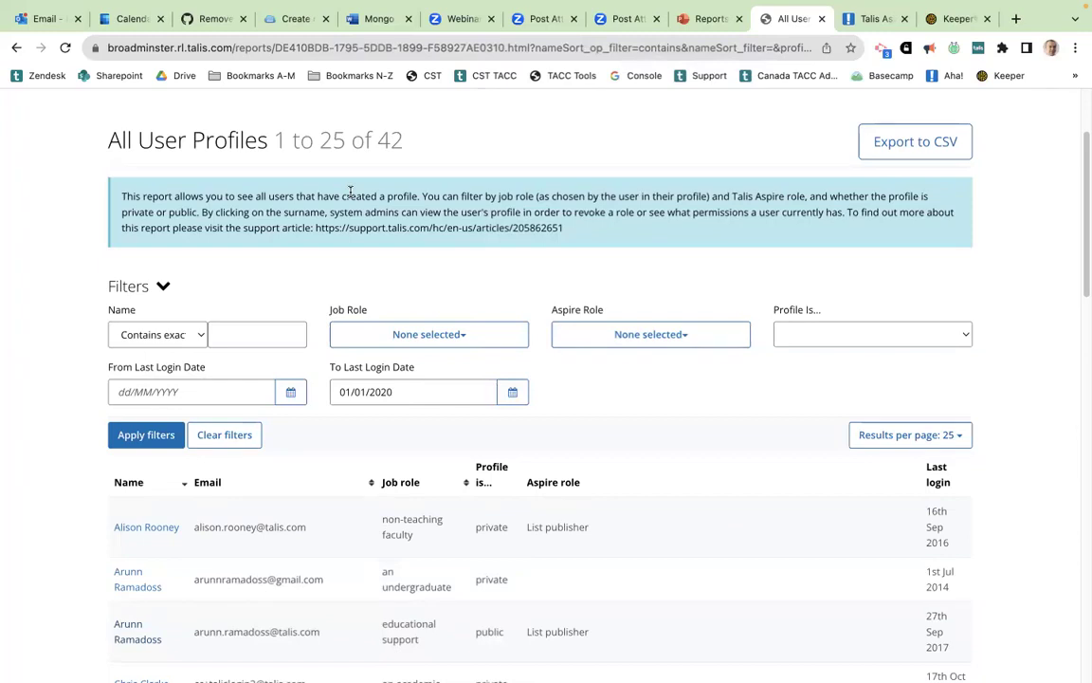
pyautogui.scroll(3, 351, 194)
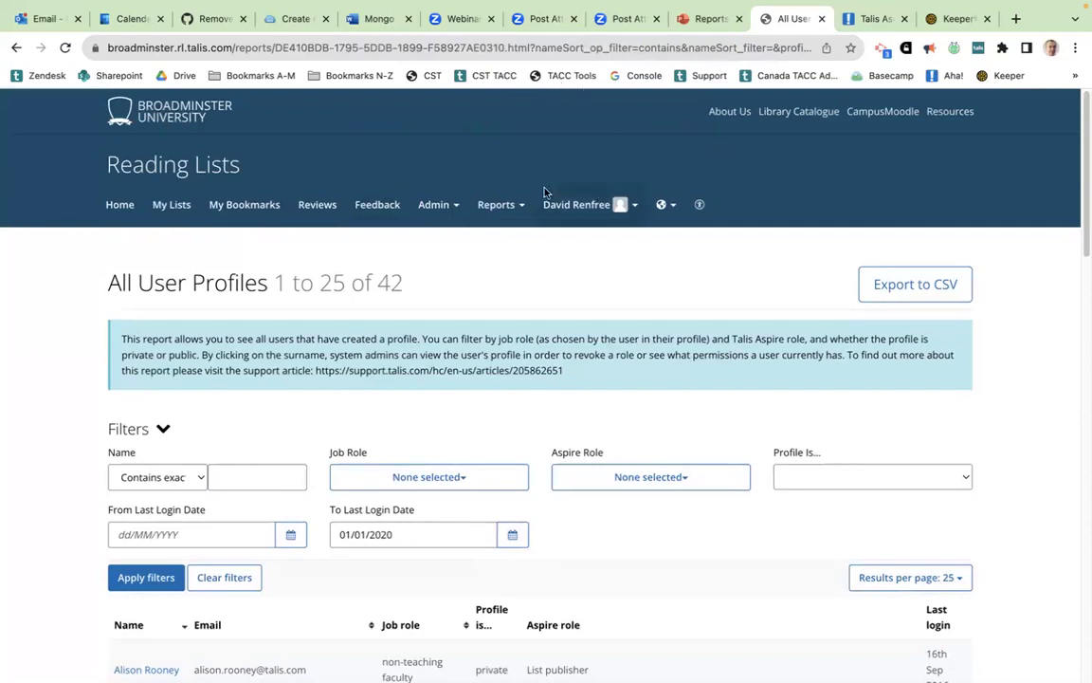
pyautogui.click(495, 203)
pyautogui.click(514, 354)
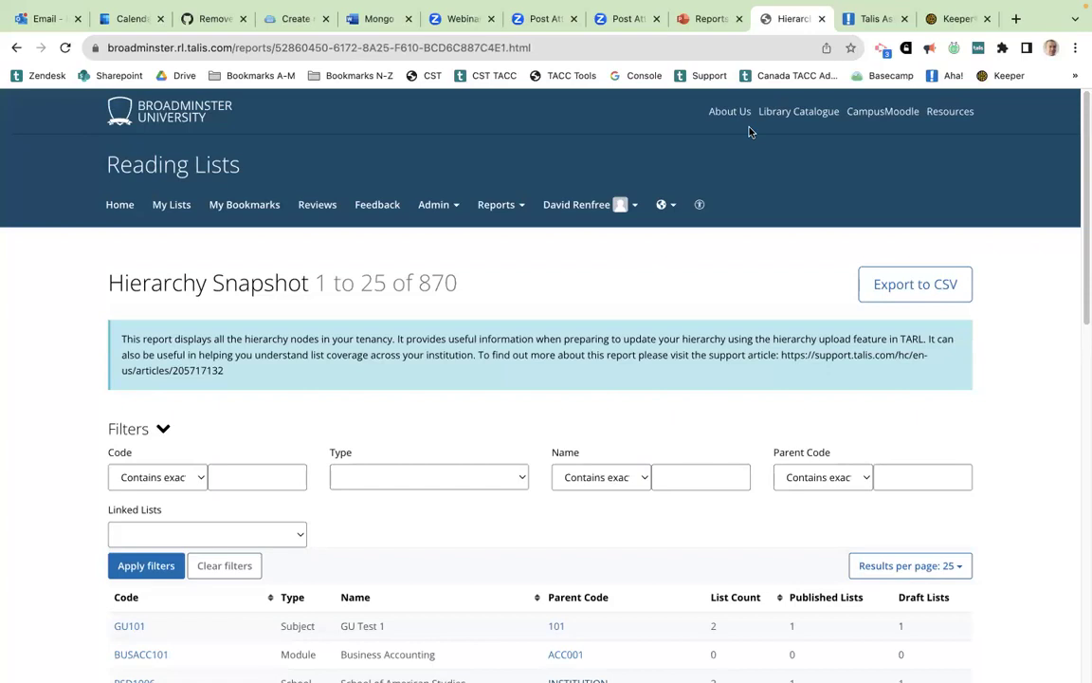
# - Set the Type filter of the Hierarchy Snapshot report to Module
pyautogui.scroll(-1, 420, 334)
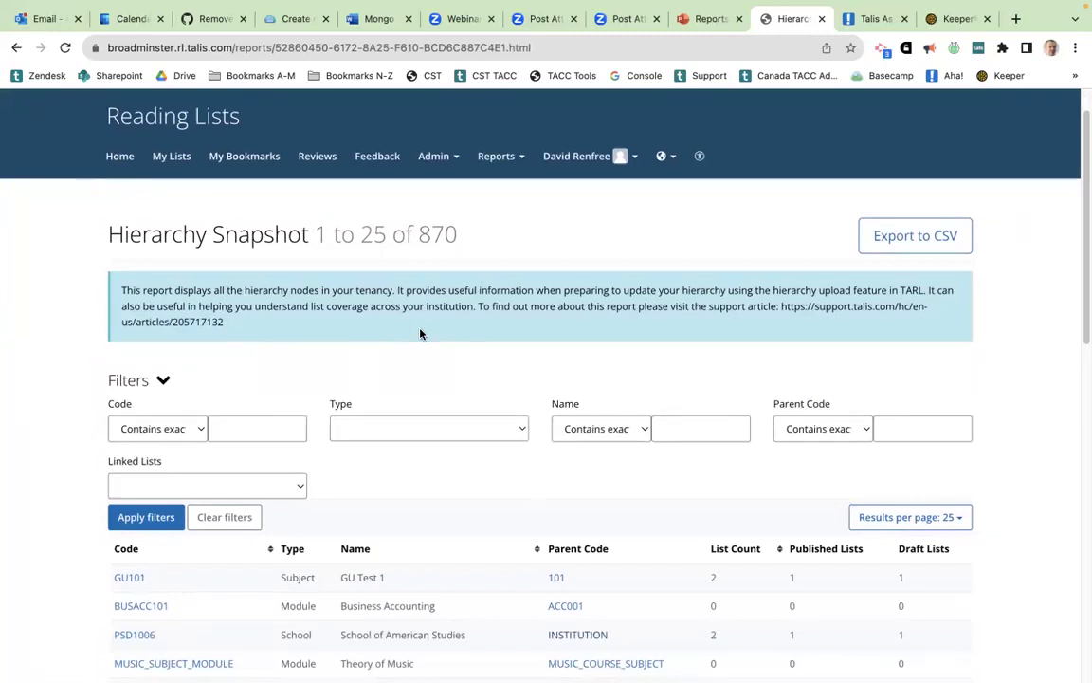
pyautogui.click(518, 431)
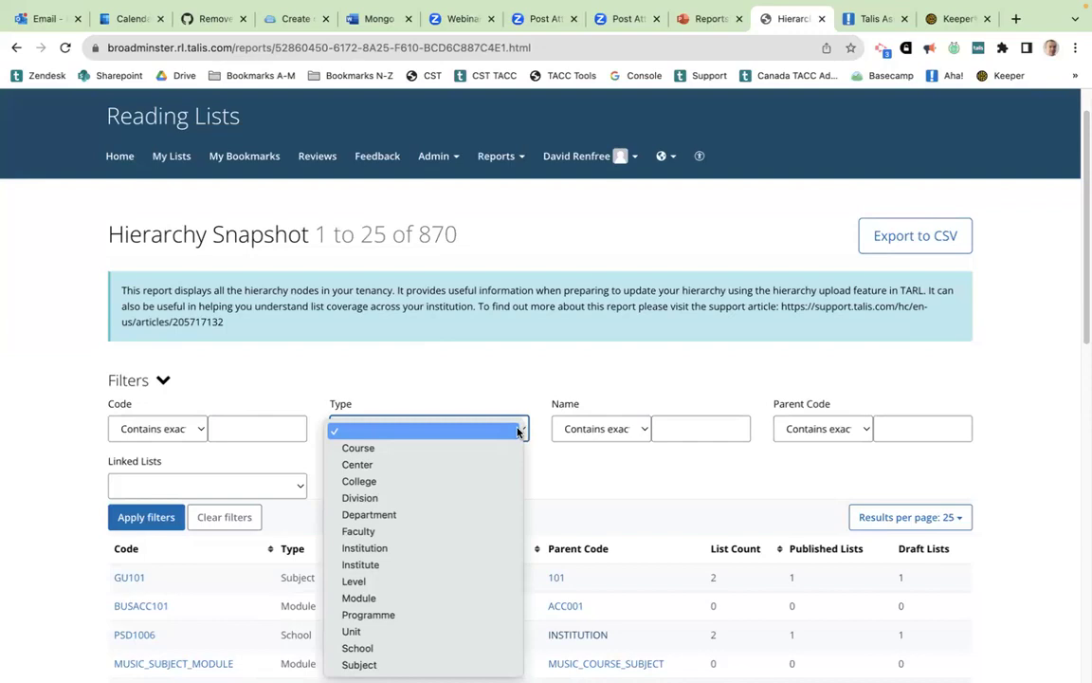
pyautogui.click(409, 603)
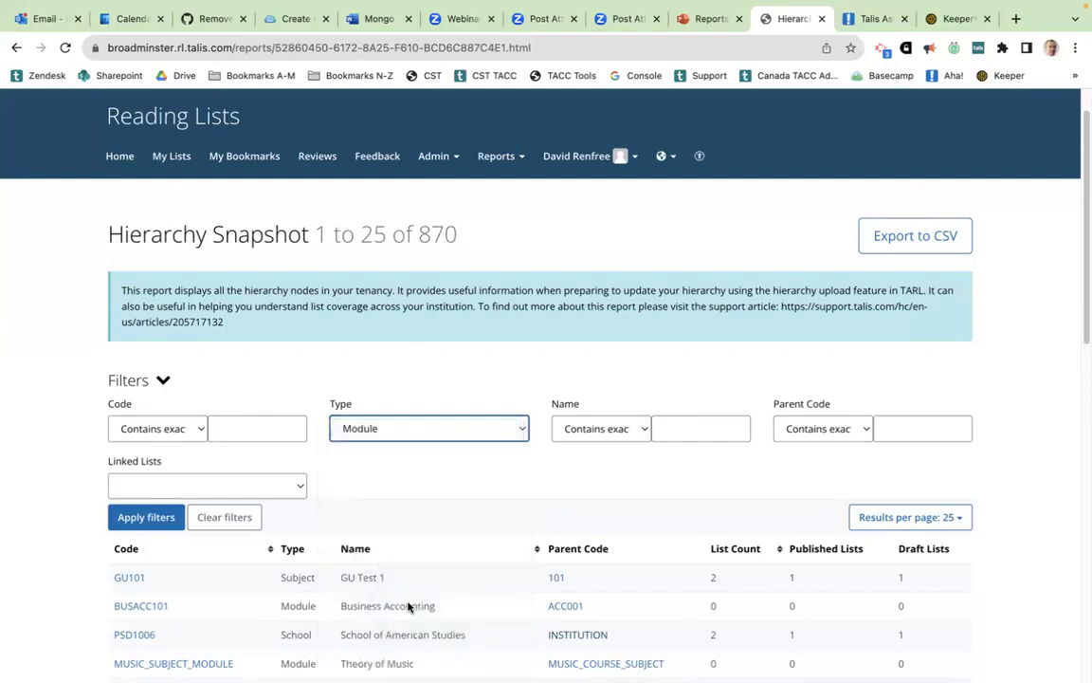
pyautogui.click(458, 368)
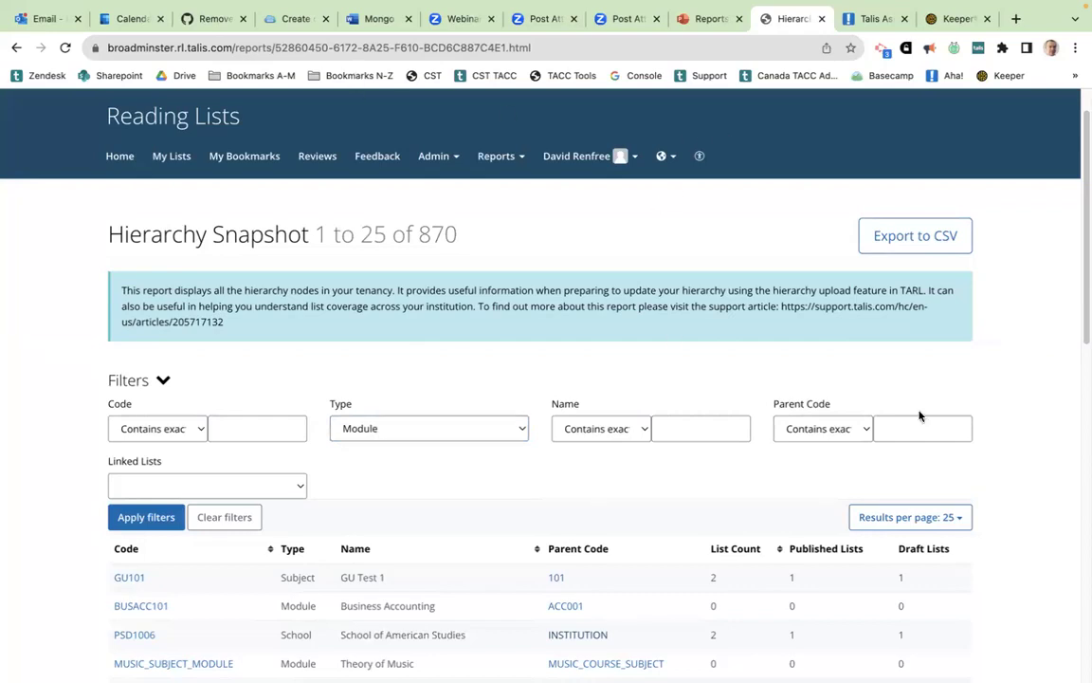
# - Set the Parent Code filter to Starts With GG, apply the filters and view the matching modules
pyautogui.click(821, 437)
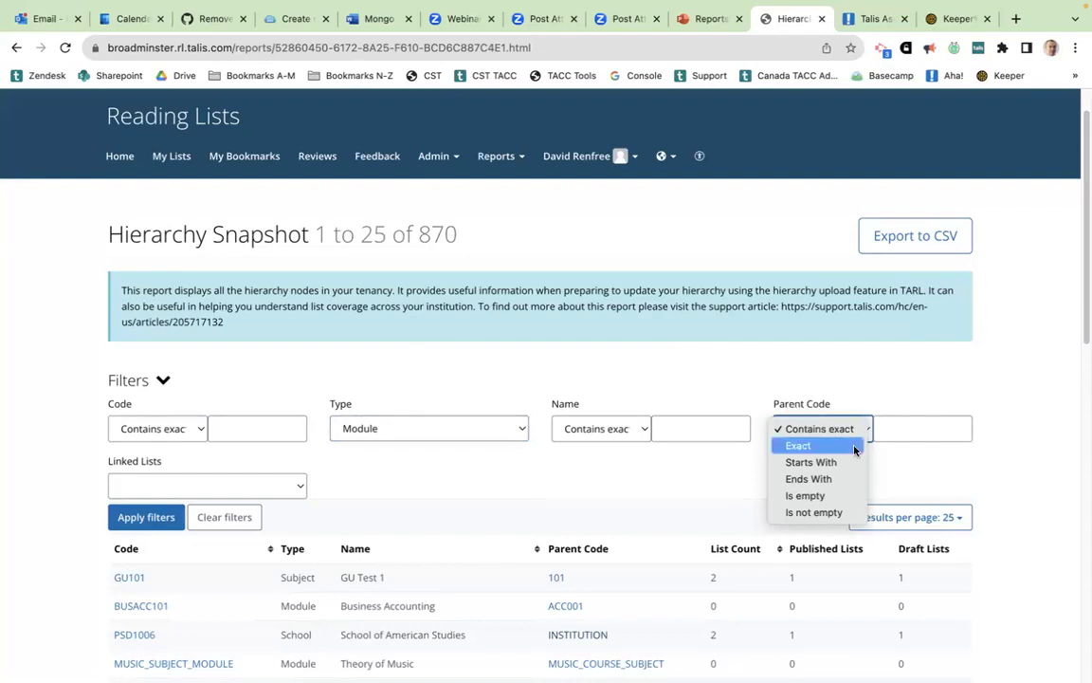
pyautogui.click(822, 464)
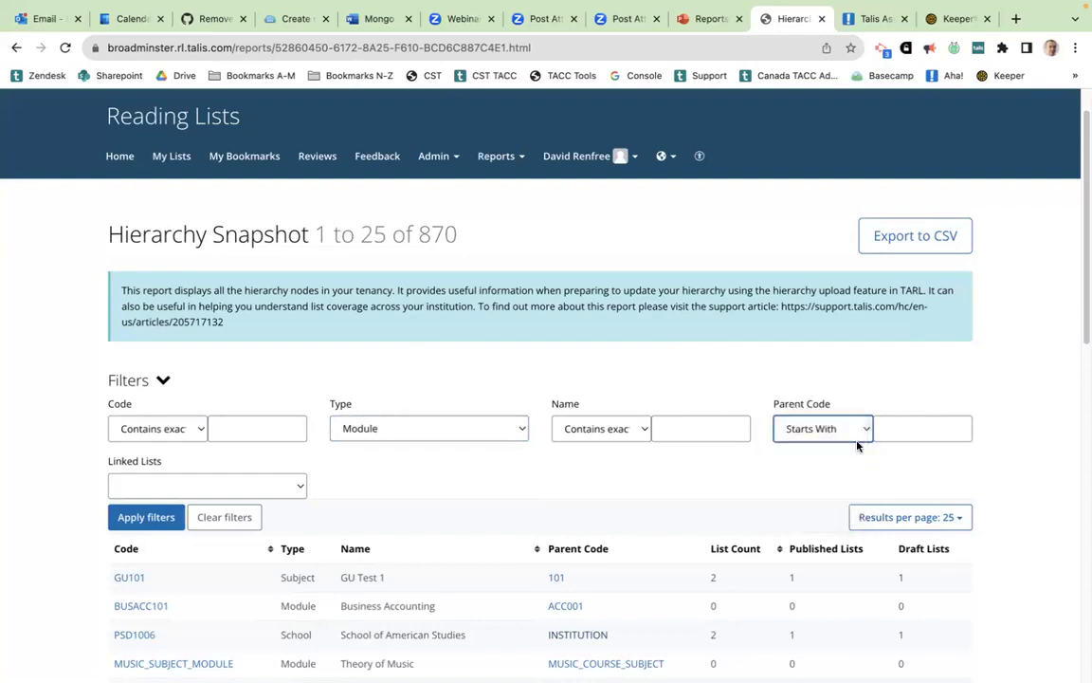
pyautogui.click(898, 428)
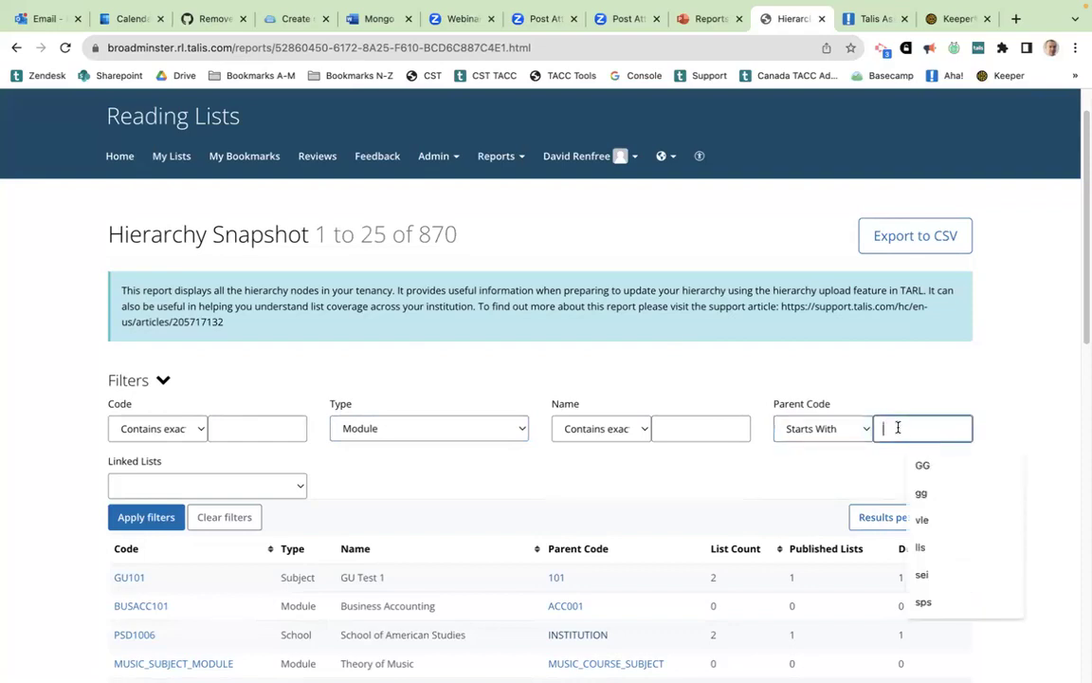
pyautogui.write('GG')
pyautogui.click(1019, 378)
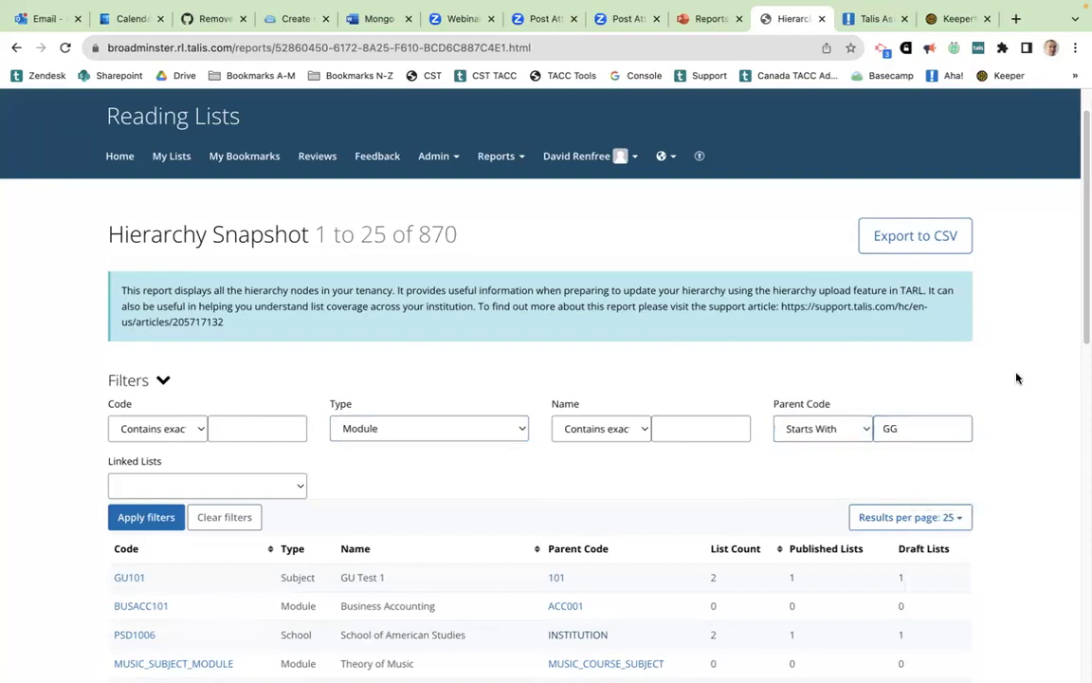
pyautogui.click(141, 519)
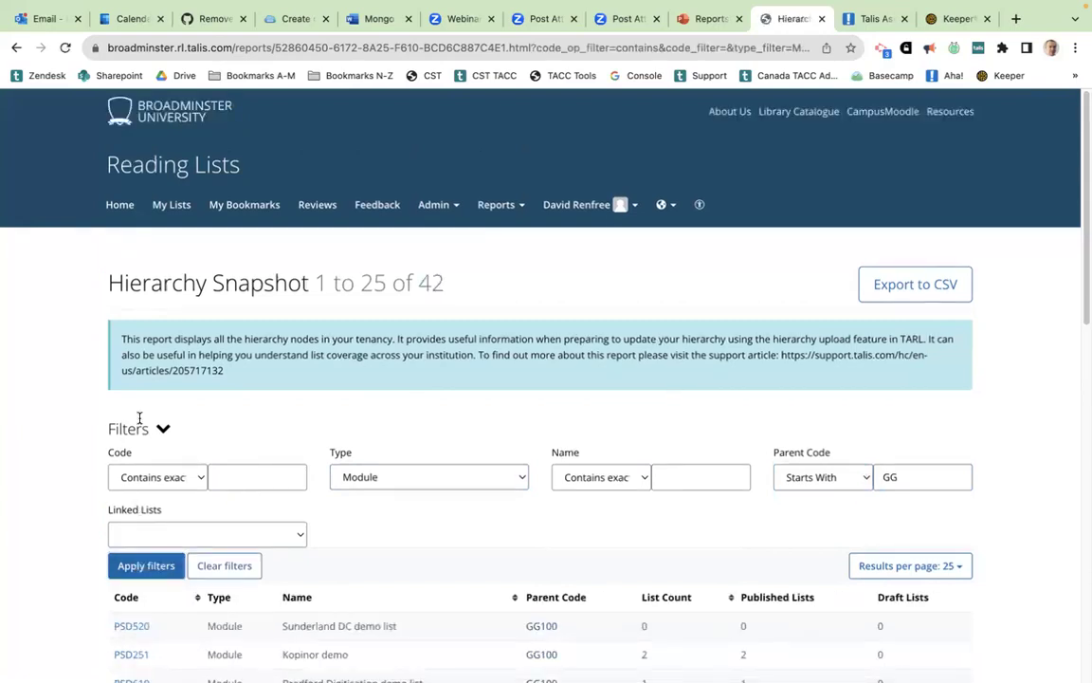
pyautogui.scroll(-2, 140, 418)
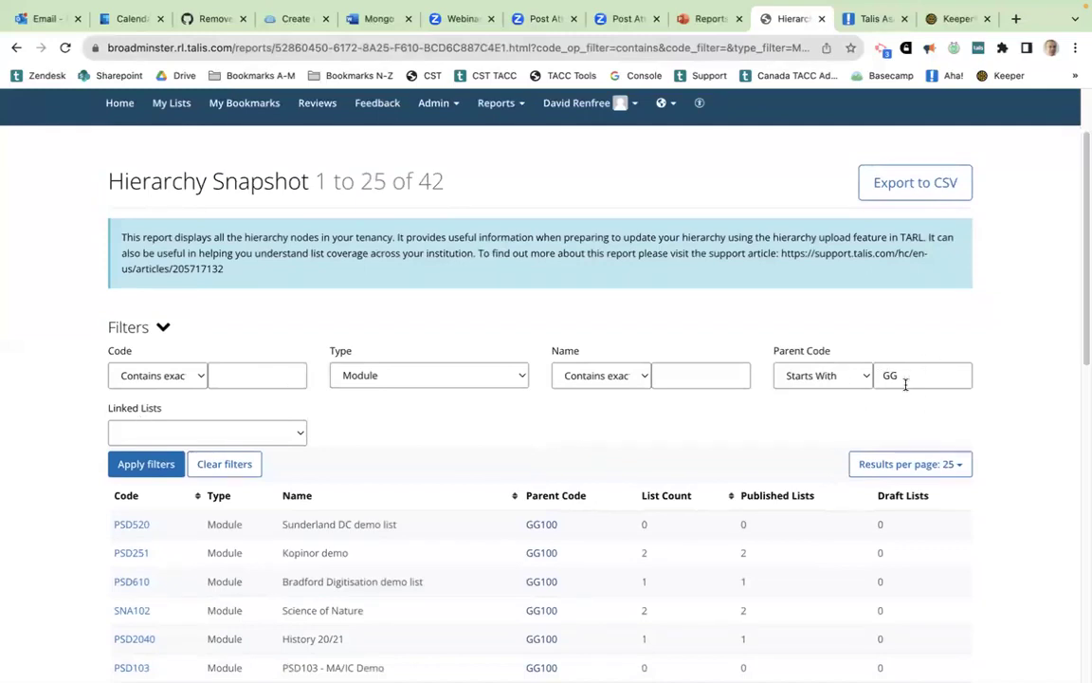
# - Clear the GG parent code filters from the Hierarchy Snapshot report and set the Type filter to Module
pyautogui.scroll(-3, 863, 392)
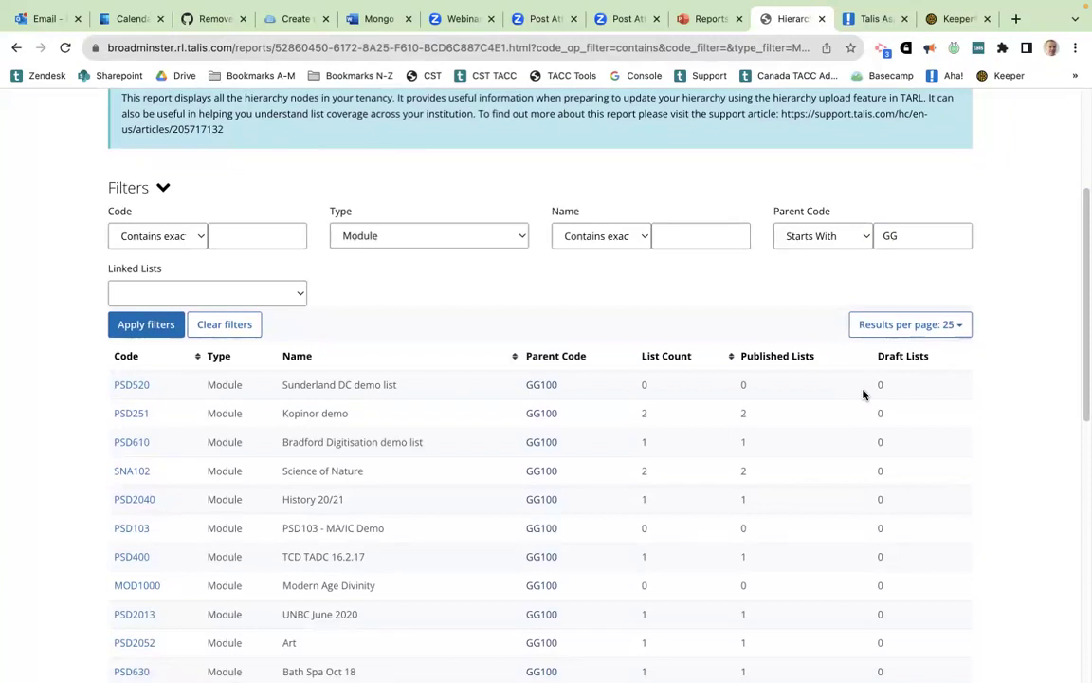
pyautogui.scroll(-2, 588, 451)
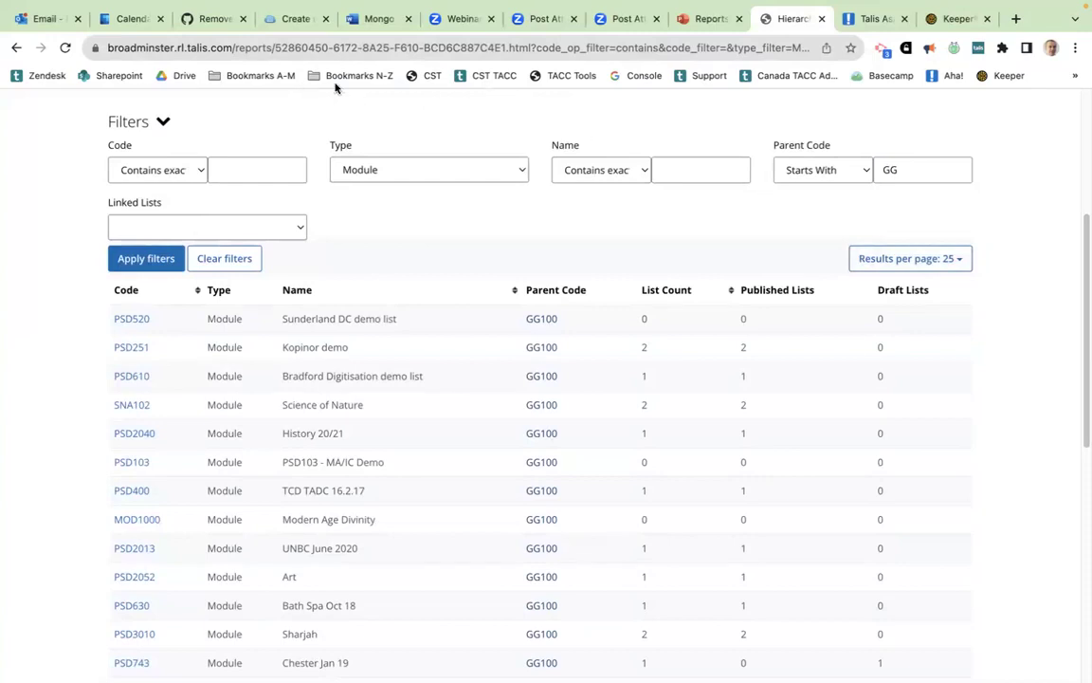
pyautogui.click(218, 264)
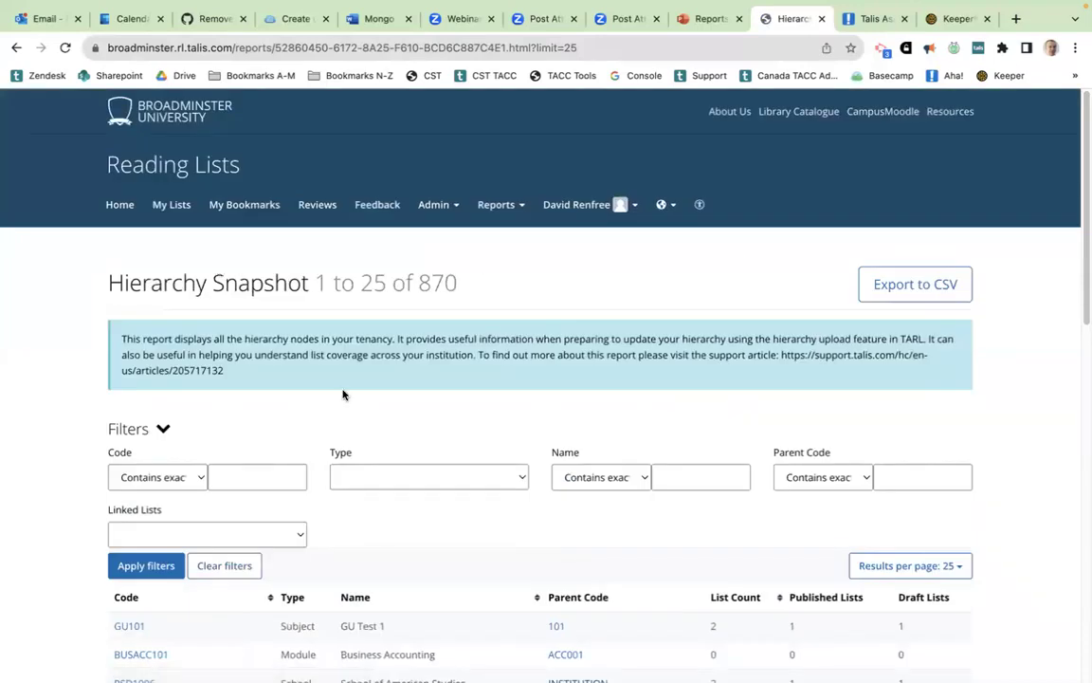
pyautogui.click(353, 477)
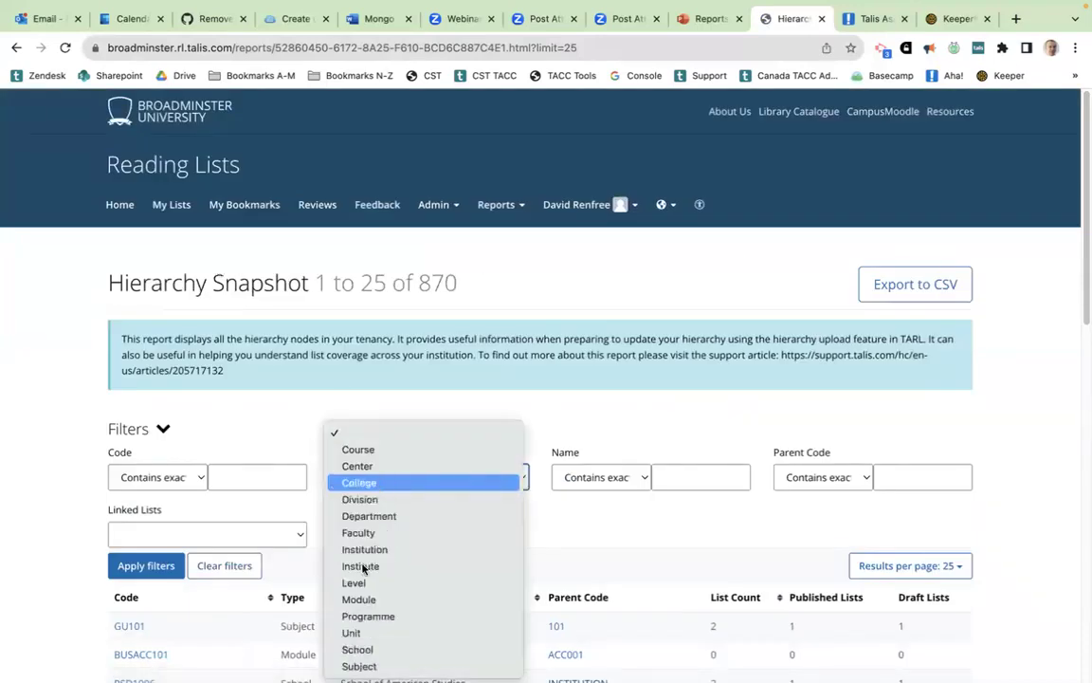
pyautogui.click(360, 599)
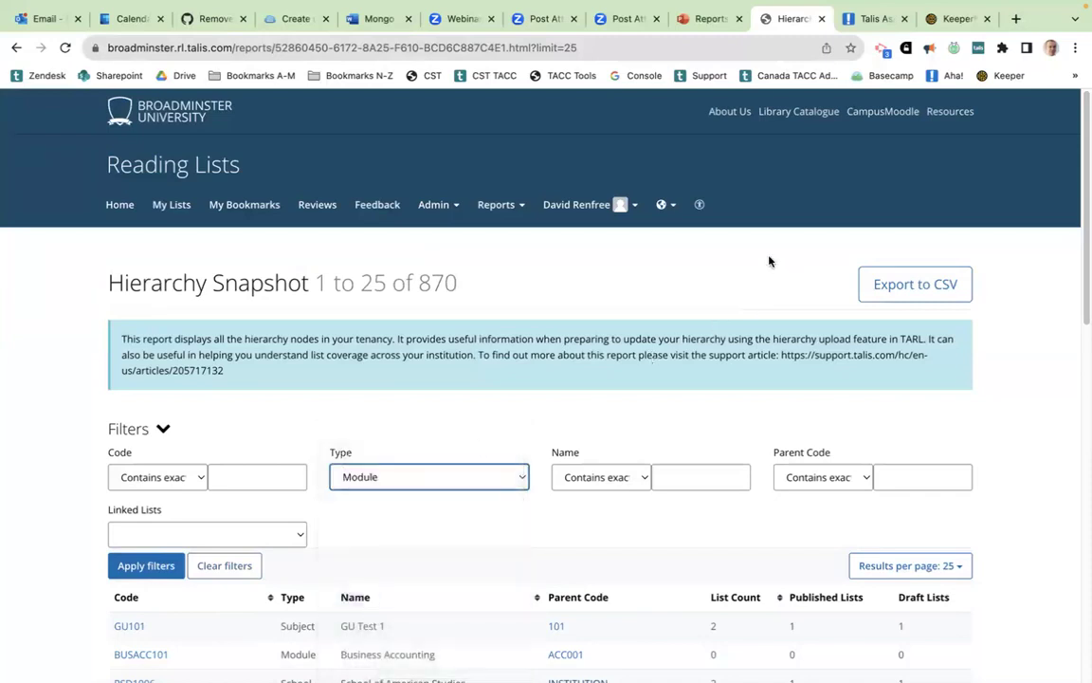
# - Set the Parent Code filter to Is empty, apply the filters and view the modules without a parent node
pyautogui.click(814, 482)
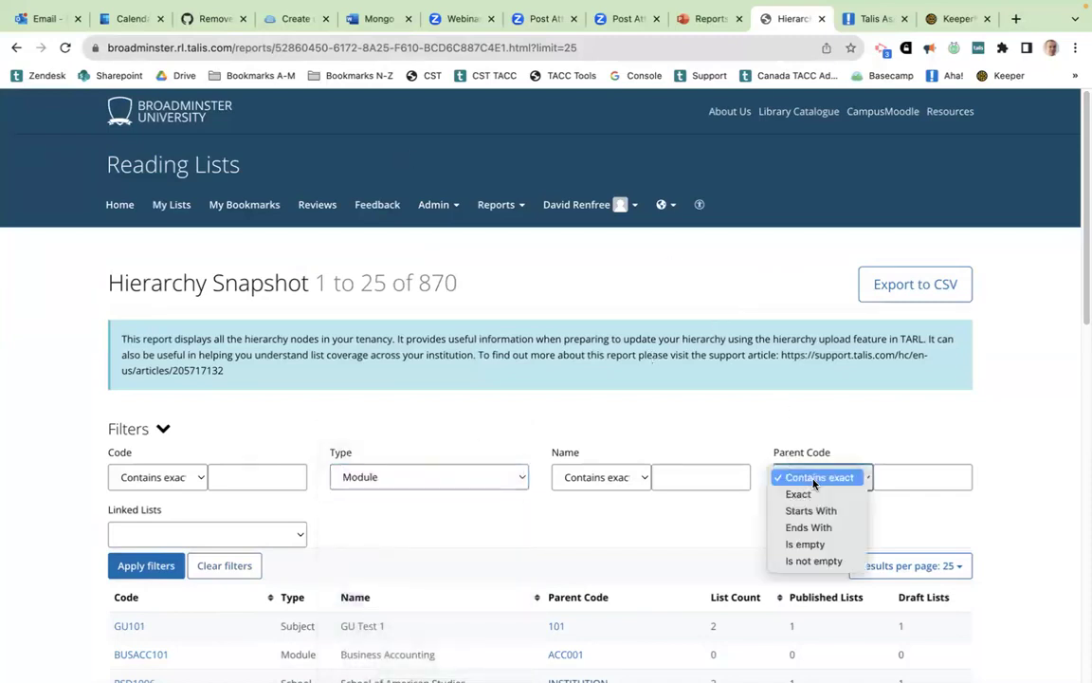
pyautogui.click(811, 544)
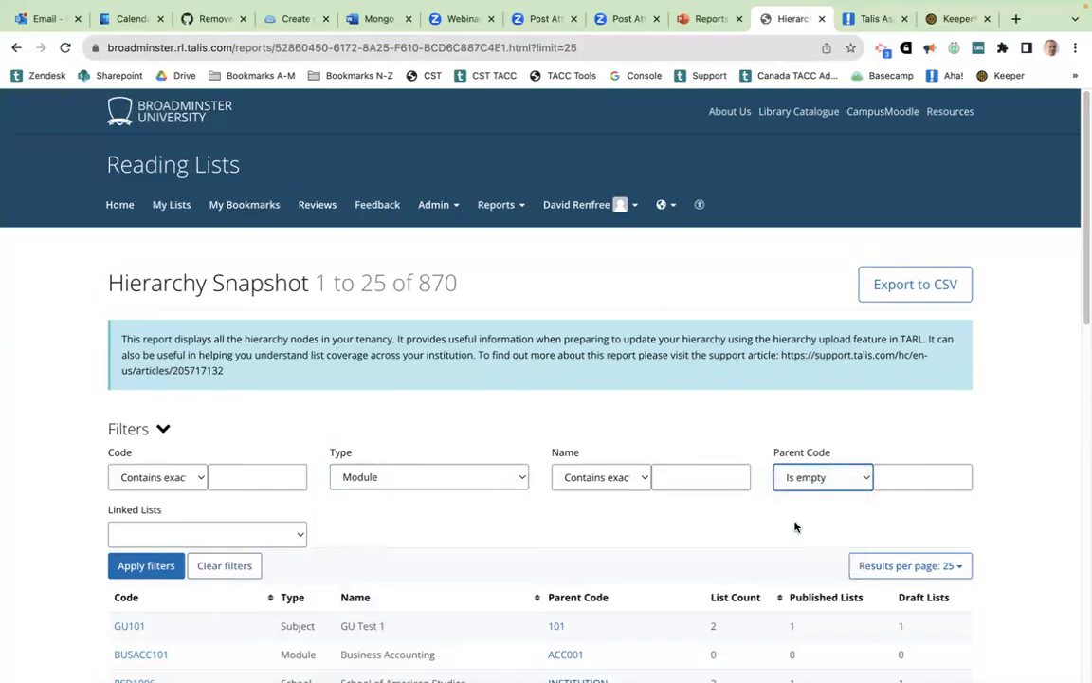
pyautogui.click(141, 566)
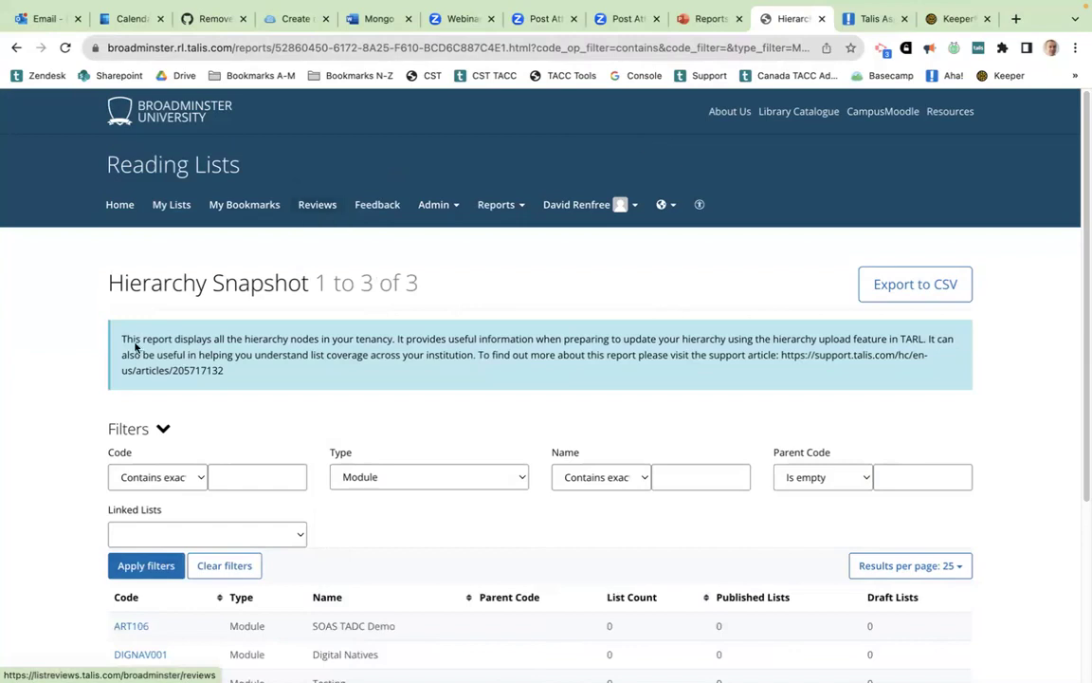
pyautogui.scroll(-3, 133, 343)
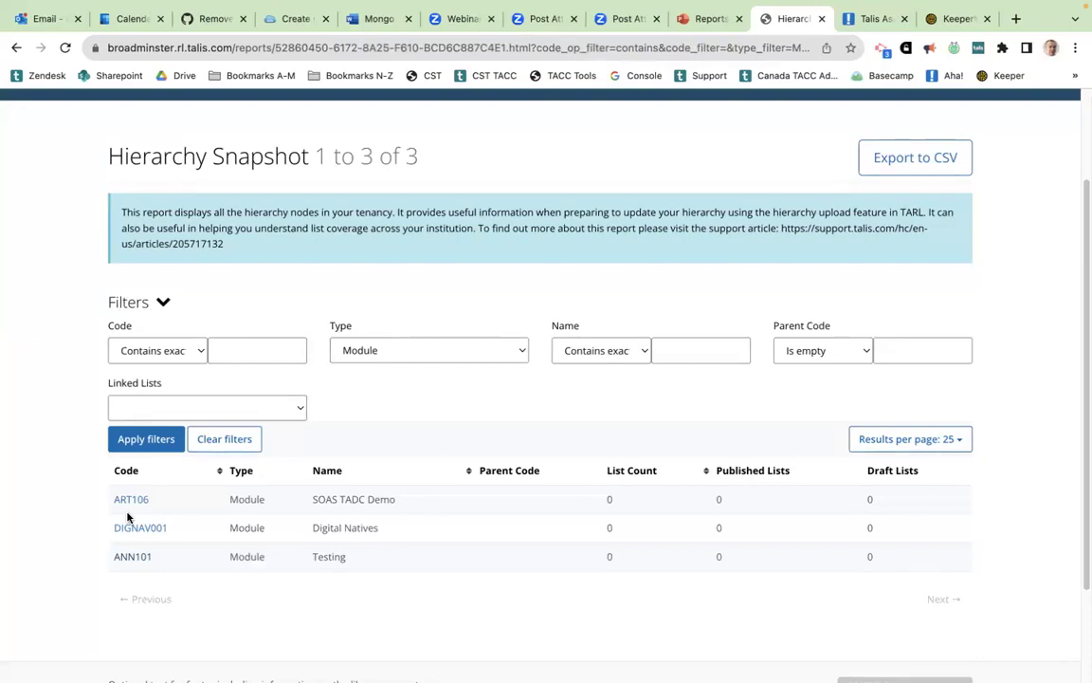
pyautogui.scroll(-1, 107, 542)
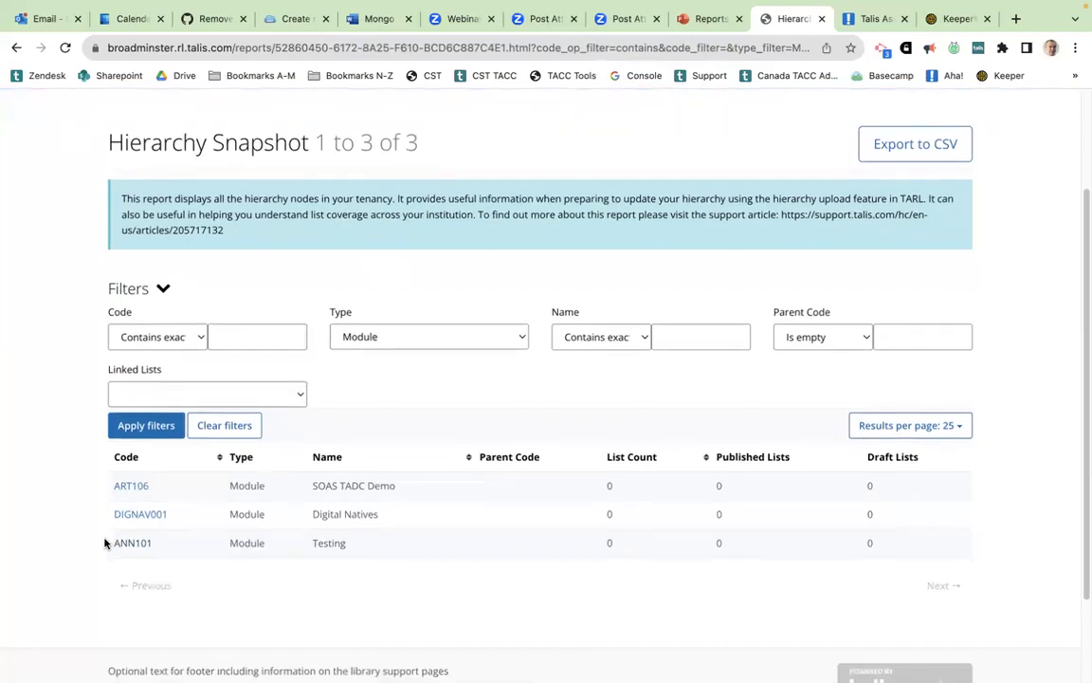
# - Clear the empty parent code filtering and set the Type filter to Module again
pyautogui.click(224, 432)
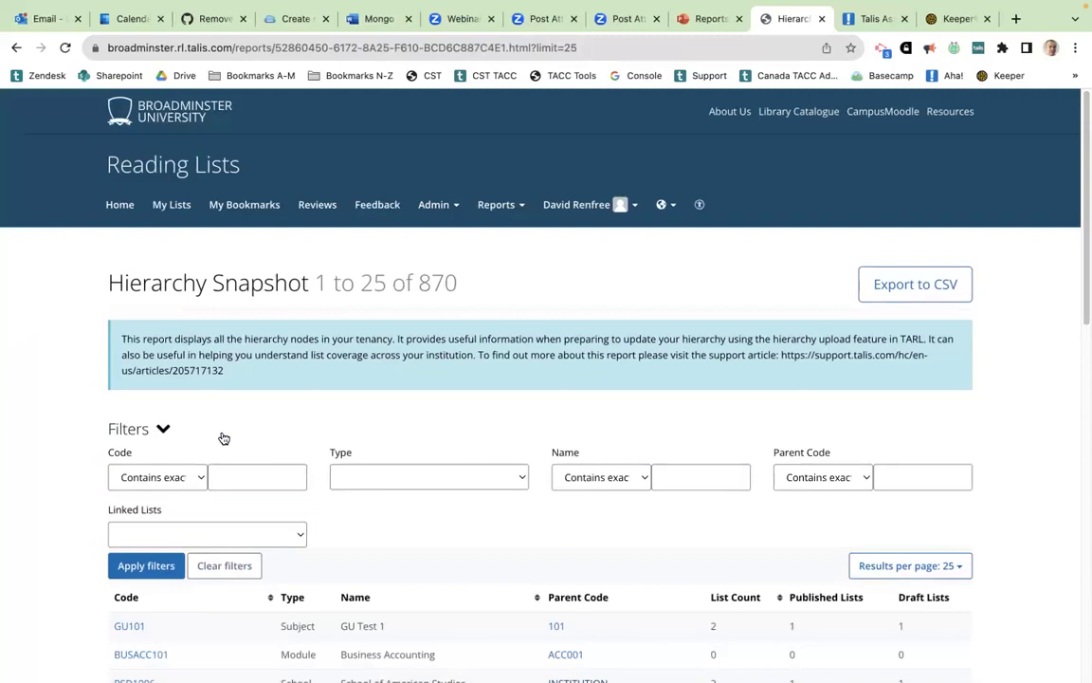
pyautogui.scroll(-1, 222, 439)
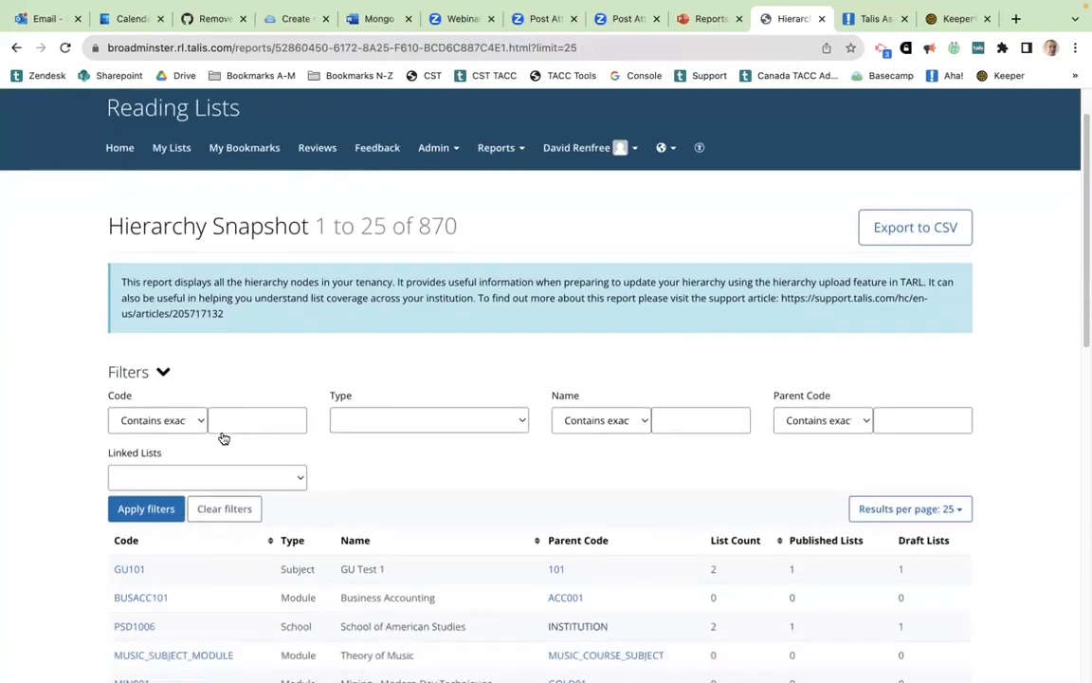
pyautogui.click(427, 427)
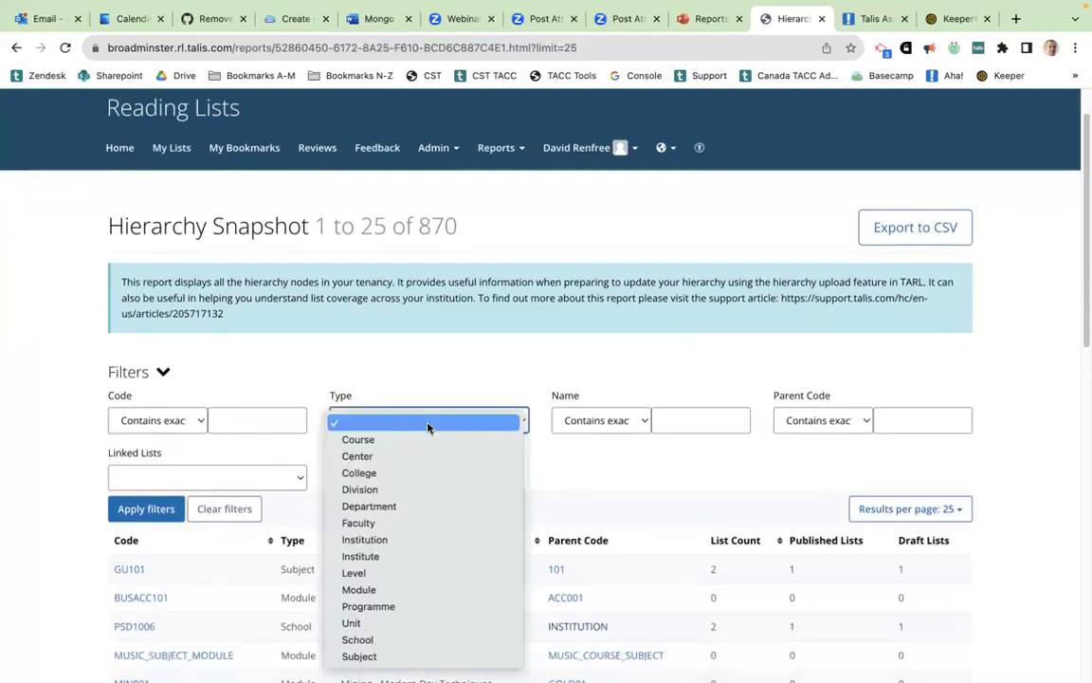
pyautogui.click(376, 591)
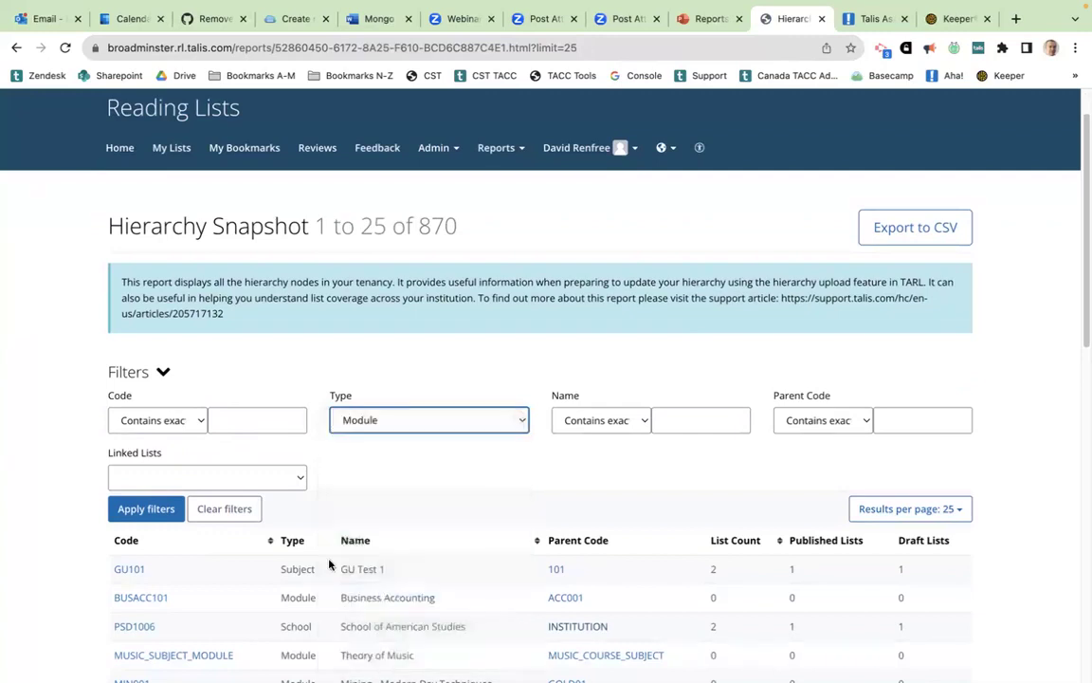
# - Set the Linked Lists filter to No, apply the filters and view the modules that have no lists
pyautogui.click(159, 476)
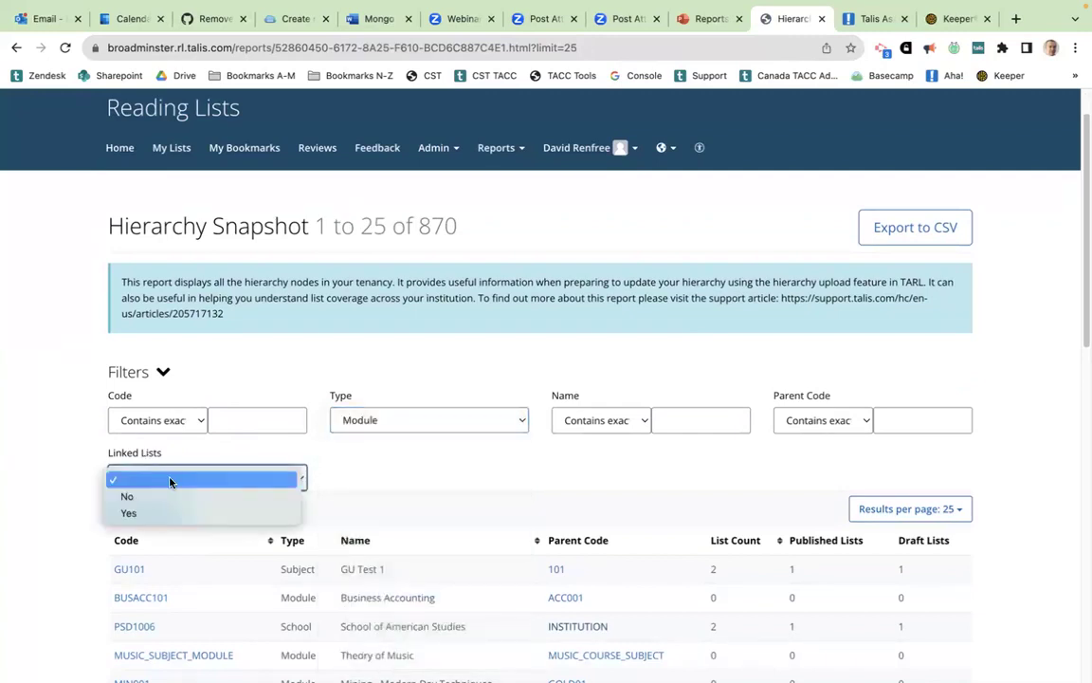
pyautogui.click(164, 494)
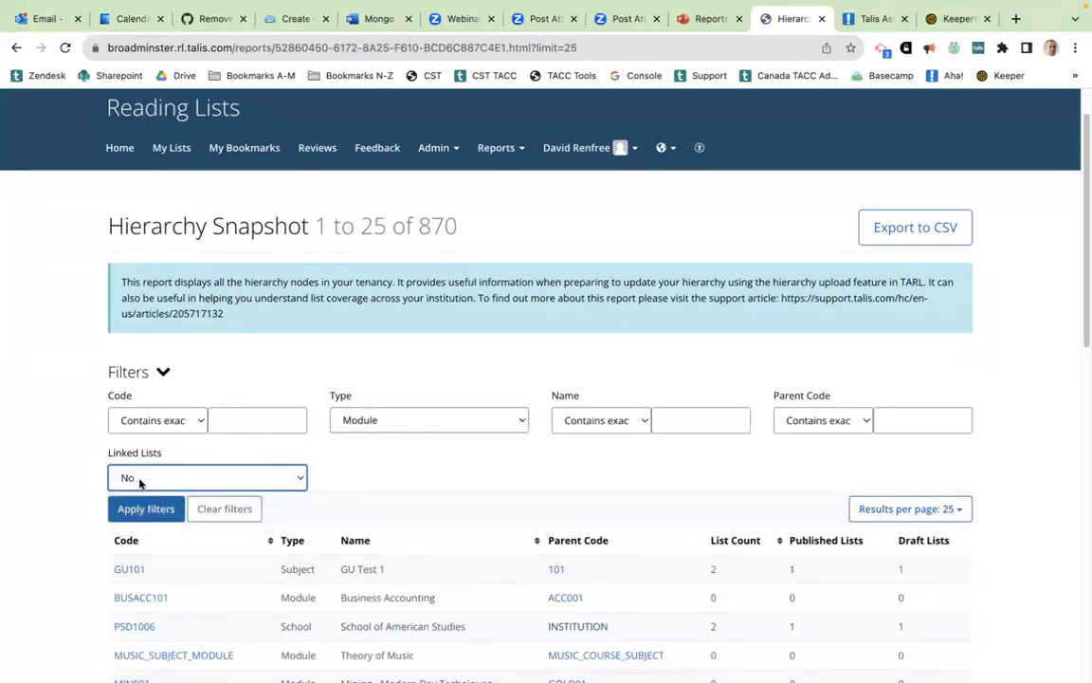
pyautogui.click(148, 509)
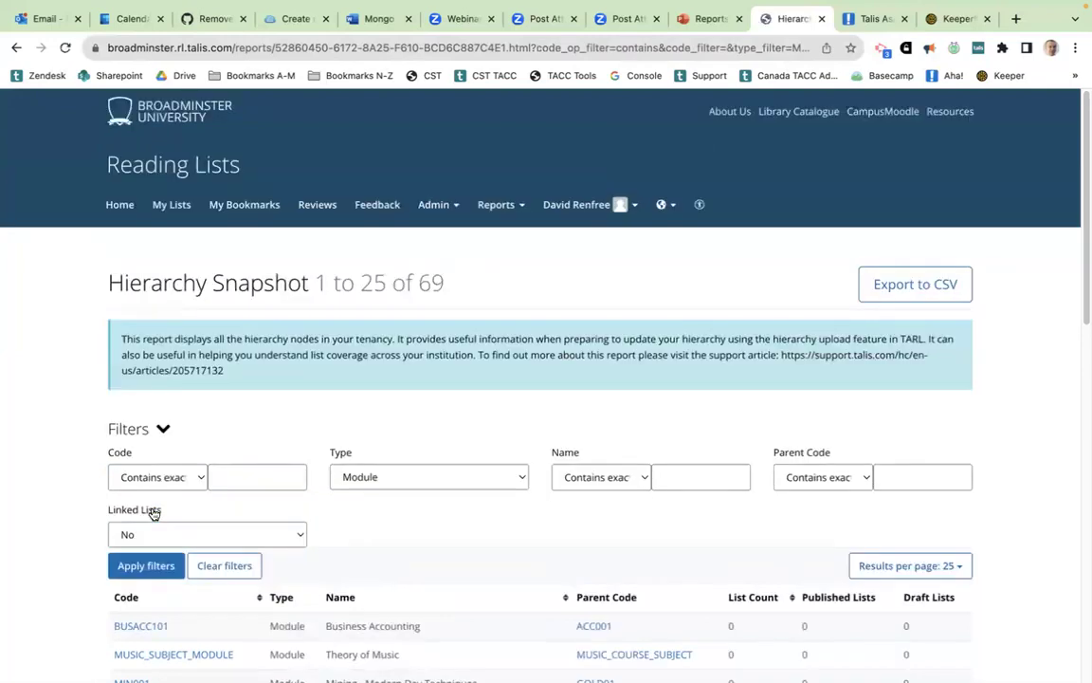
pyautogui.scroll(-5, 137, 410)
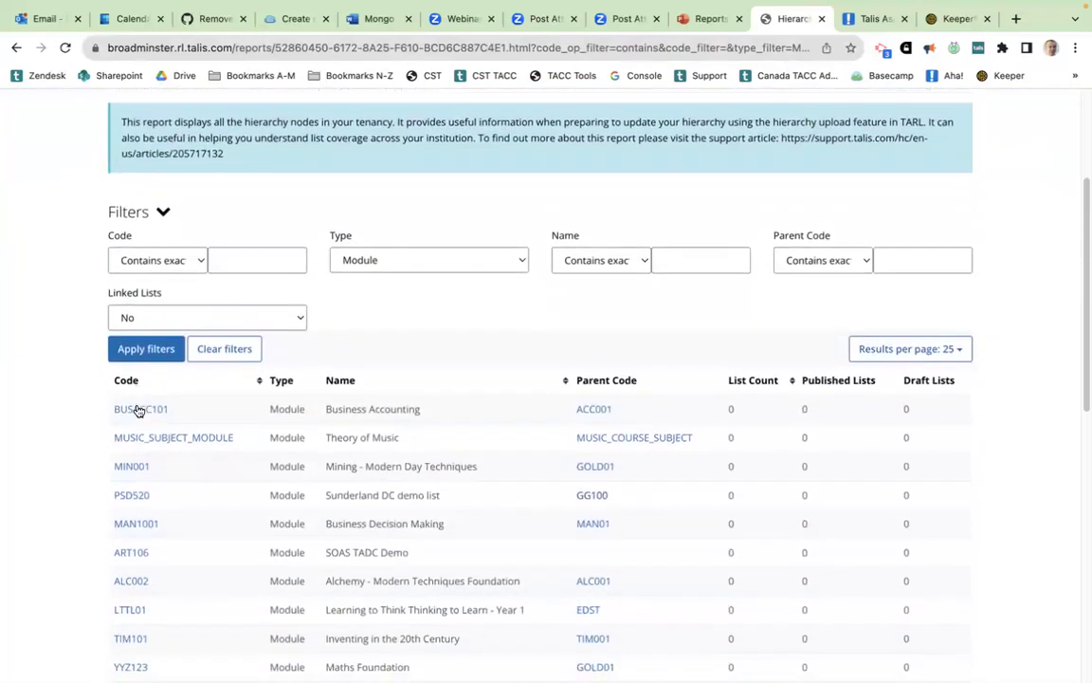
pyautogui.scroll(-1, 138, 410)
pyautogui.scroll(1, 139, 410)
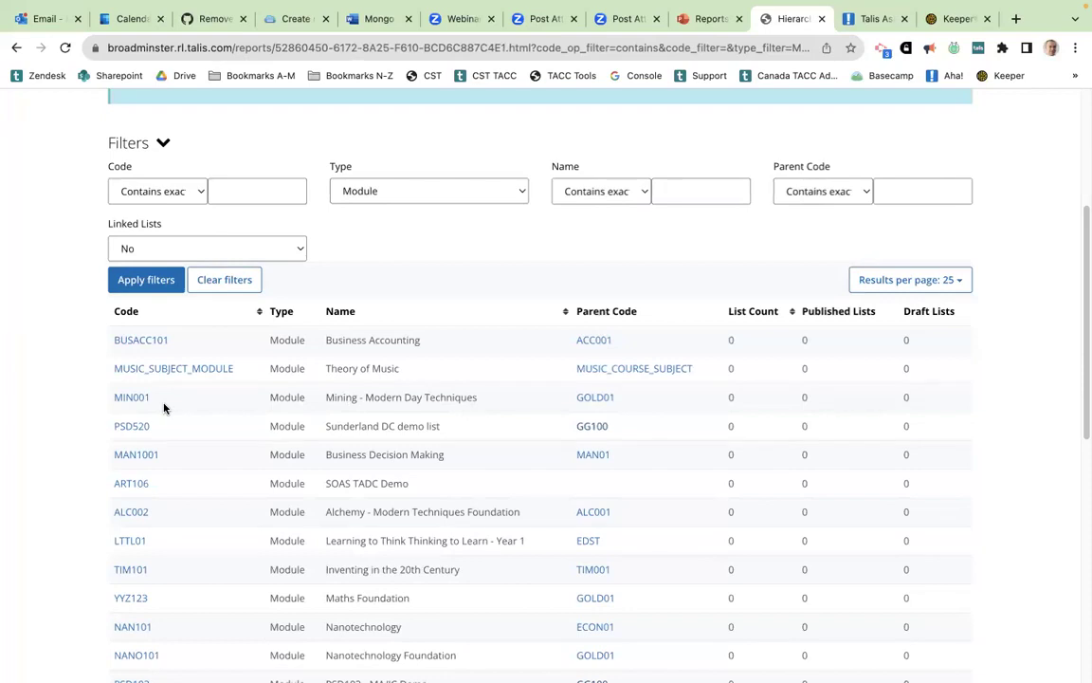
pyautogui.scroll(1, 164, 407)
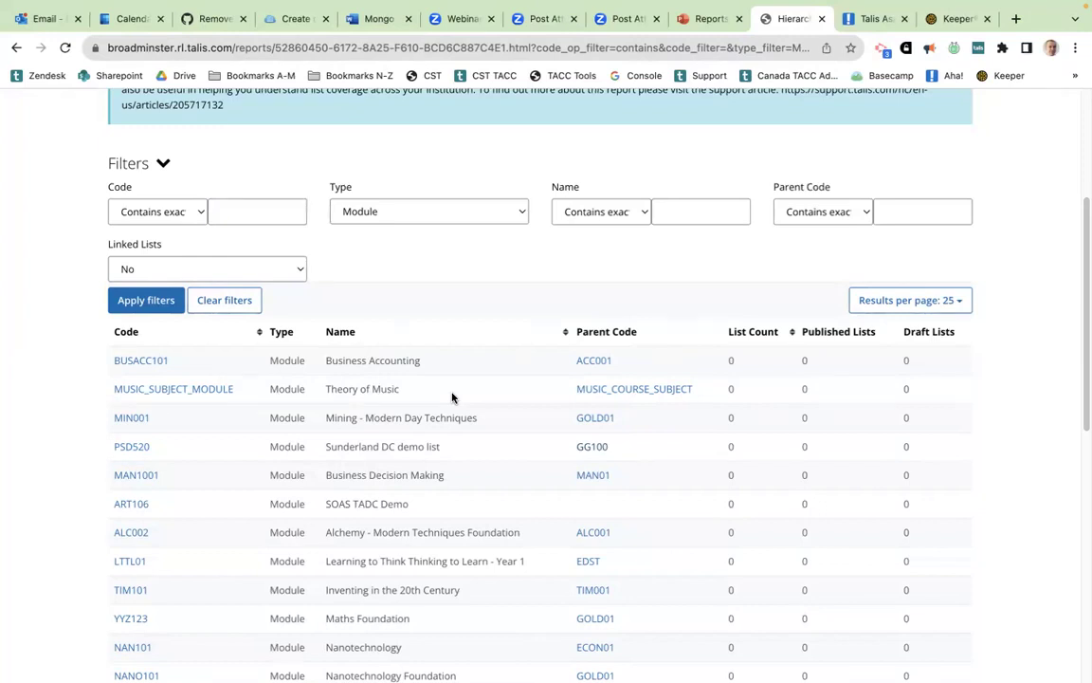
# - Open the List Copy Actions report
pyautogui.scroll(3, 452, 397)
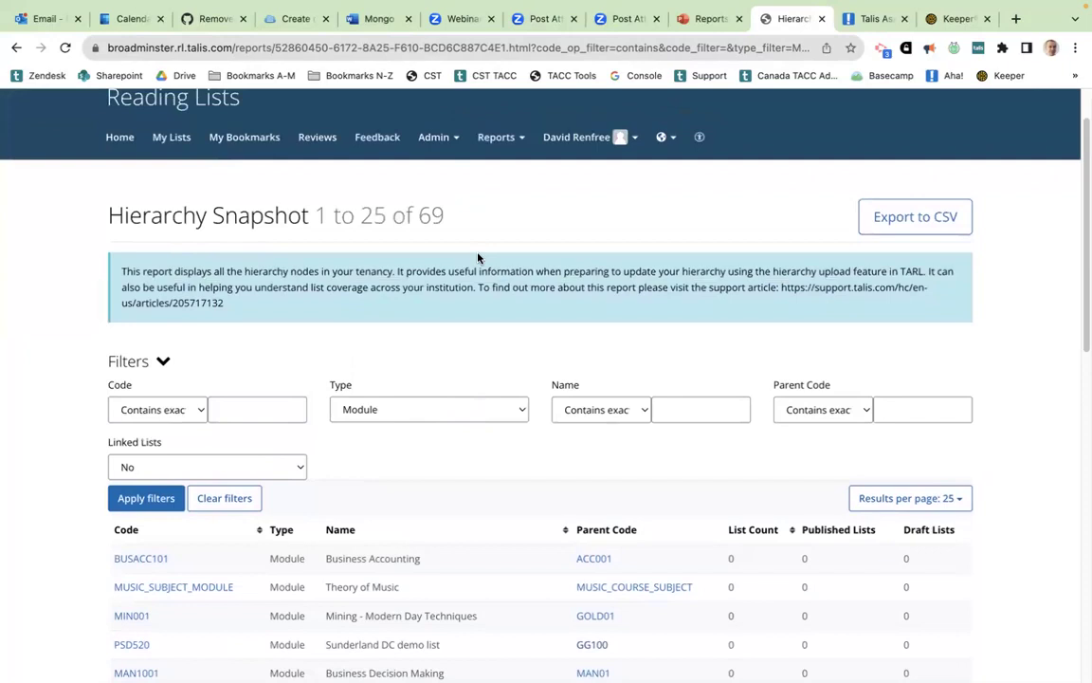
pyautogui.click(499, 137)
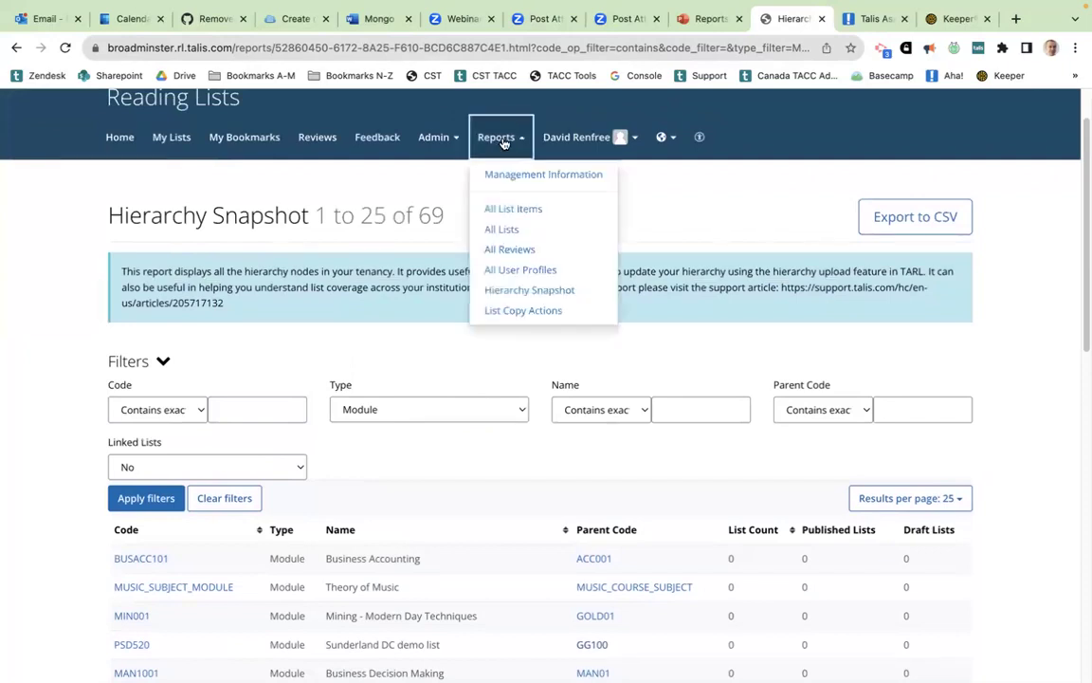
pyautogui.click(512, 315)
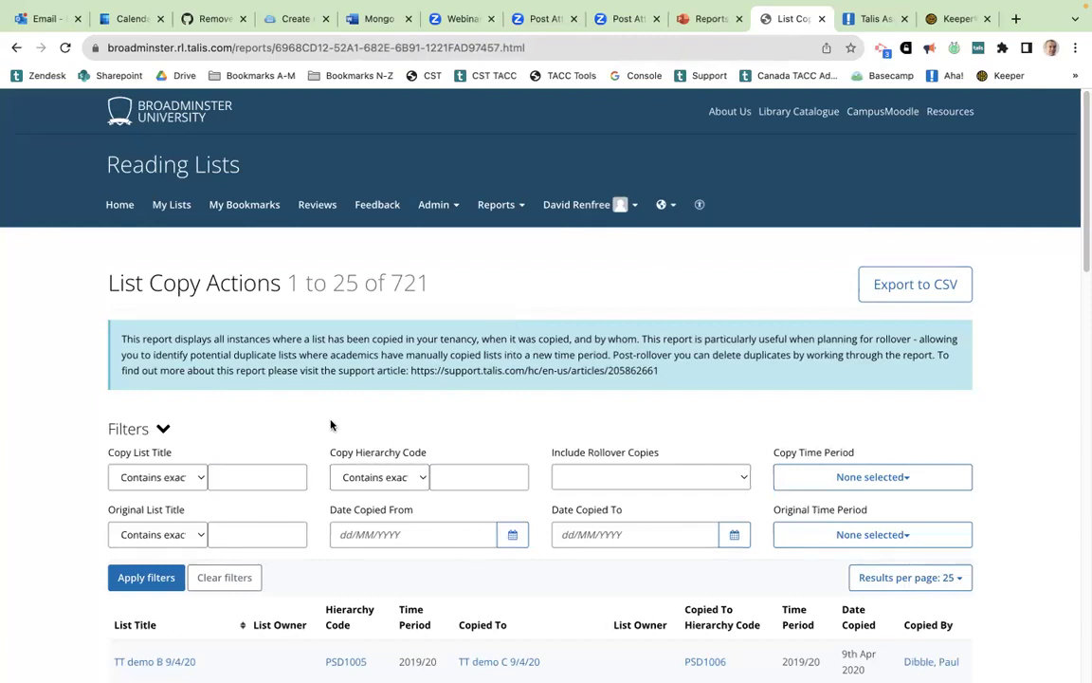
pyautogui.scroll(-1, 330, 423)
pyautogui.scroll(1, 330, 423)
# - Set the Original Time Period filter of the List Copy Actions report to 2022/23
pyautogui.click(842, 533)
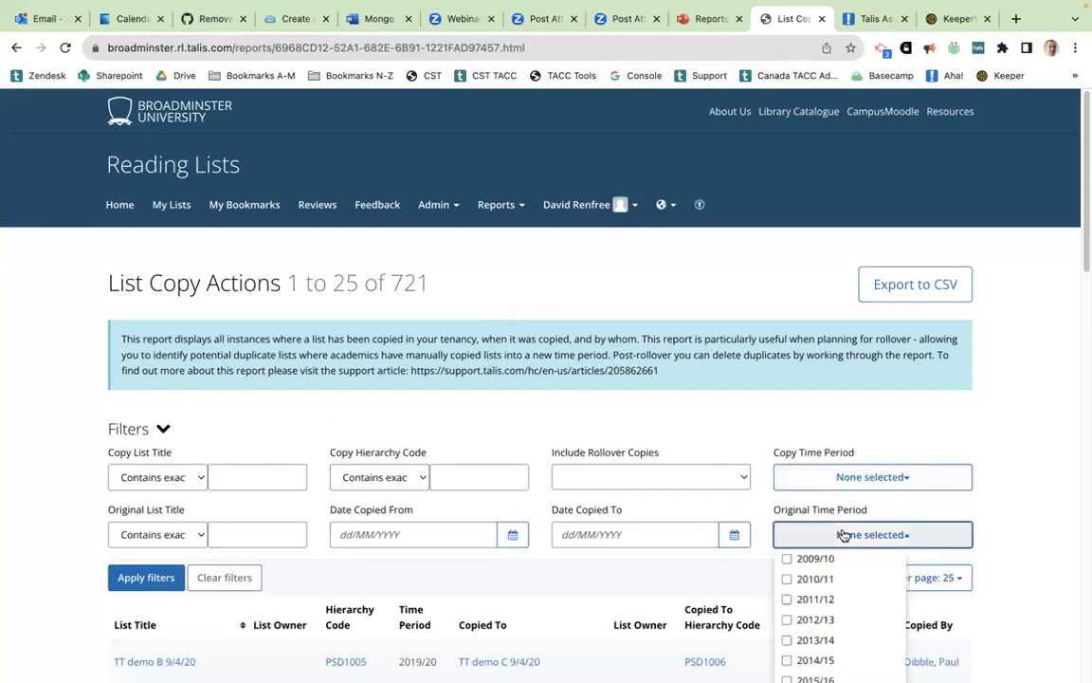
pyautogui.scroll(-2, 844, 533)
pyautogui.scroll(-2, 844, 536)
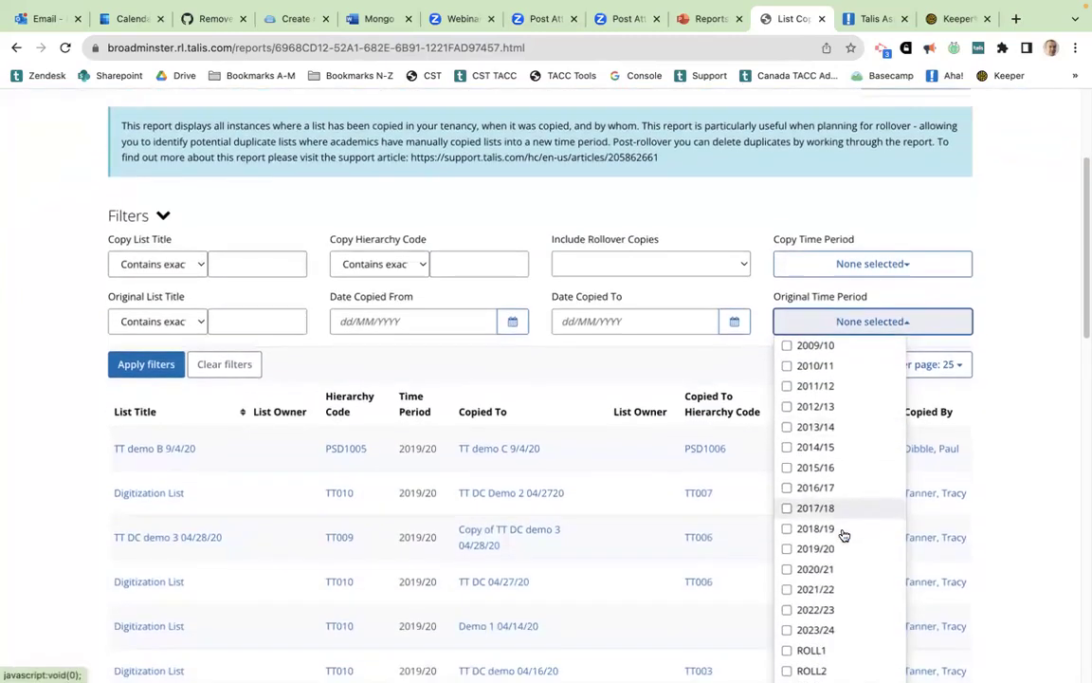
pyautogui.click(786, 608)
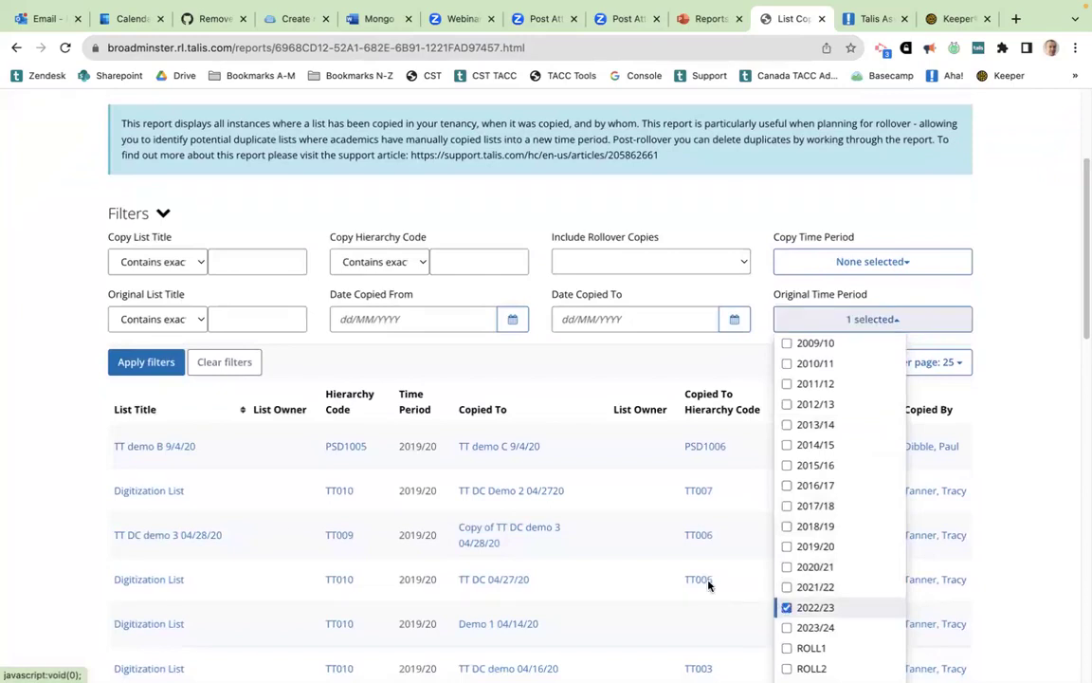
pyautogui.click(33, 476)
pyautogui.scroll(4, 33, 476)
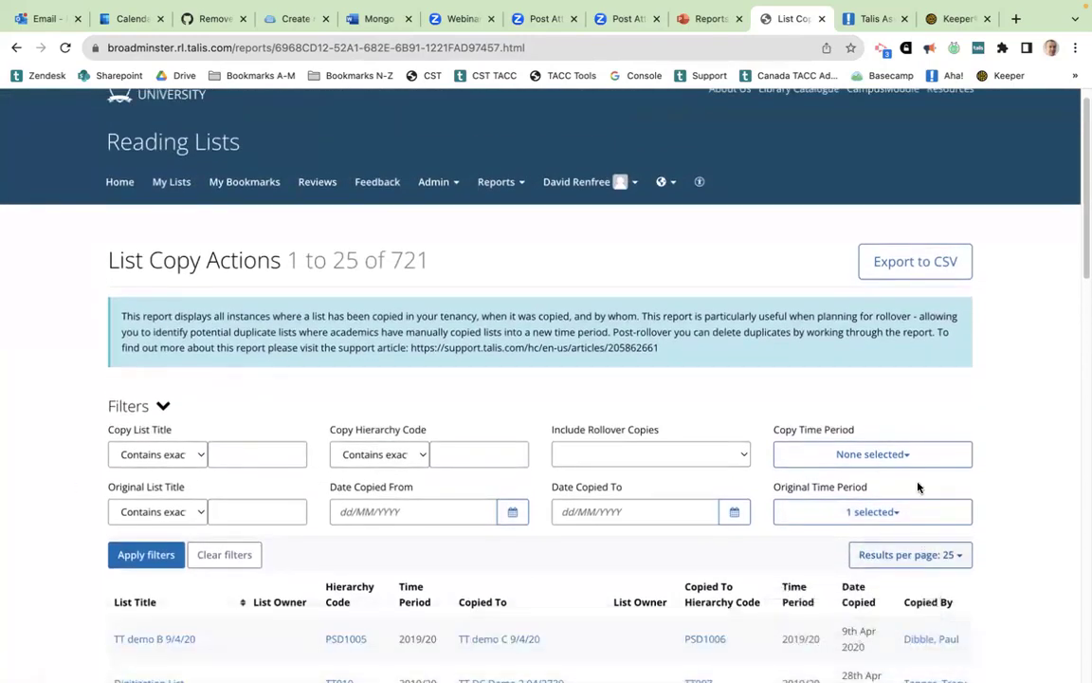
# - Set the Copy Time Period filter to 2023/24
pyautogui.click(903, 454)
pyautogui.scroll(-3, 903, 454)
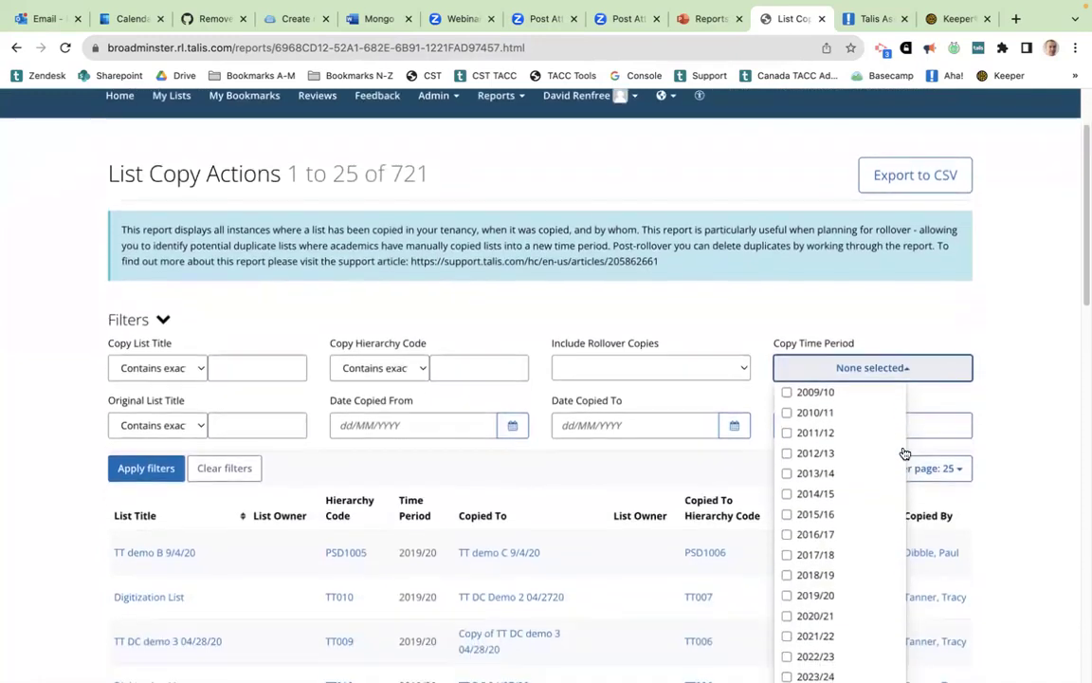
pyautogui.click(787, 635)
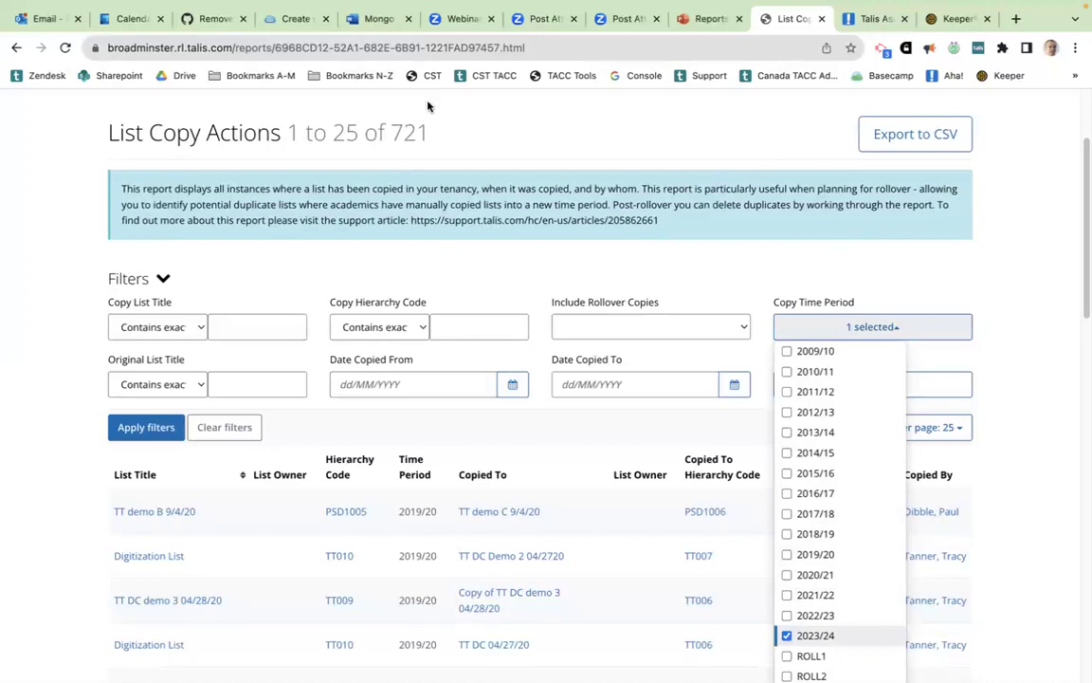
pyautogui.click(835, 263)
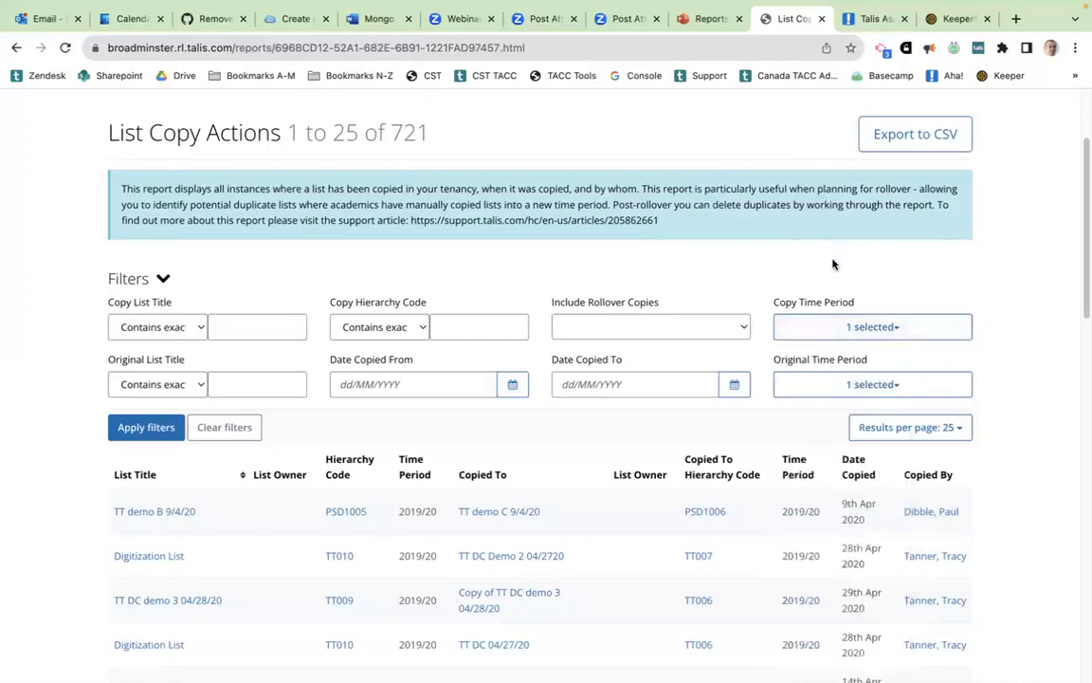
# - Set Include Rollover Copies to No, apply the filters and view the matching manually copied lists
pyautogui.click(674, 326)
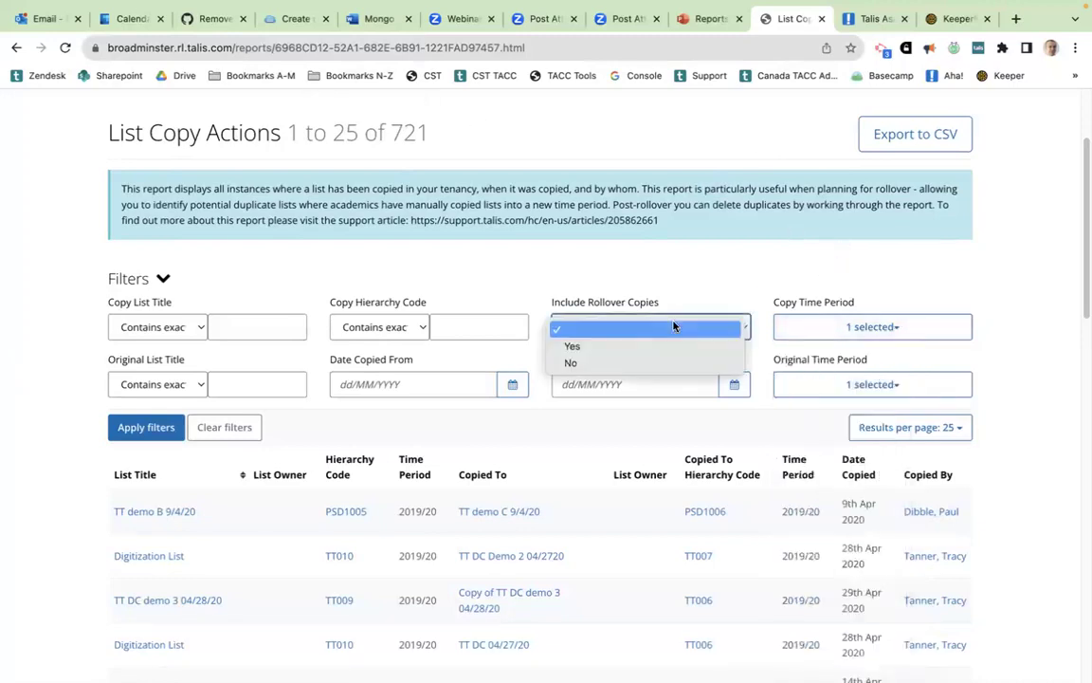
pyautogui.click(655, 366)
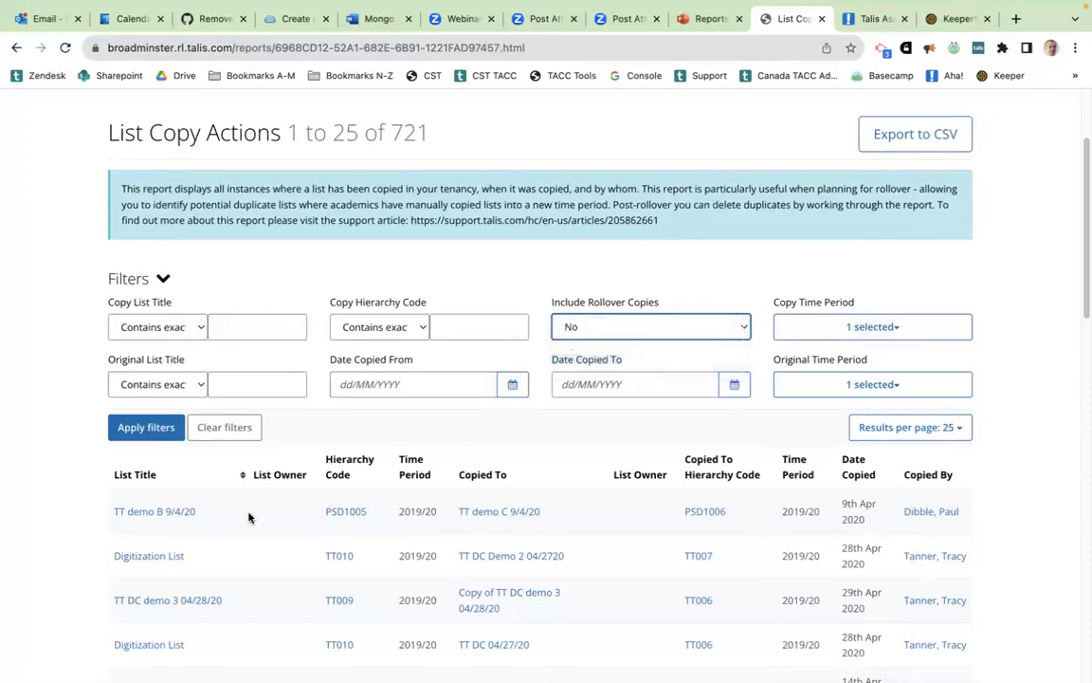
pyautogui.click(137, 432)
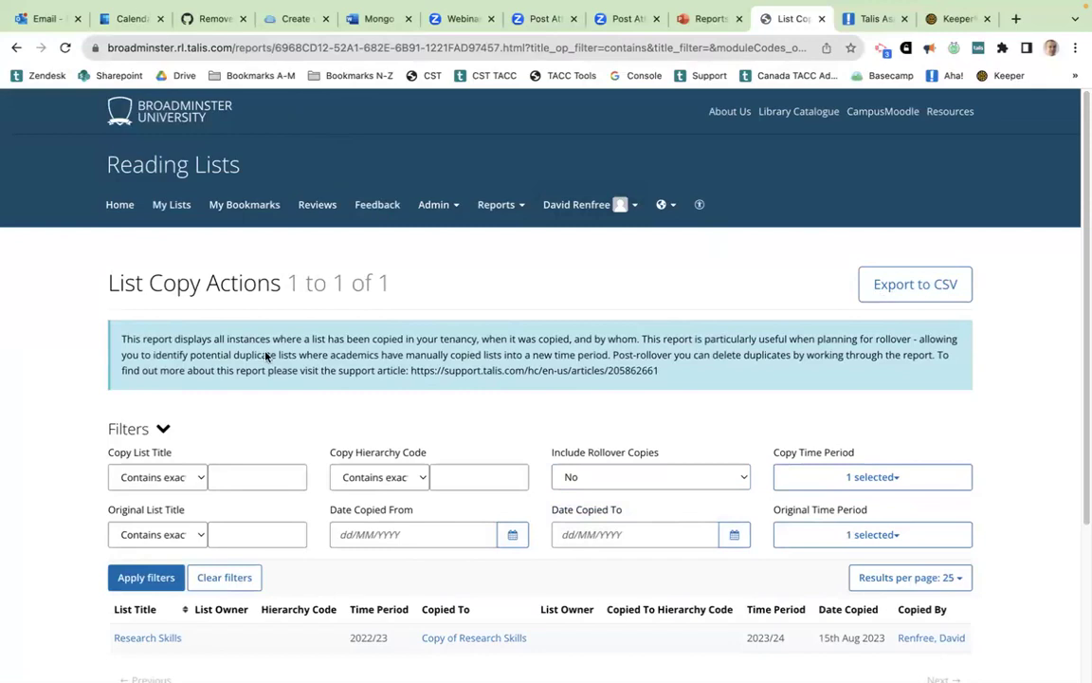
pyautogui.scroll(-2, 265, 356)
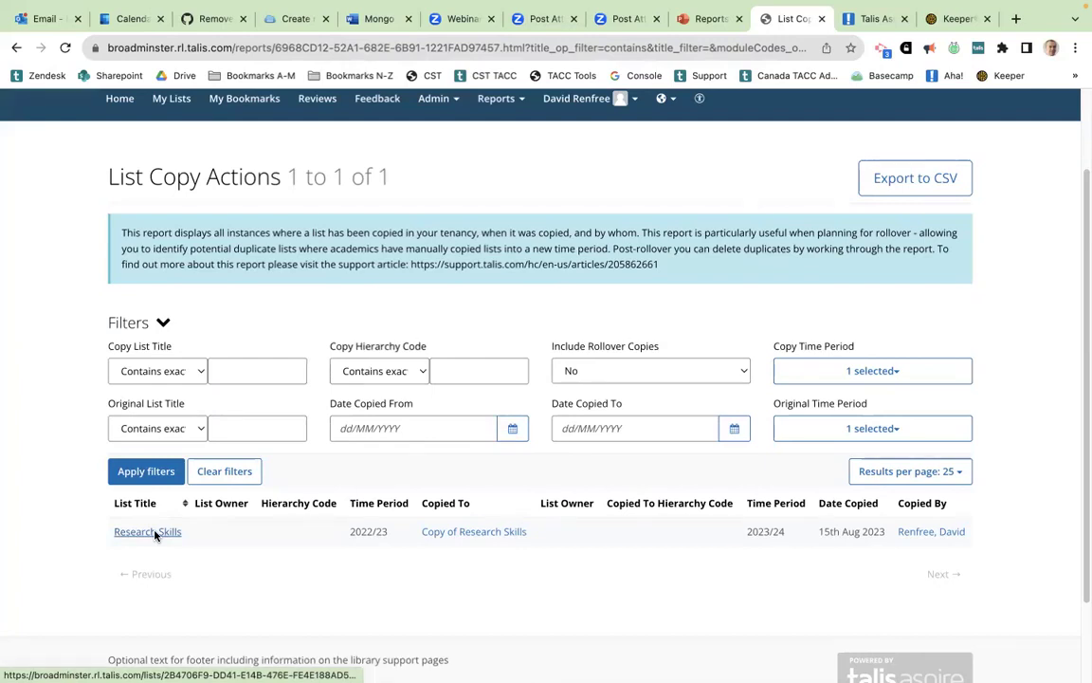
# - Switch to the ReportsWebinarAug23 presentation in PowerPoint and start the slide show from slide 6, "Thank you! Any questions?"
pyautogui.moveTo(289, 654)
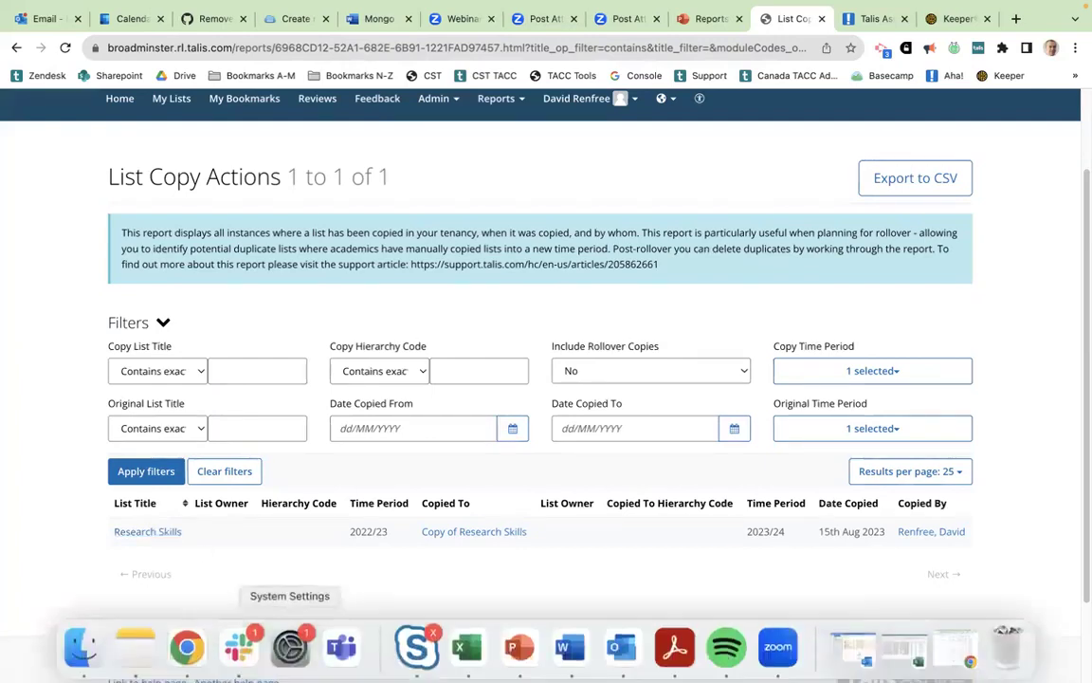
pyautogui.click(519, 647)
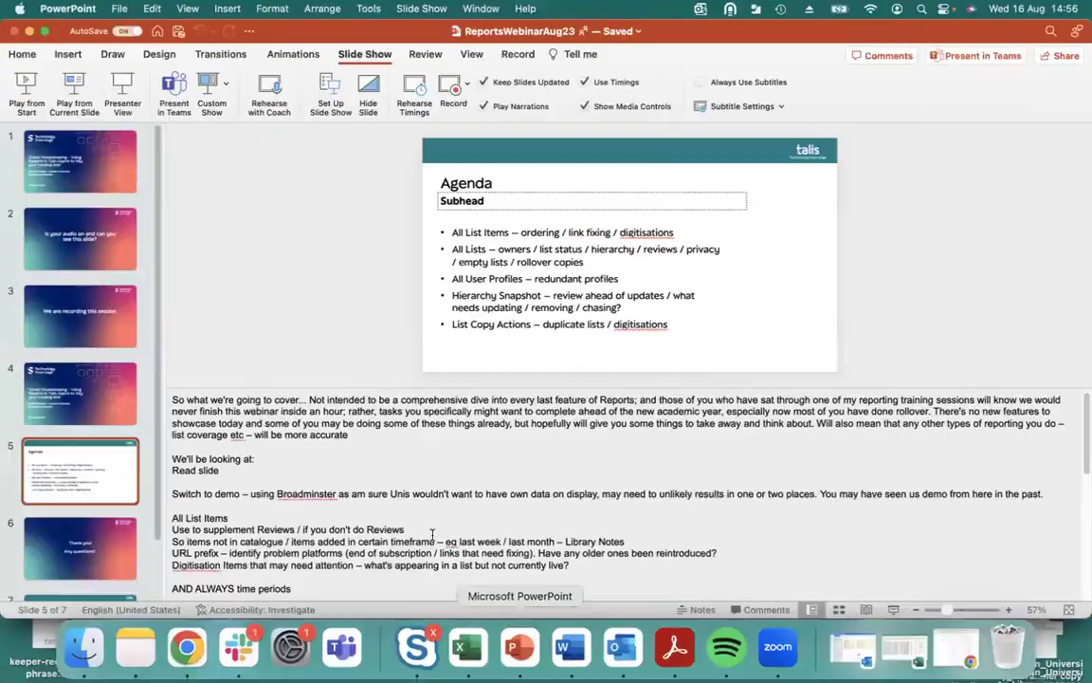
pyautogui.press('Down')
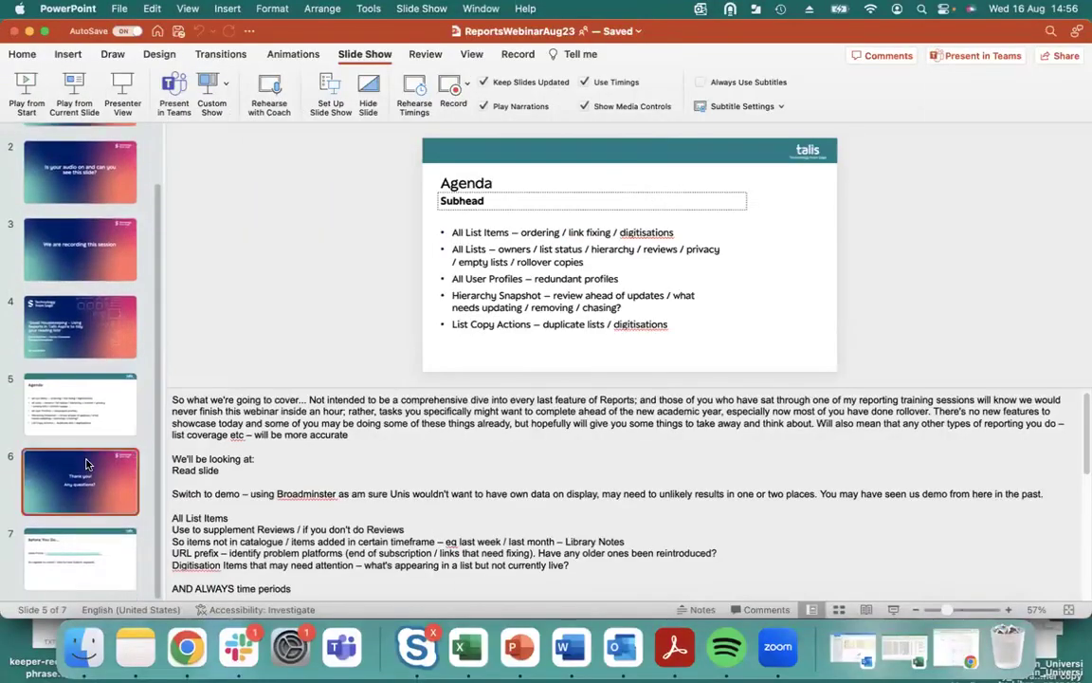
pyautogui.click(76, 86)
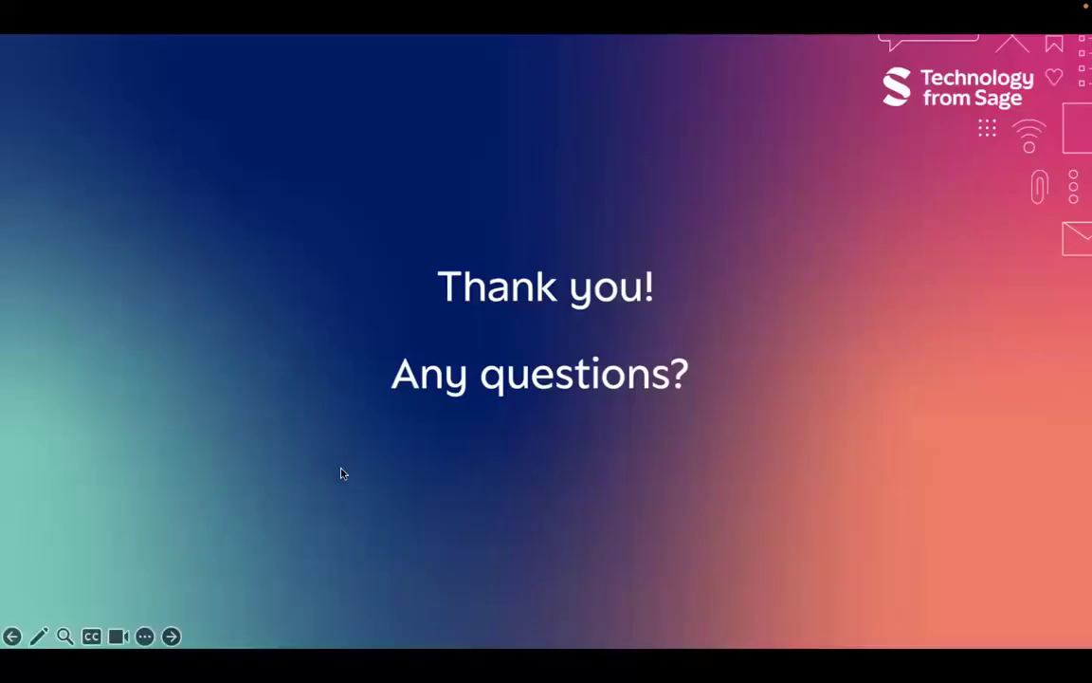